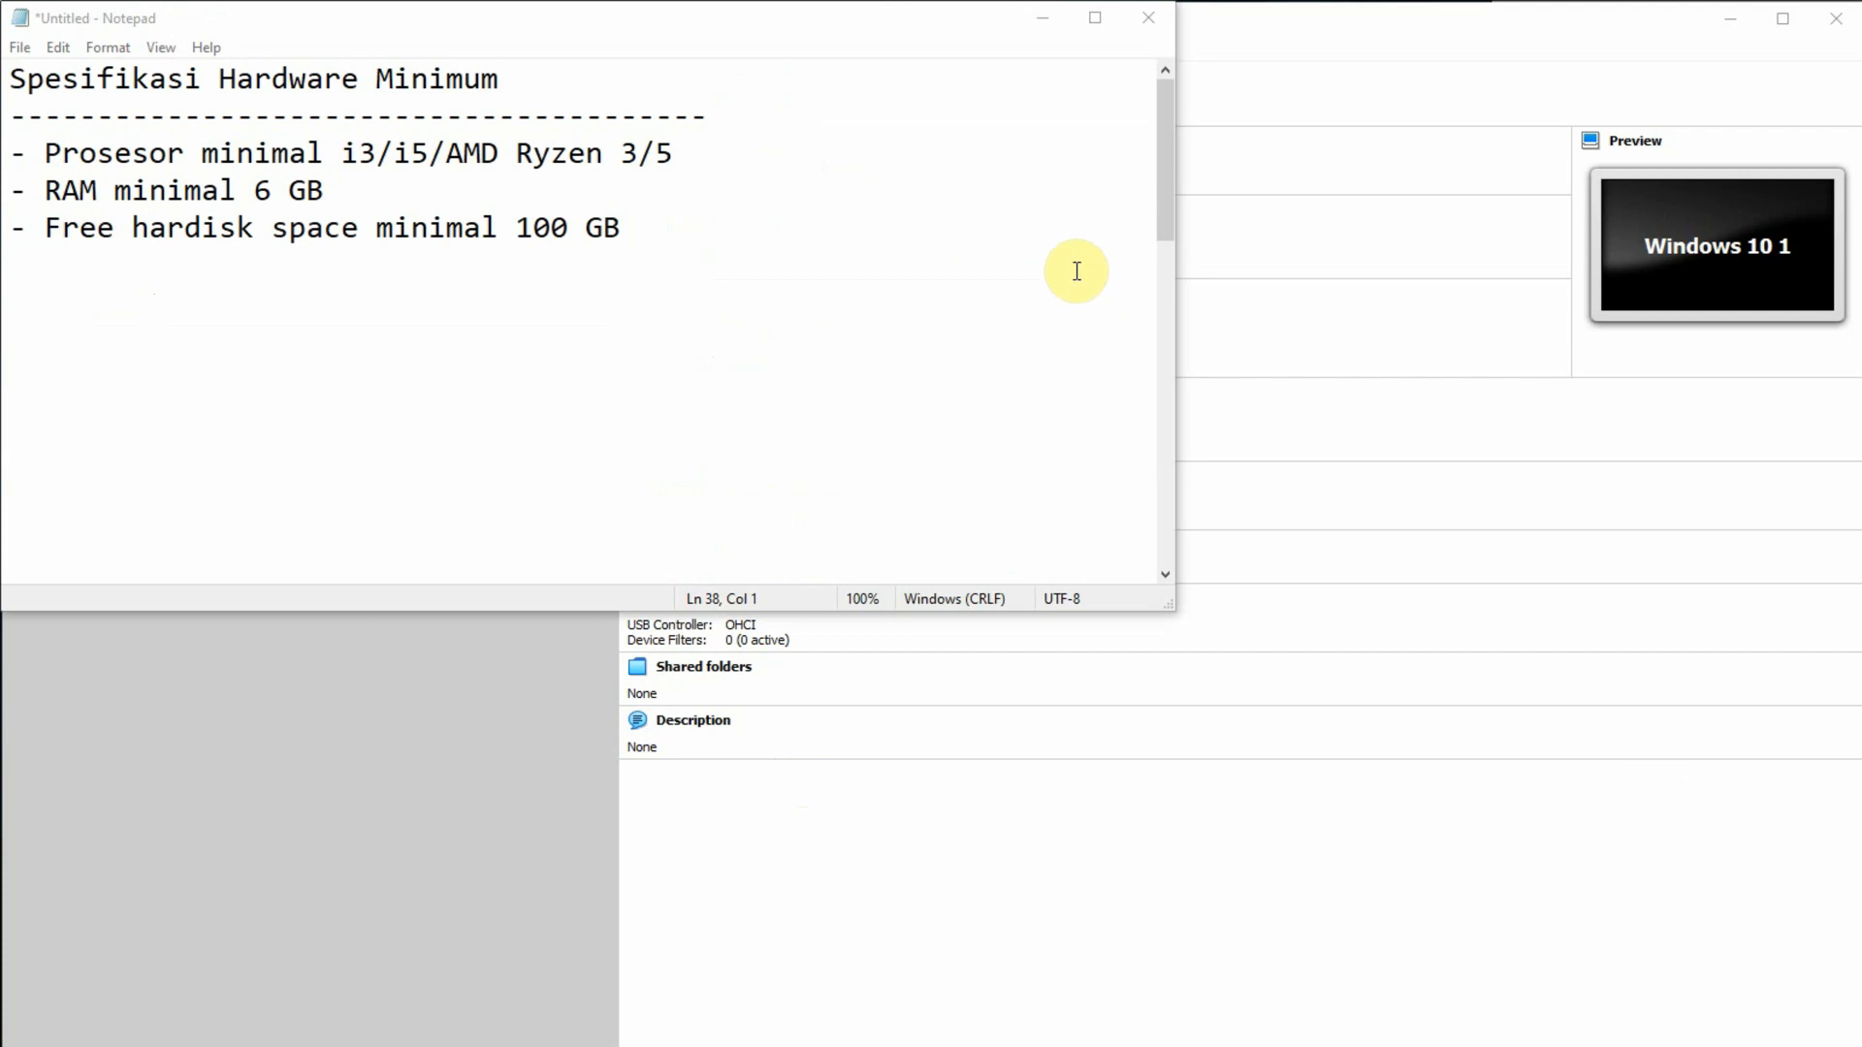
Step: Review the minimum hardware specifications for processor, RAM and free hard disk space in the notes
left_click(972, 226)
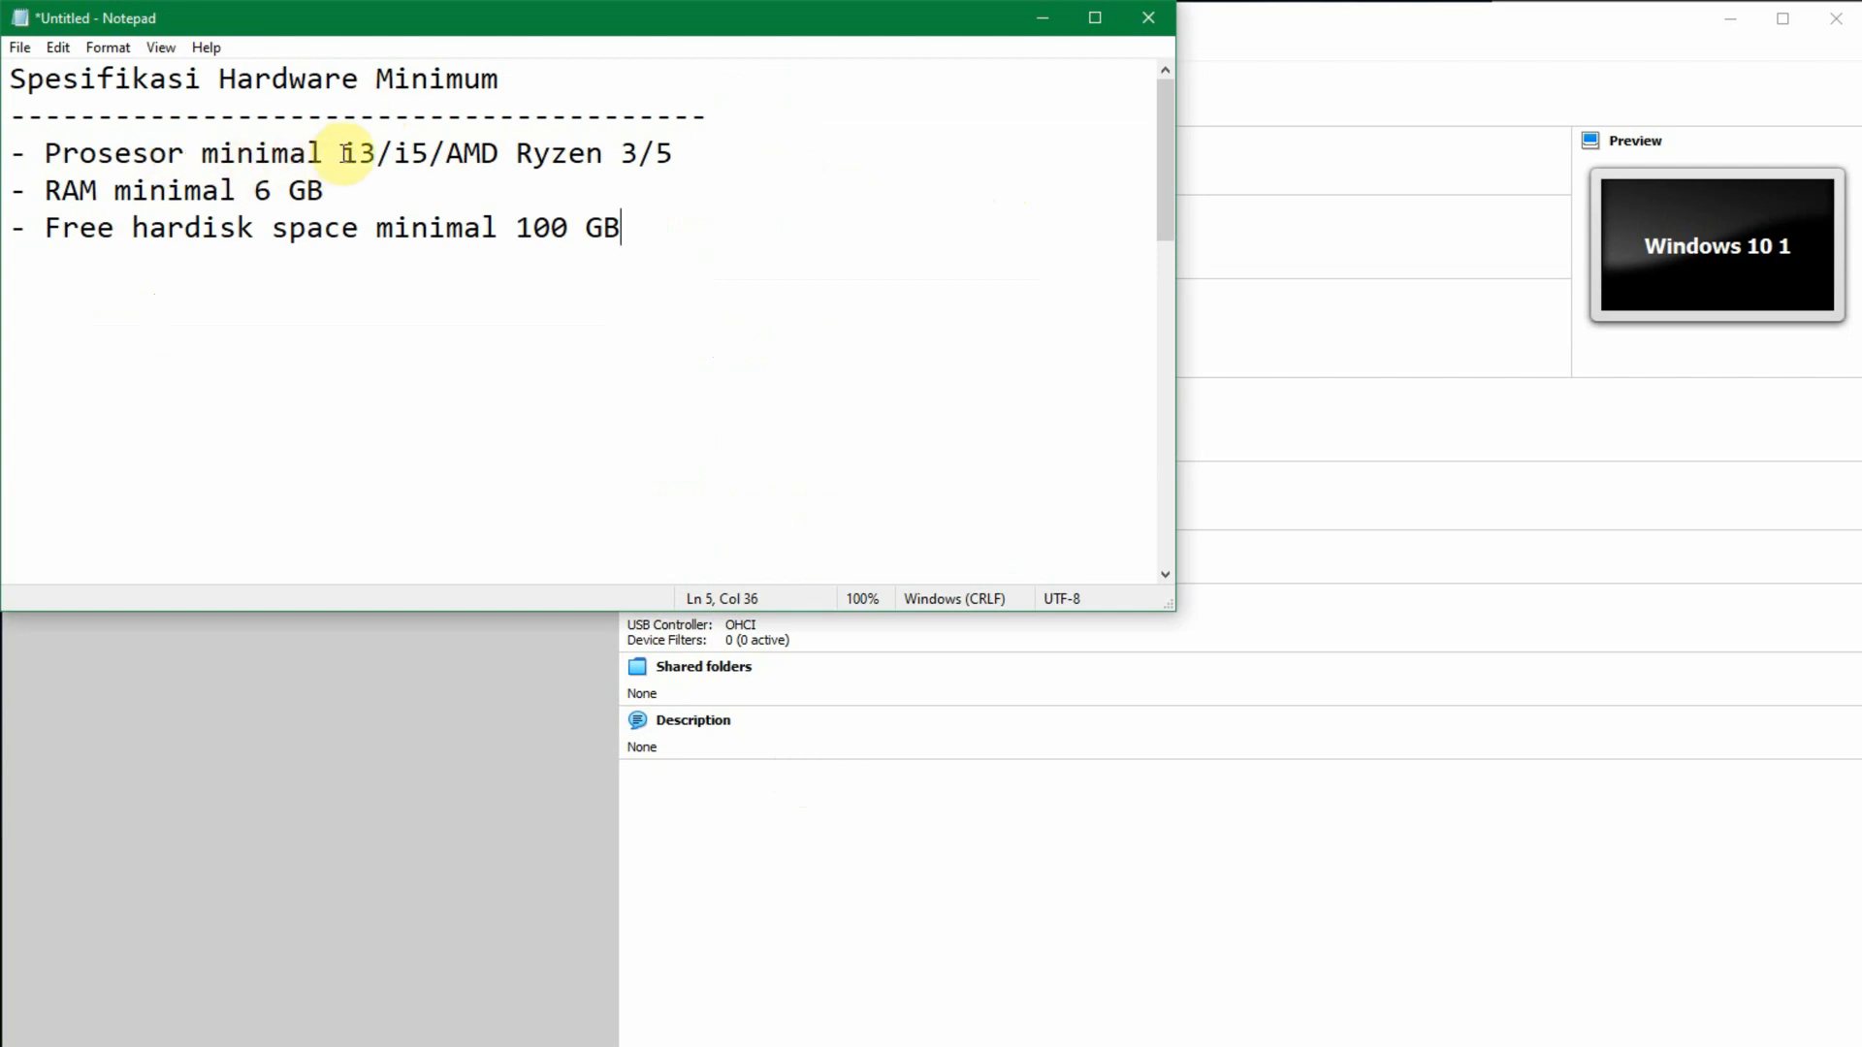
left_click_drag(340, 153, 359, 154)
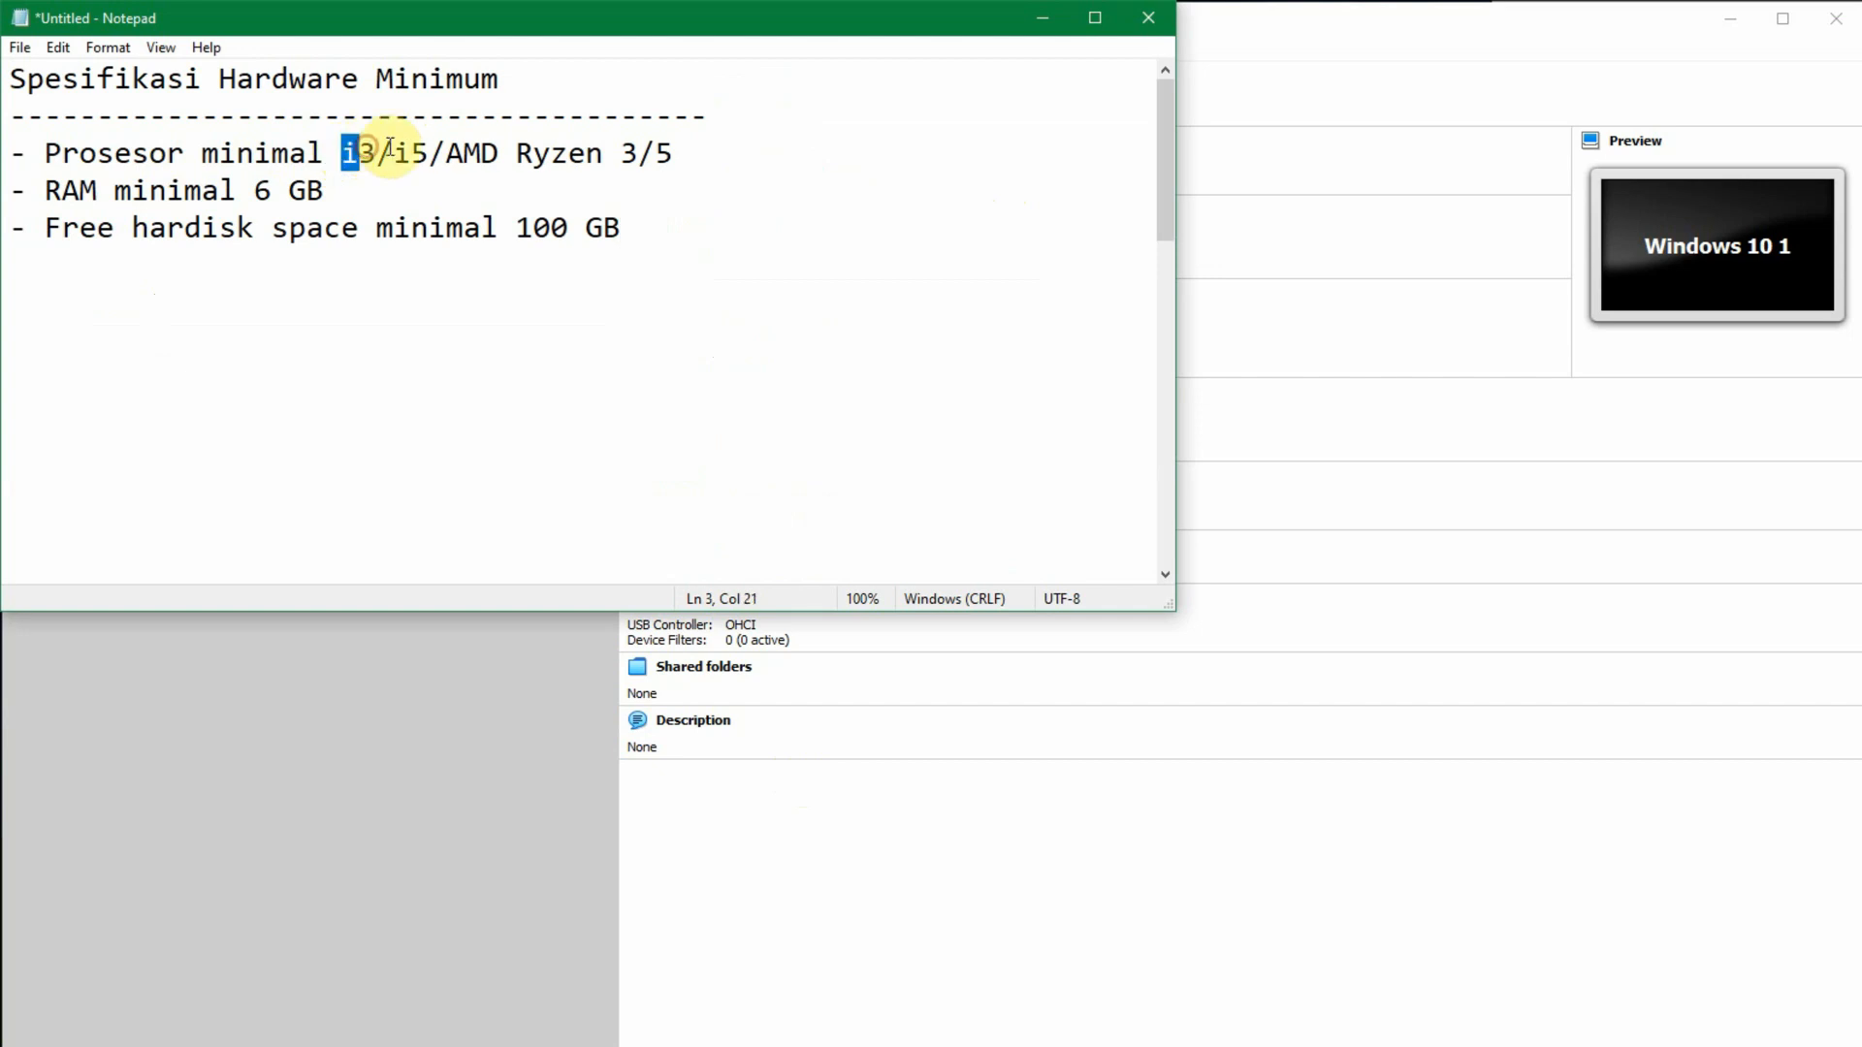
left_click(446, 151)
left_click_drag(620, 154, 635, 153)
left_click(684, 154)
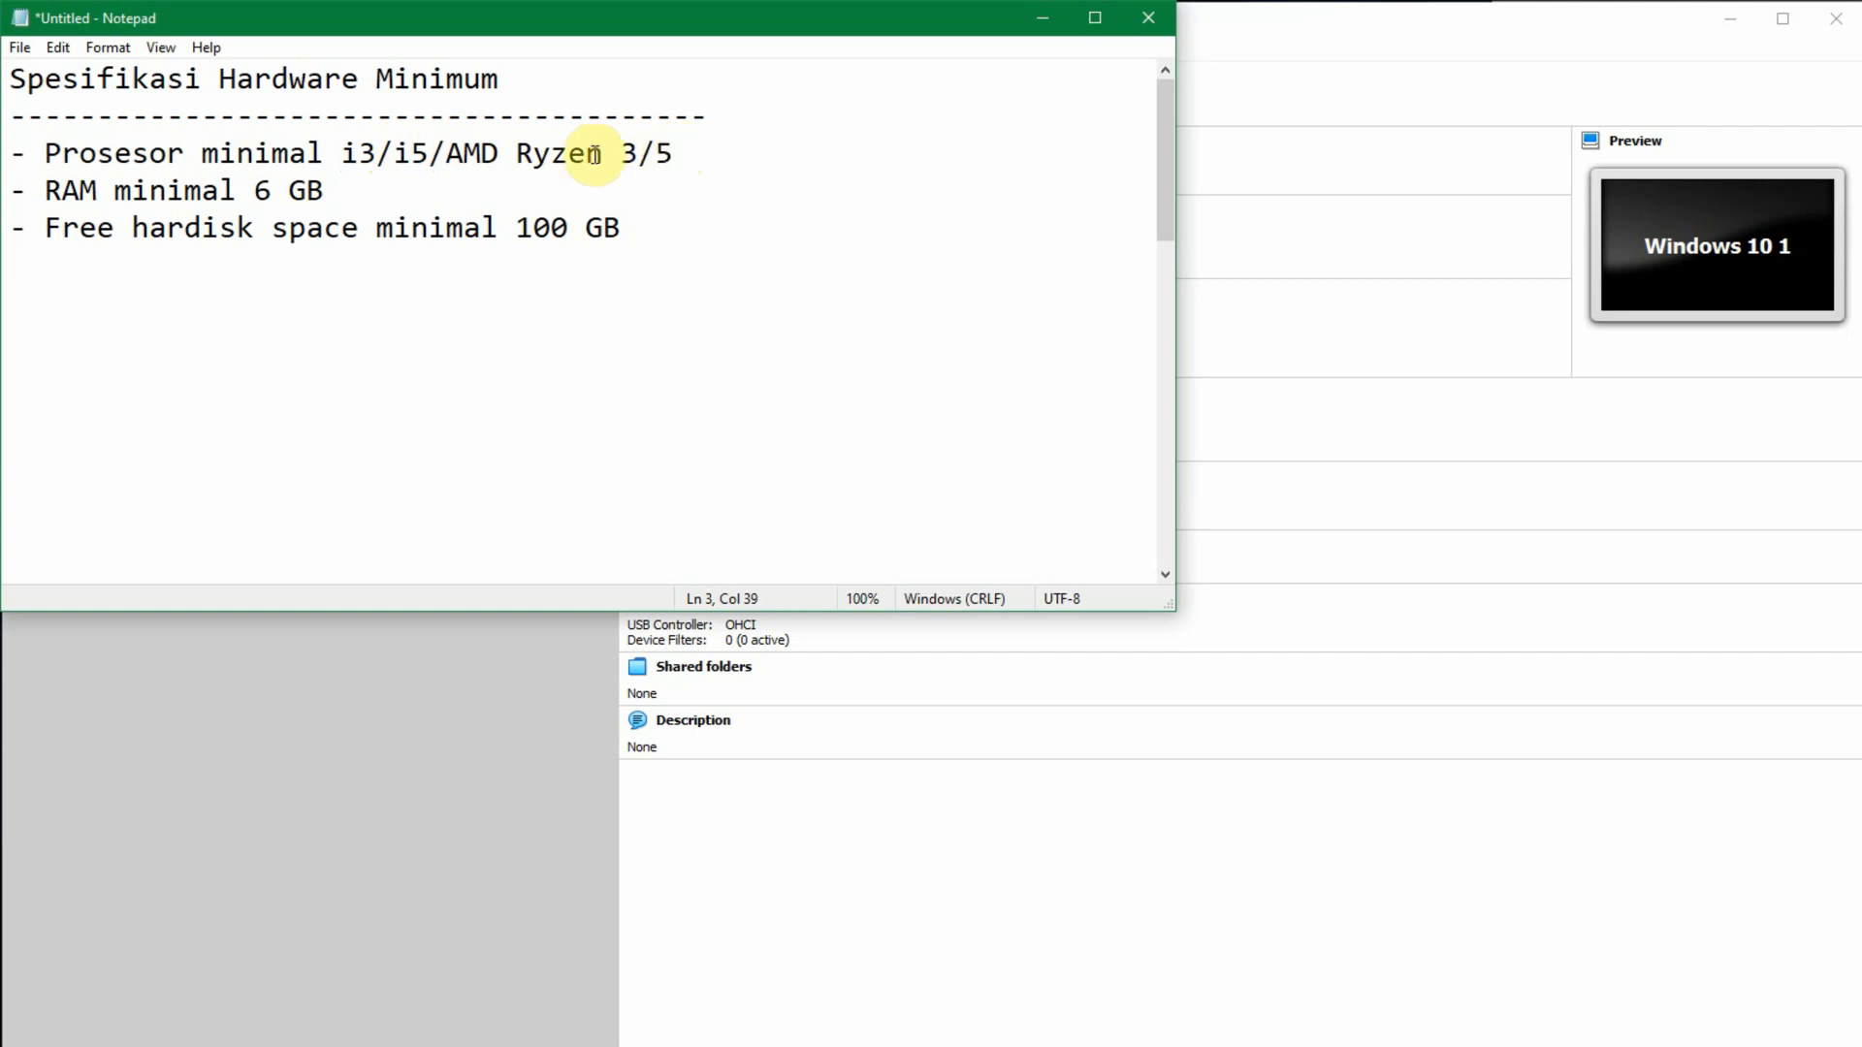
left_click_drag(273, 191, 256, 191)
left_click(327, 192)
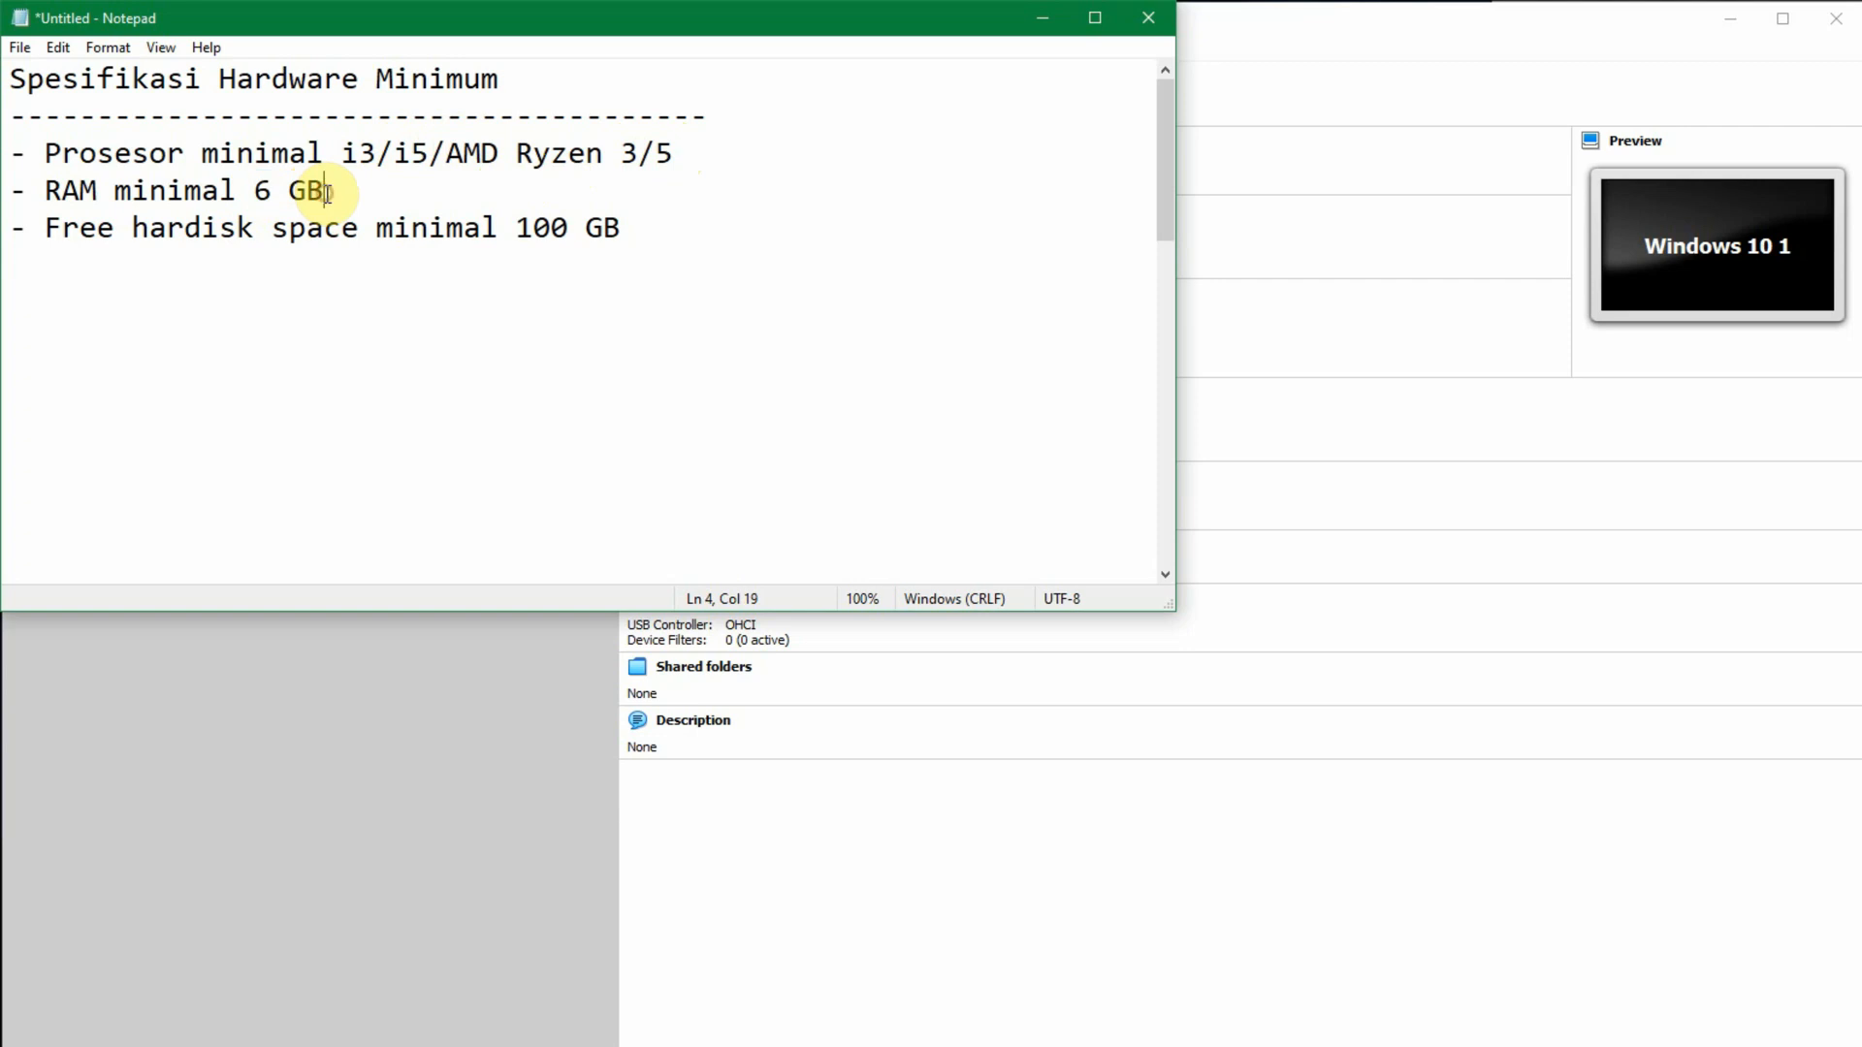
left_click(255, 194)
left_click(344, 188)
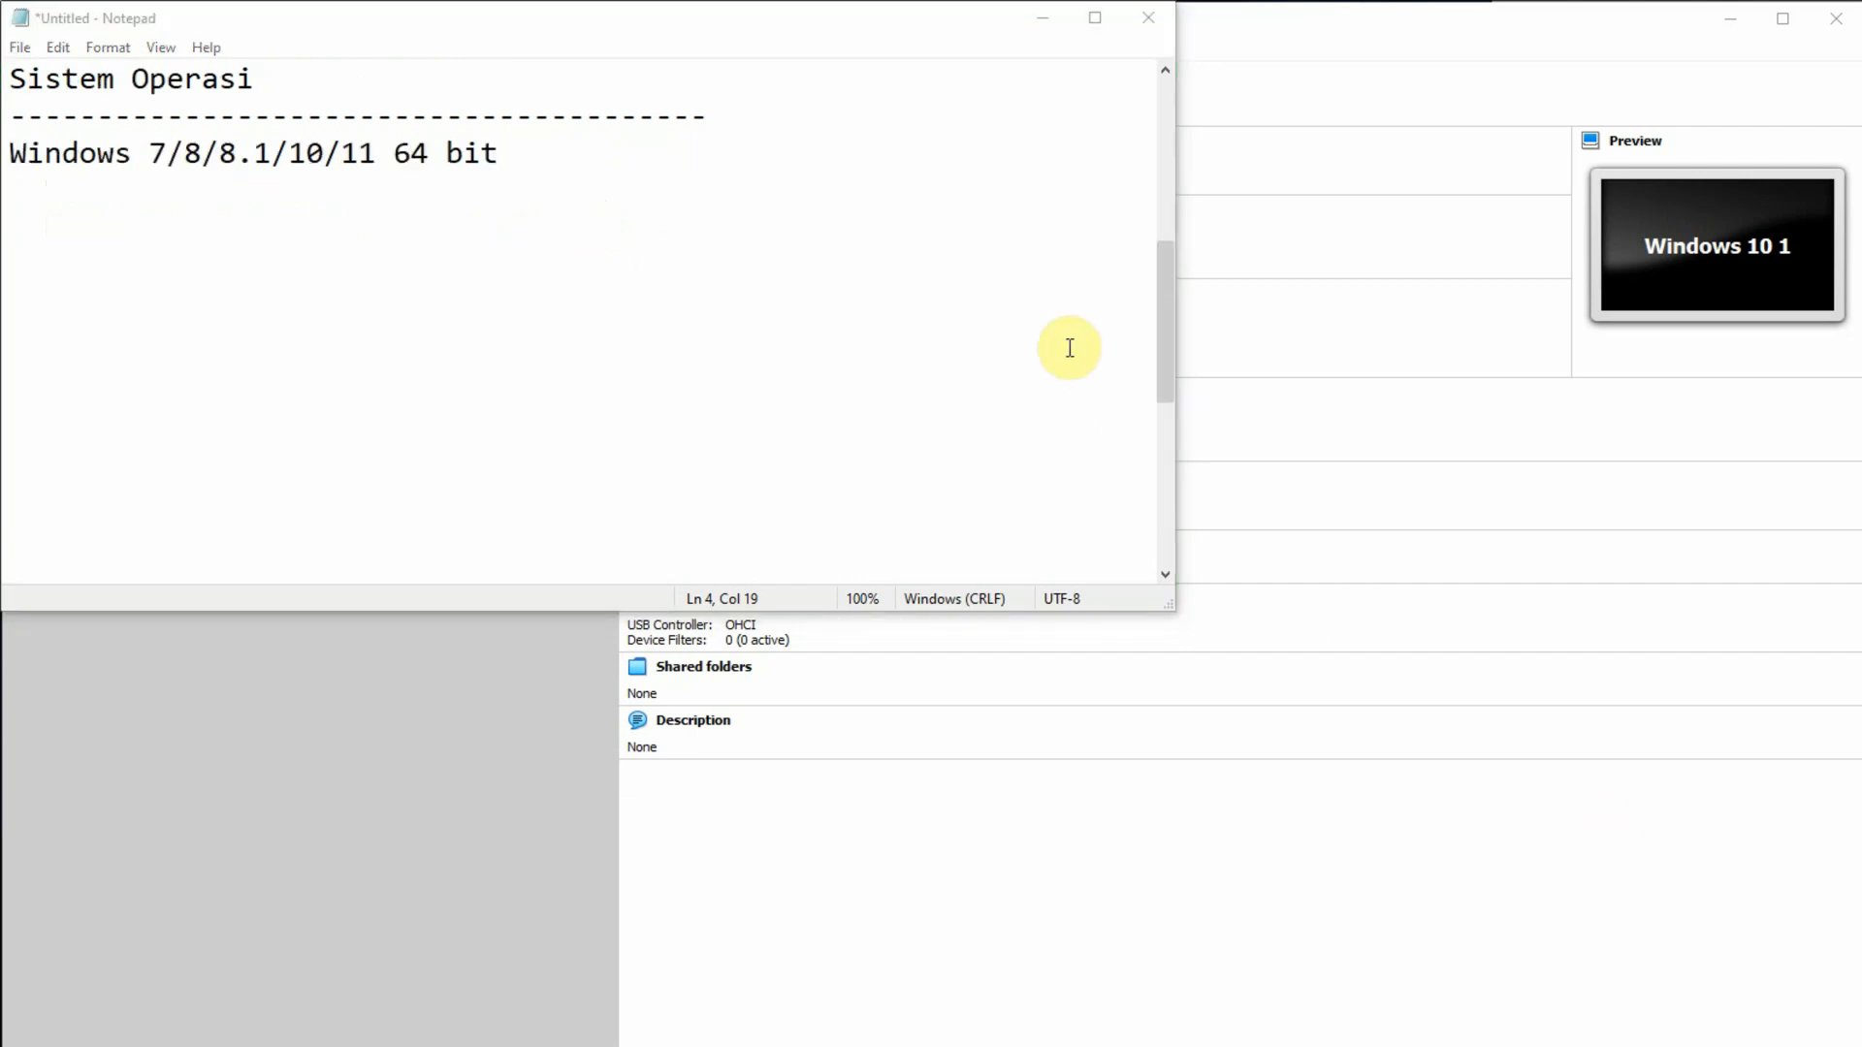
Step: Examine the operating system section of the notes for supported Windows versions and the required bit edition
left_click(1069, 347)
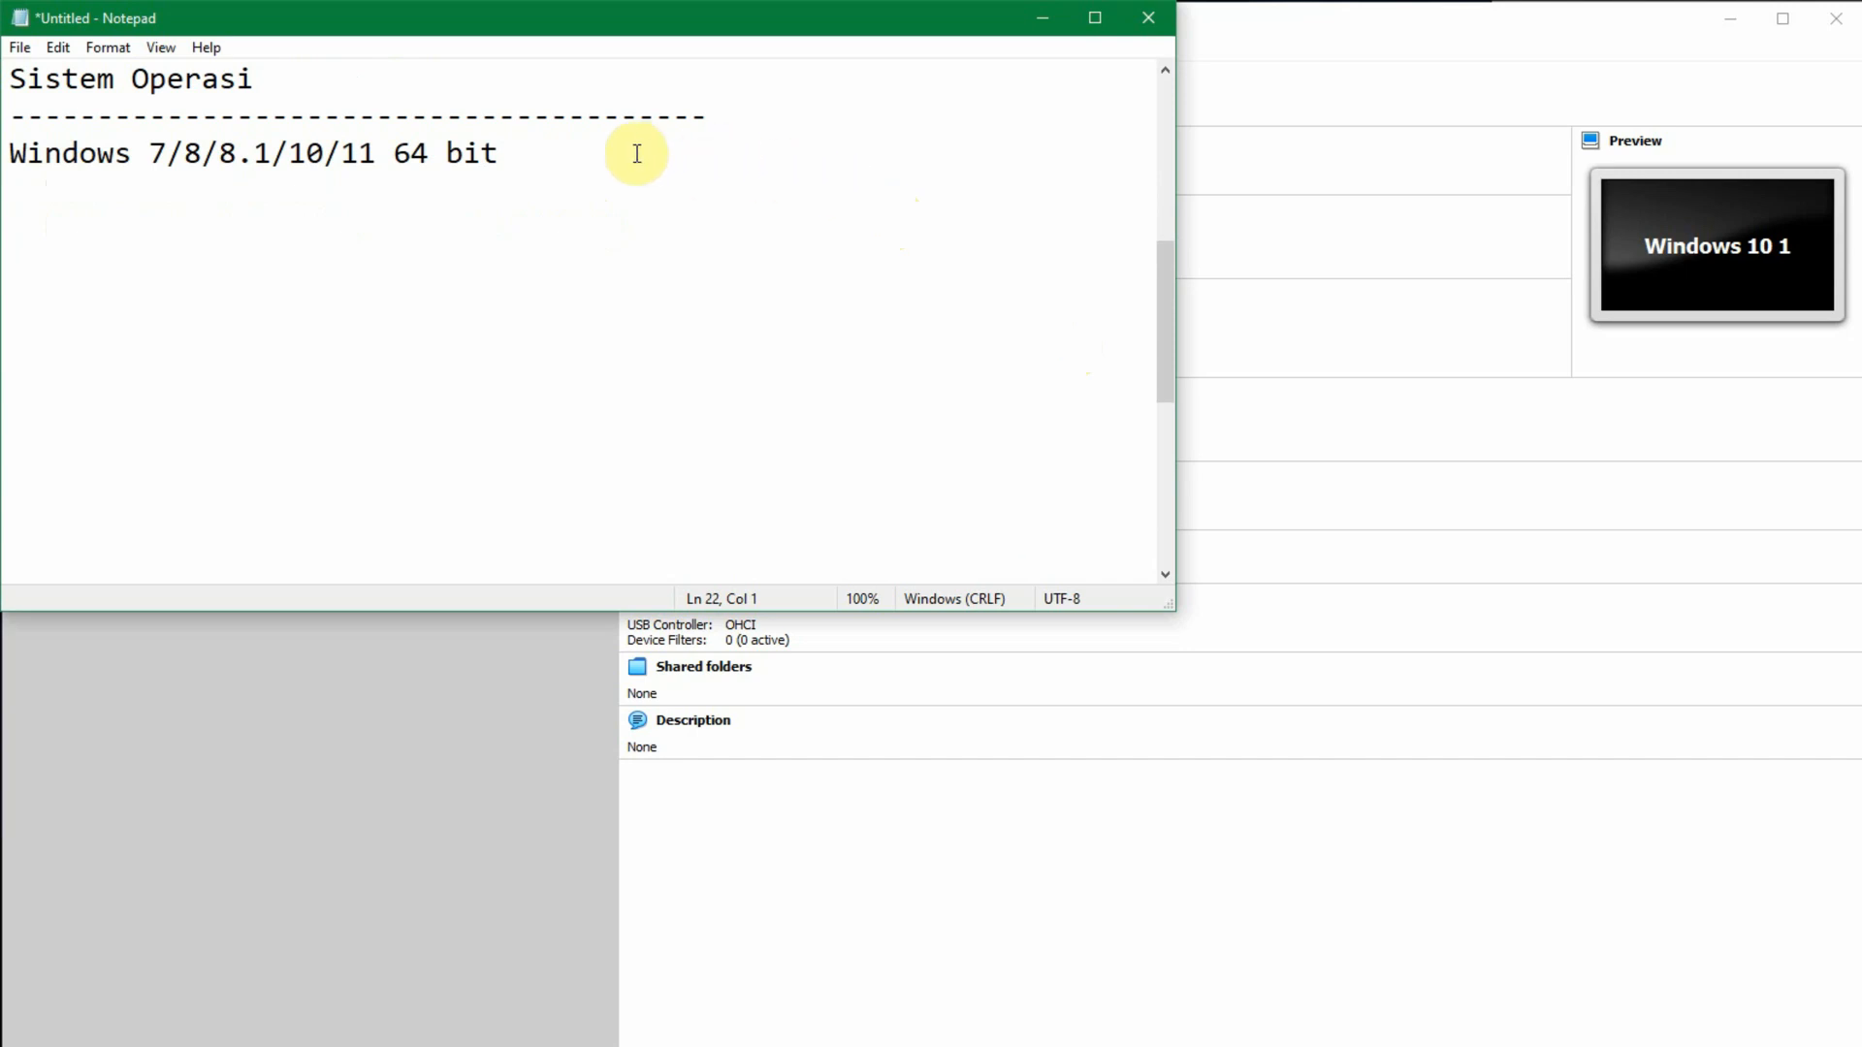
left_click_drag(393, 155, 515, 151)
left_click(519, 150)
left_click(150, 153)
left_click(204, 156)
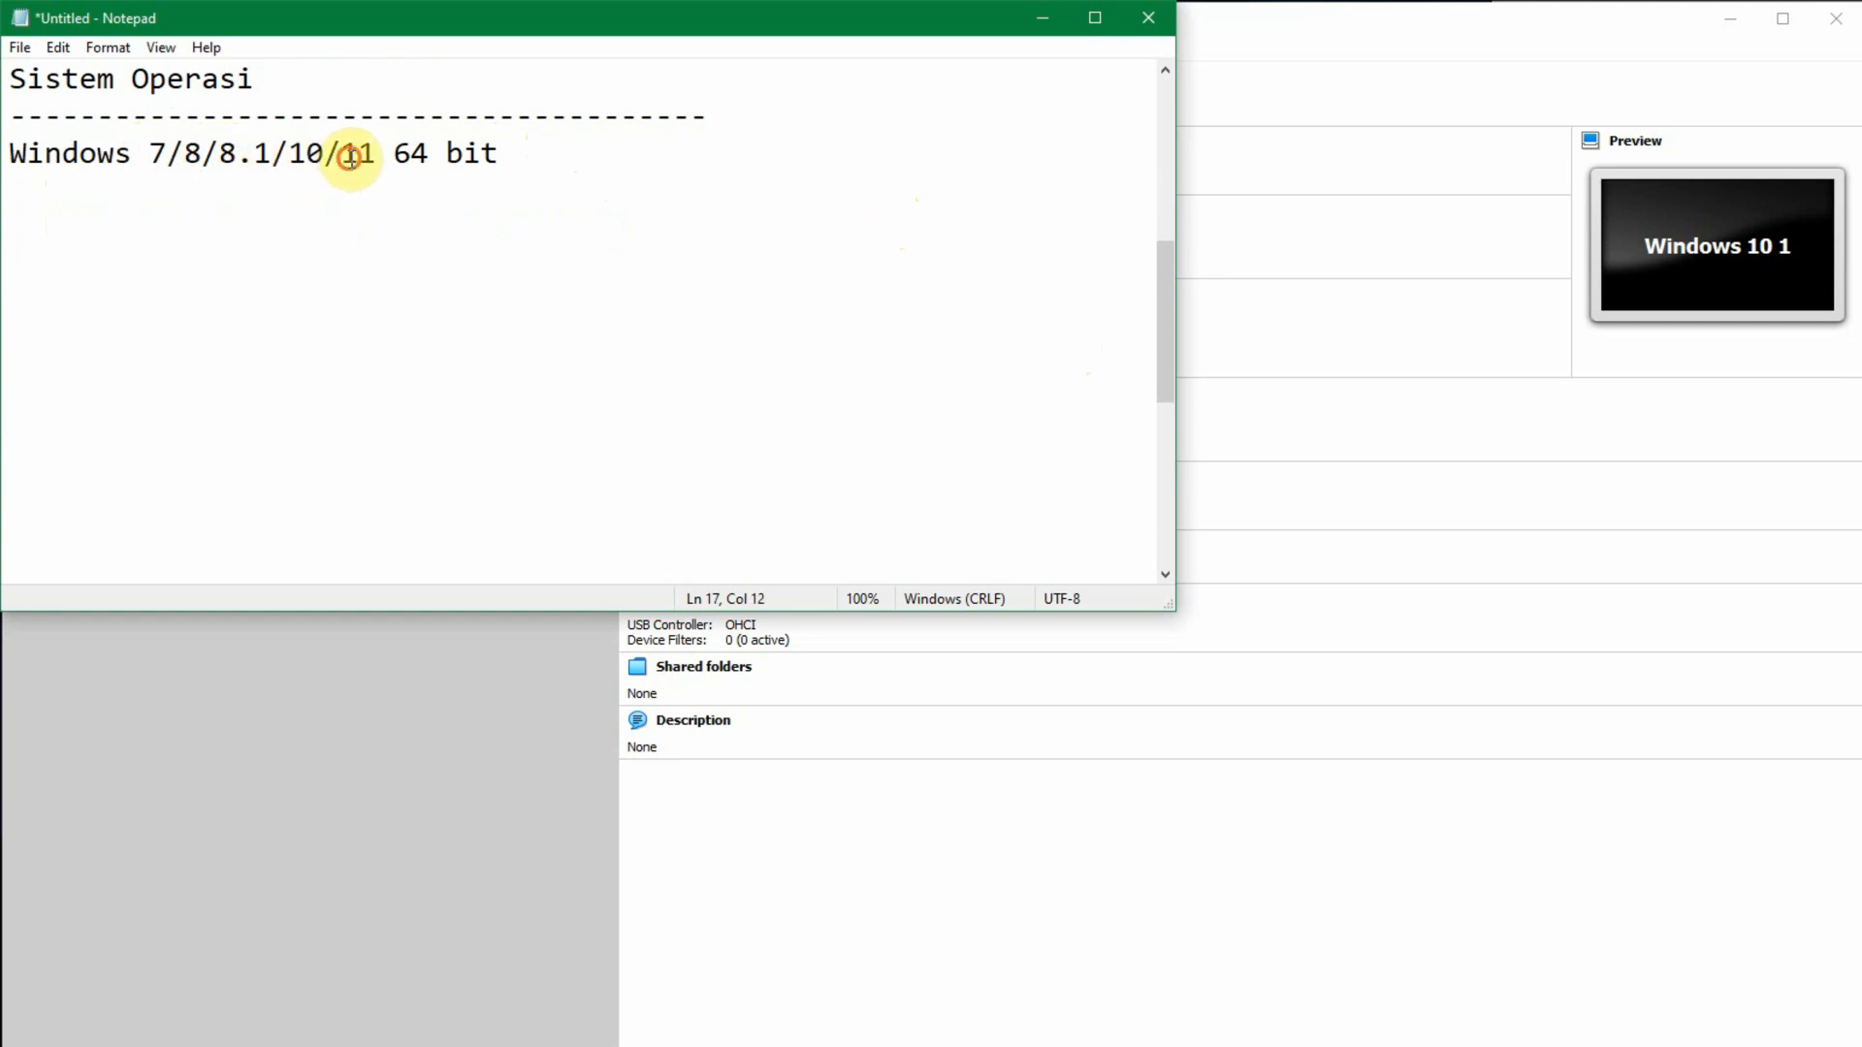
left_click_drag(398, 154, 524, 153)
left_click(527, 151)
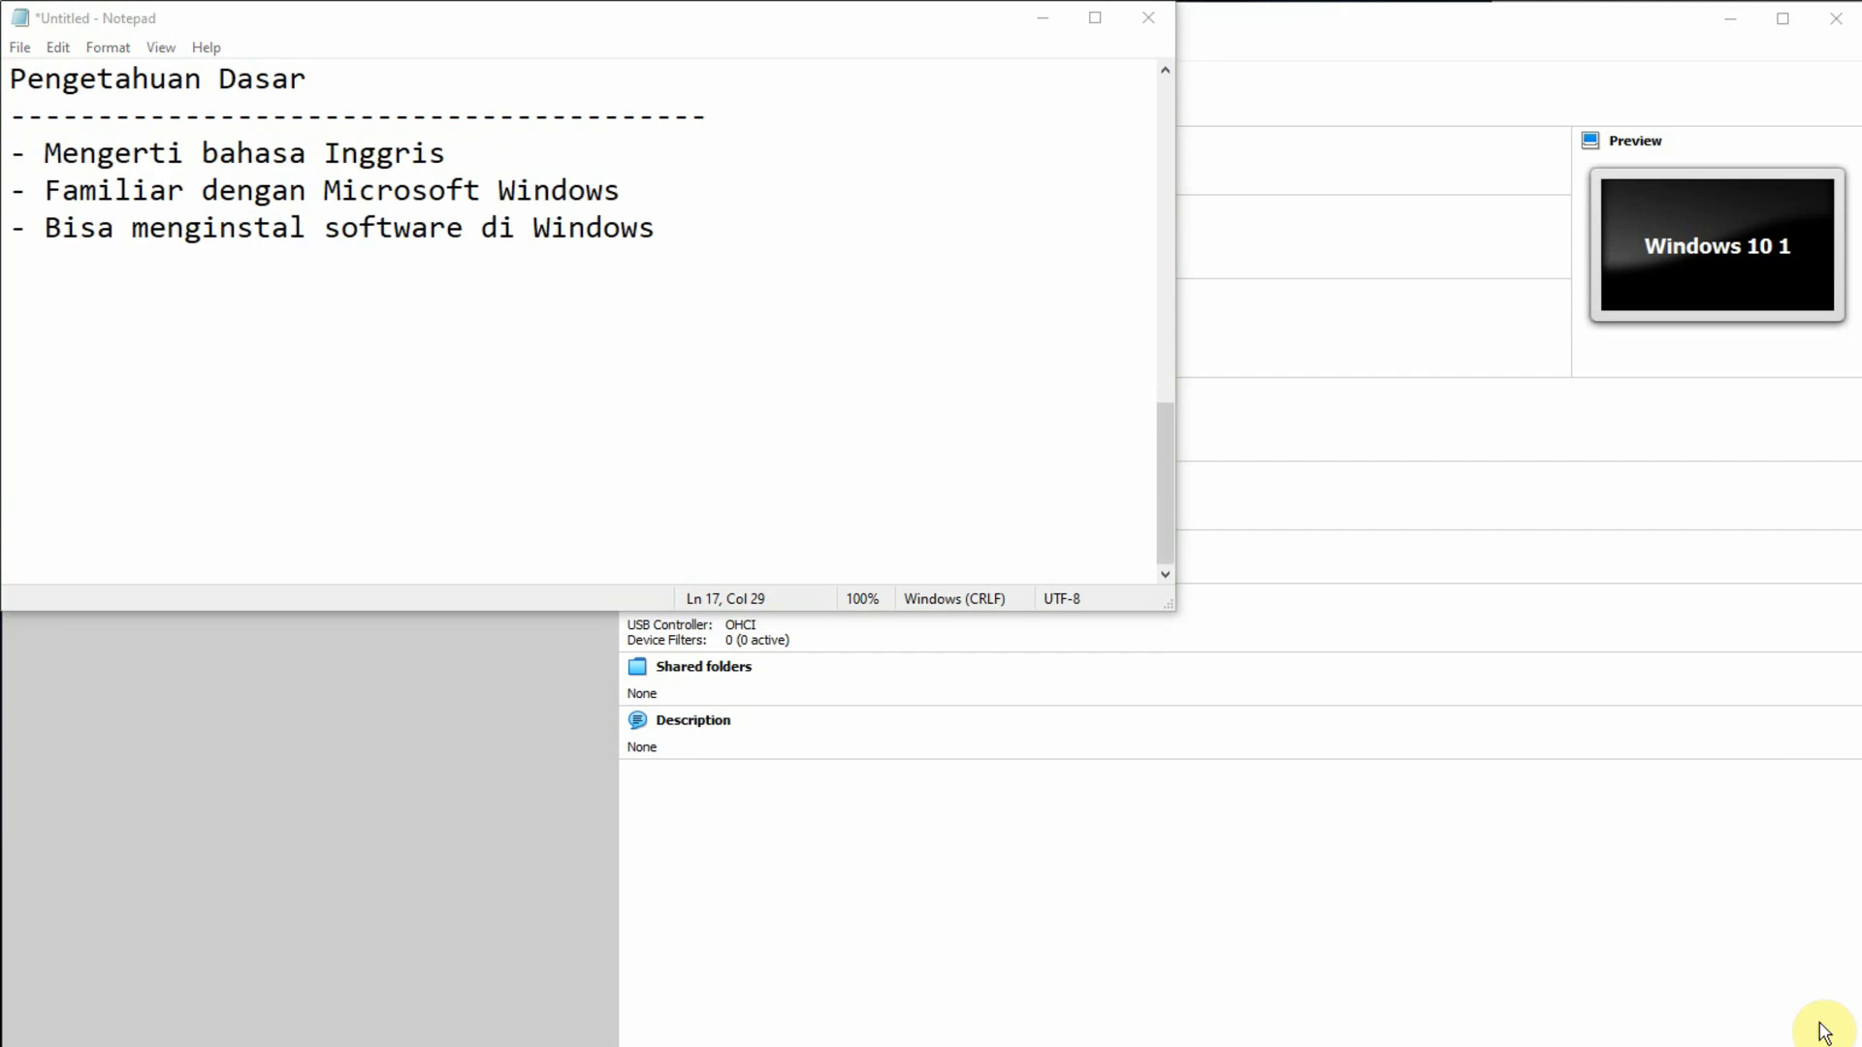
Step: Read through the "Pengetahuan Dasar" section on English, Windows familiarity and software installation skills
left_click(721, 376)
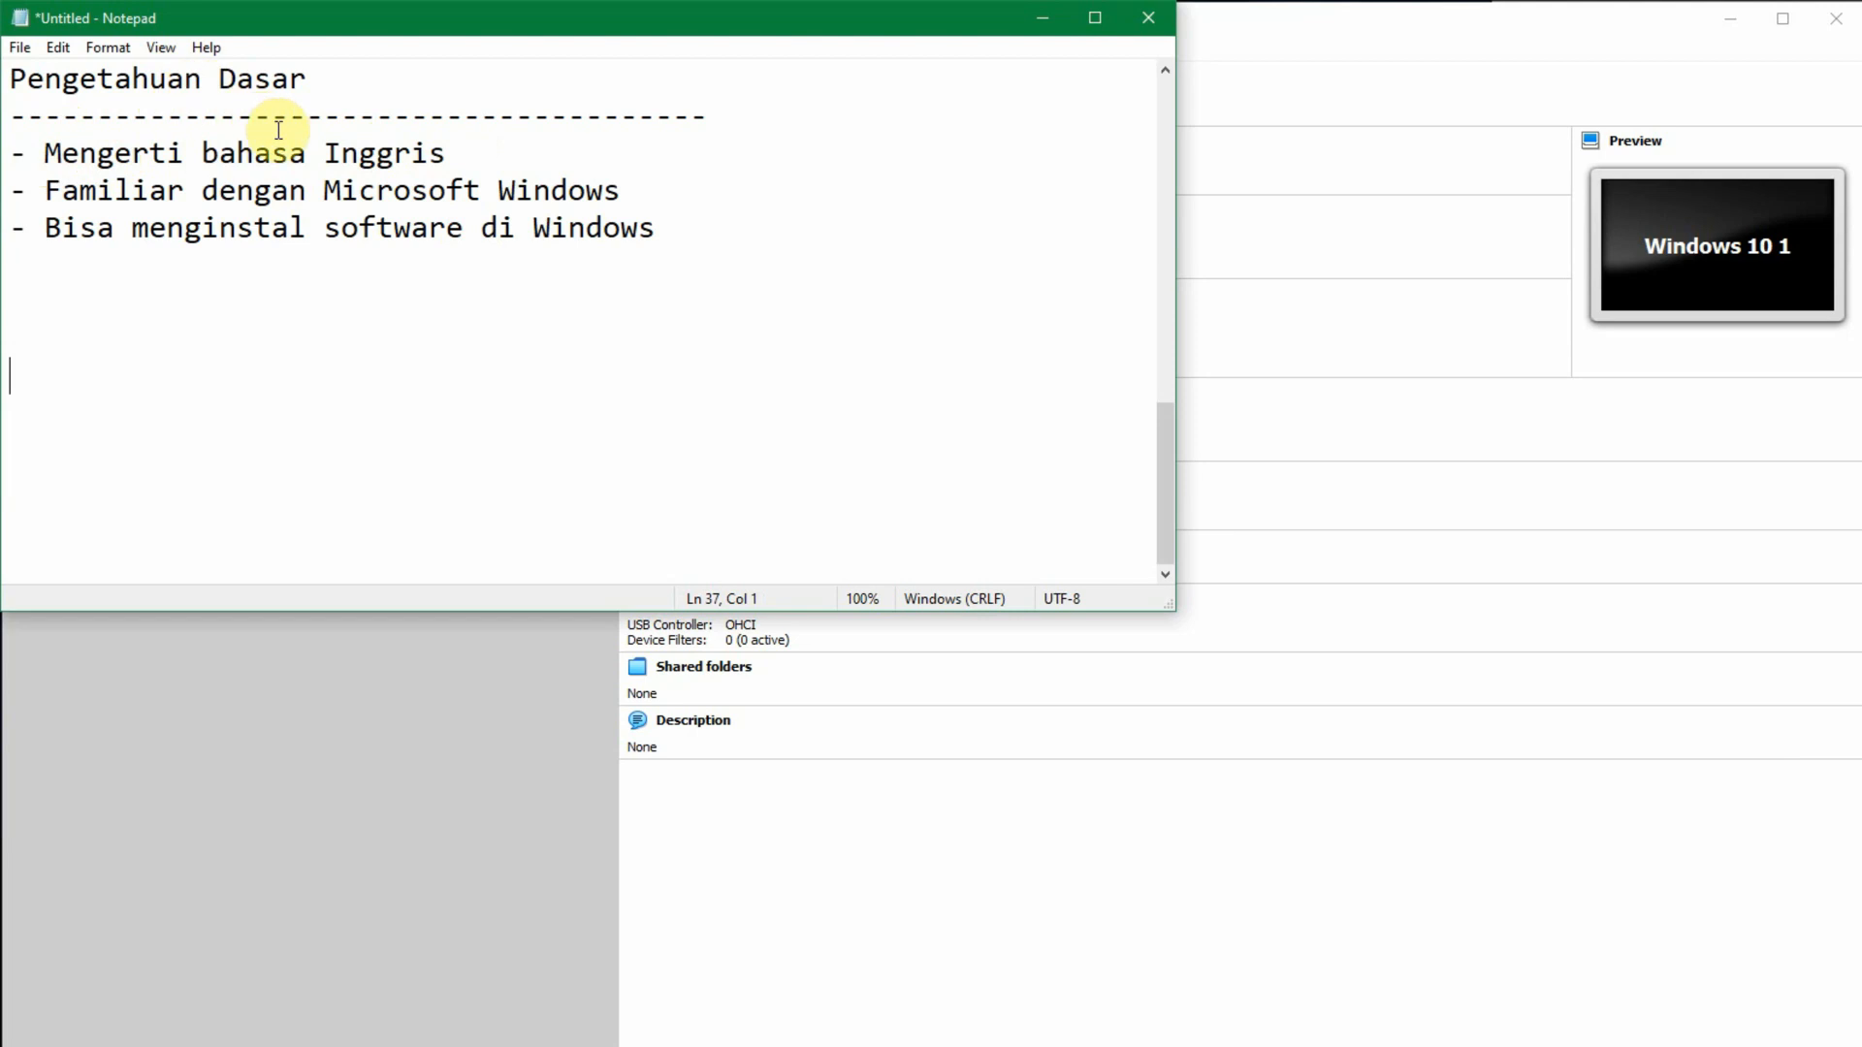
left_click(459, 155)
left_click(45, 191)
left_click_drag(45, 191, 622, 190)
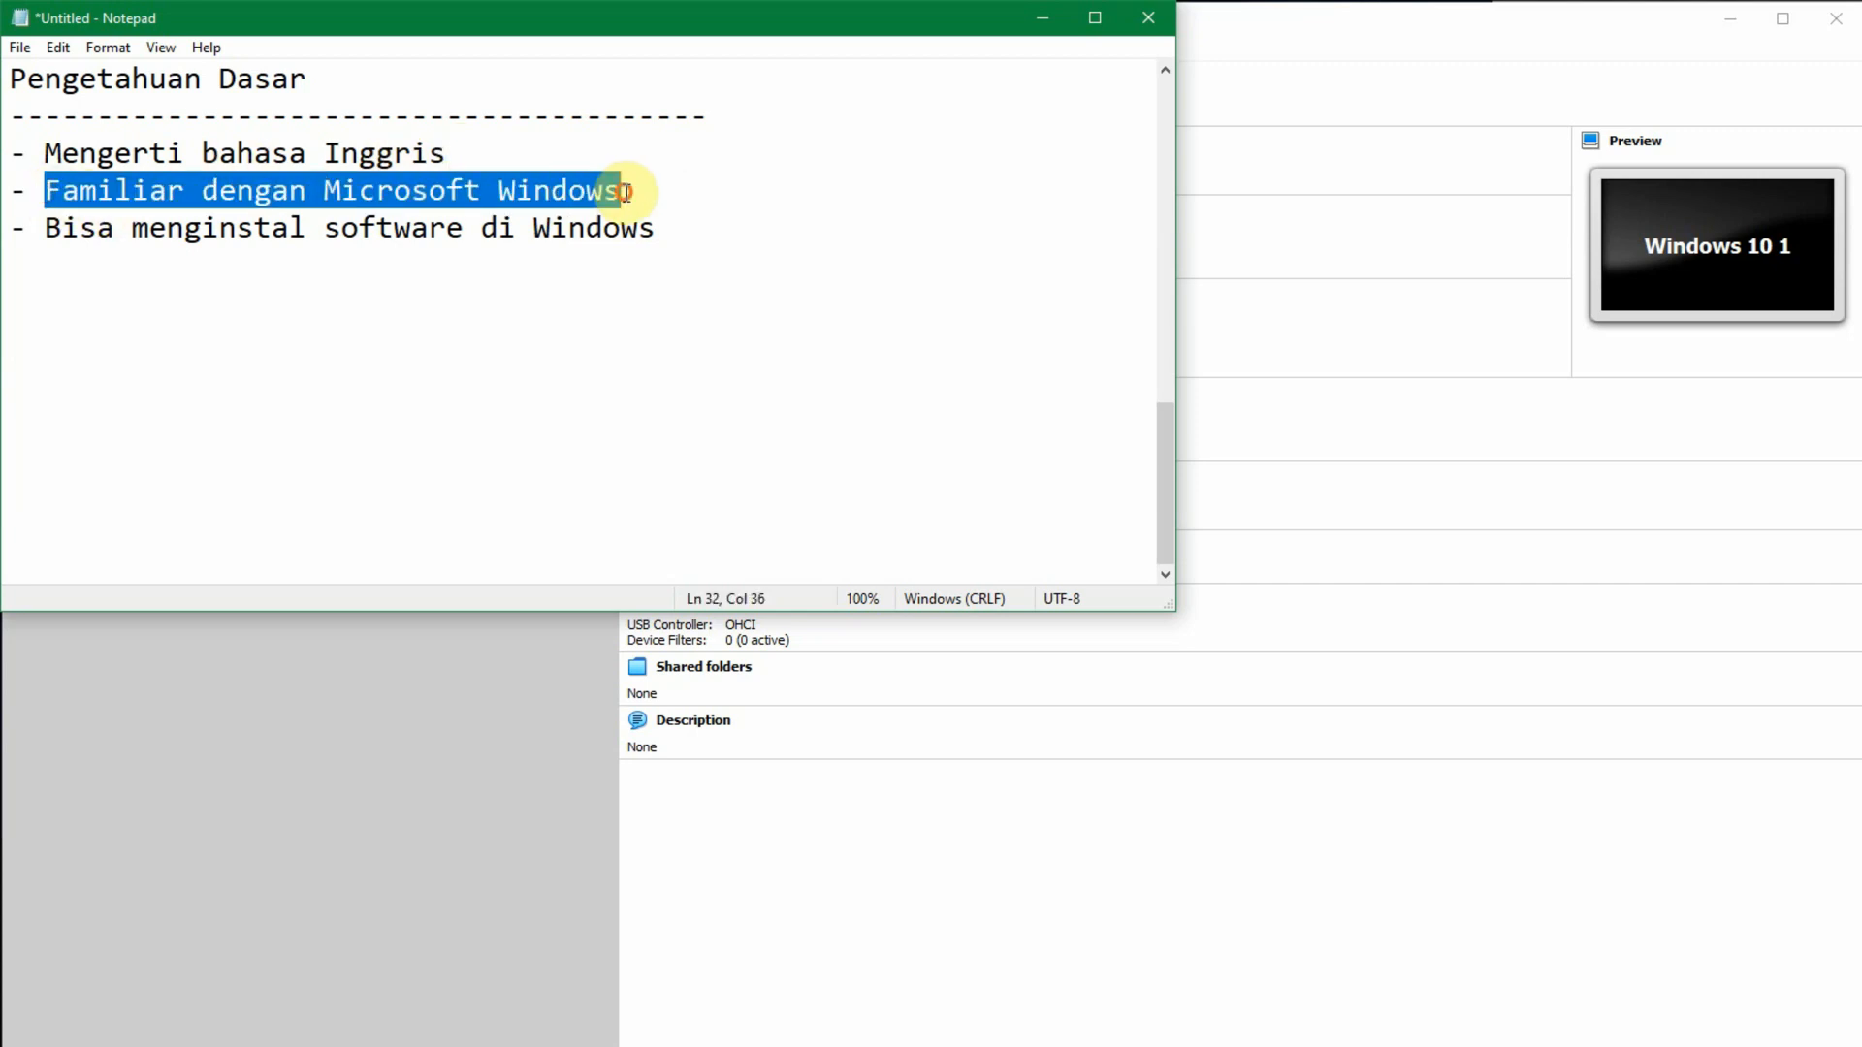
left_click(697, 178)
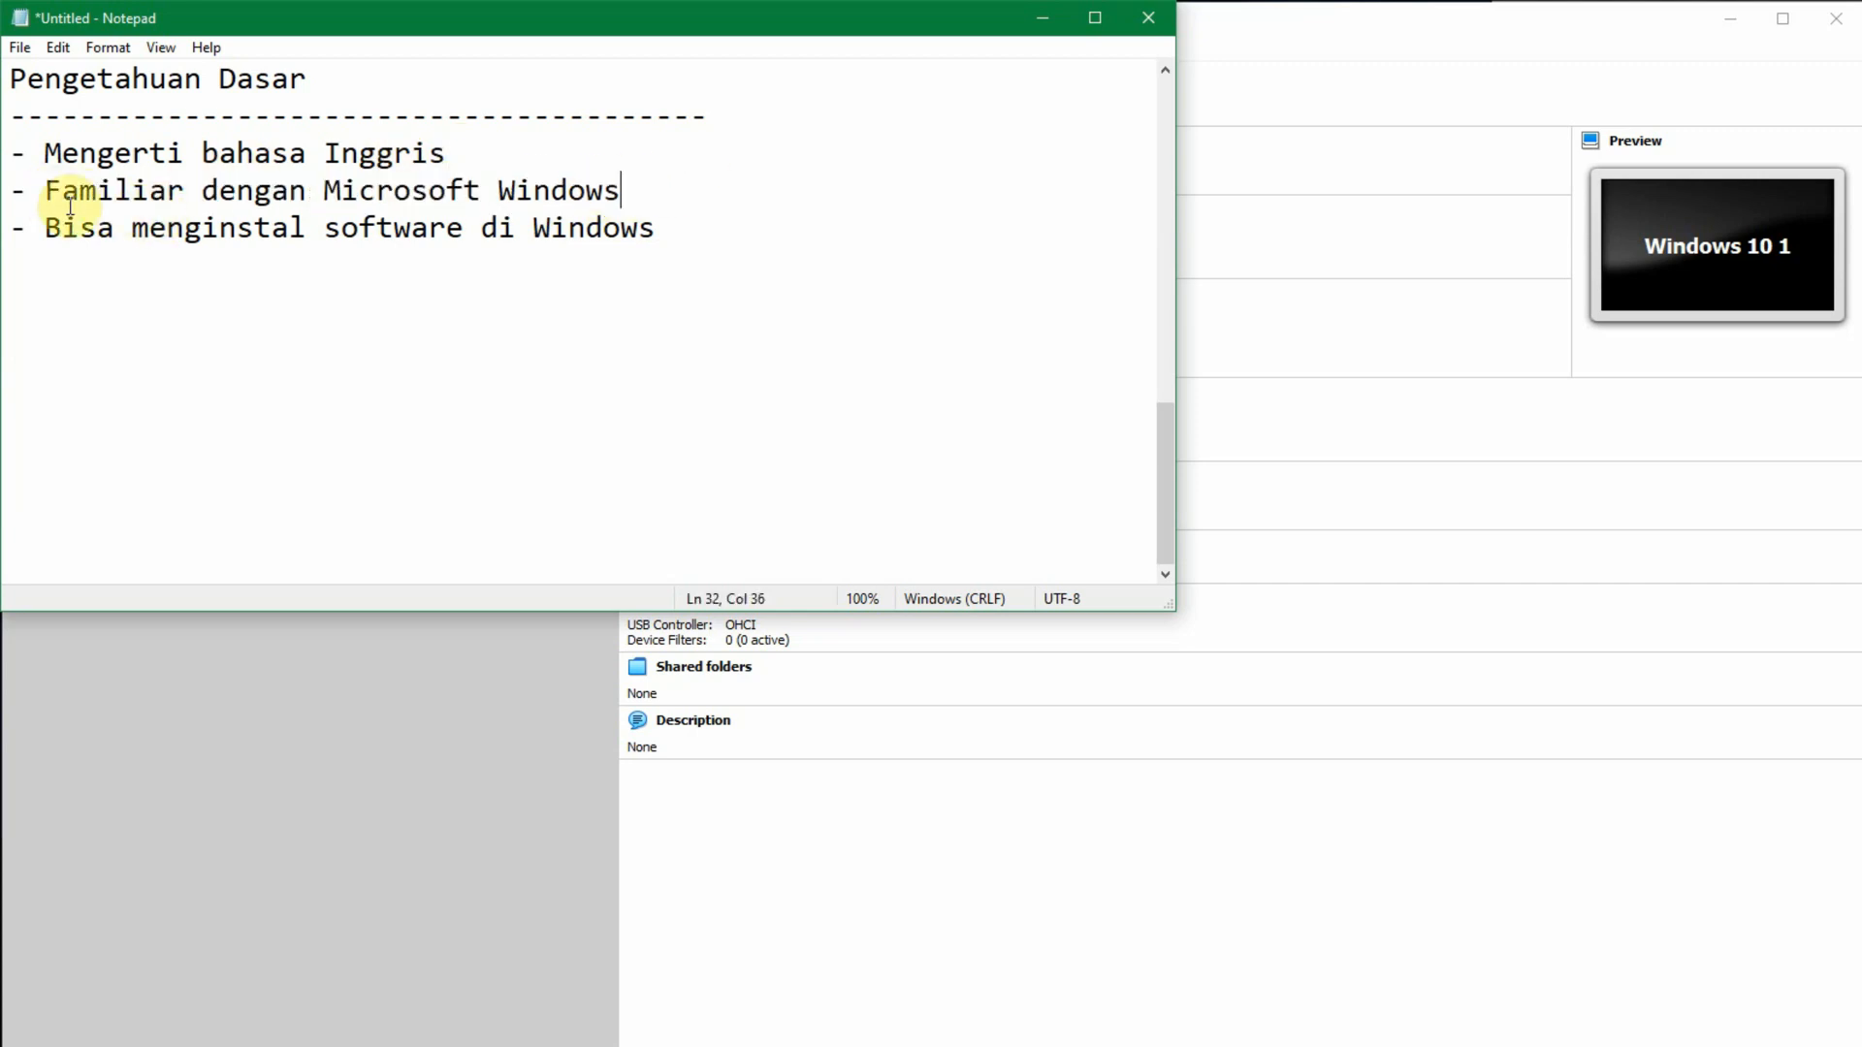
left_click_drag(46, 191, 624, 191)
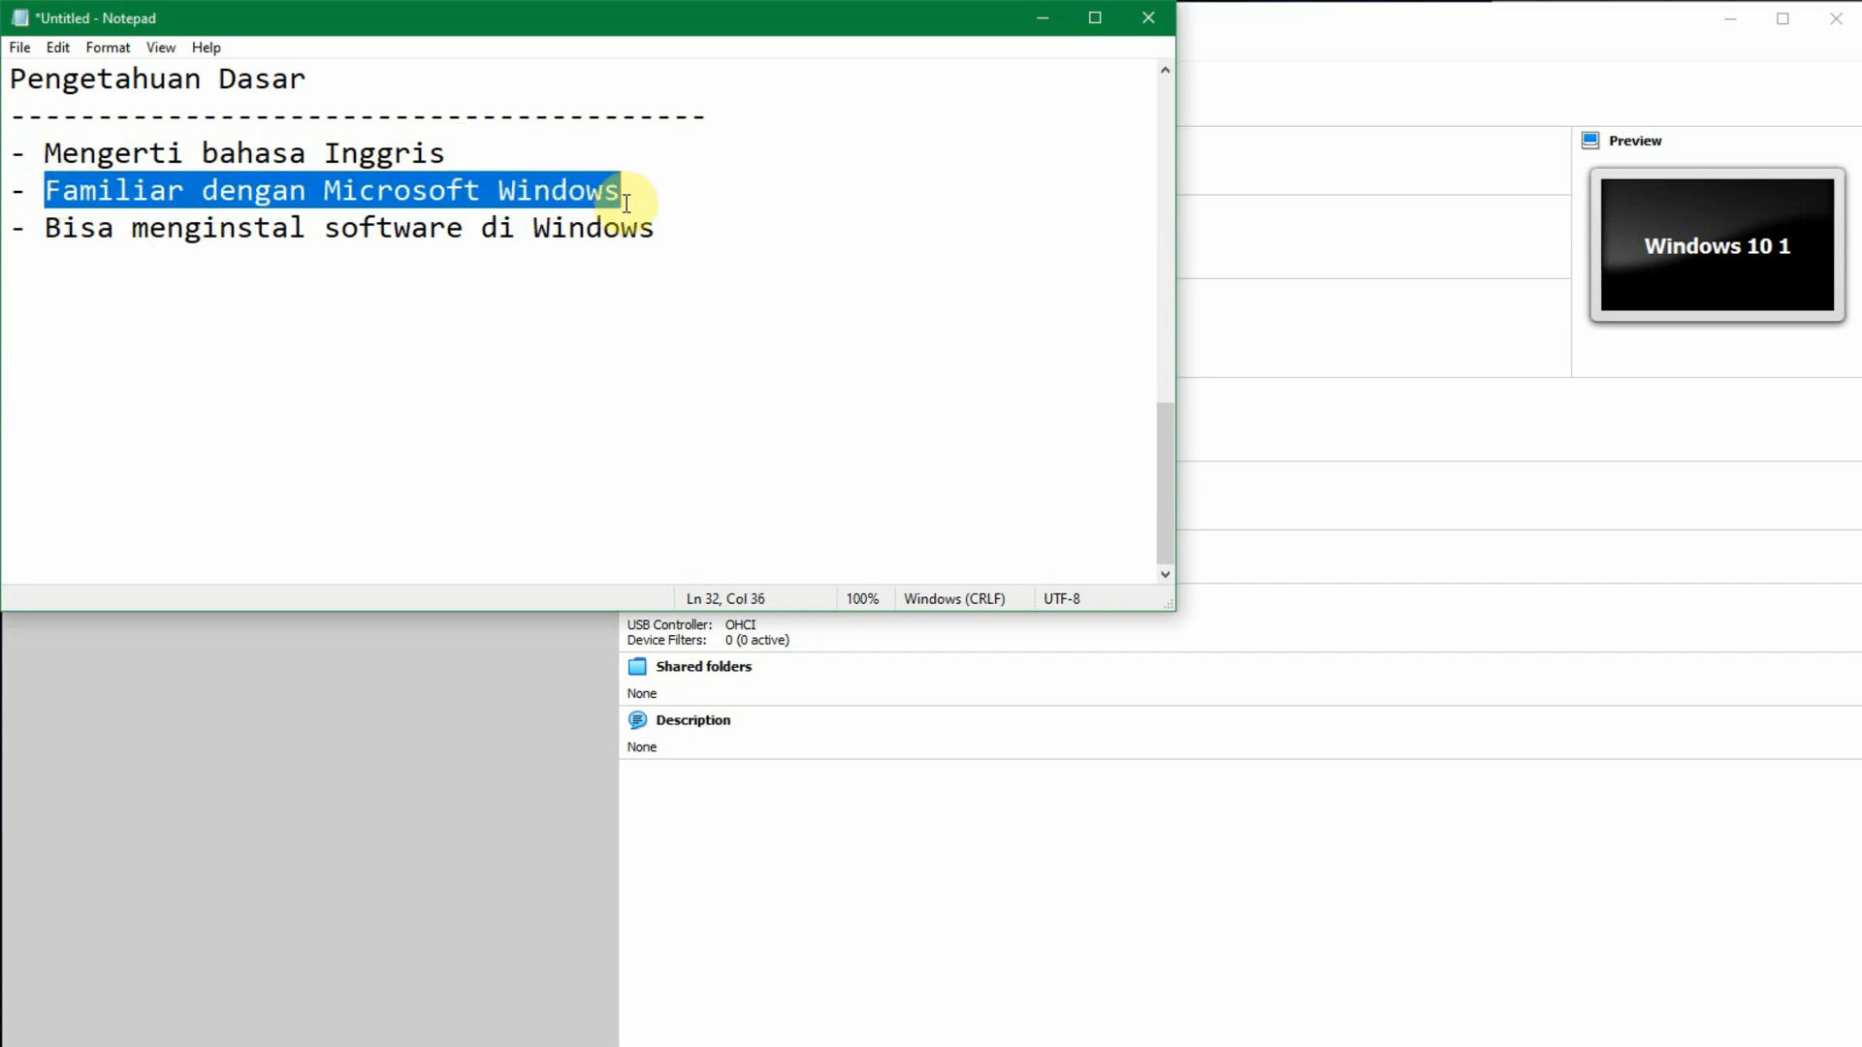
left_click(623, 194)
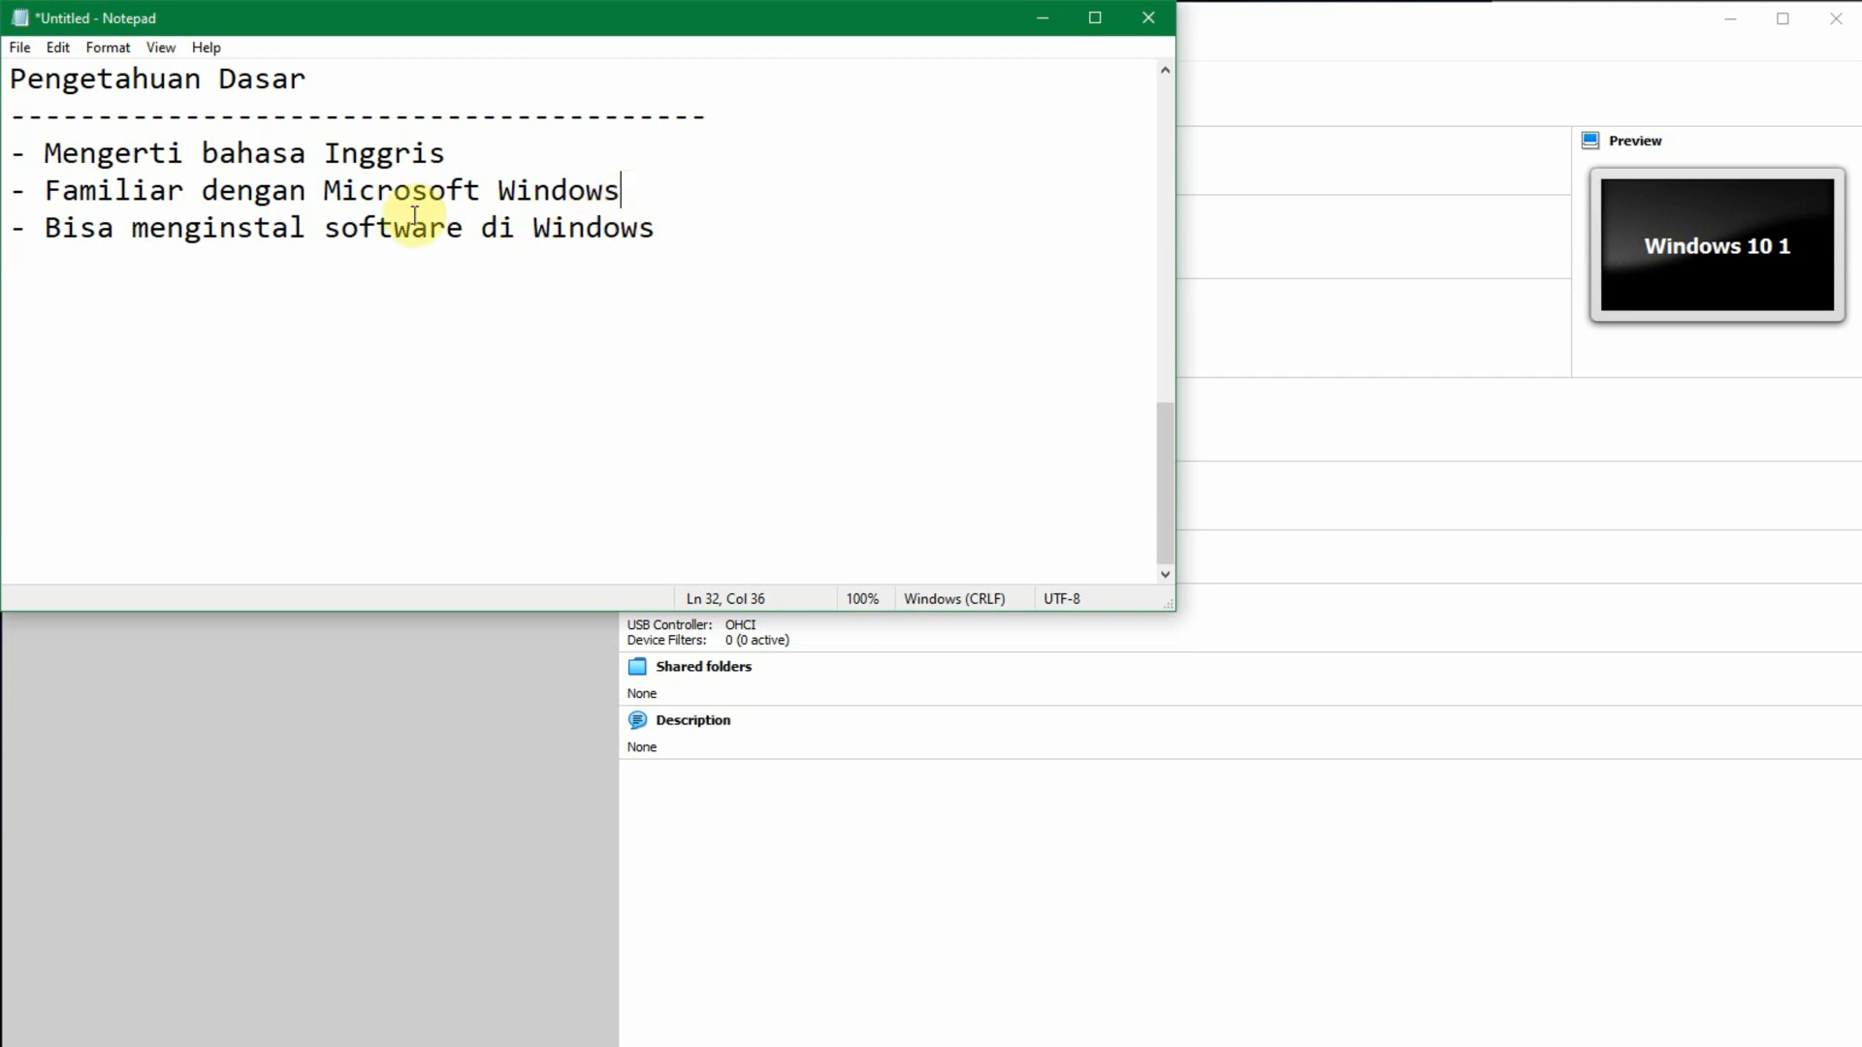
left_click(651, 186)
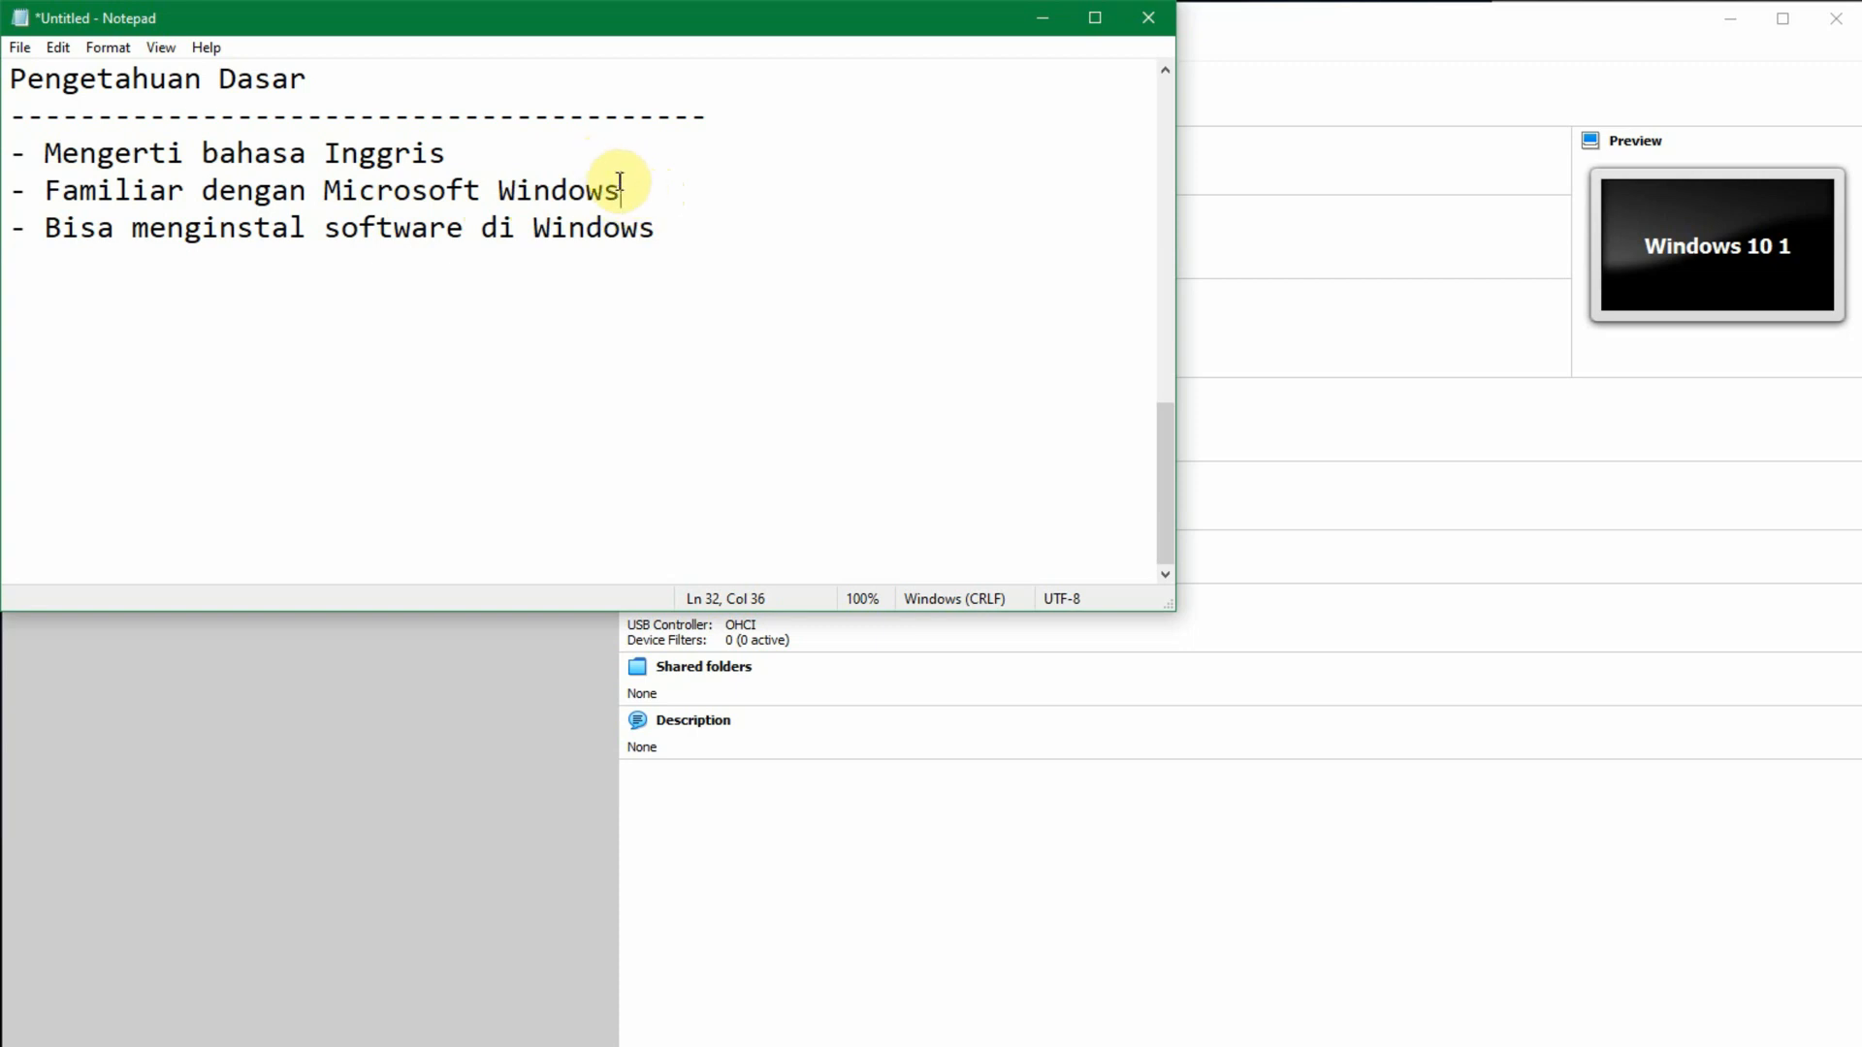
left_click_drag(46, 229, 714, 235)
left_click(716, 234)
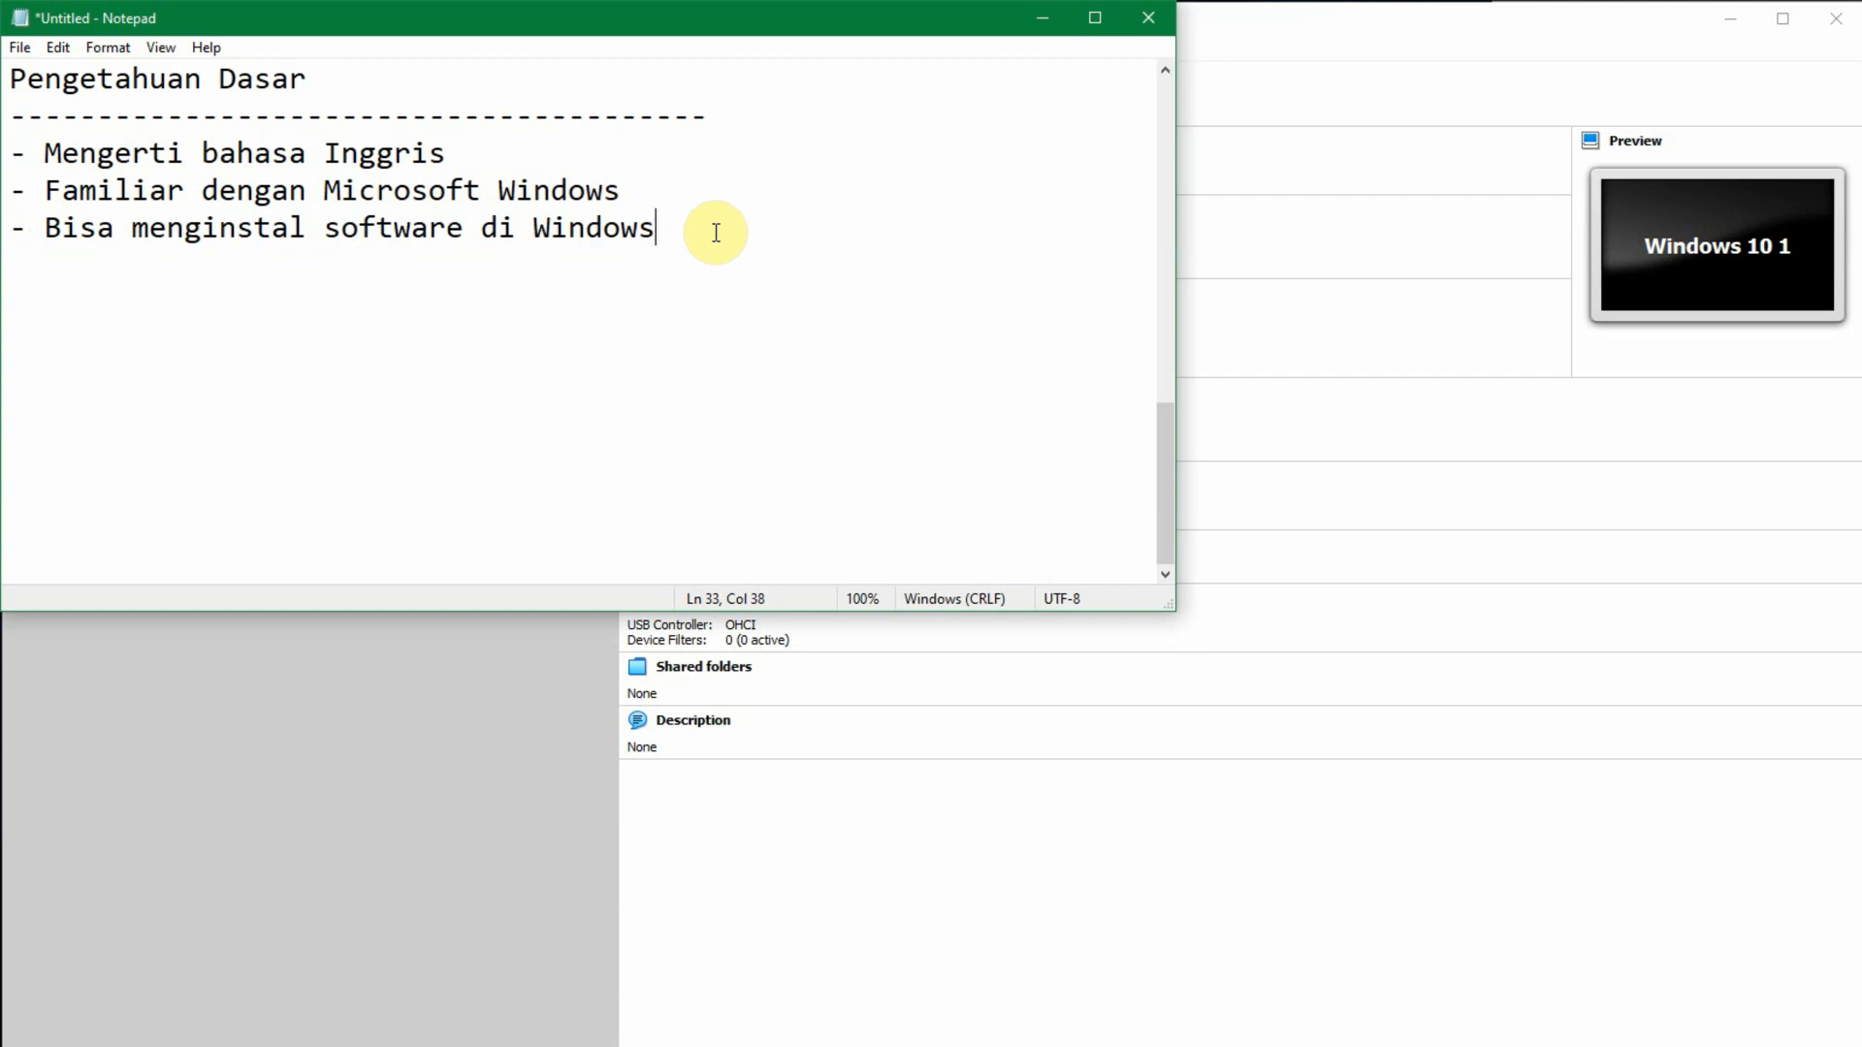
Step: Switch to Firefox and go back from the Windows Server 2019 download page to the Google home page
left_click(1429, 958)
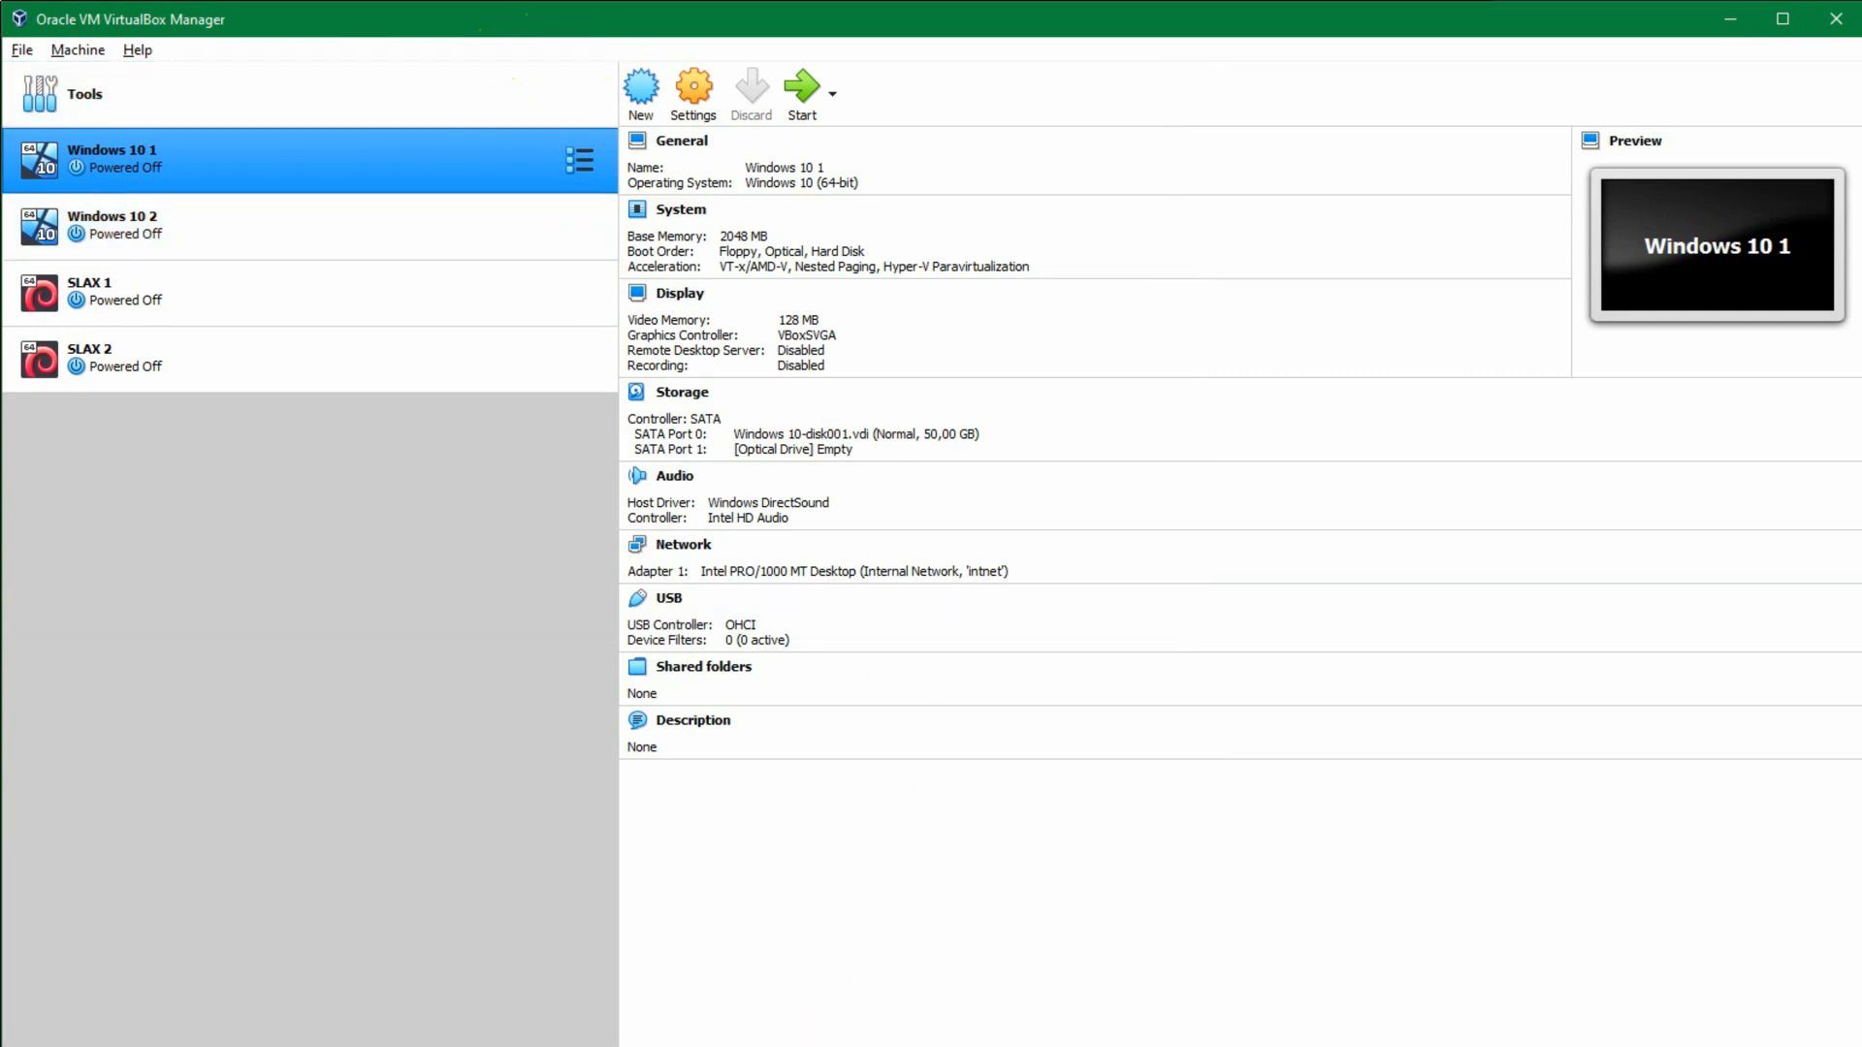
key("alt+Tab")
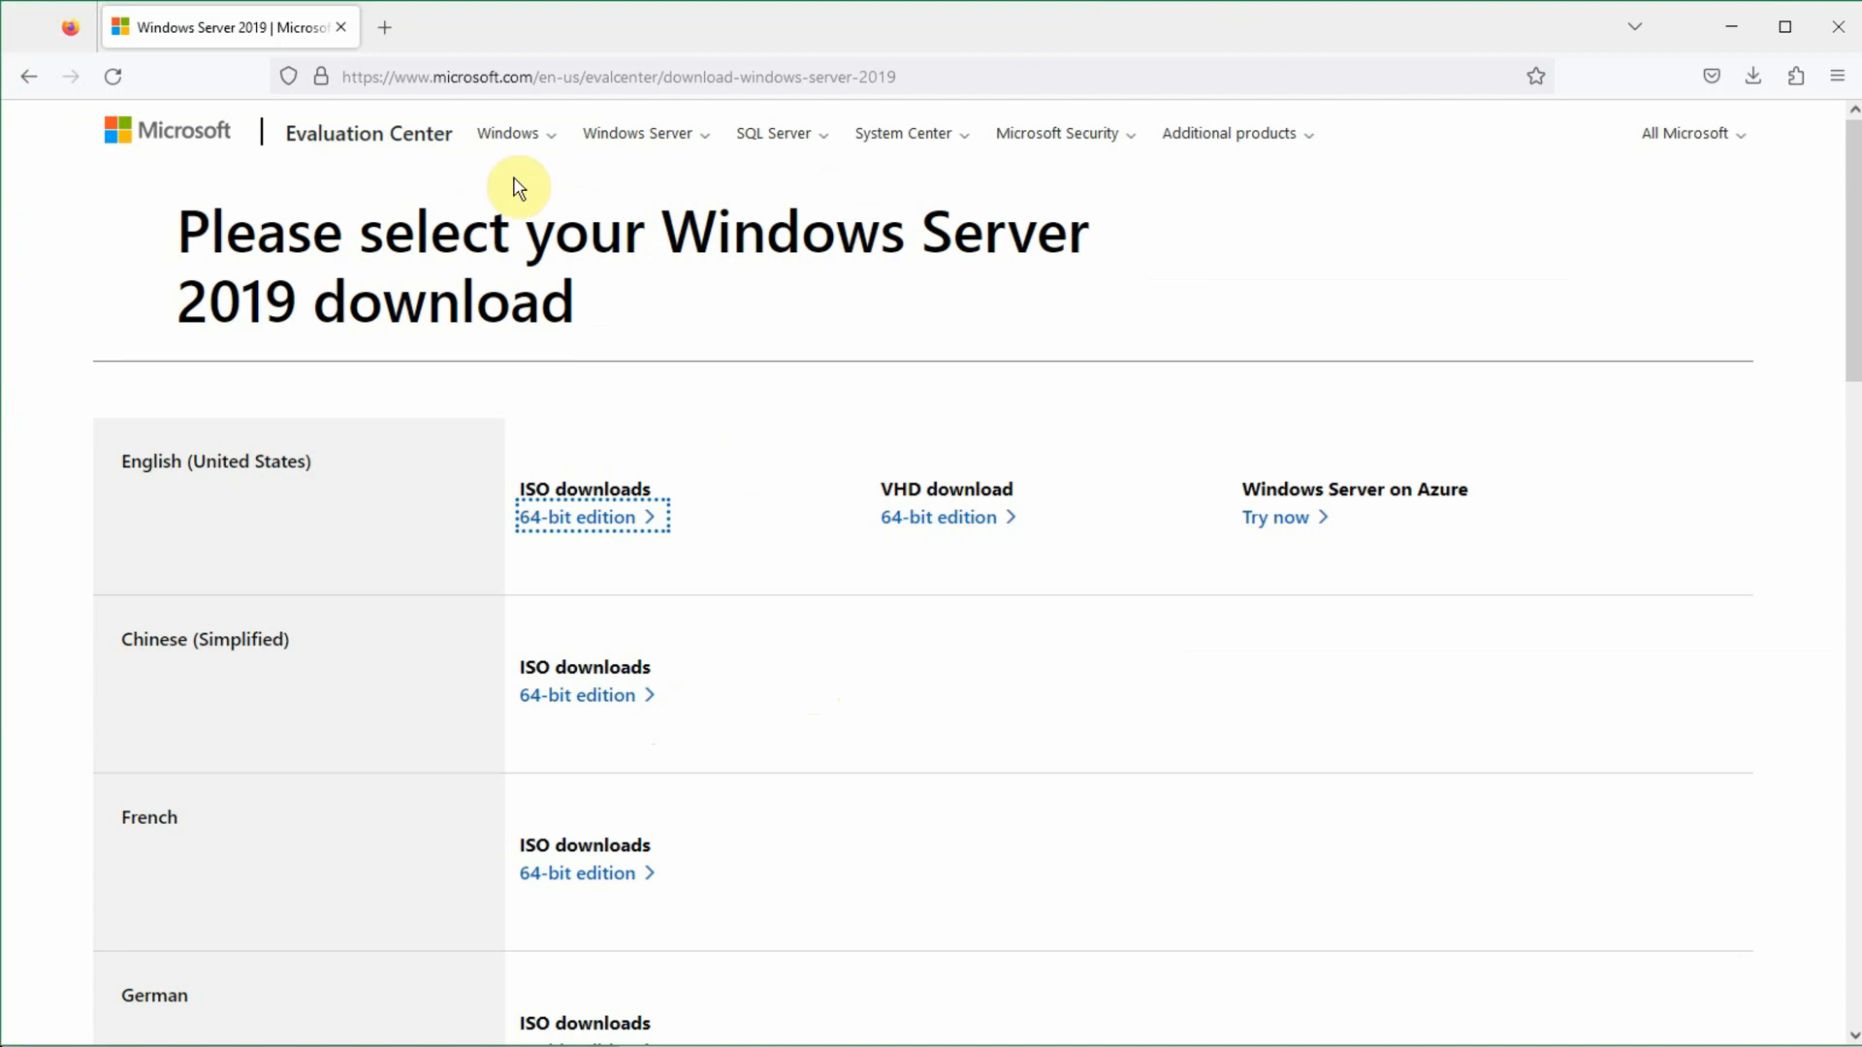
right_click(24, 77)
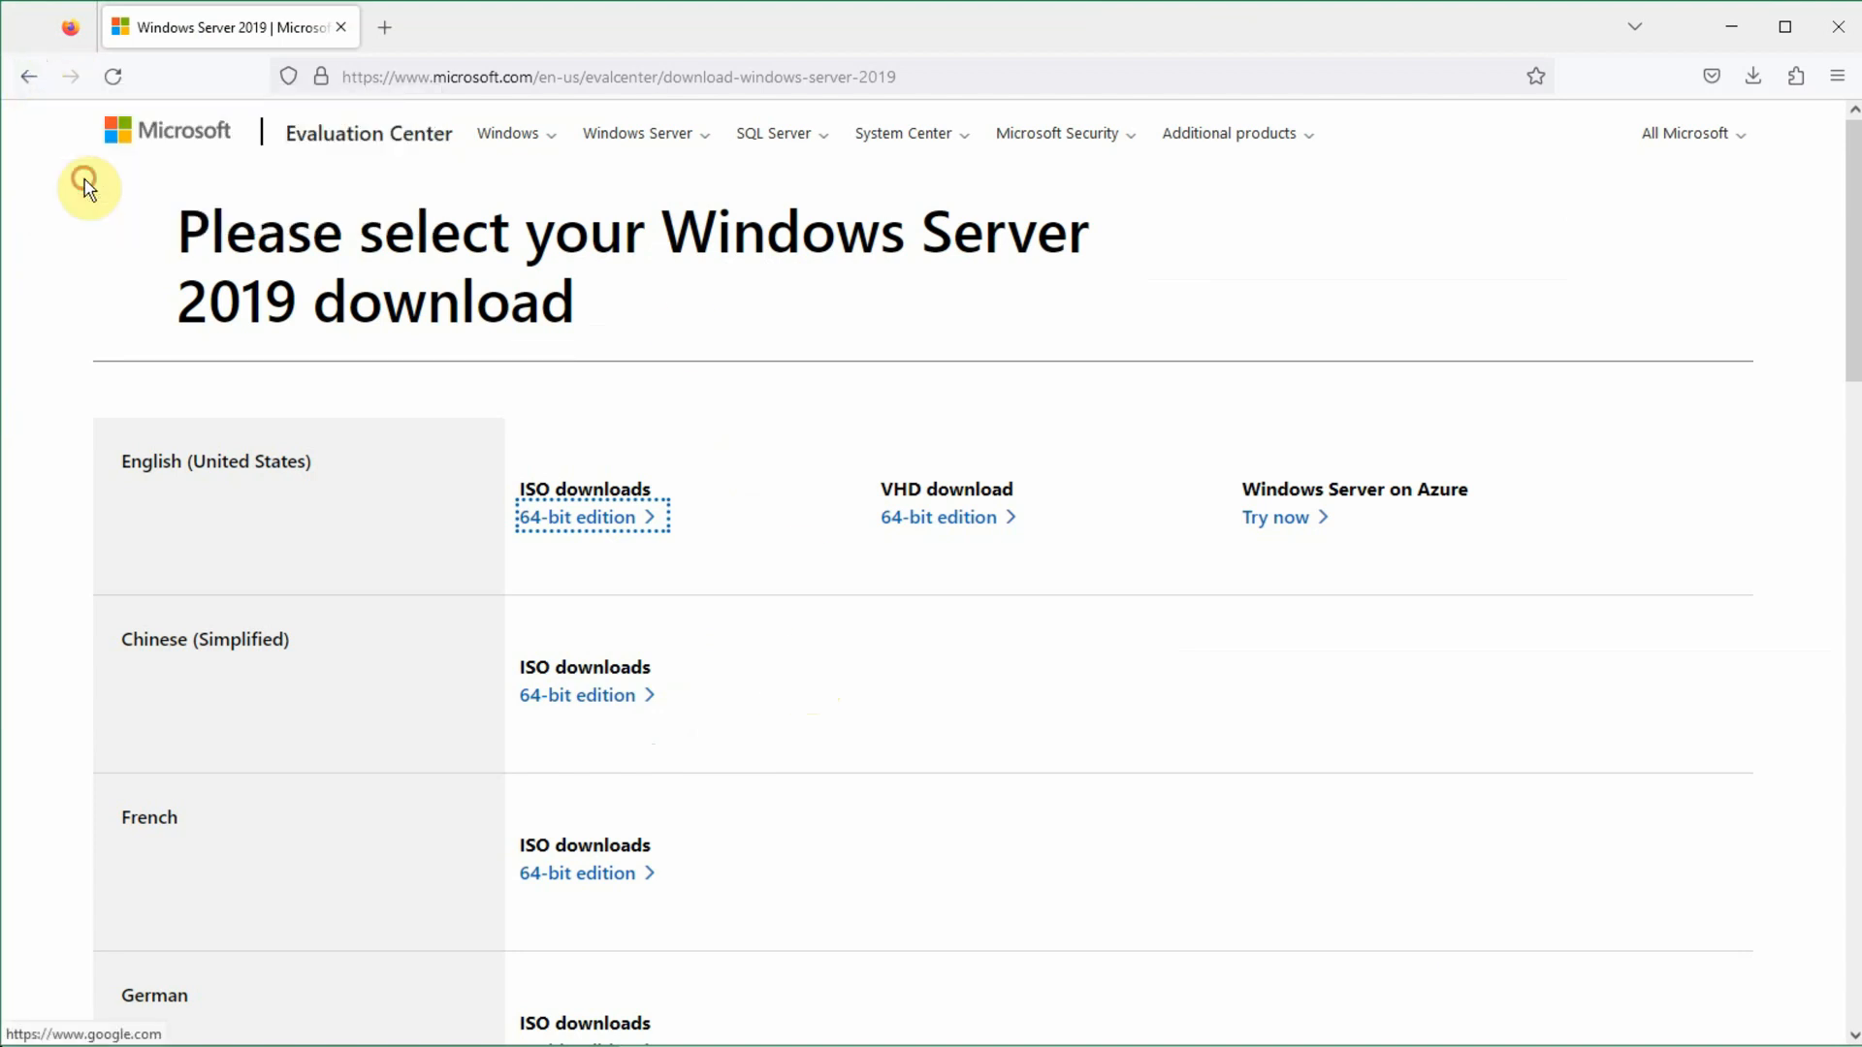
left_click(84, 178)
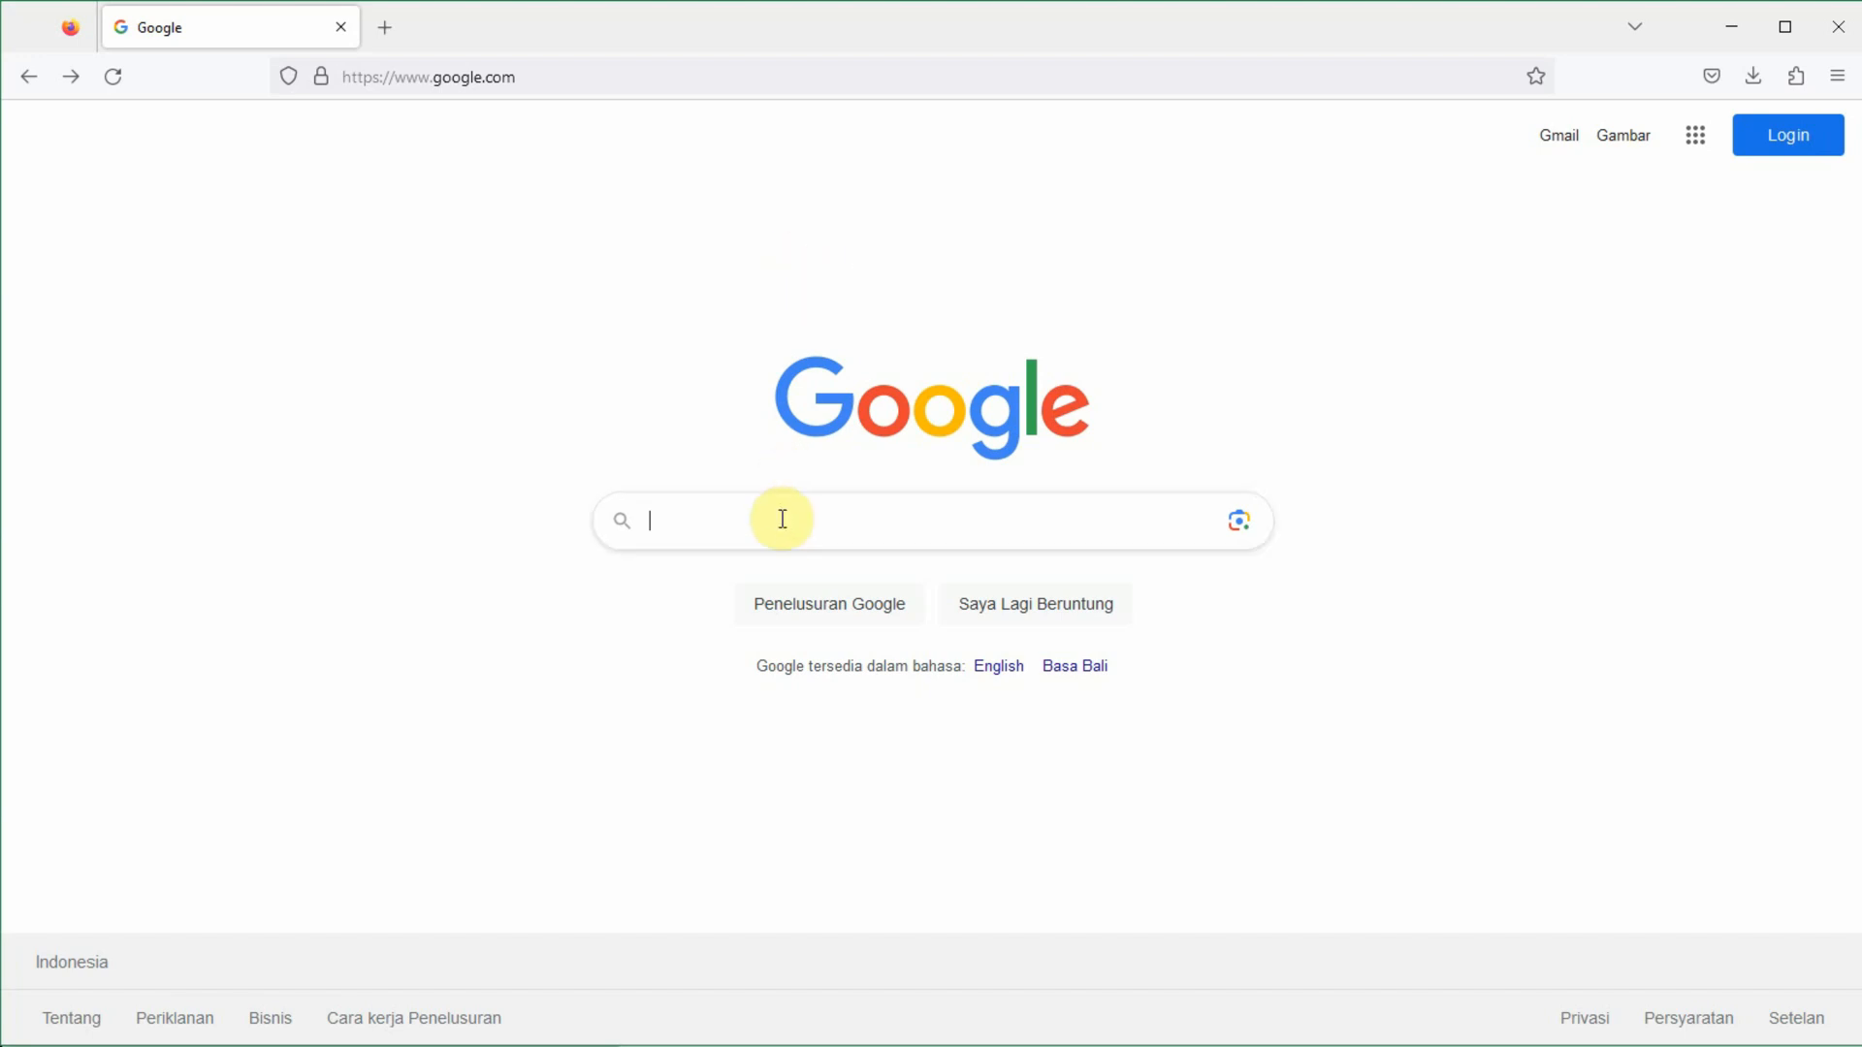
Step: Search Google for "windows server 2019 download iso 64-bit" using the suggested query
left_click(758, 535)
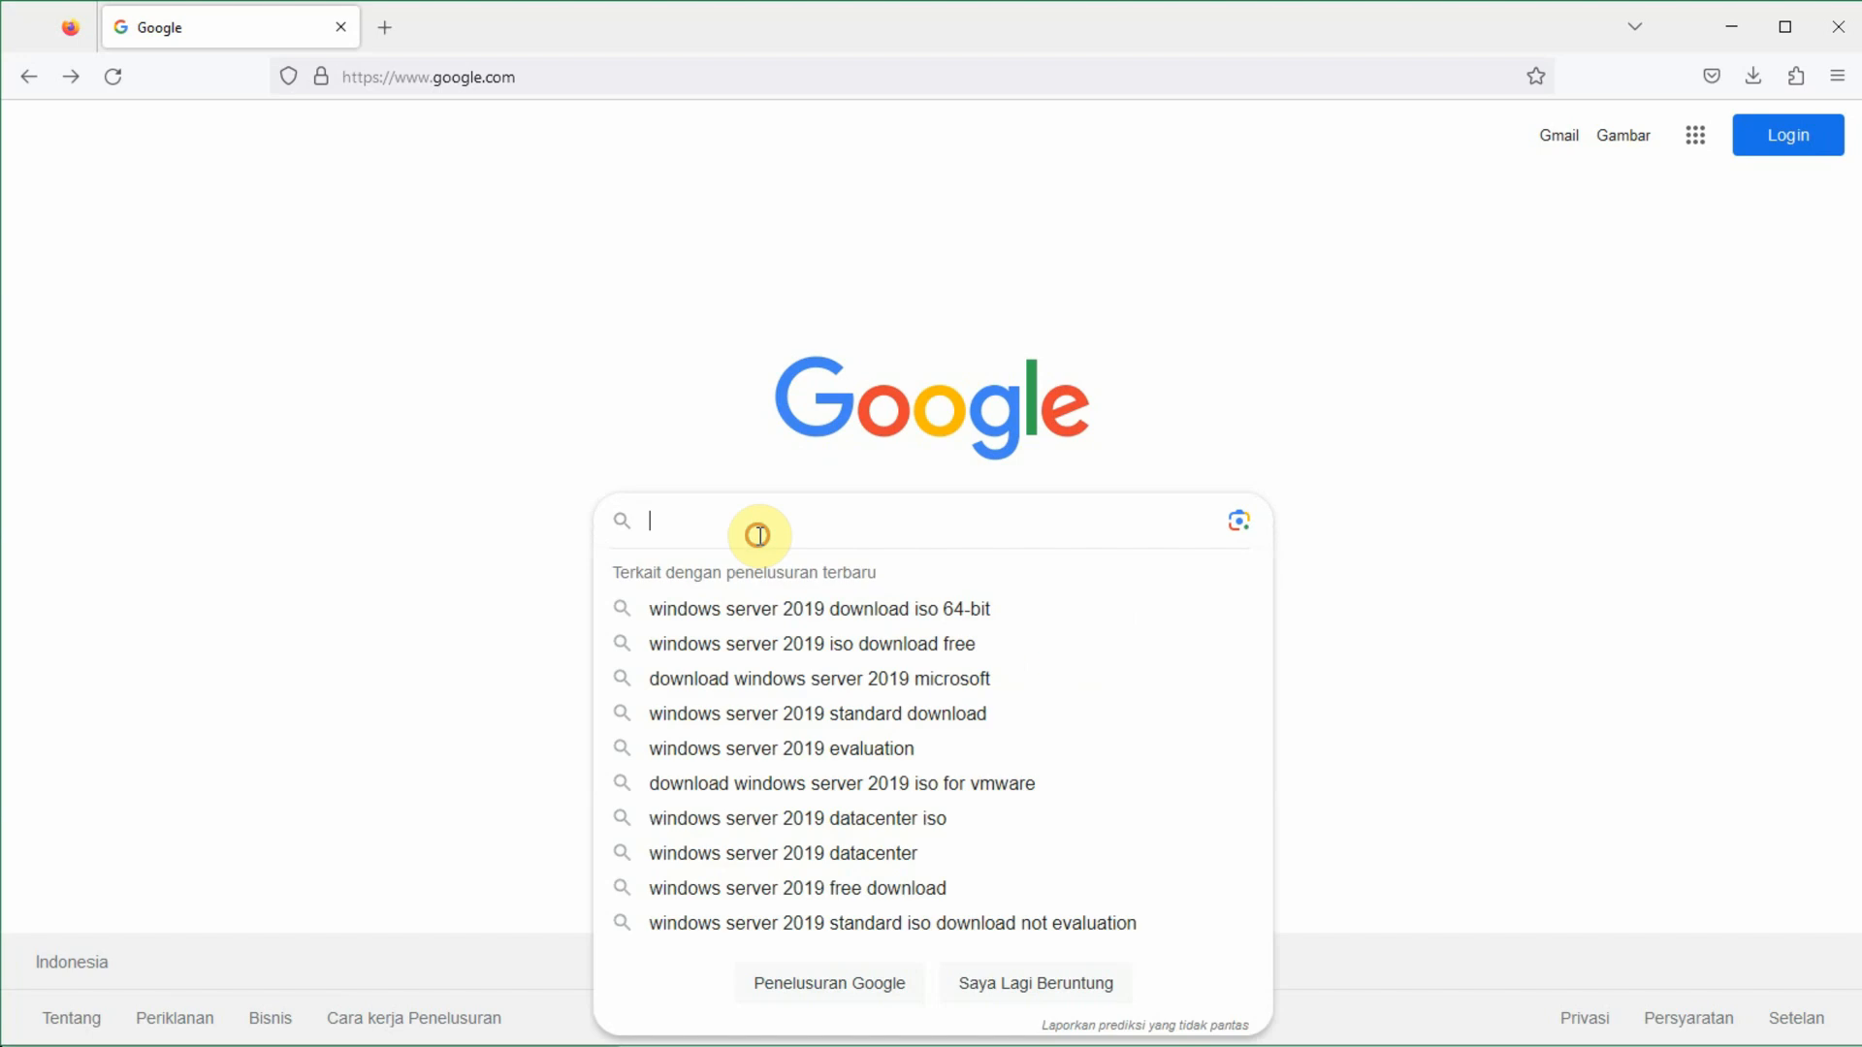
left_click(696, 404)
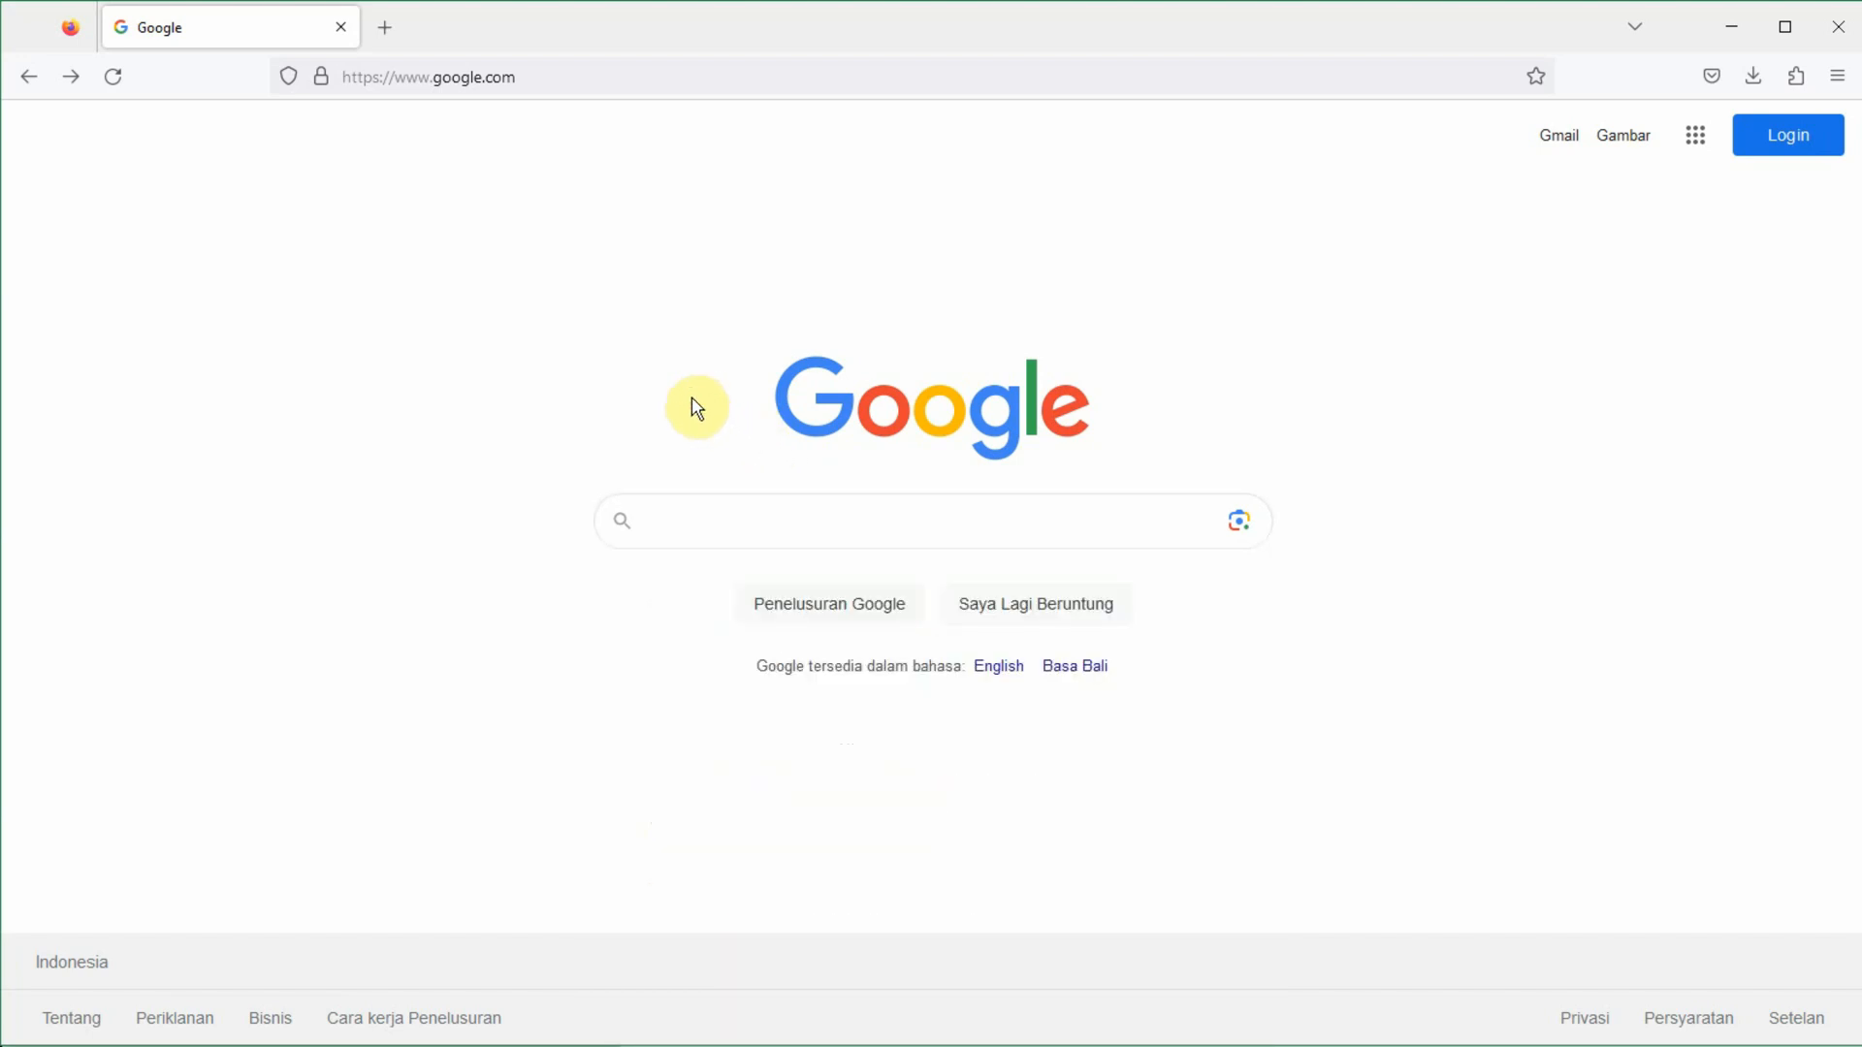
left_click(716, 519)
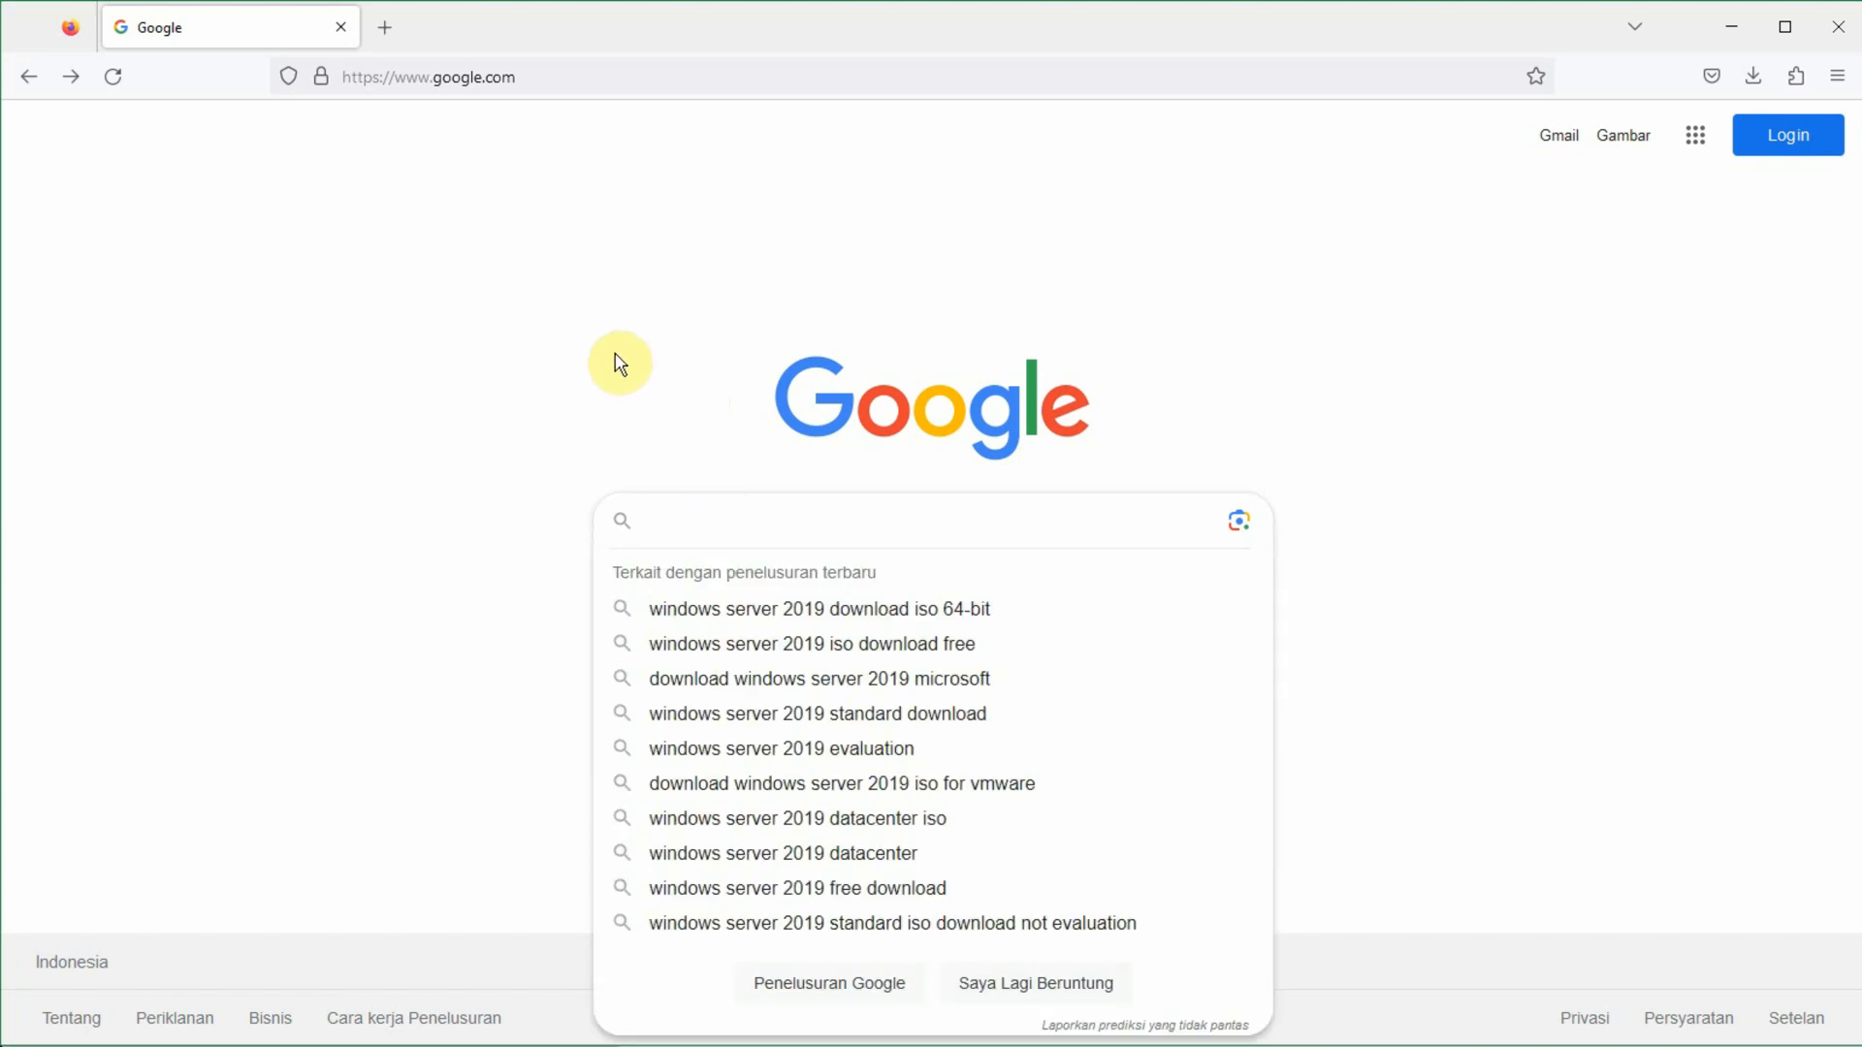
left_click(621, 365)
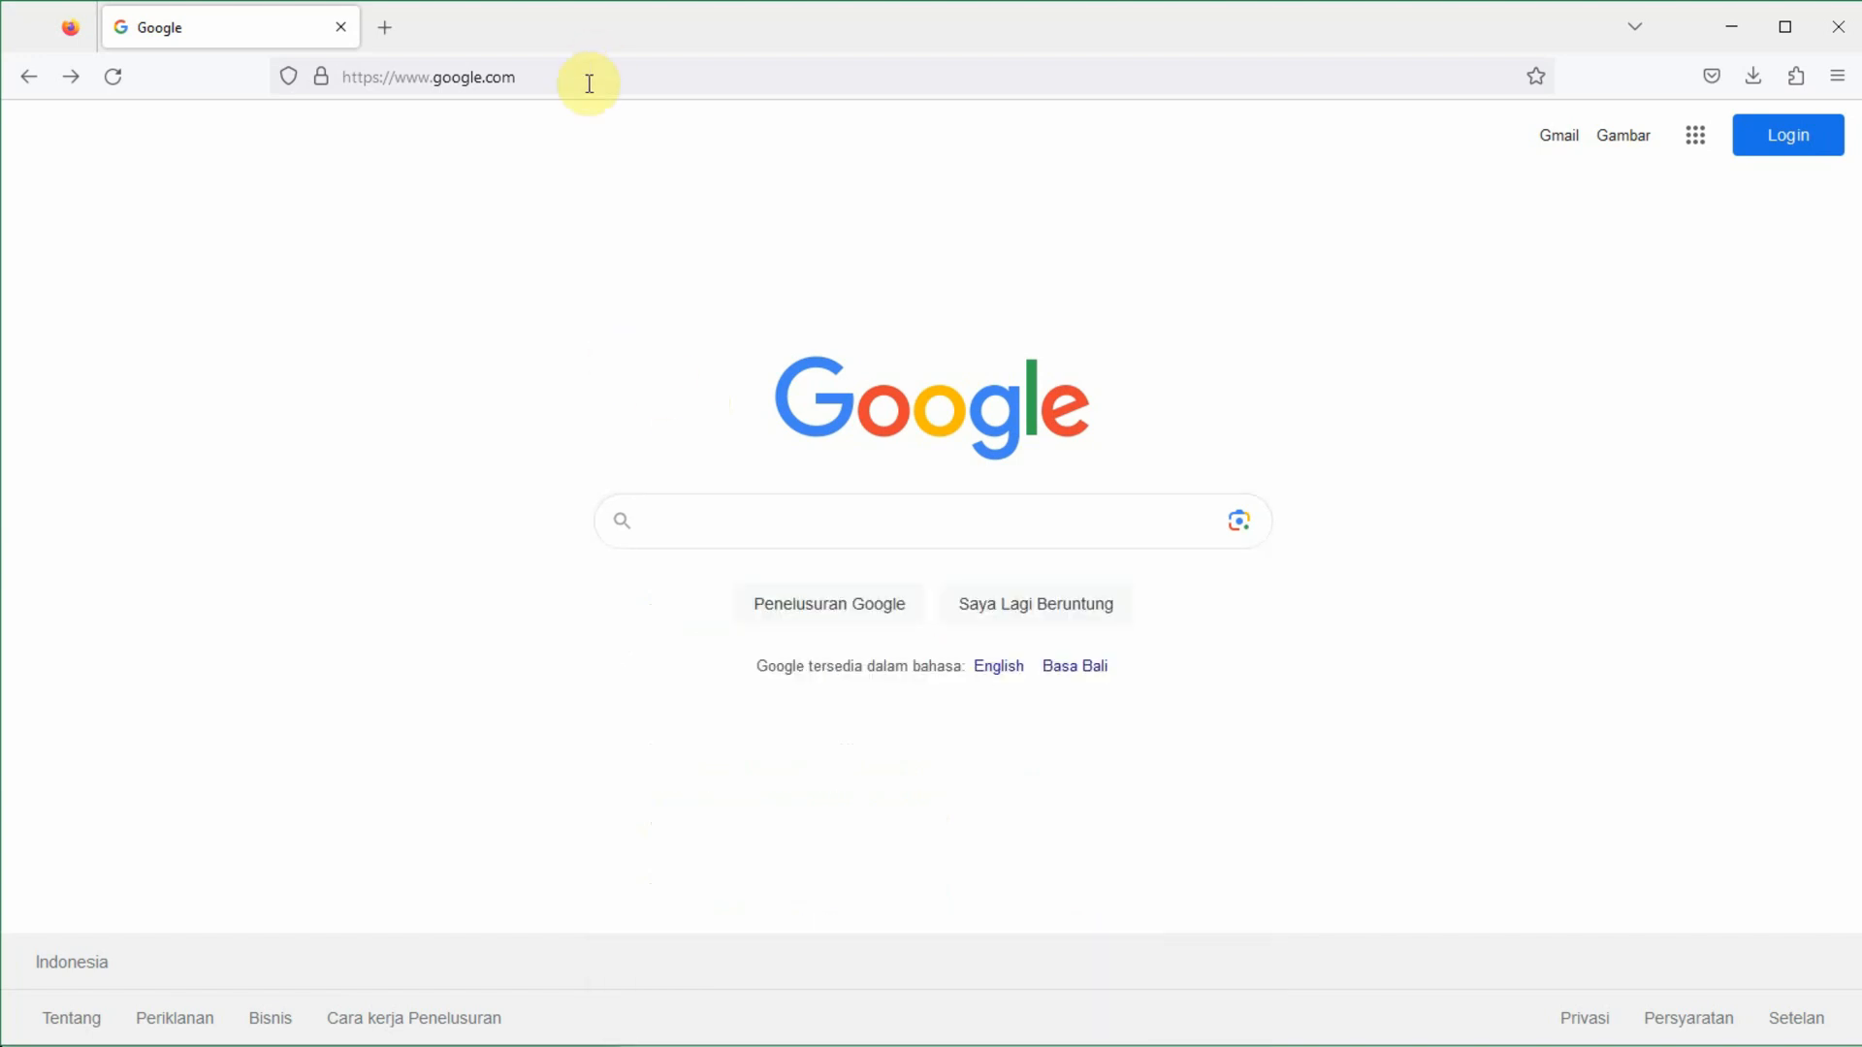
left_click(700, 511)
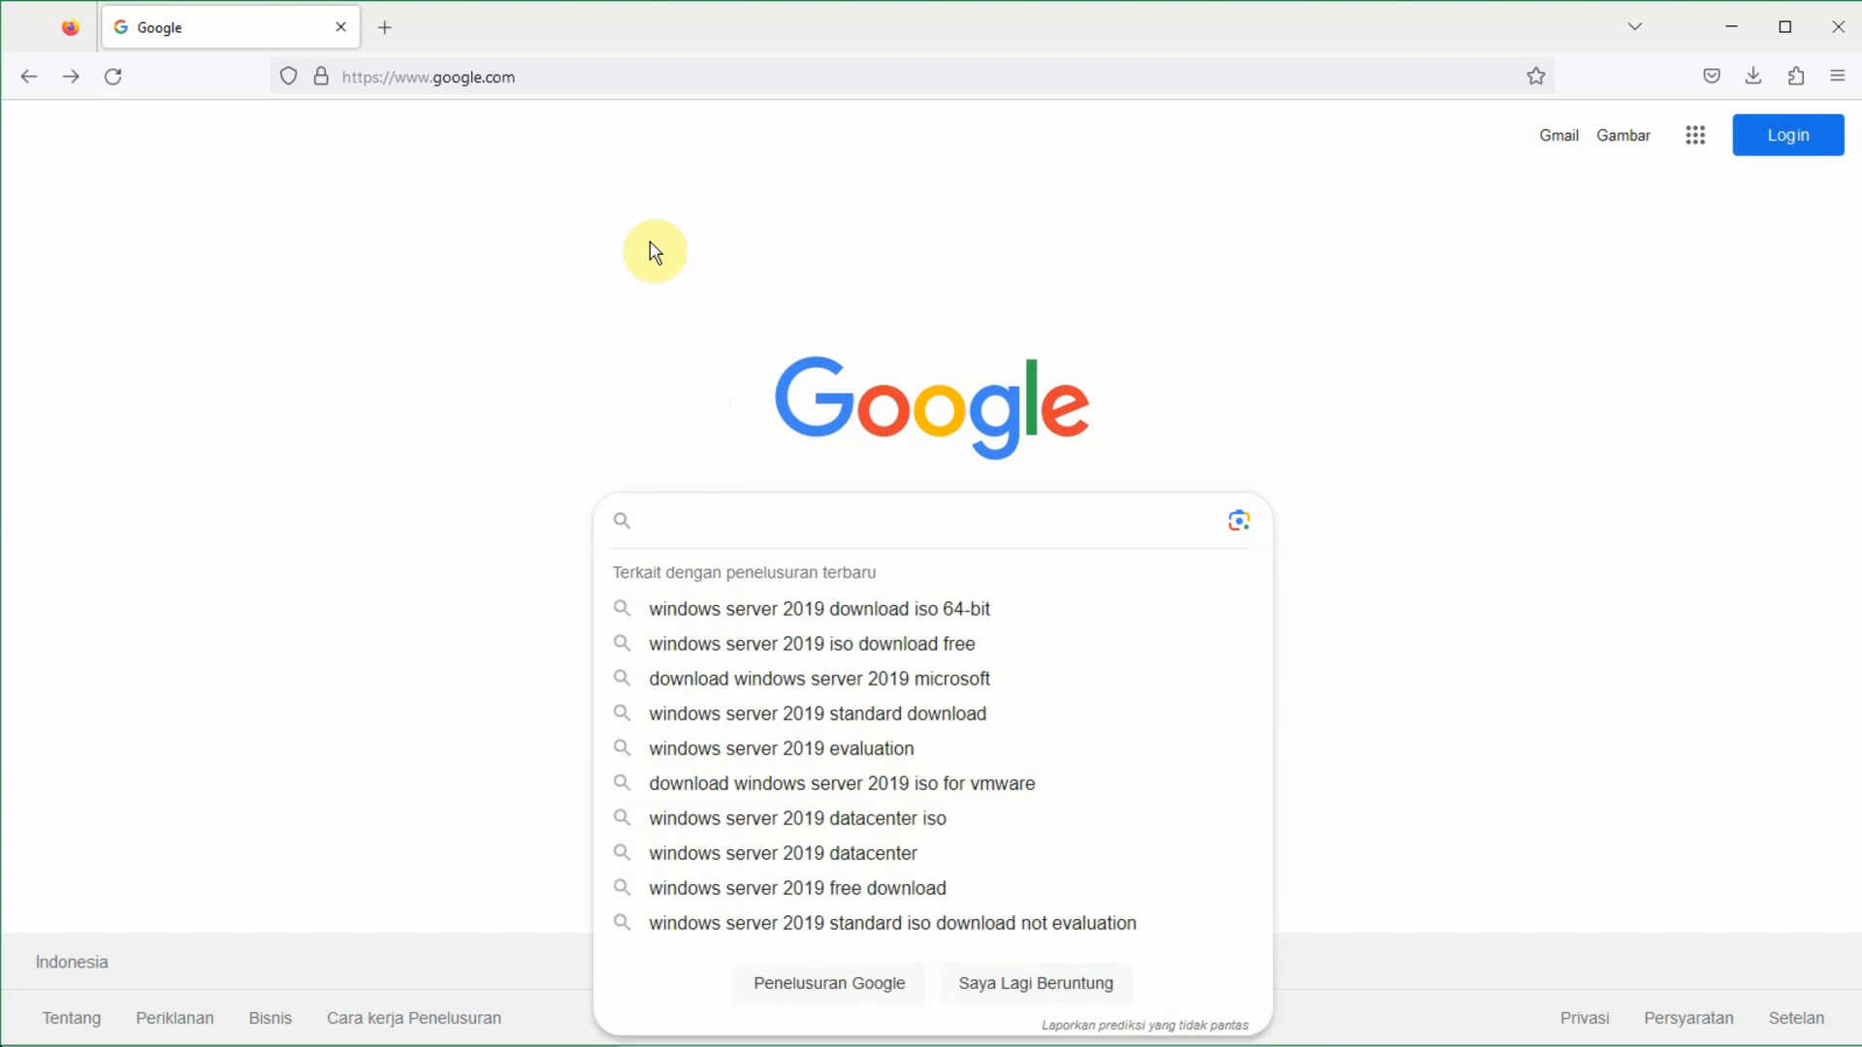
key("Down")
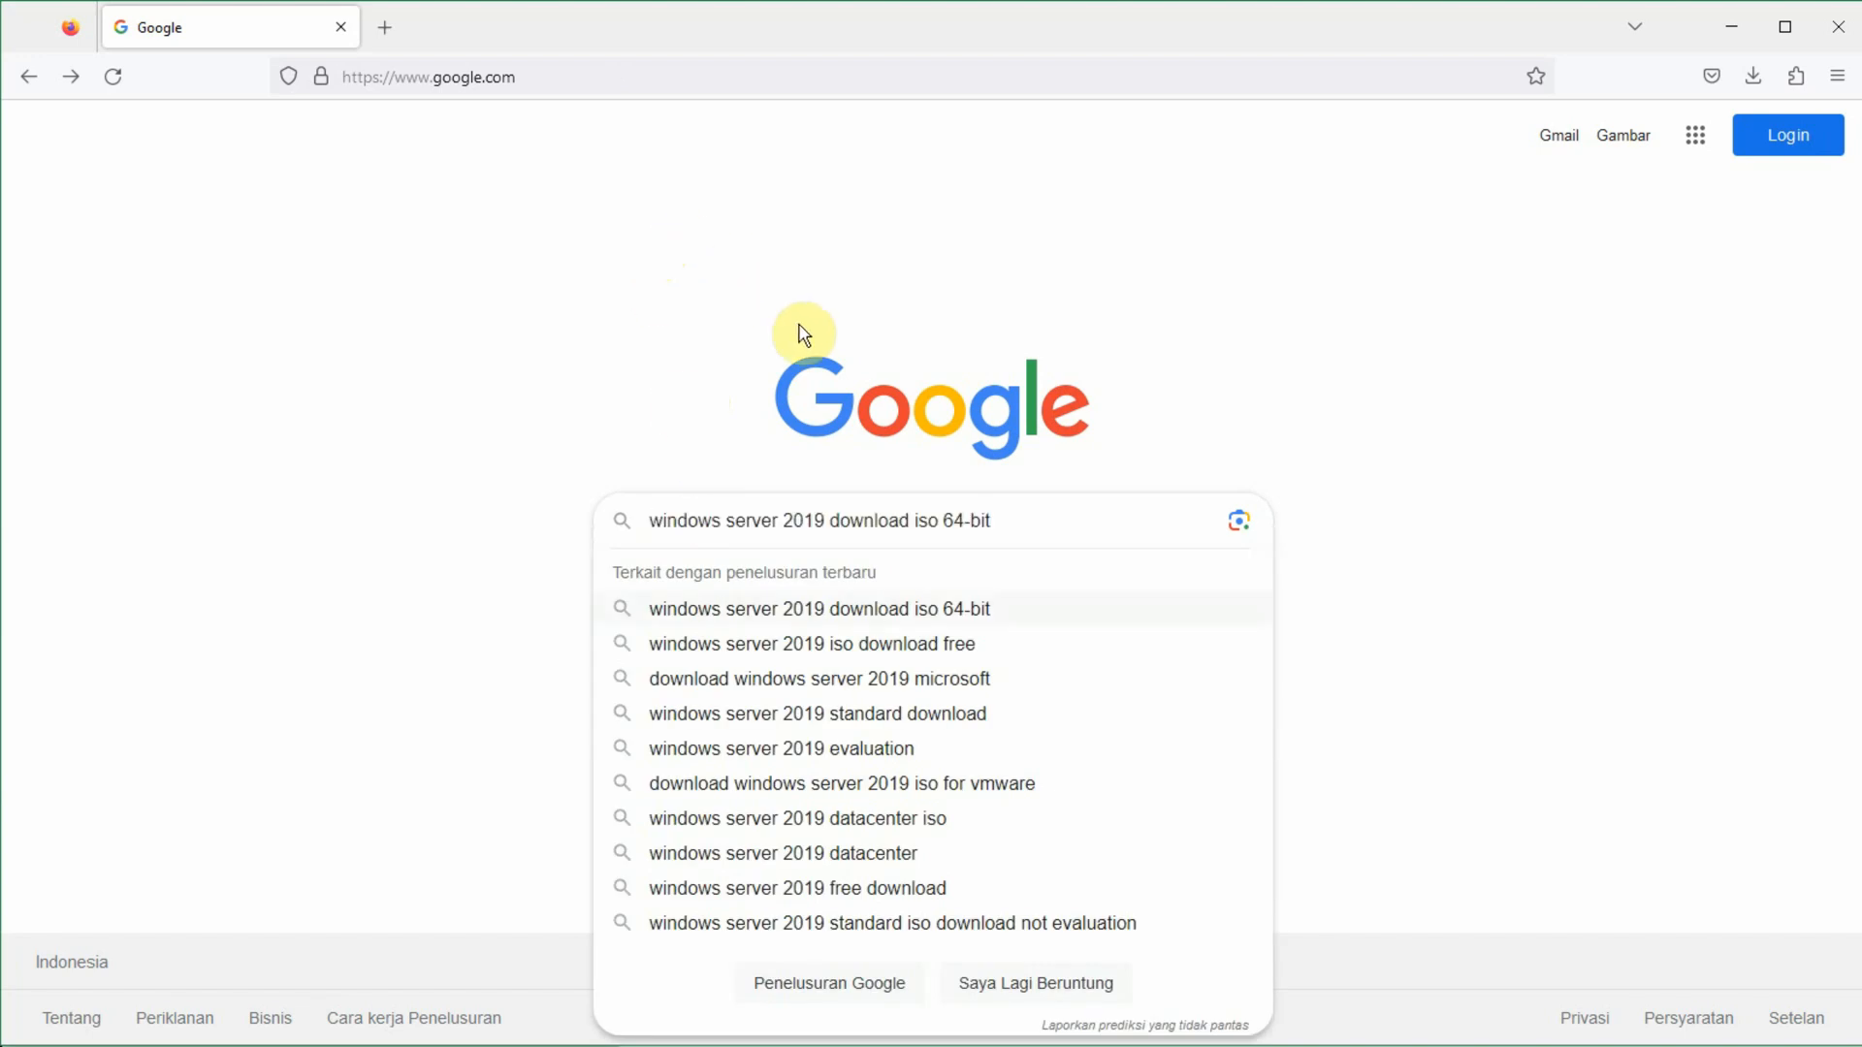
left_click(1043, 525)
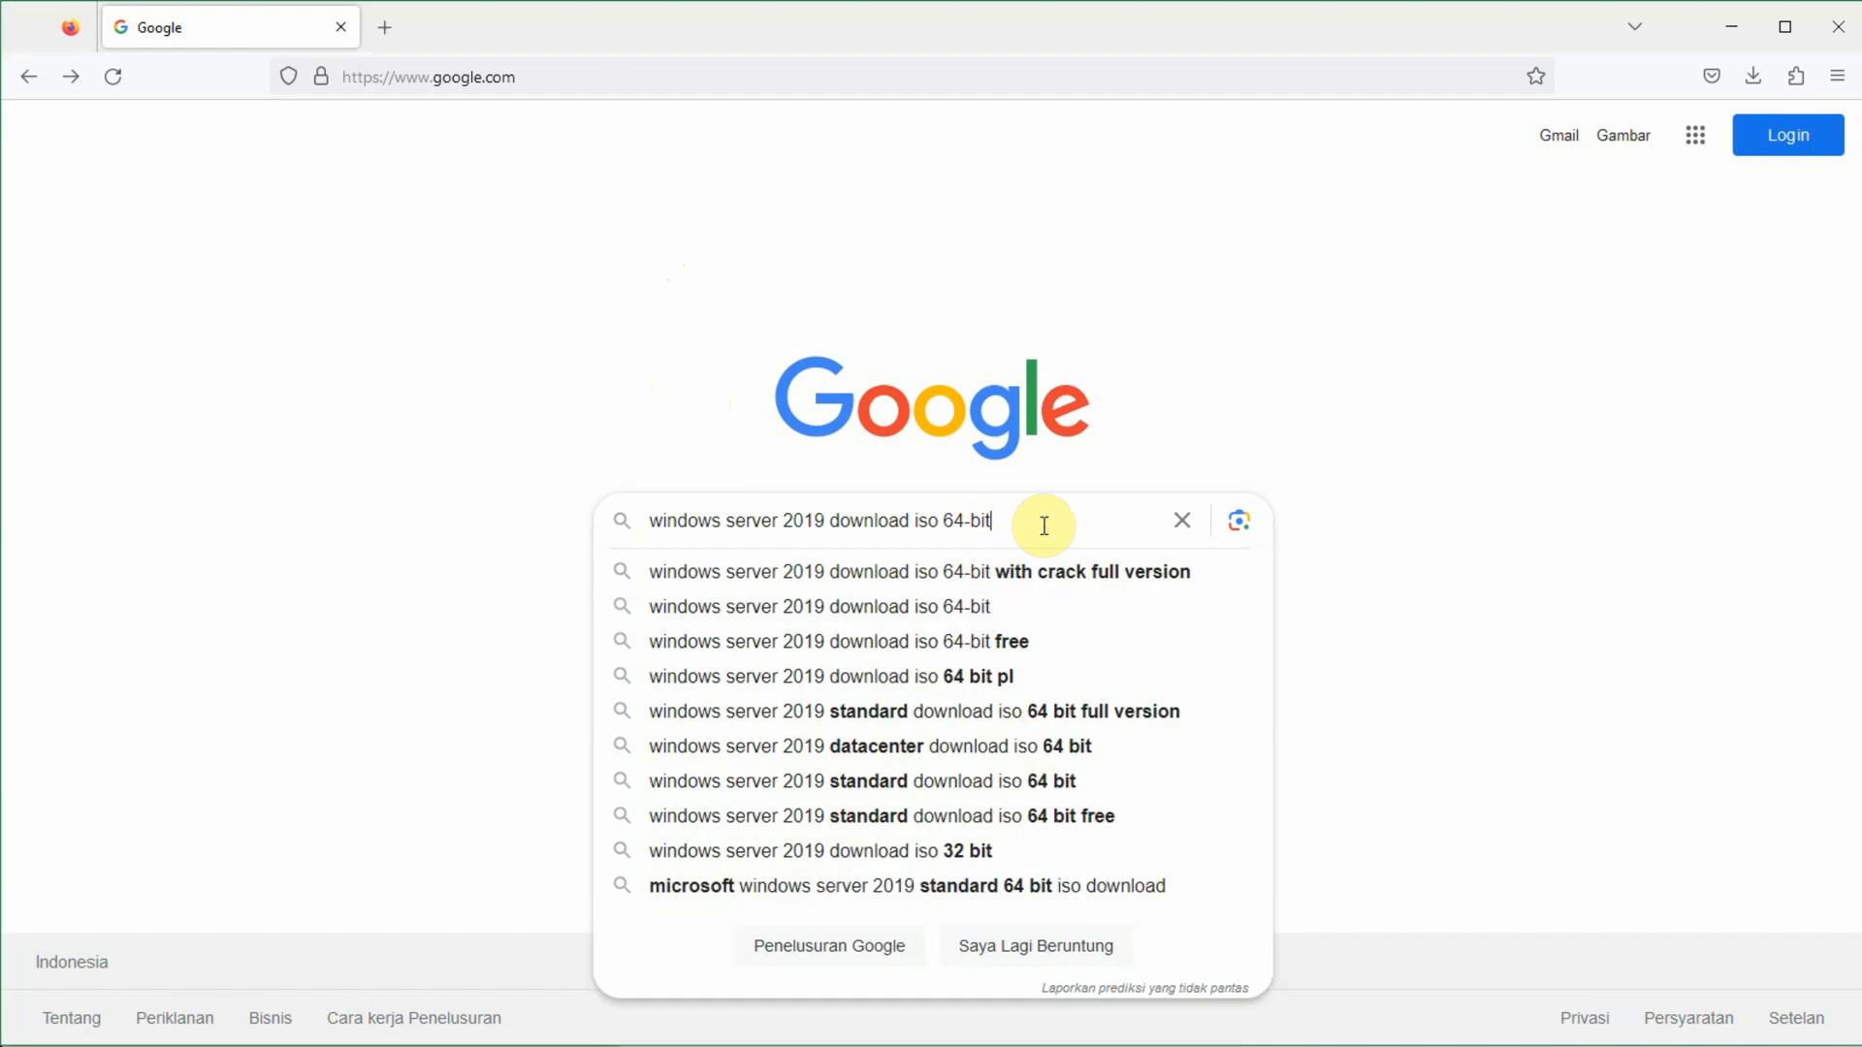
key("Return")
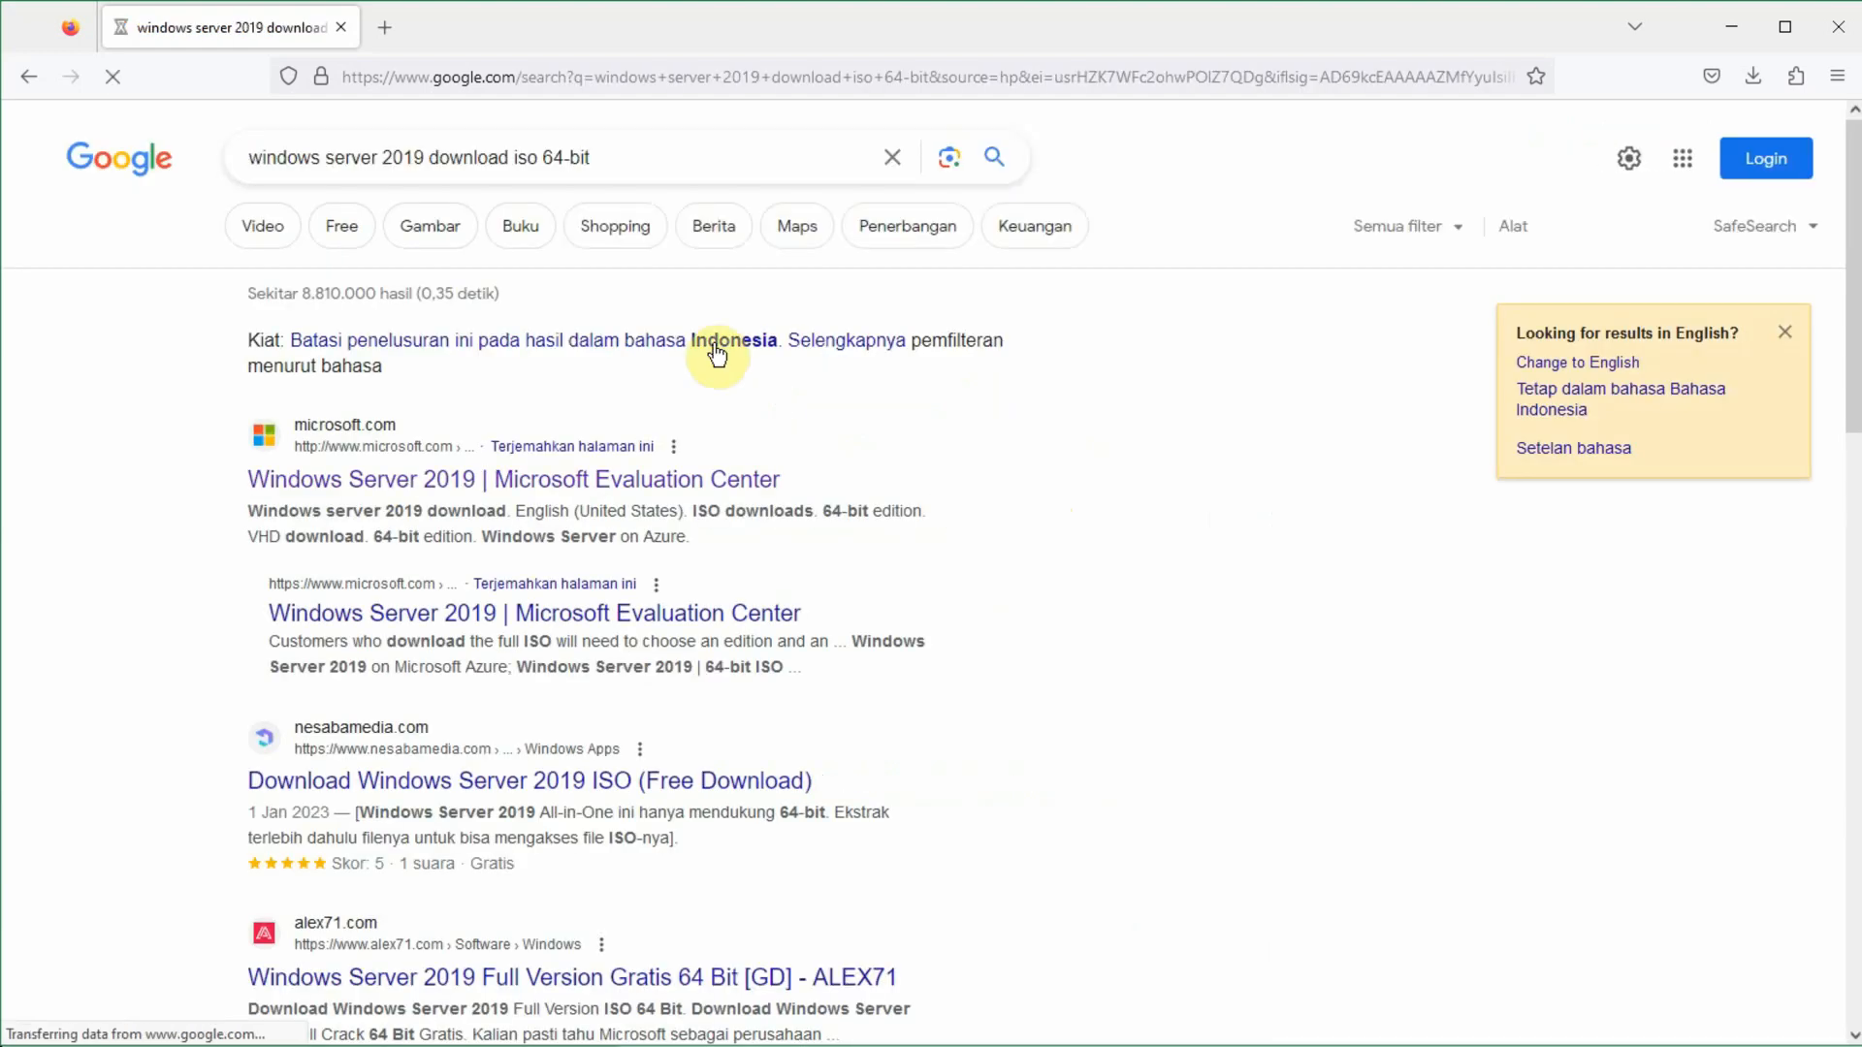
Step: Open the first Microsoft Evaluation Center result for Windows Server 2019 and look over the download languages
left_click(285, 496)
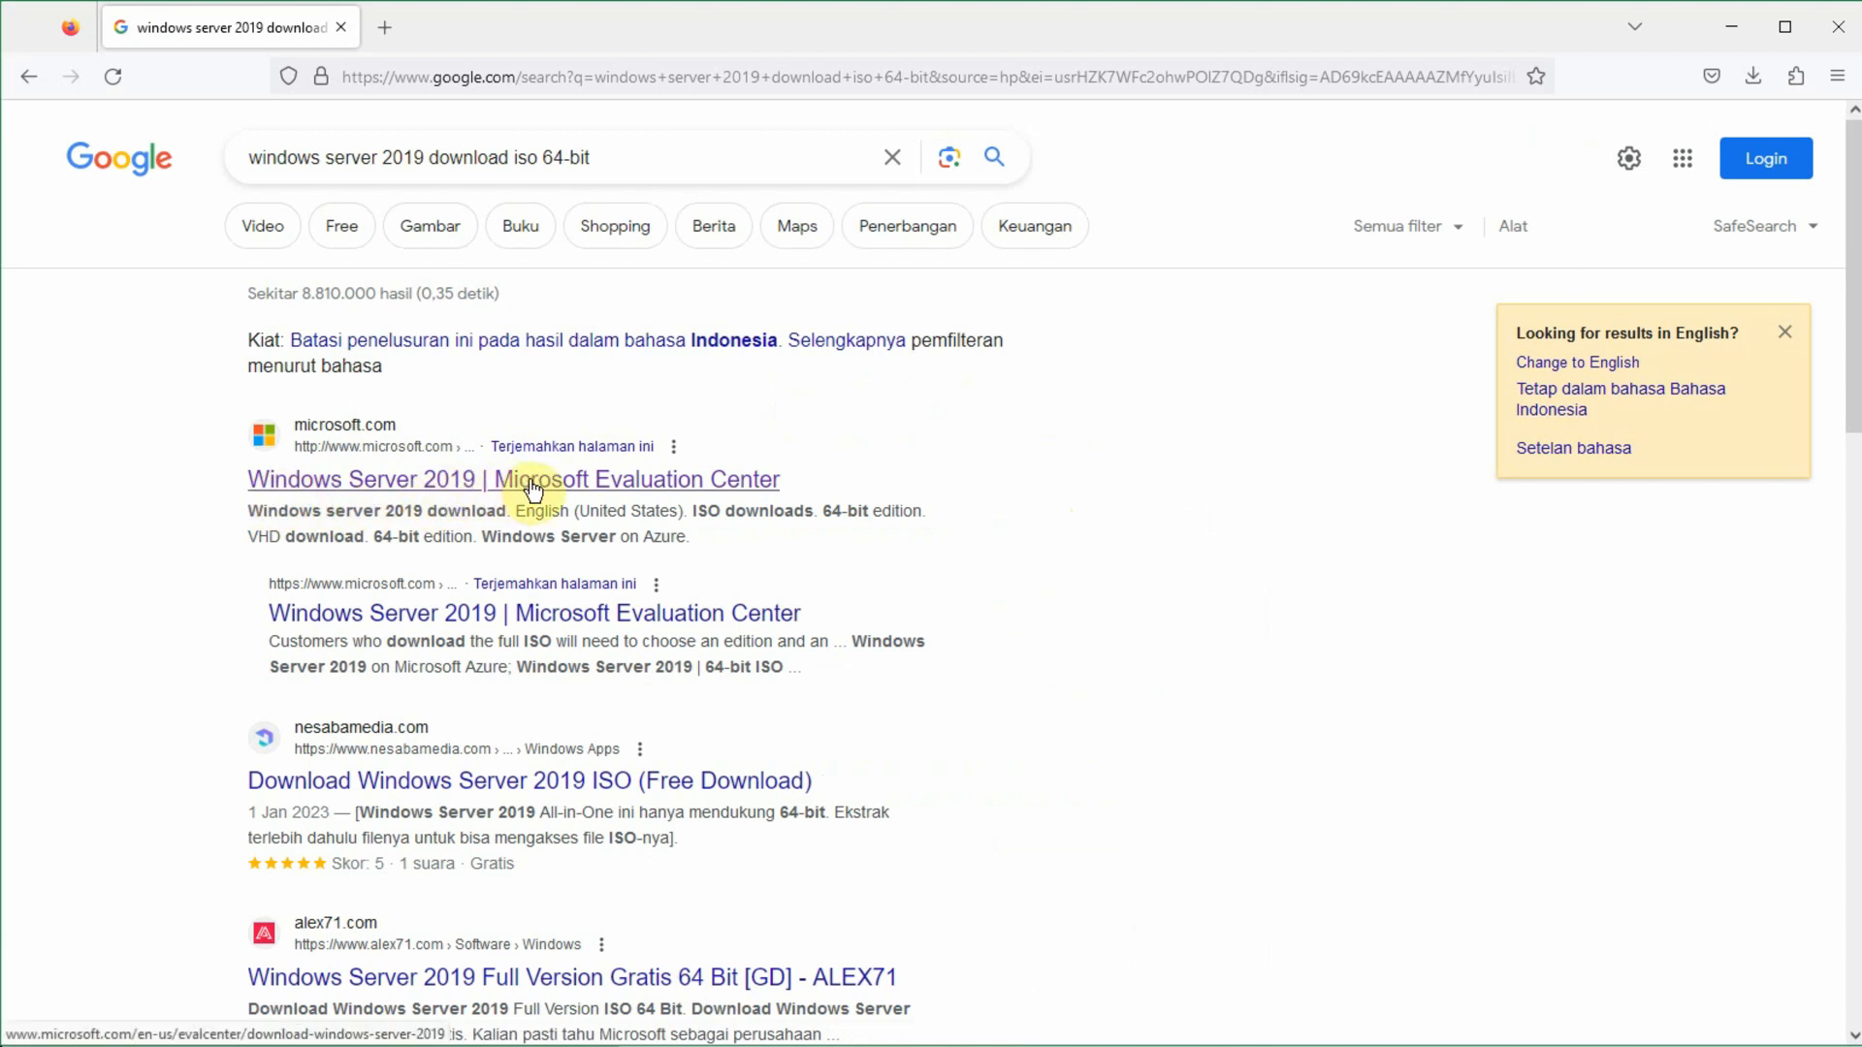
left_click(647, 485)
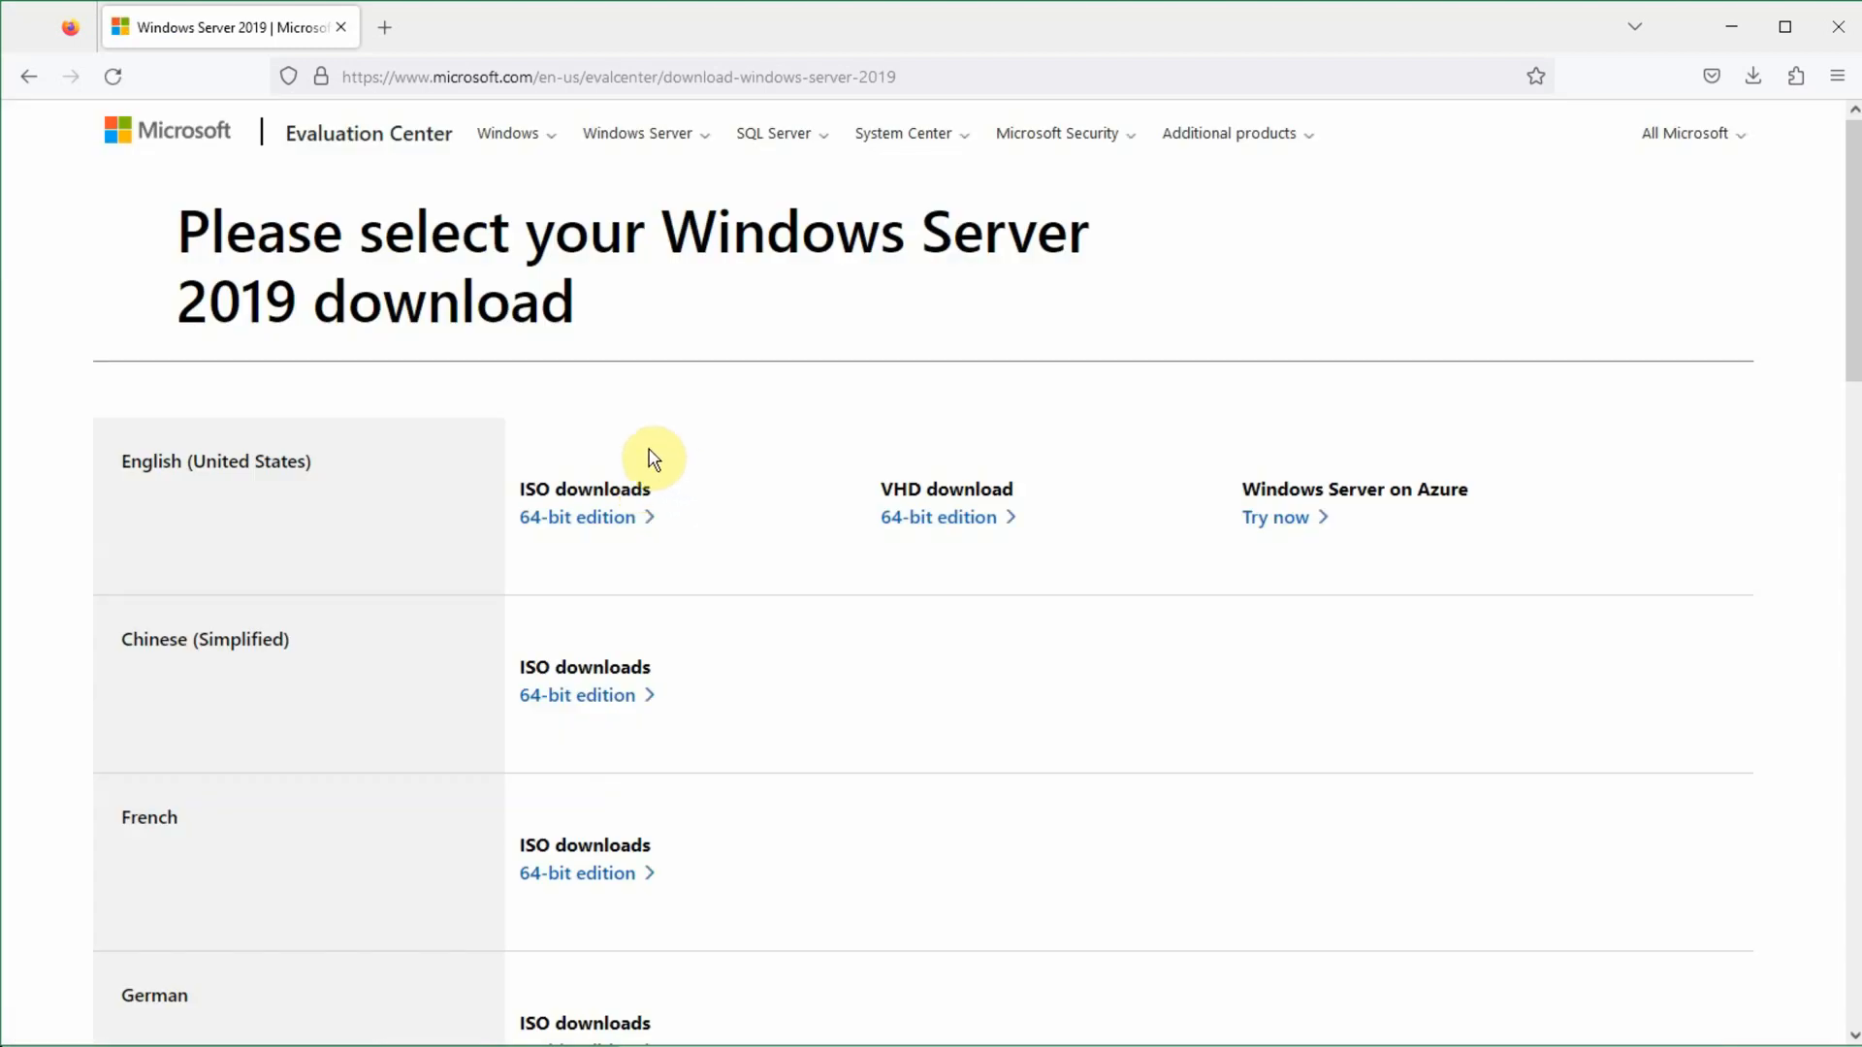
scroll(222, 464, "down", 2)
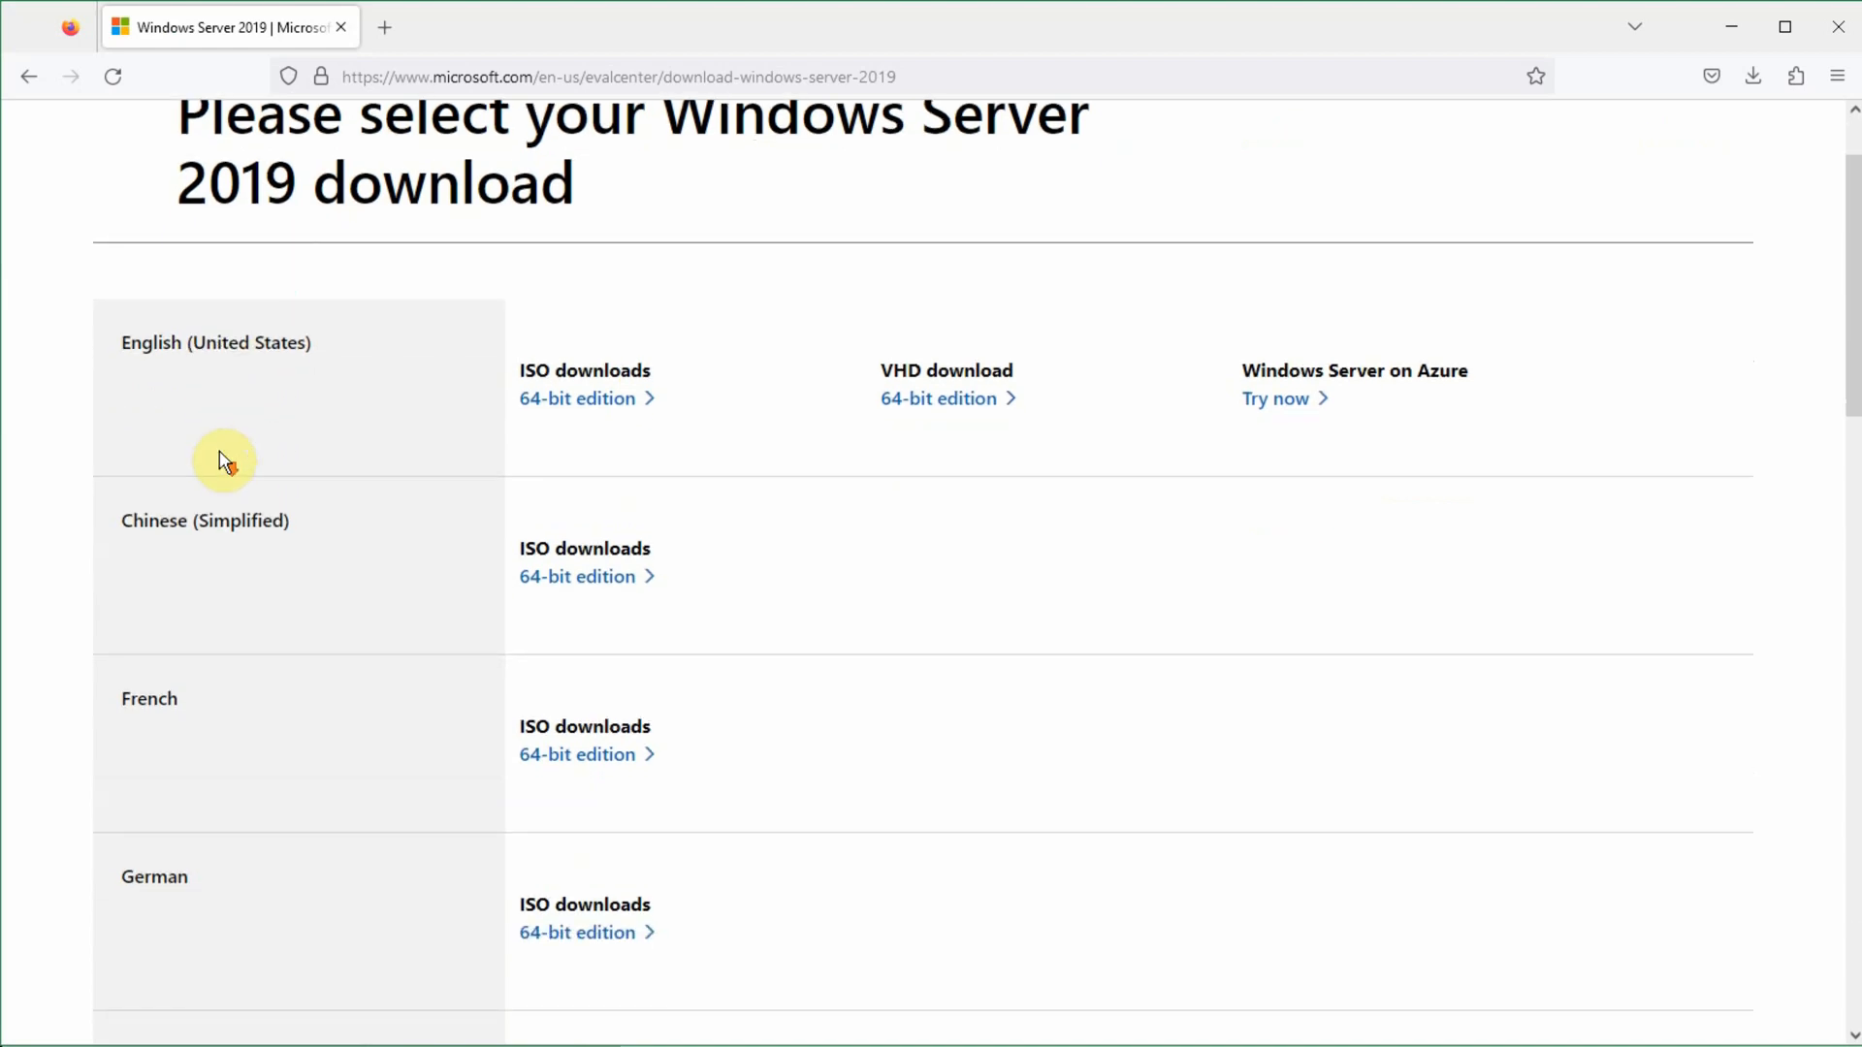
scroll(199, 533, "down", 2)
scroll(217, 654, "down", 2)
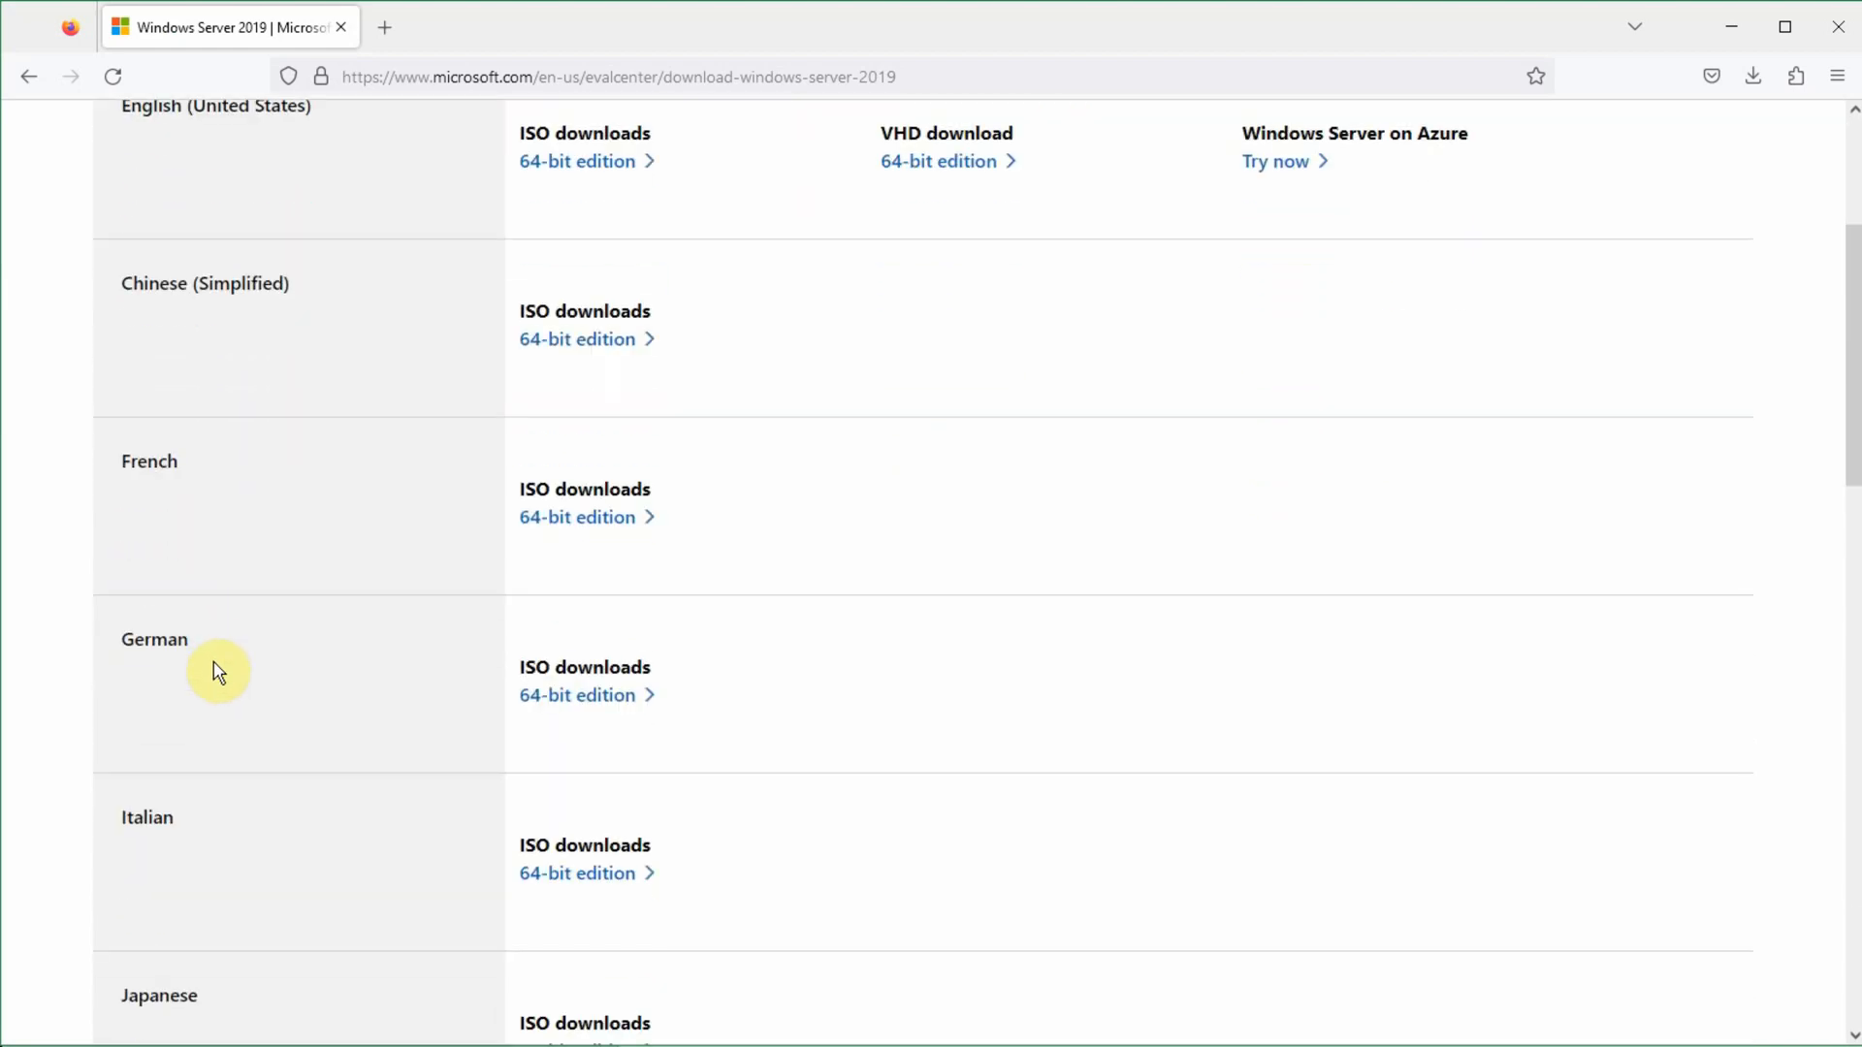
scroll(239, 797, "up", 6)
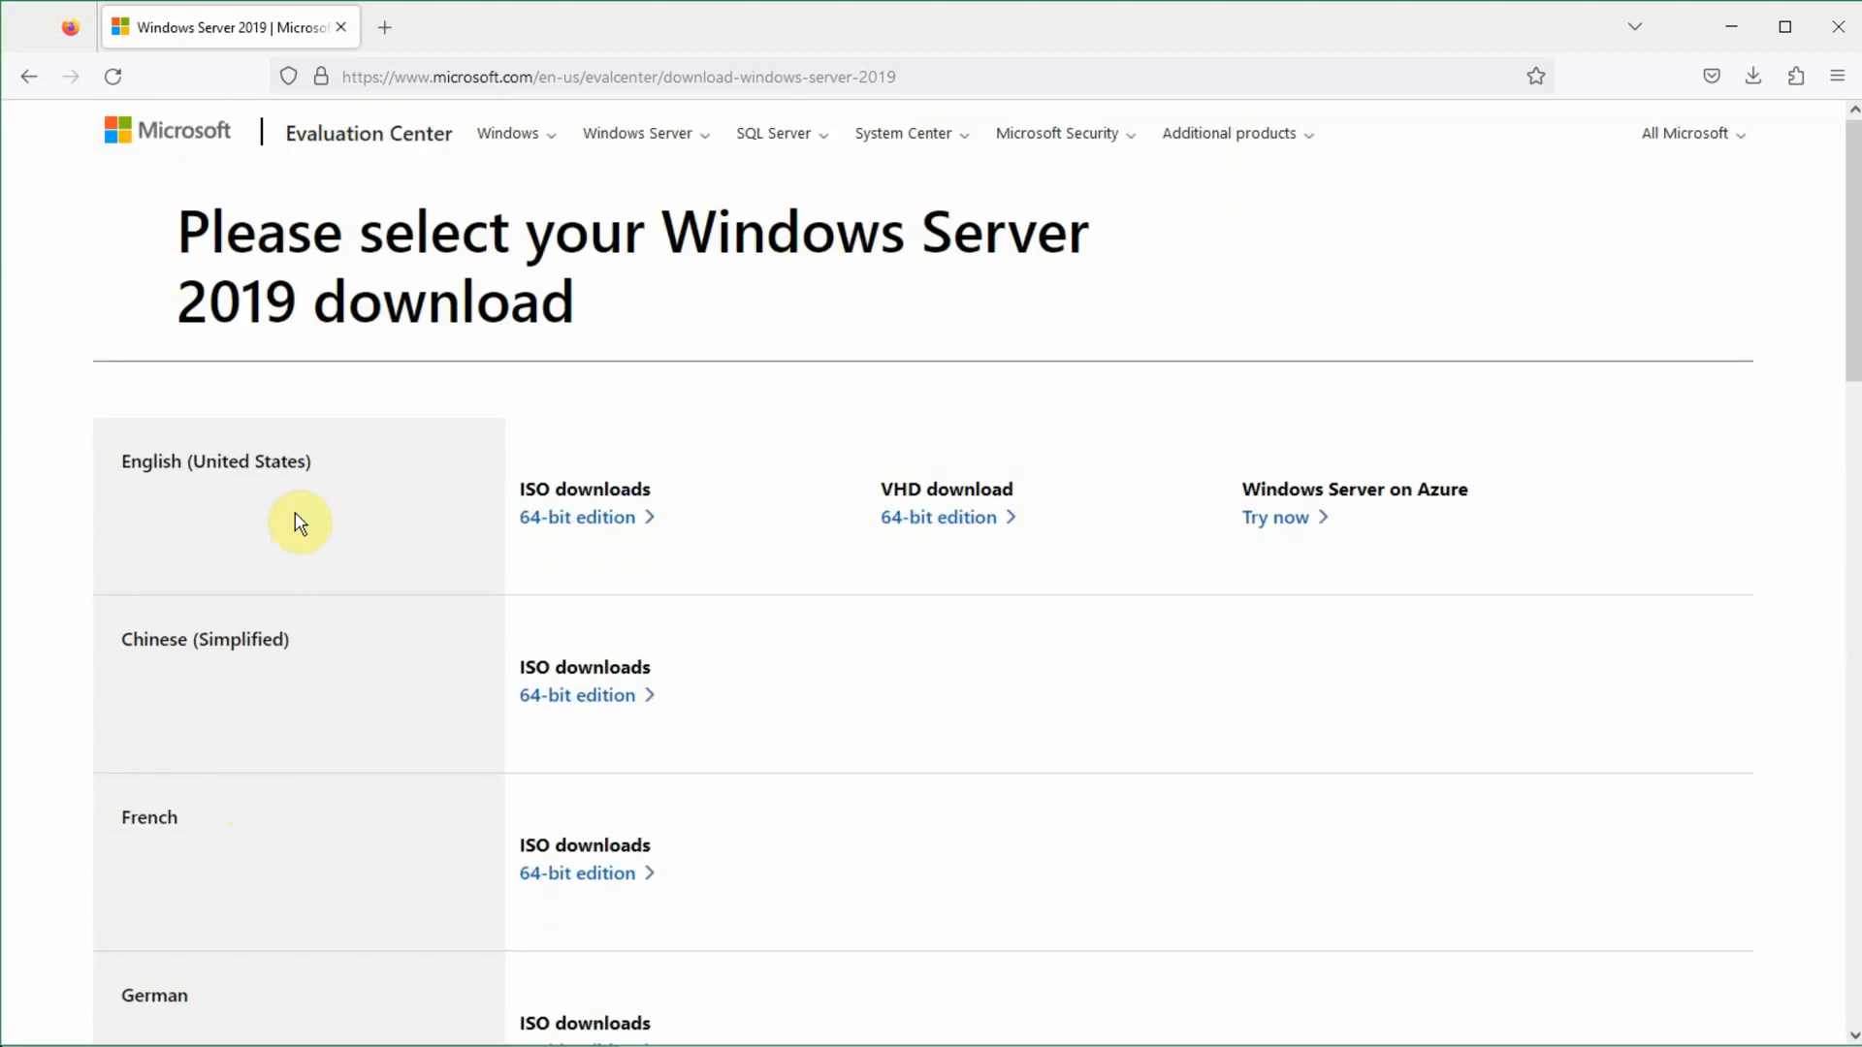
Step: Start the English (United States) 64-bit ISO download, cancel it, and return to VirtualBox
left_click(592, 528)
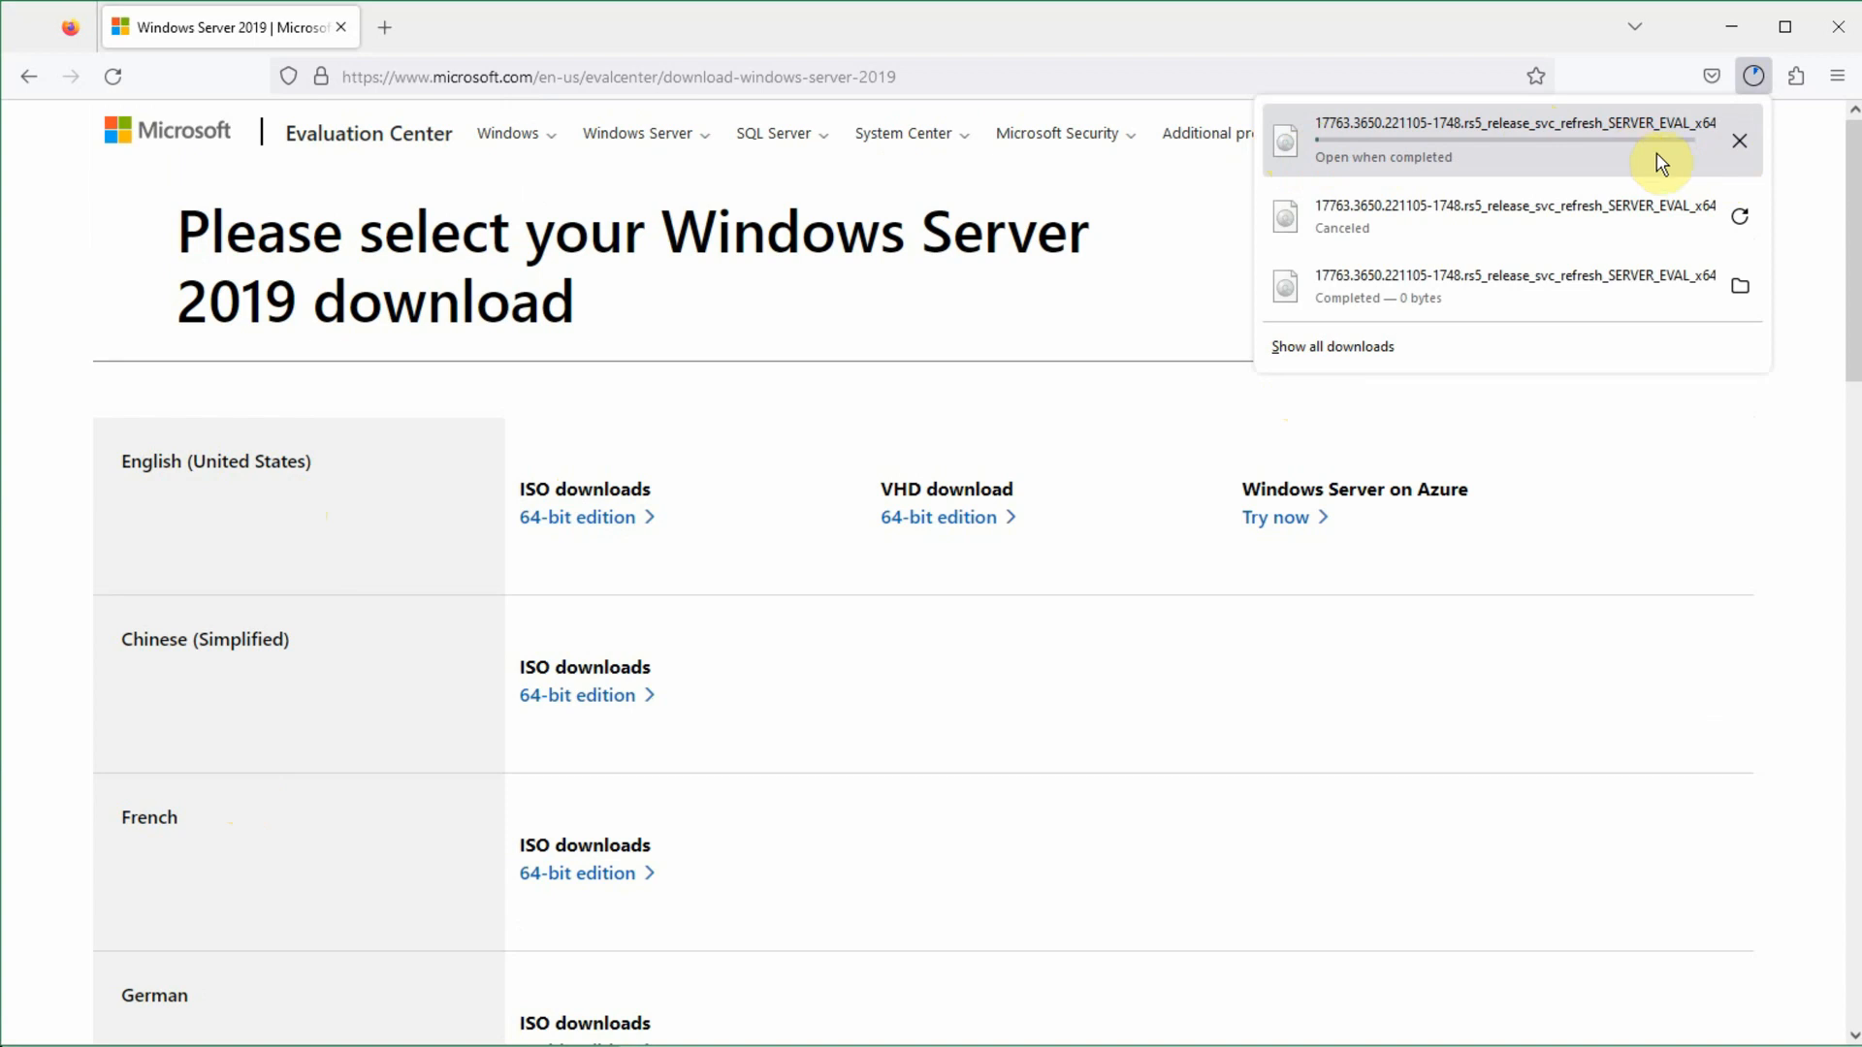
left_click(1752, 150)
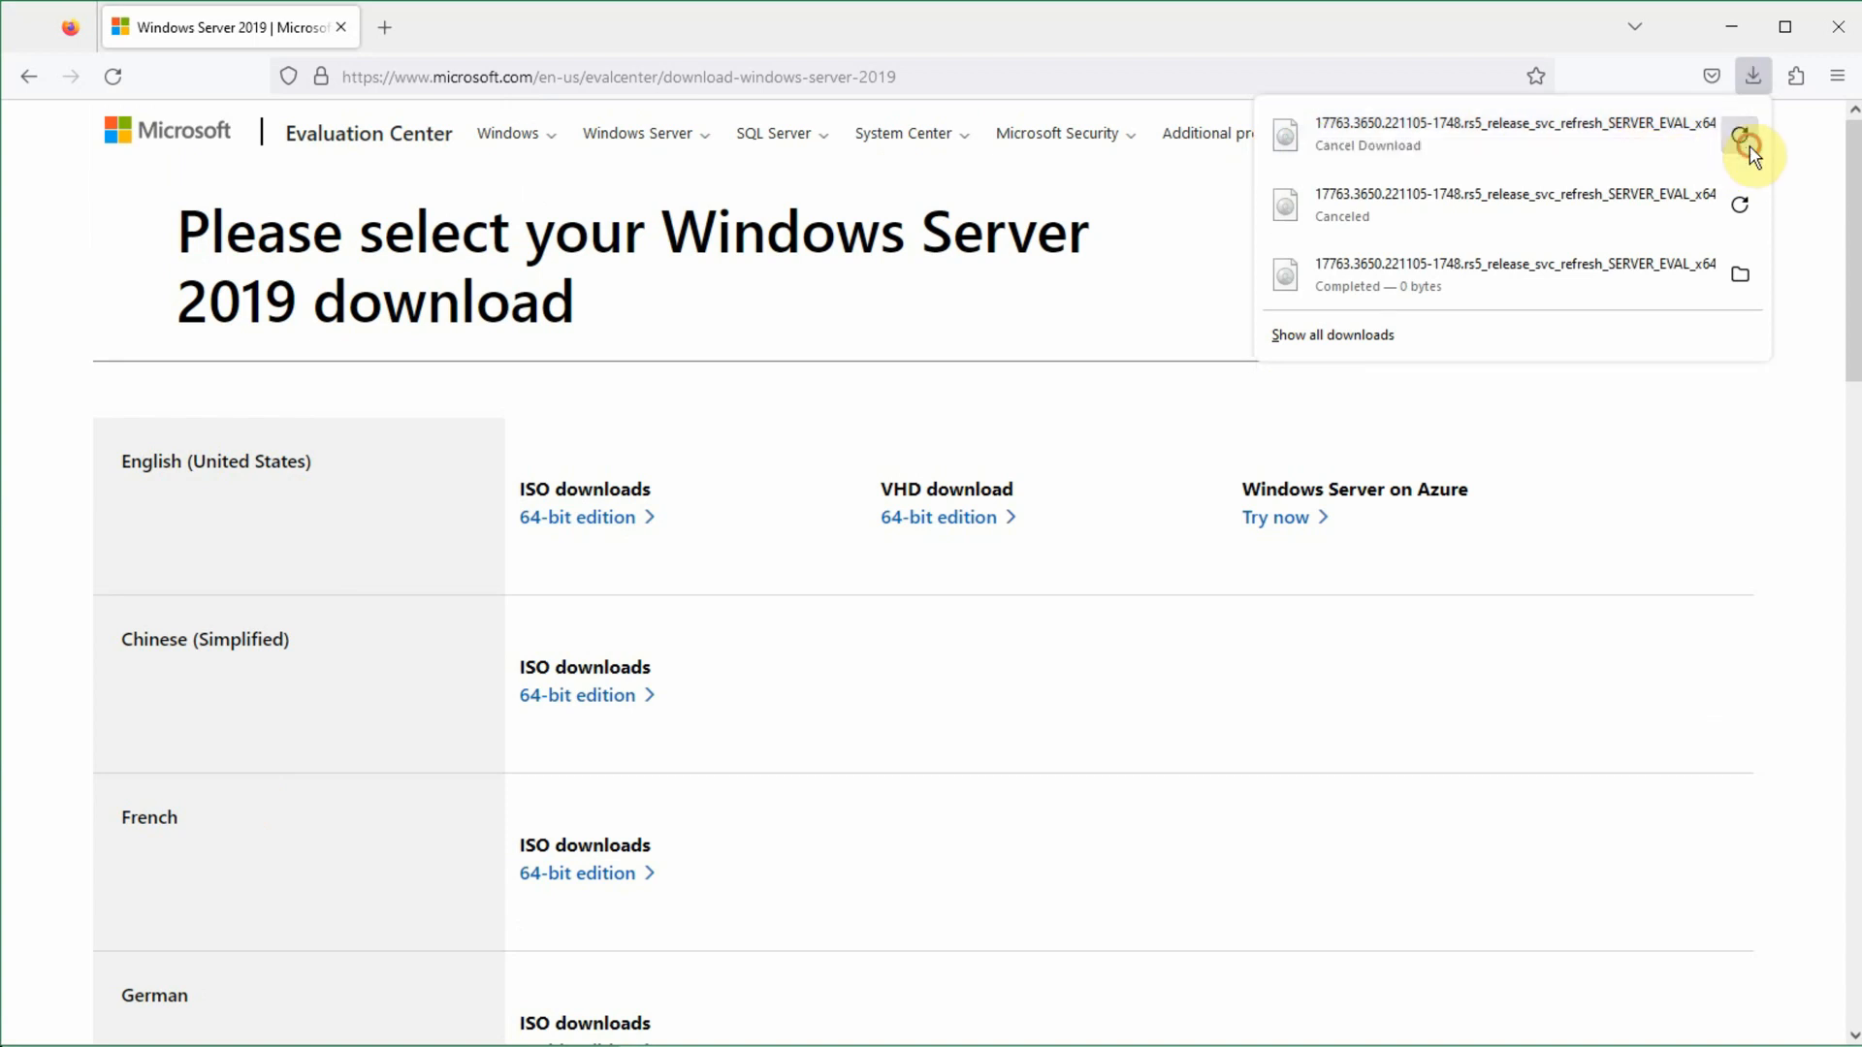
left_click(1741, 39)
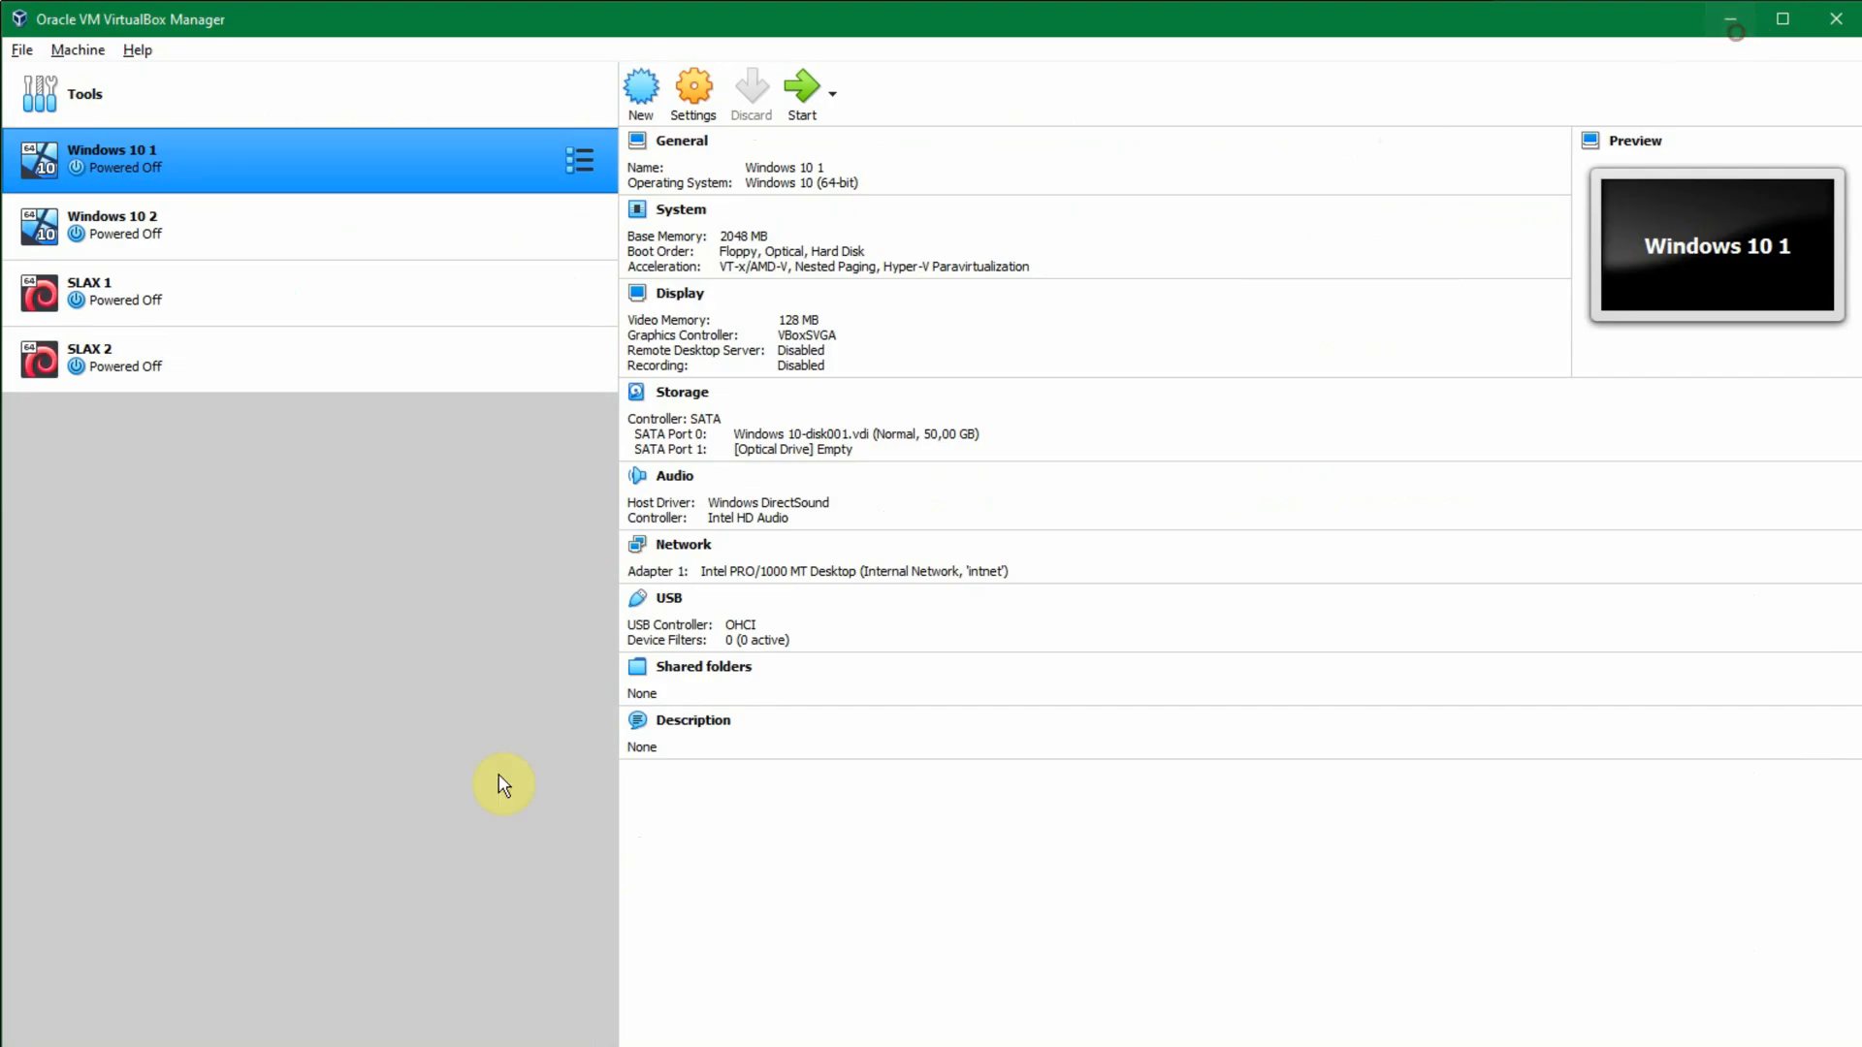
Step: Switch to File Explorer, open the ISO folder on drive E:, examine the 17763.3650 Windows Server ISO's full file name, and return to VirtualBox
key("alt+Tab")
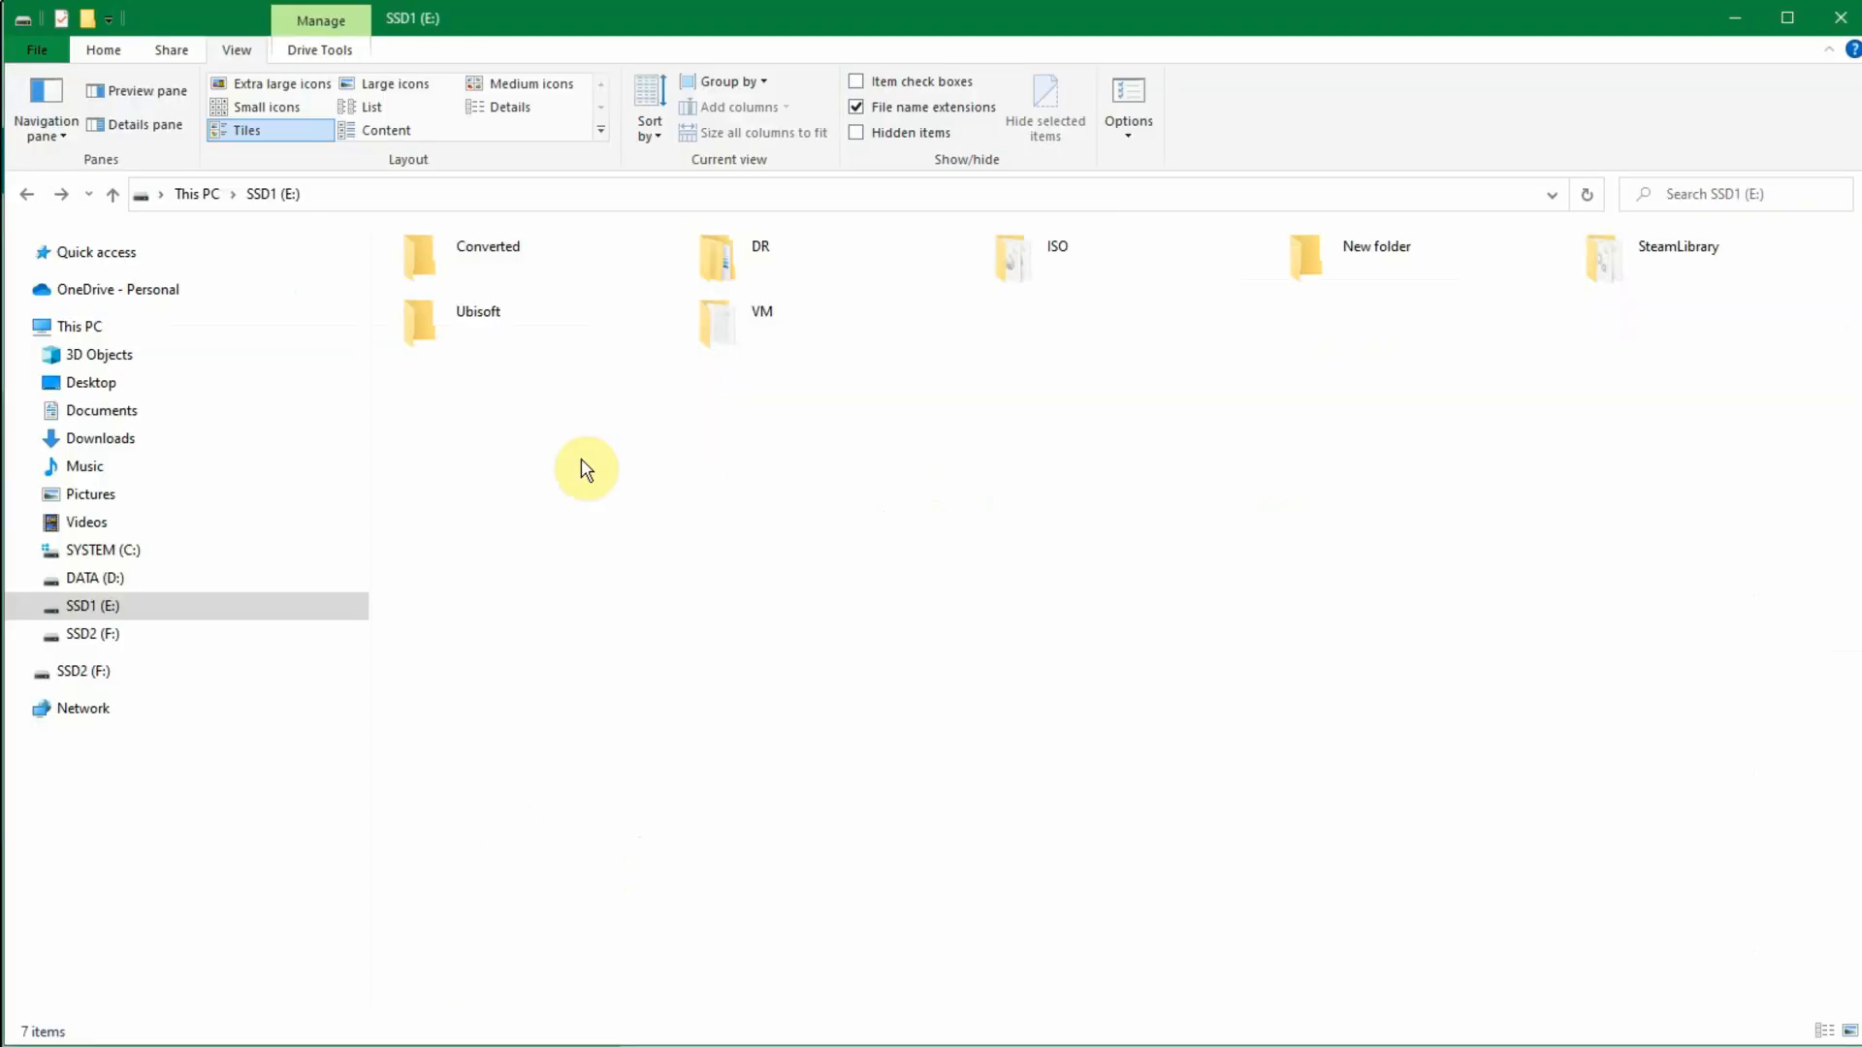
double_click(1095, 257)
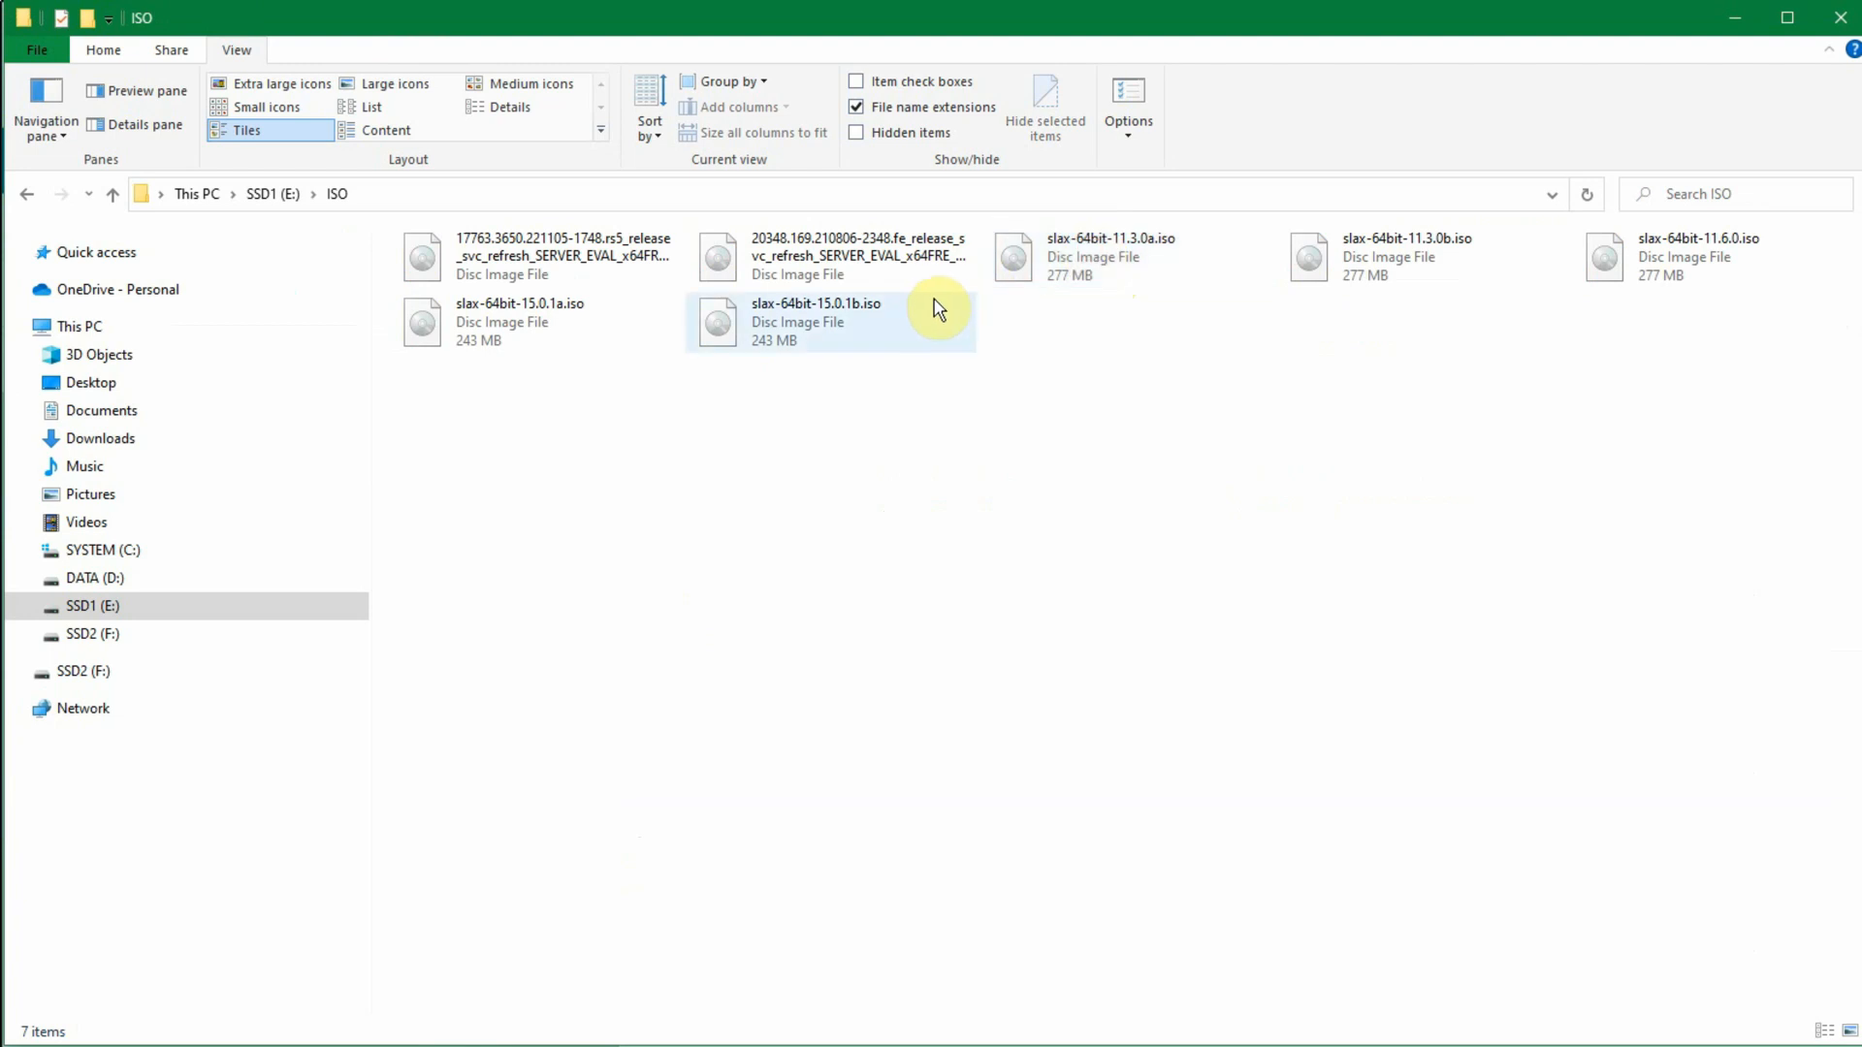
left_click(524, 268)
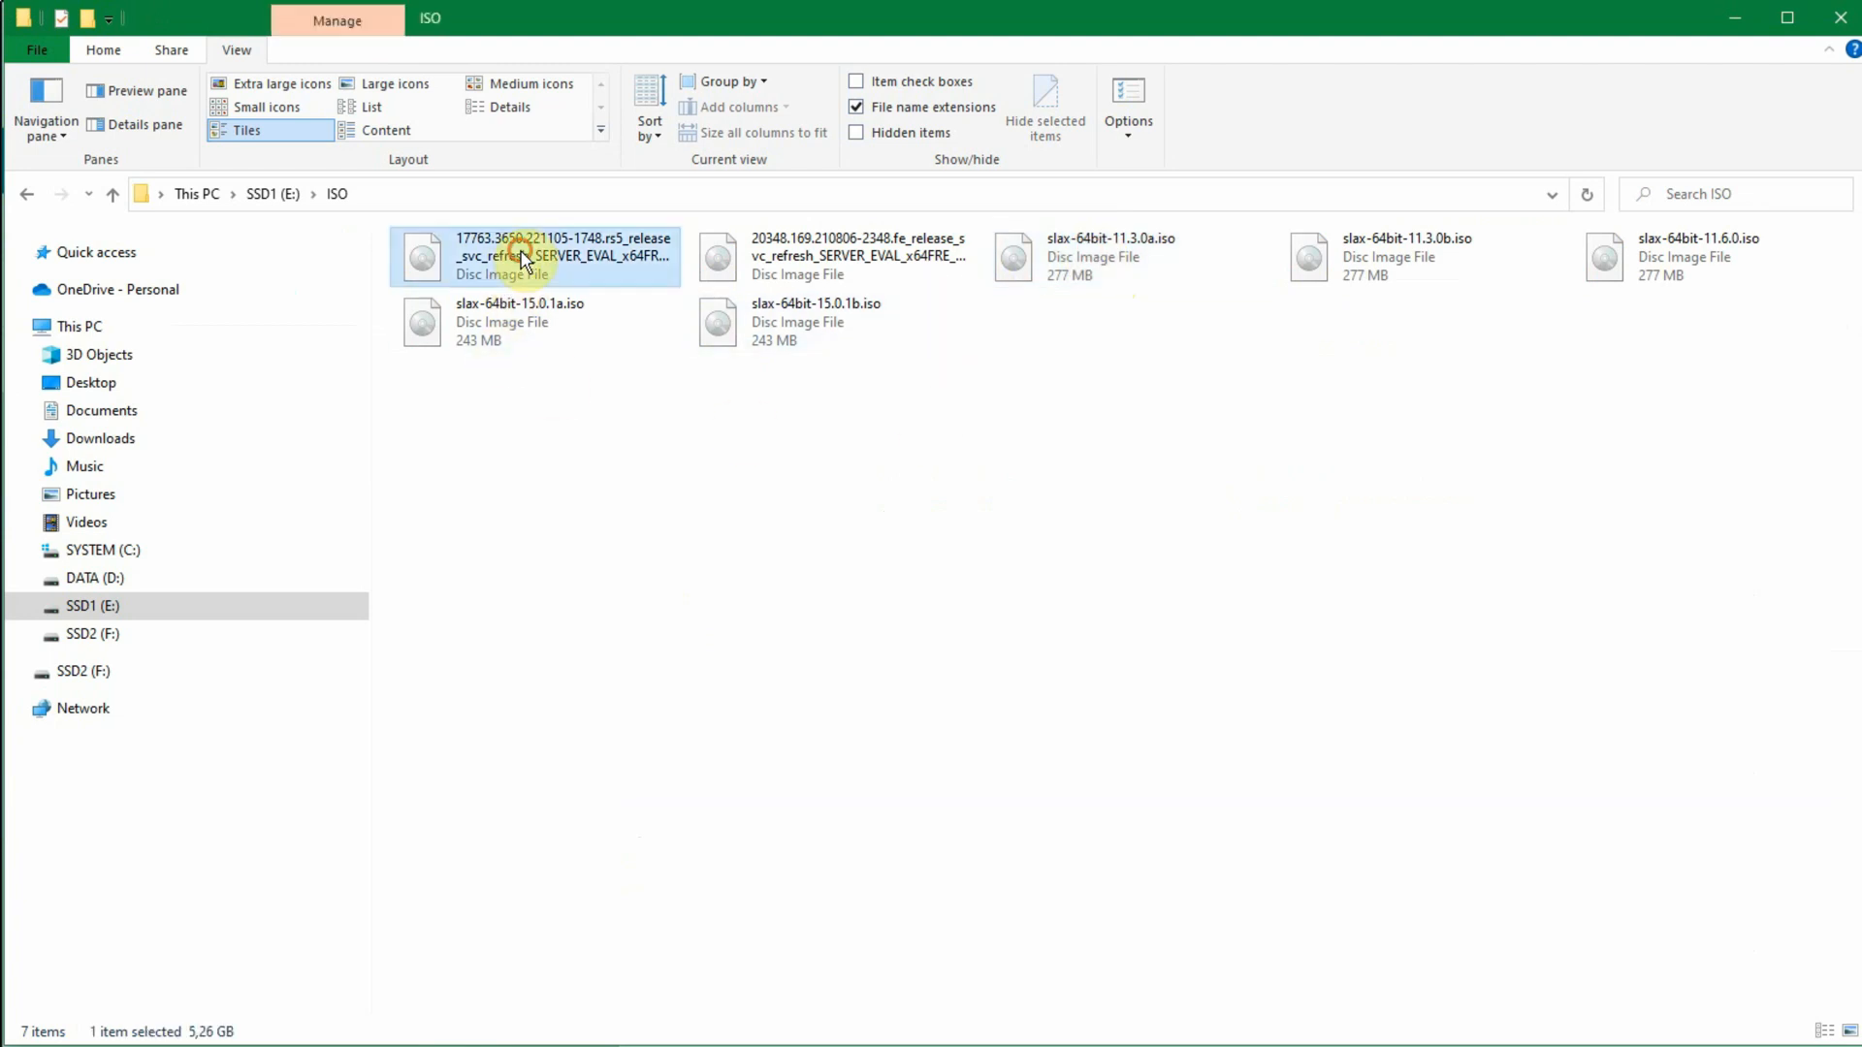
left_click(606, 276)
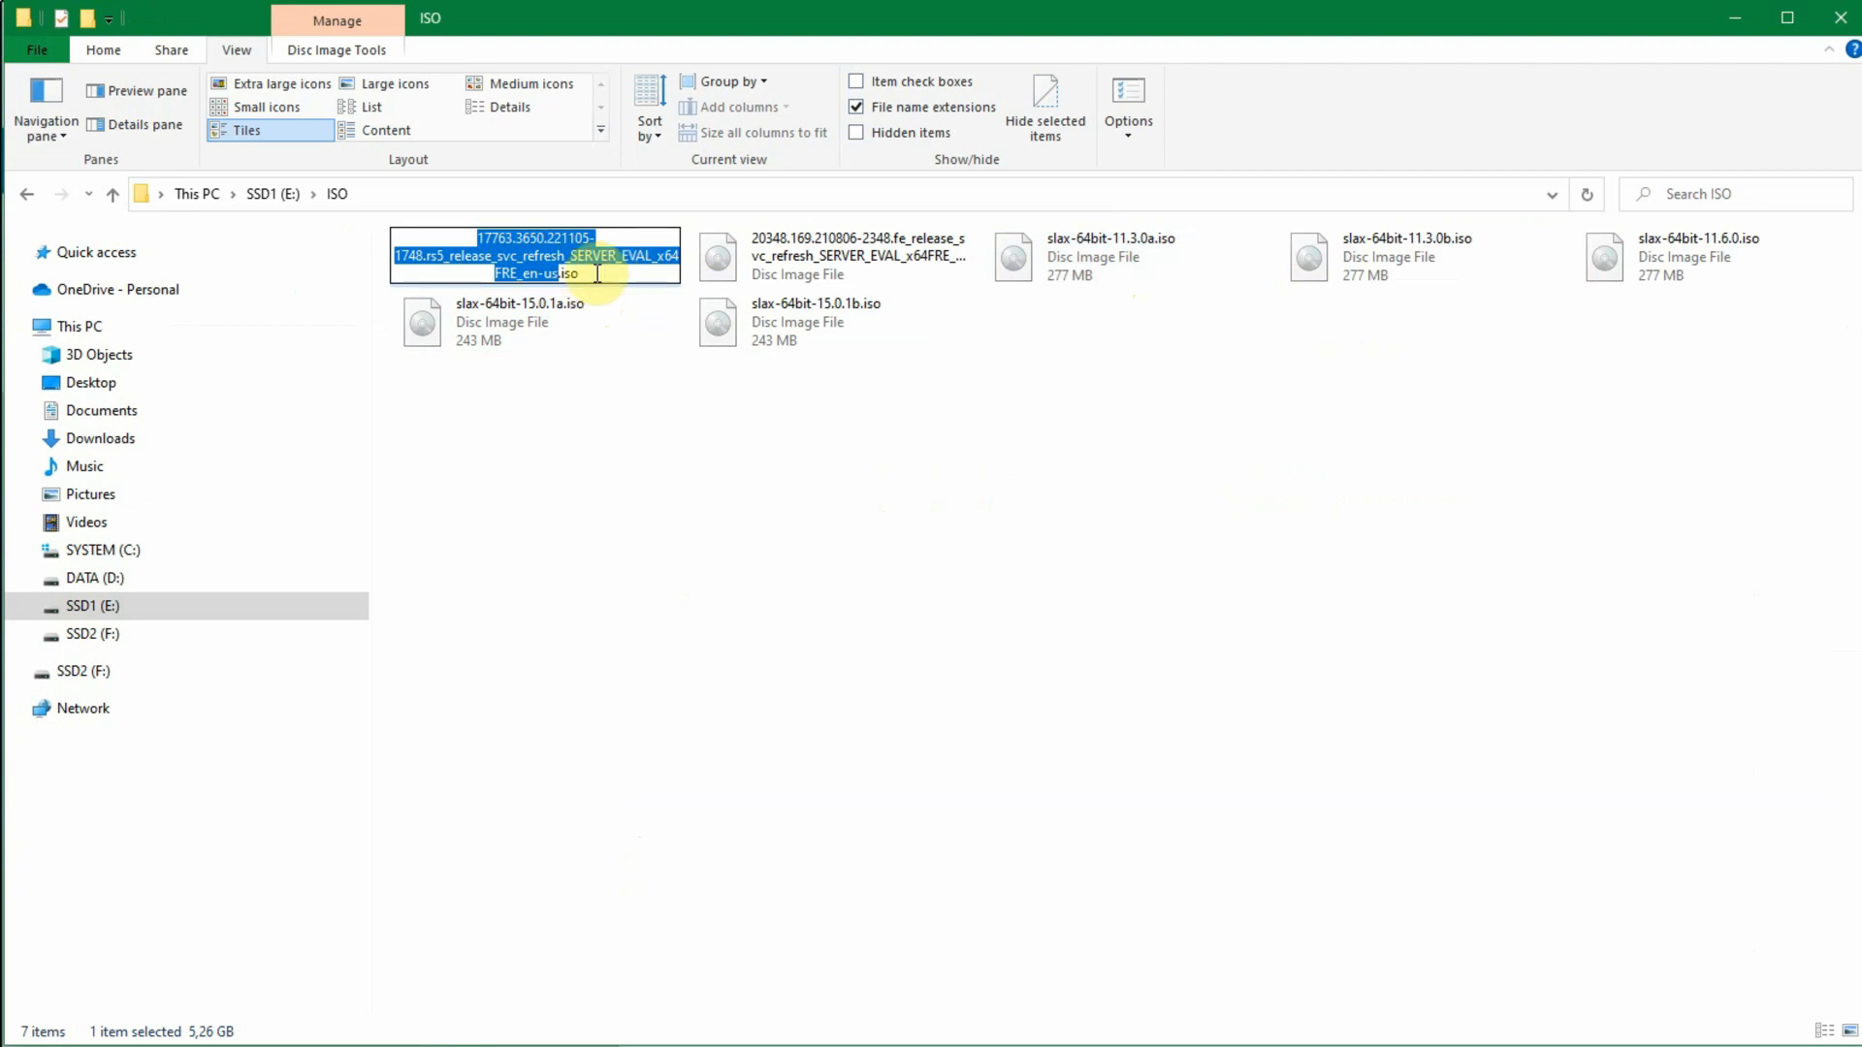
key("Escape")
left_click(615, 428)
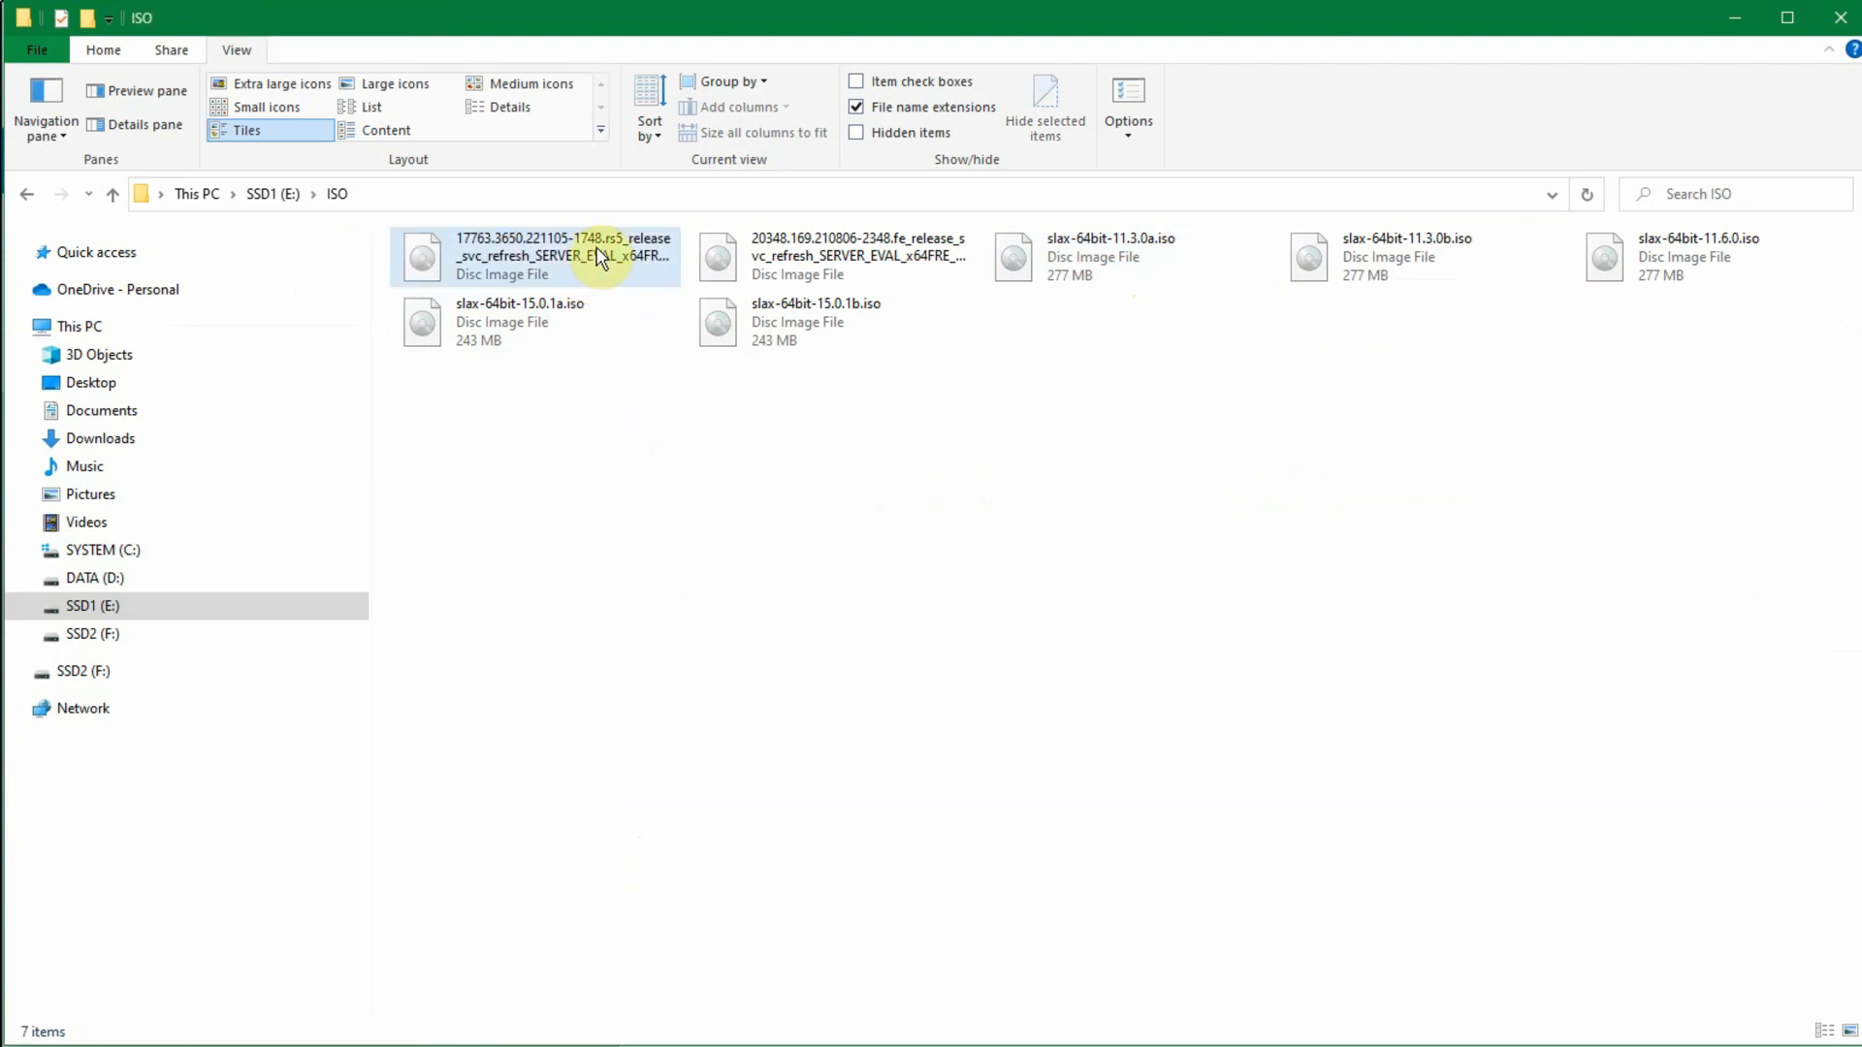
left_click(600, 257)
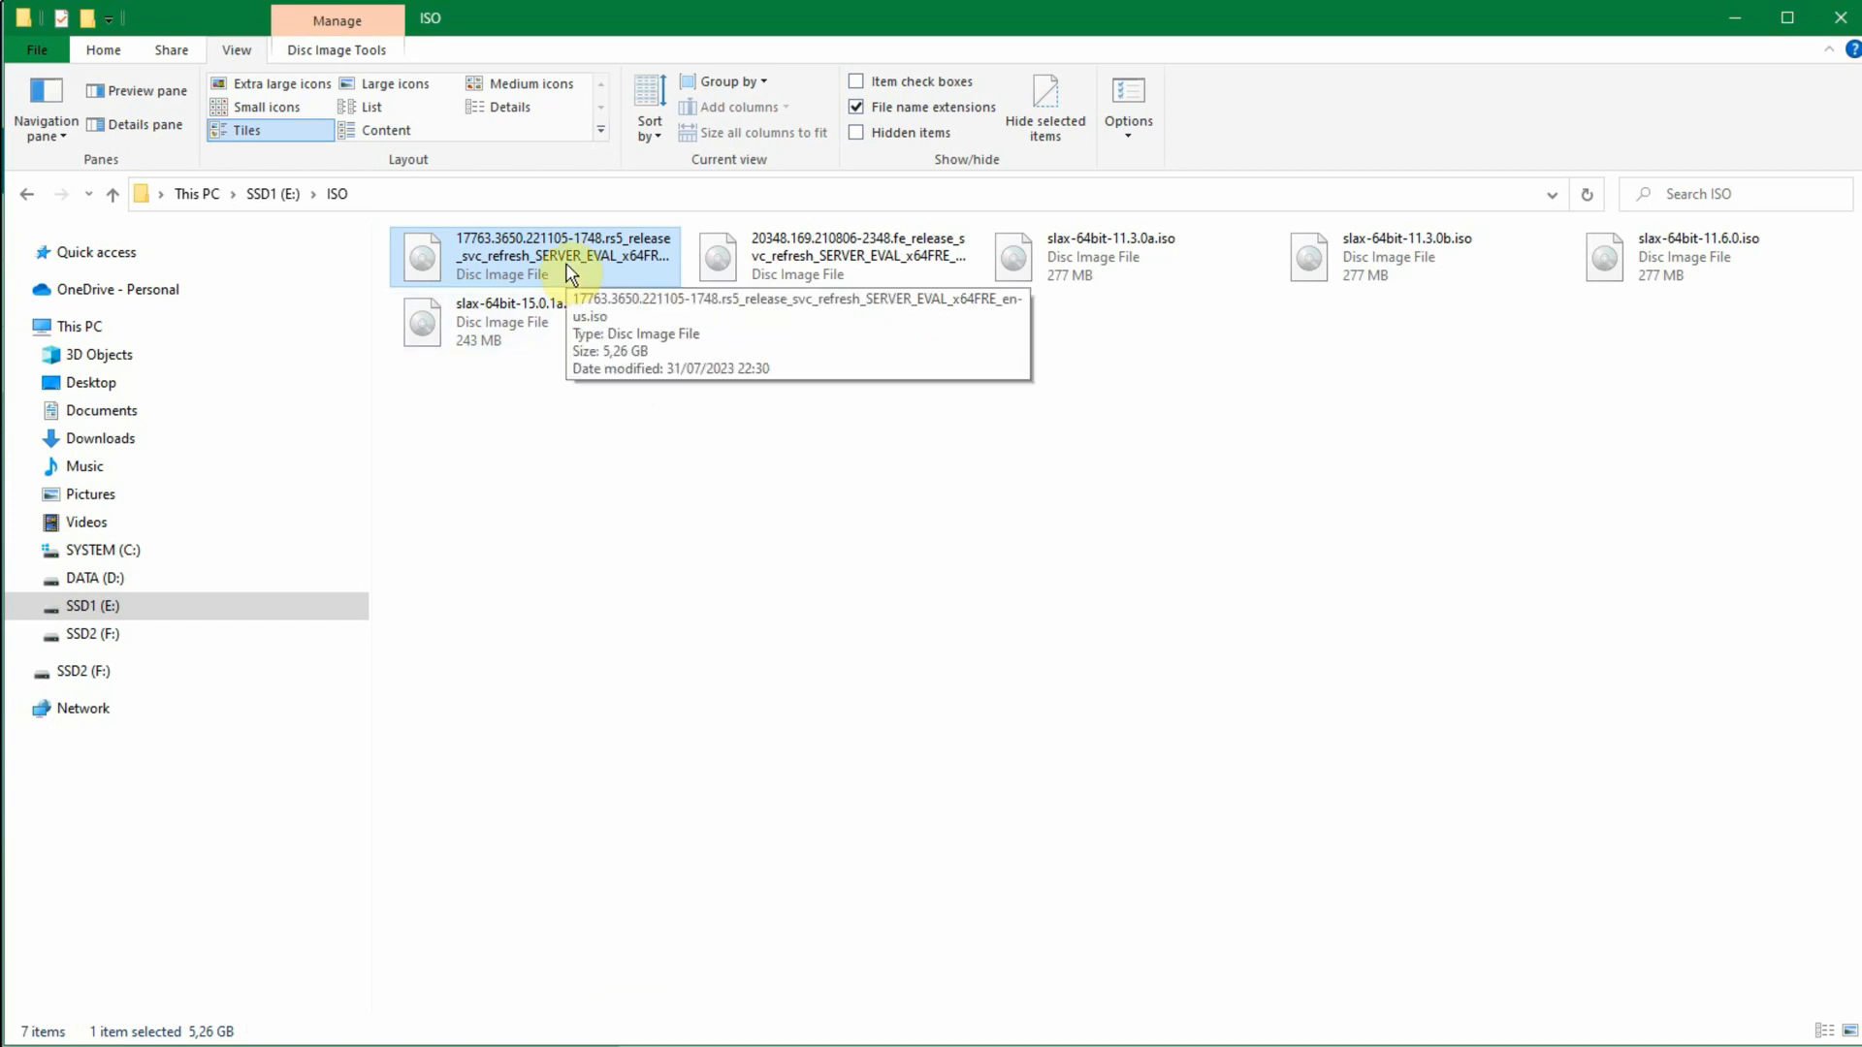
left_click(736, 521)
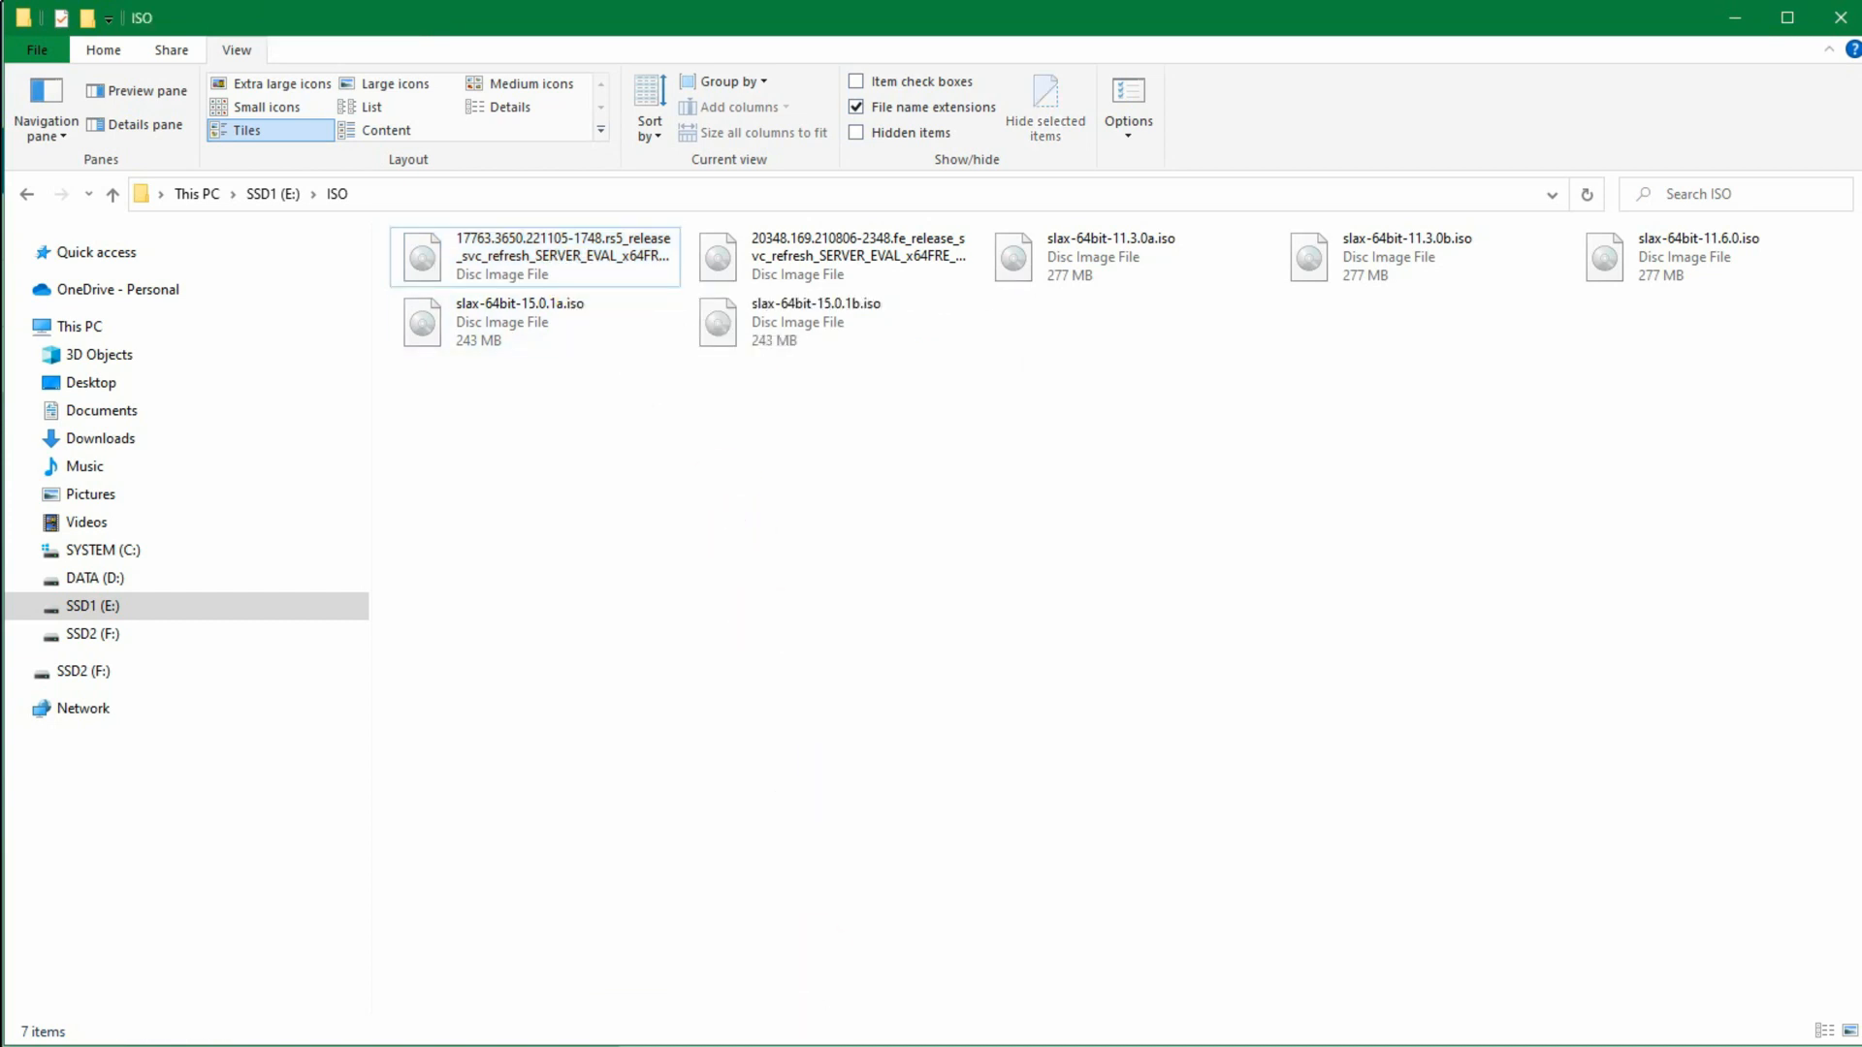
left_click(728, 1045)
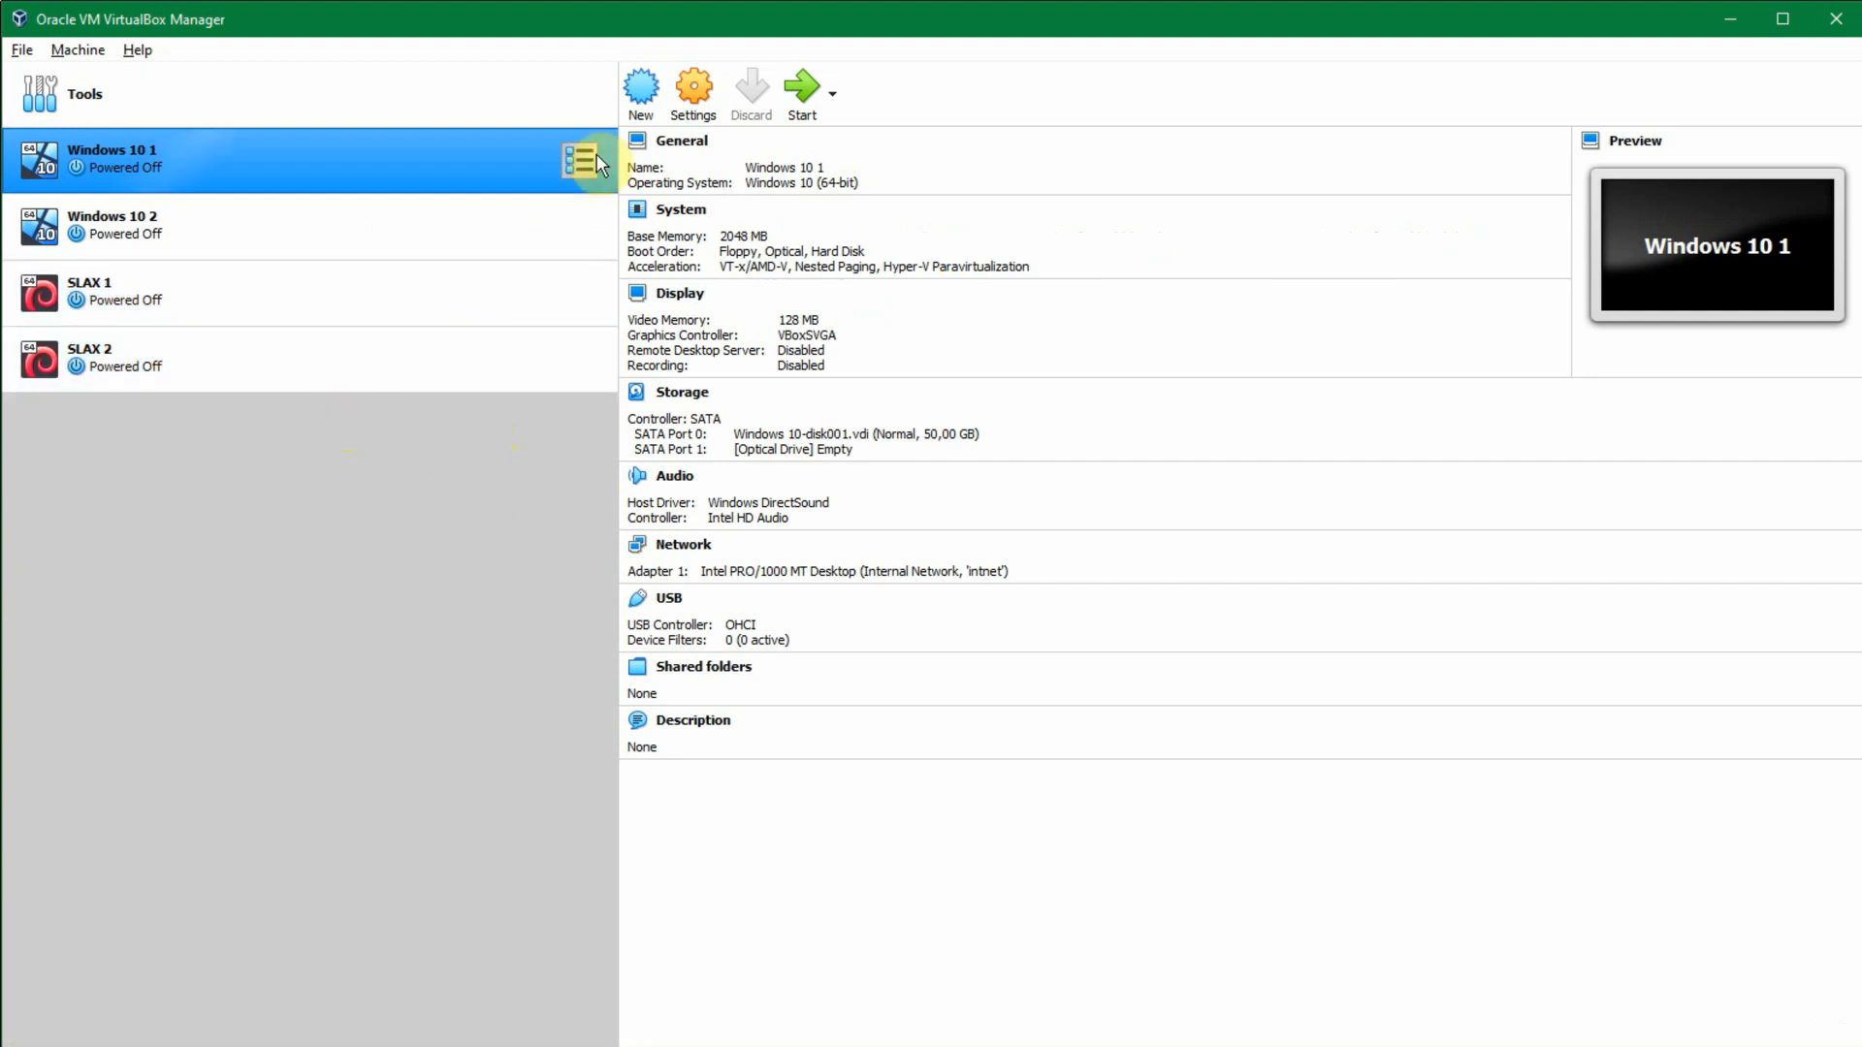
Step: Start creating a new virtual machine named "Windows Server 2019" with E:\VM as its machine folder
left_click(638, 107)
left_click(887, 553)
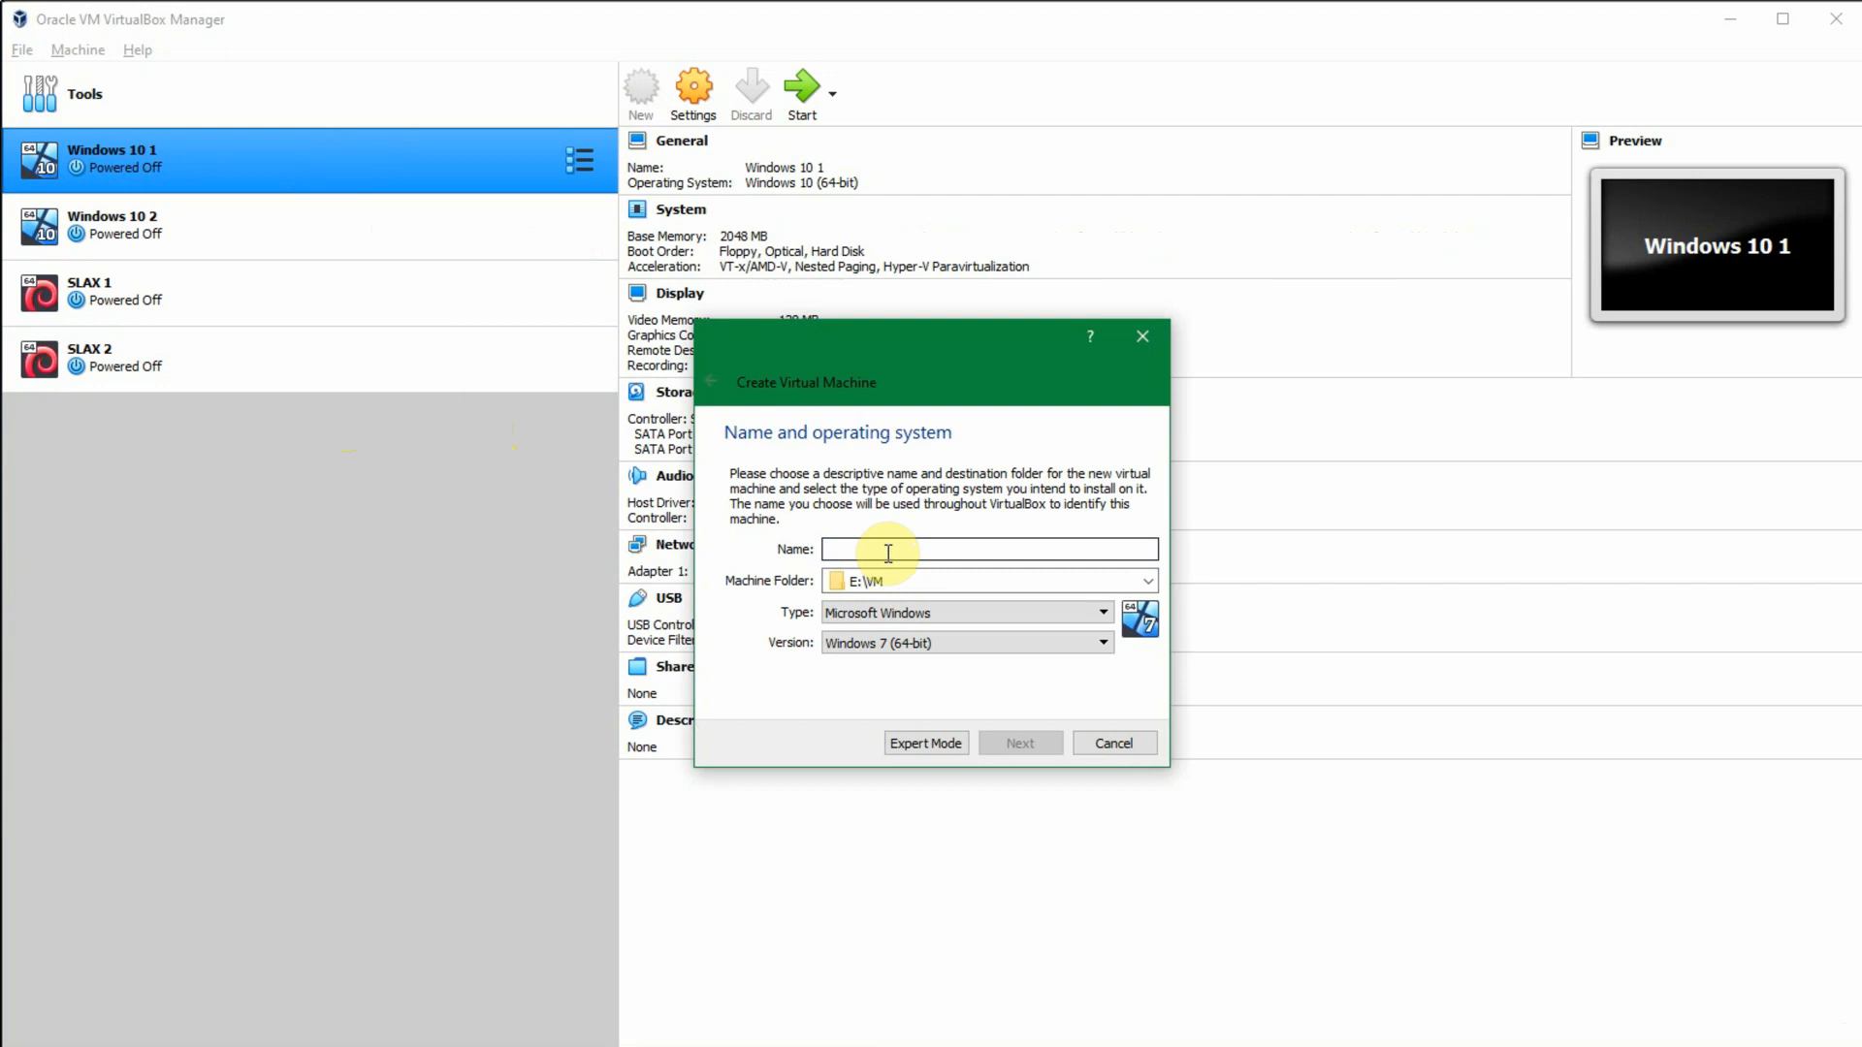
type("Winbdow")
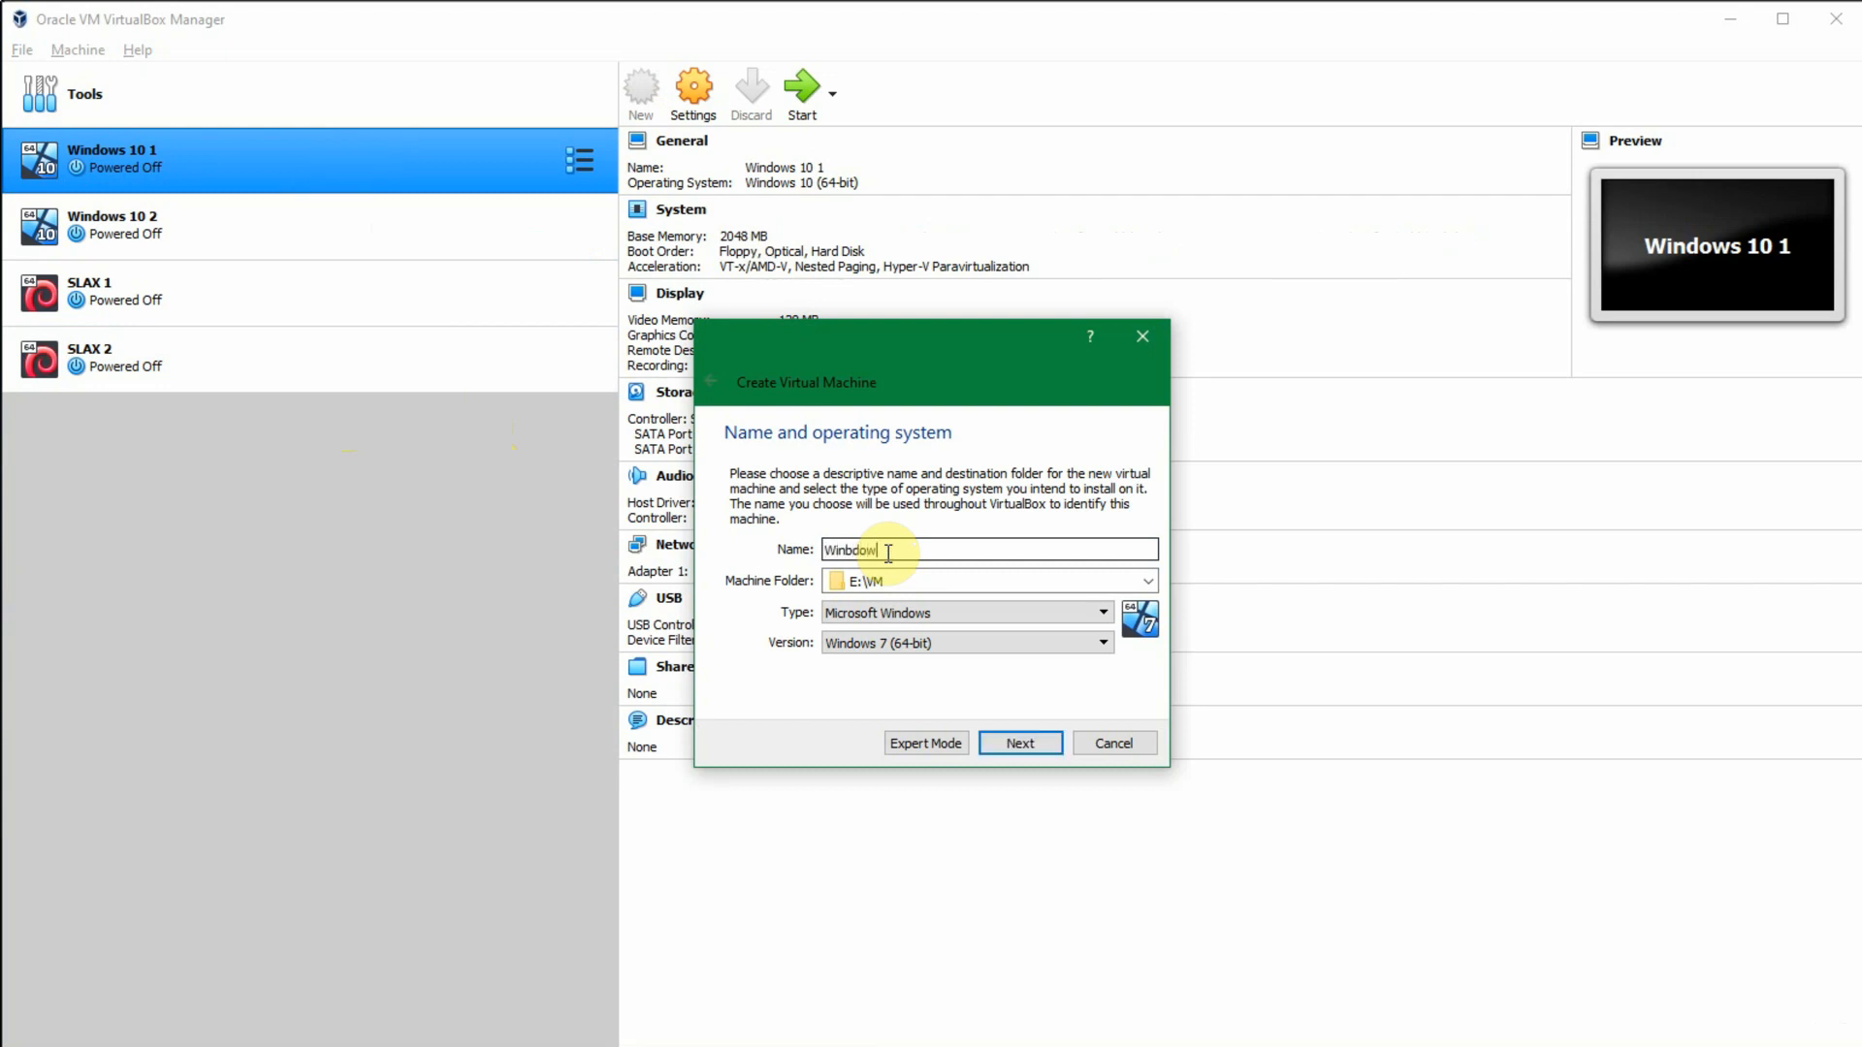
key("BackSpace")
key("BackSpace")
key("BackSpace")
key("BackSpace")
type("dows Server 2019")
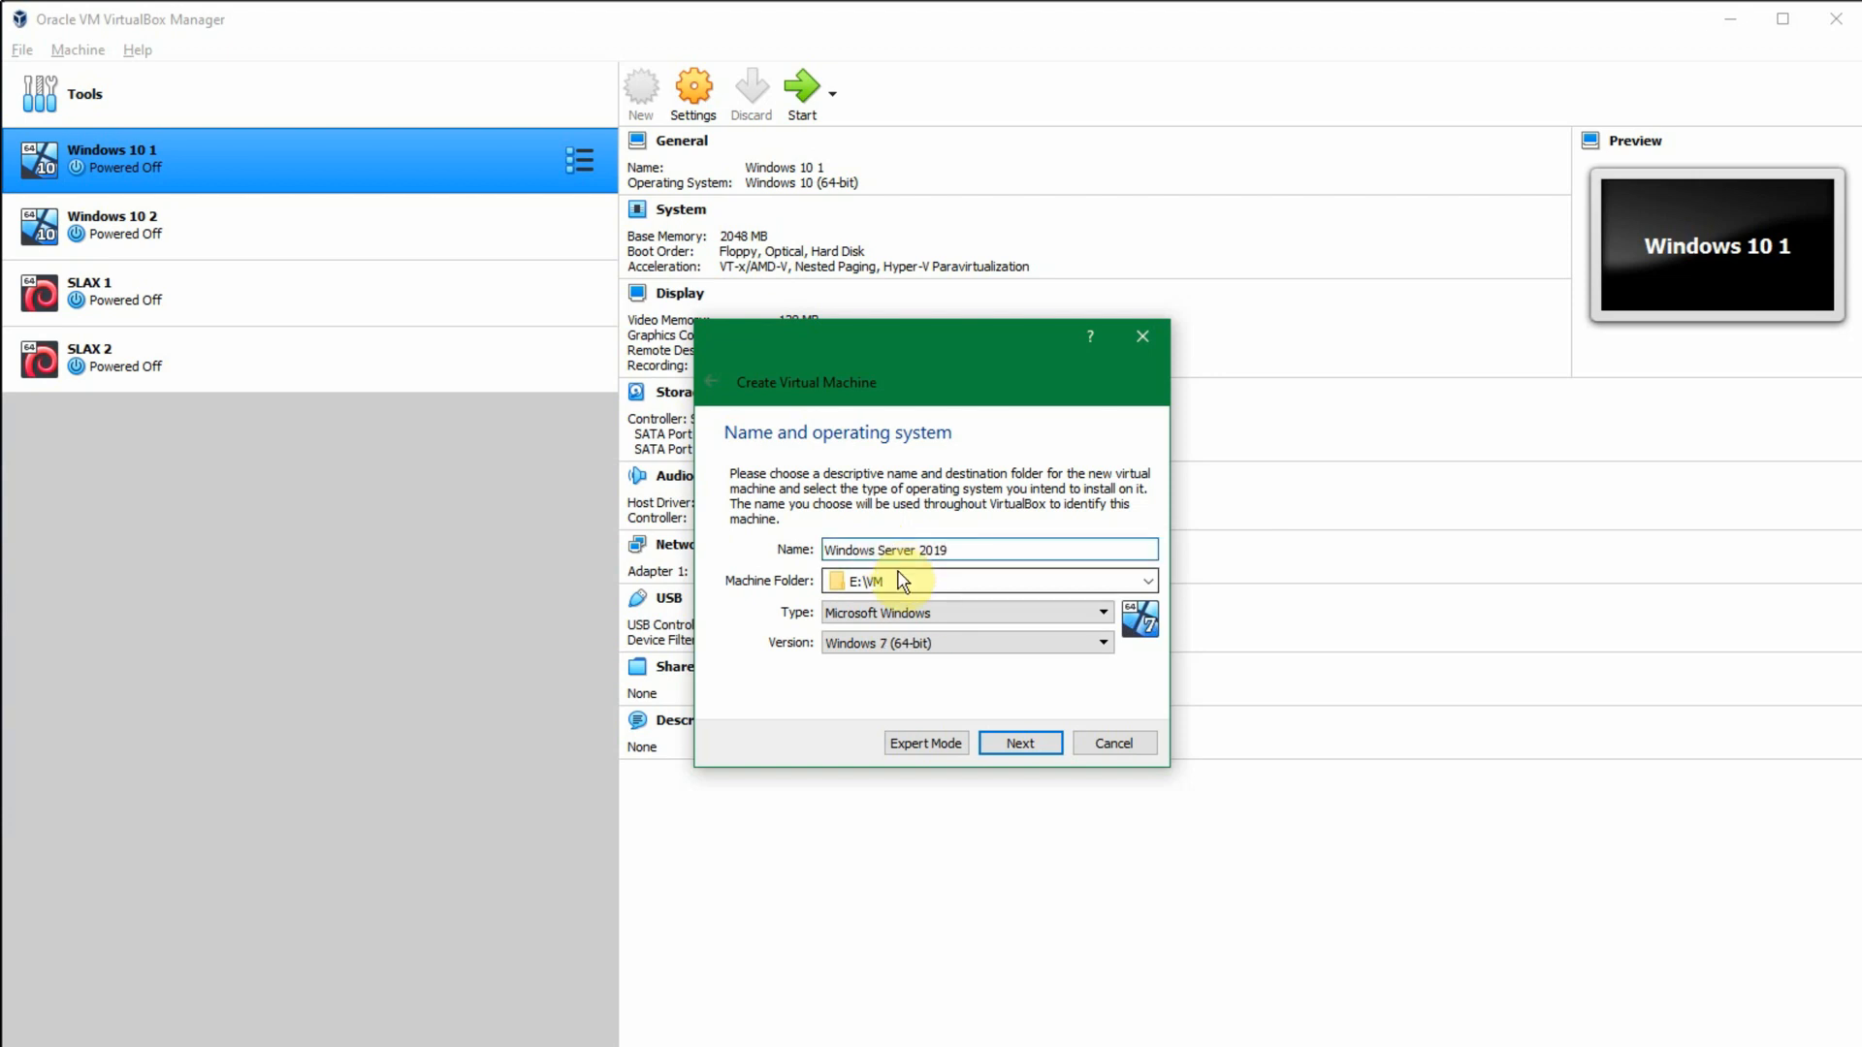
left_click(896, 583)
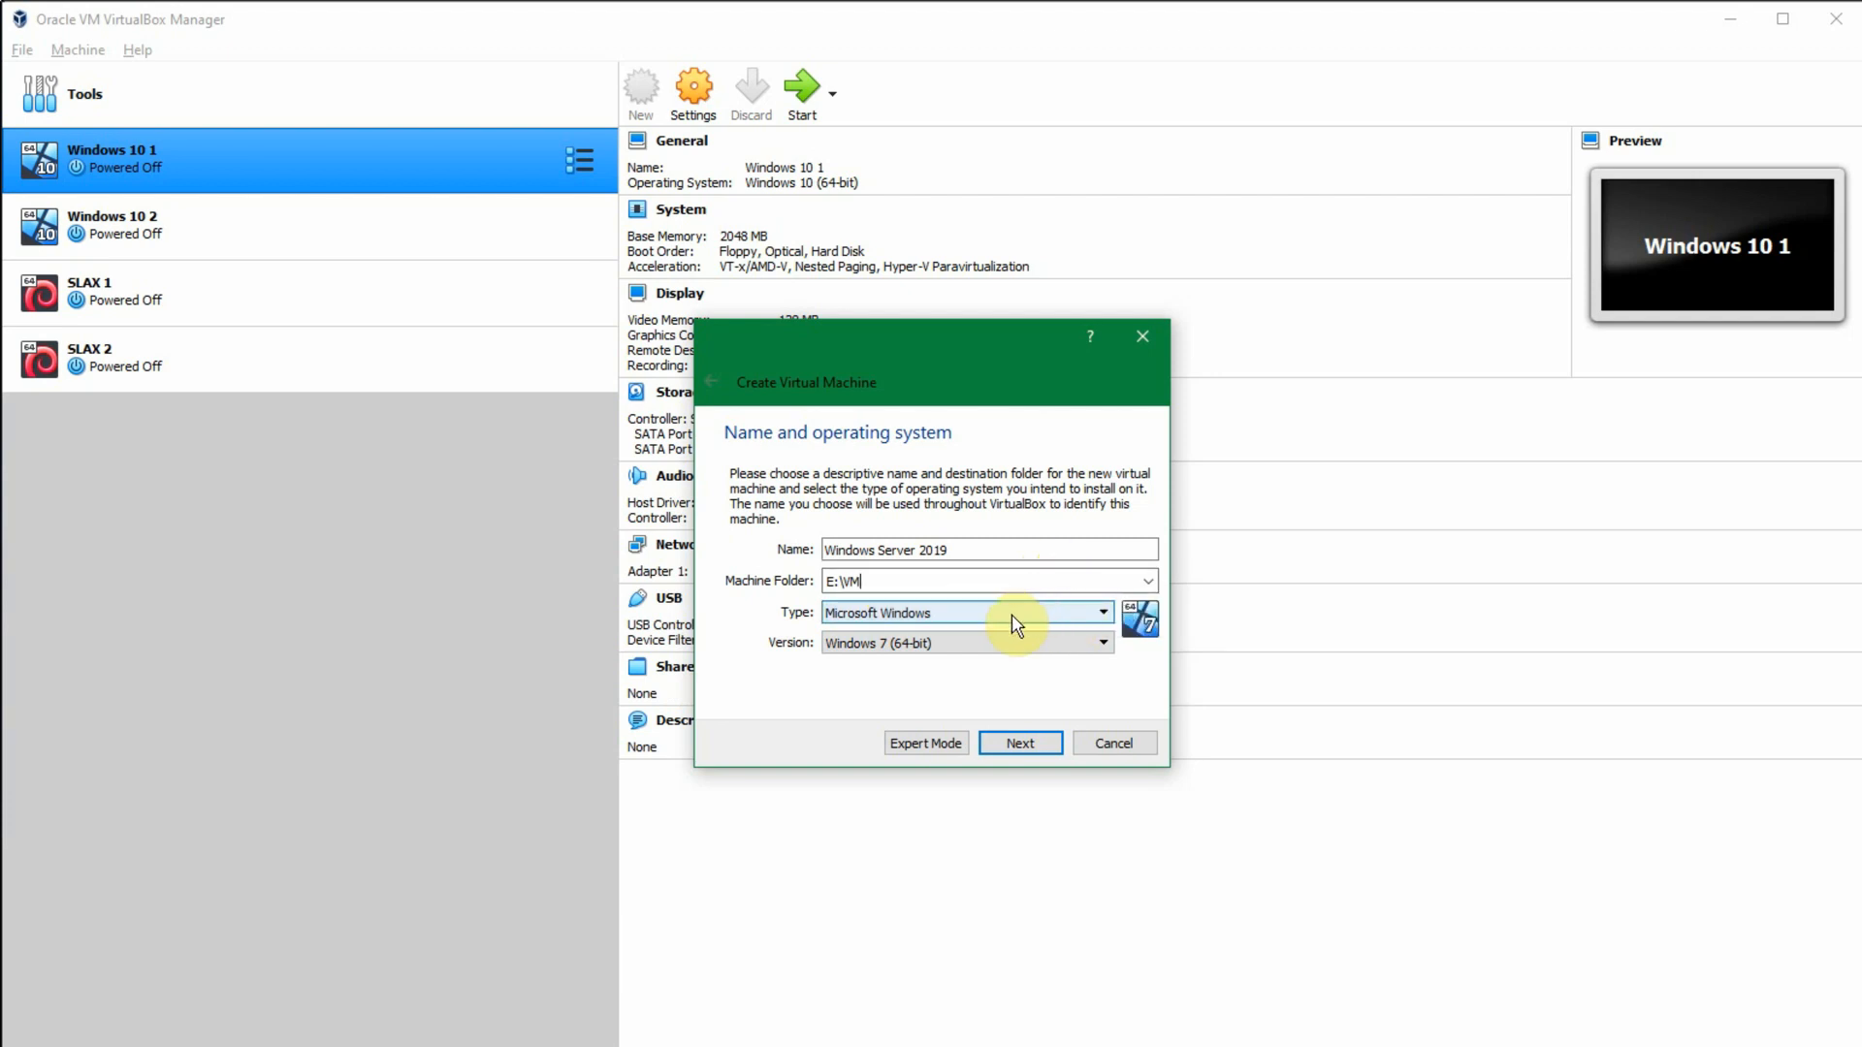
Step: Set the new machine's version to Windows 2019 (64-bit) and accept 2048 MB of memory
left_click(1008, 655)
scroll(1059, 770, "down", 2)
scroll(1054, 775, "down", 2)
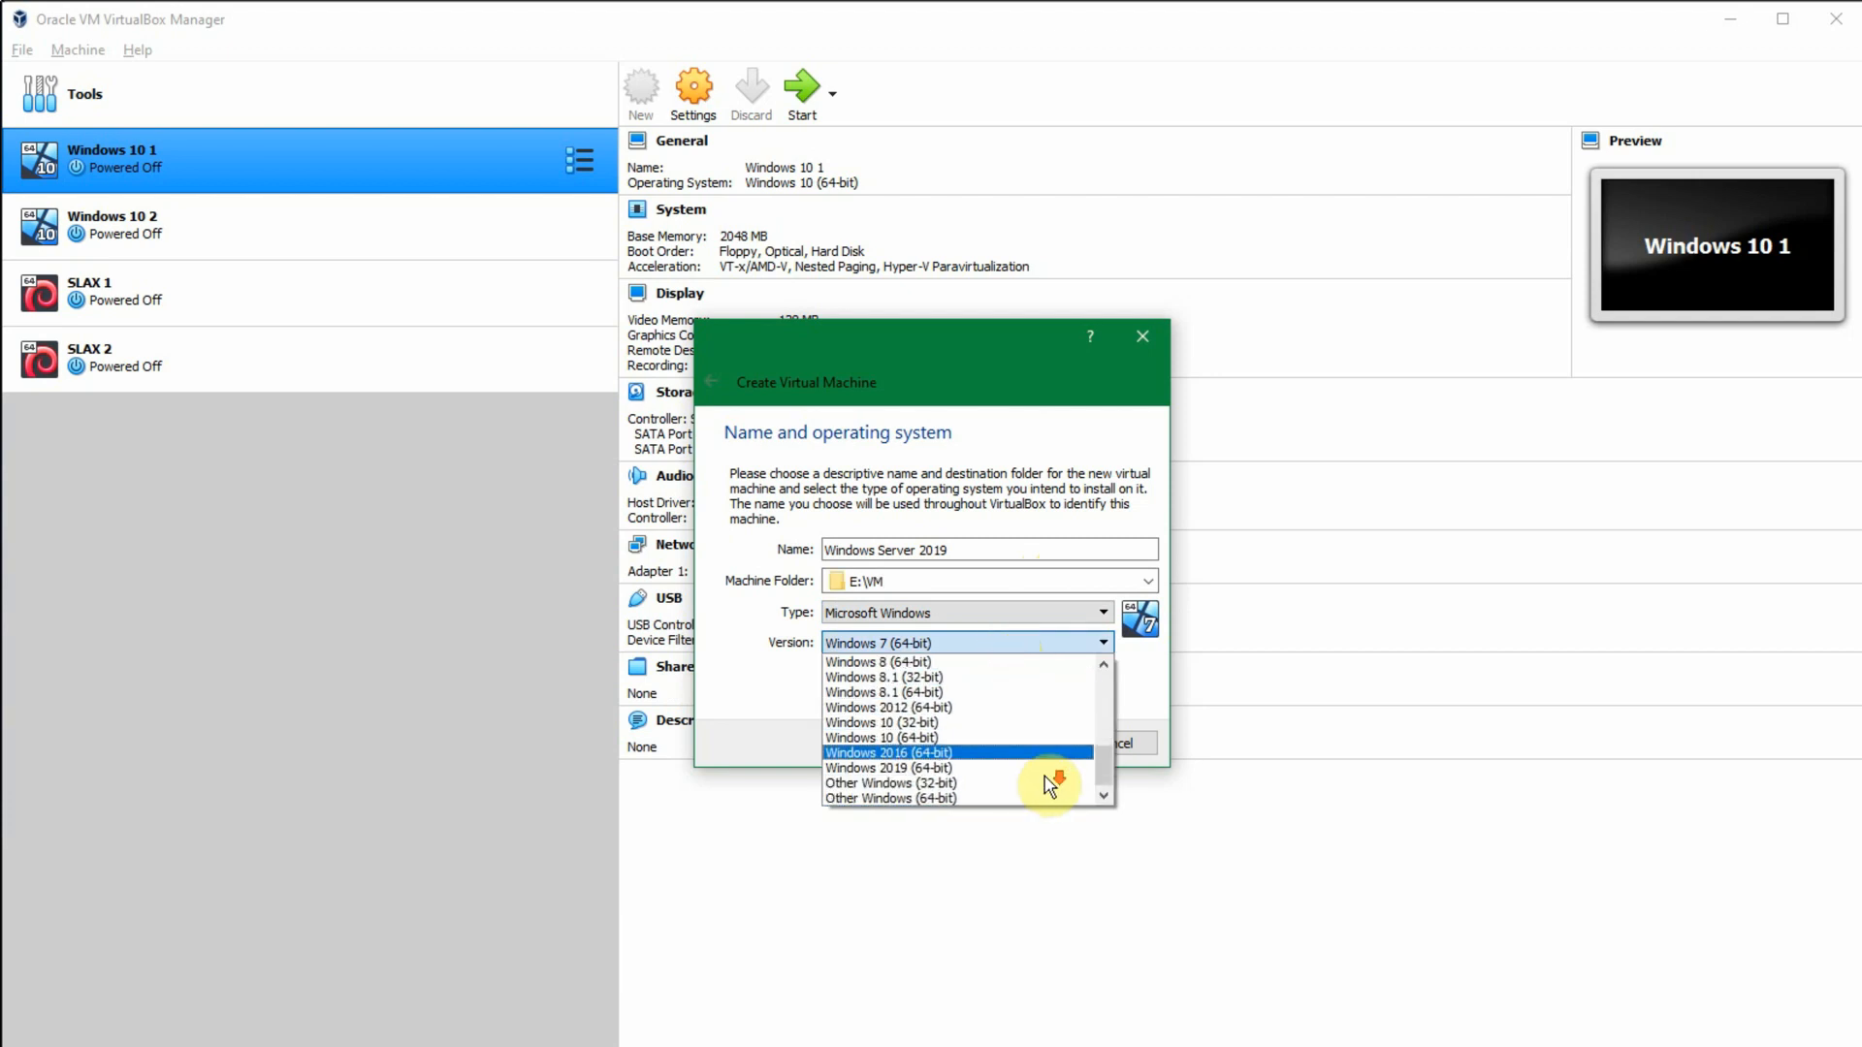
left_click(995, 771)
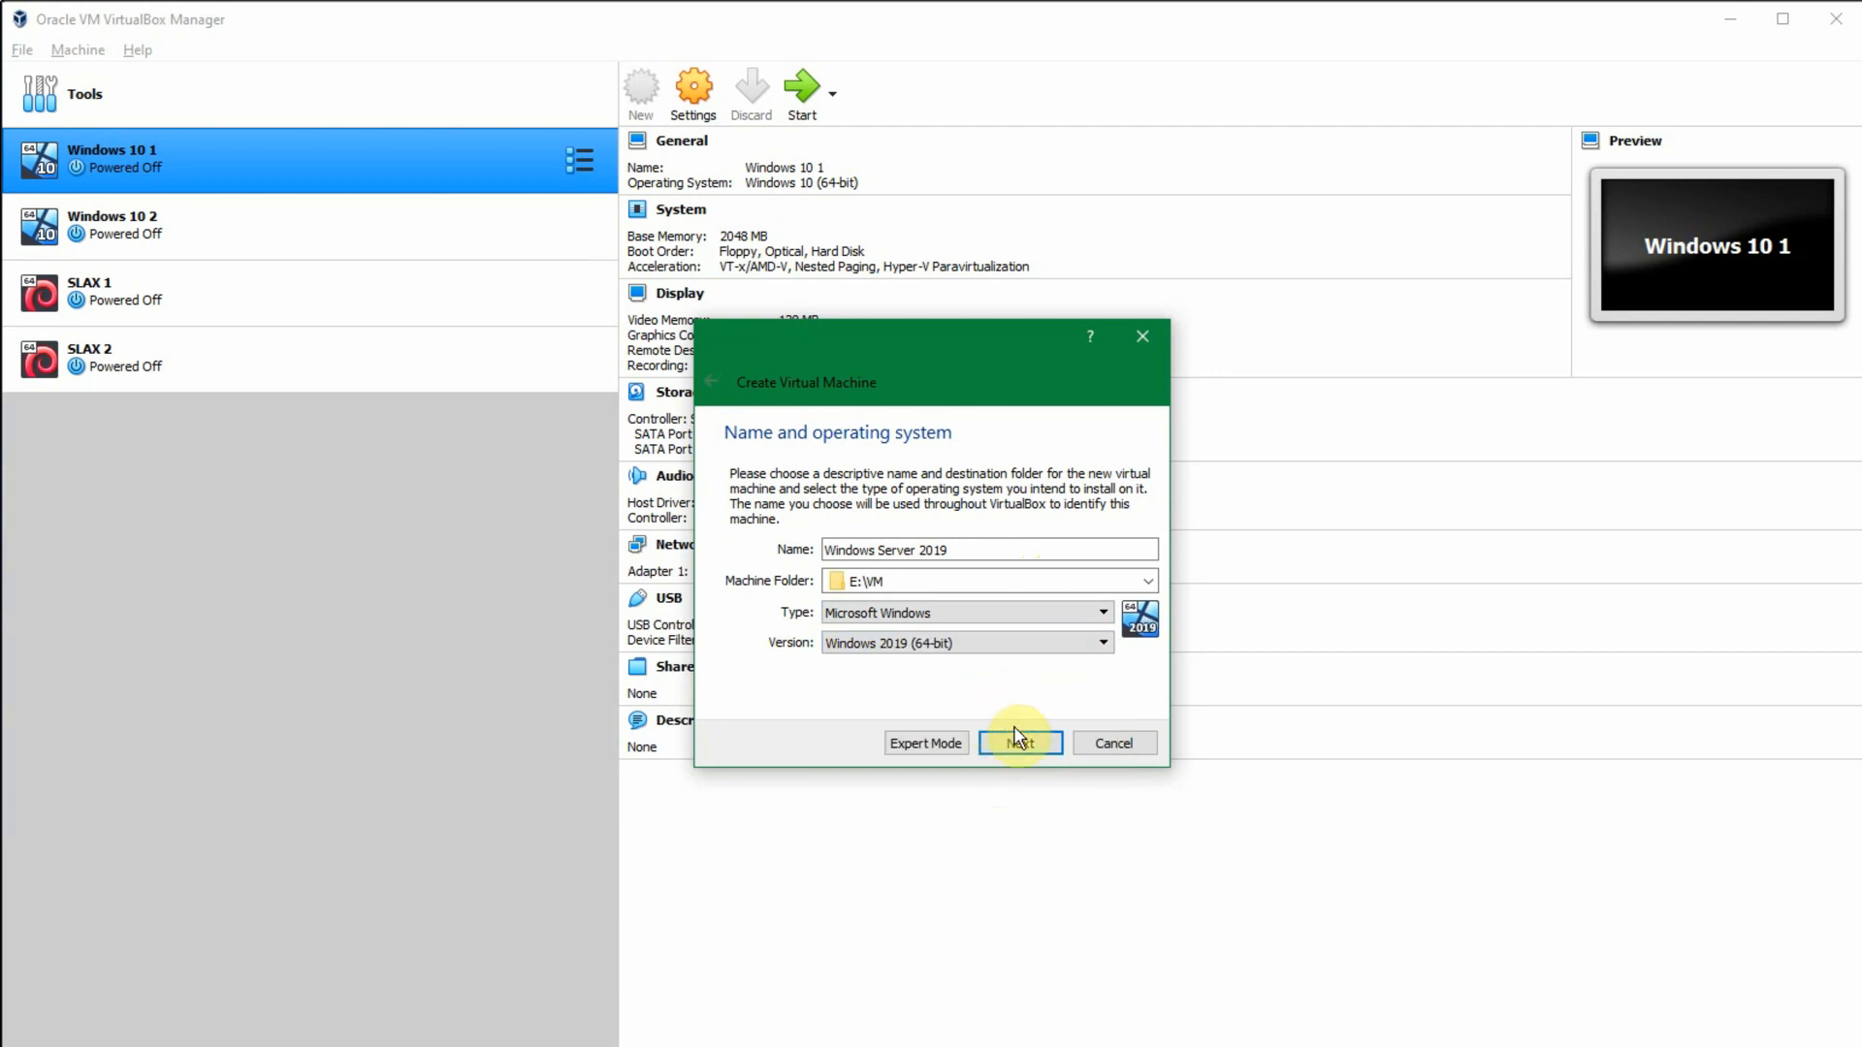
left_click(1018, 744)
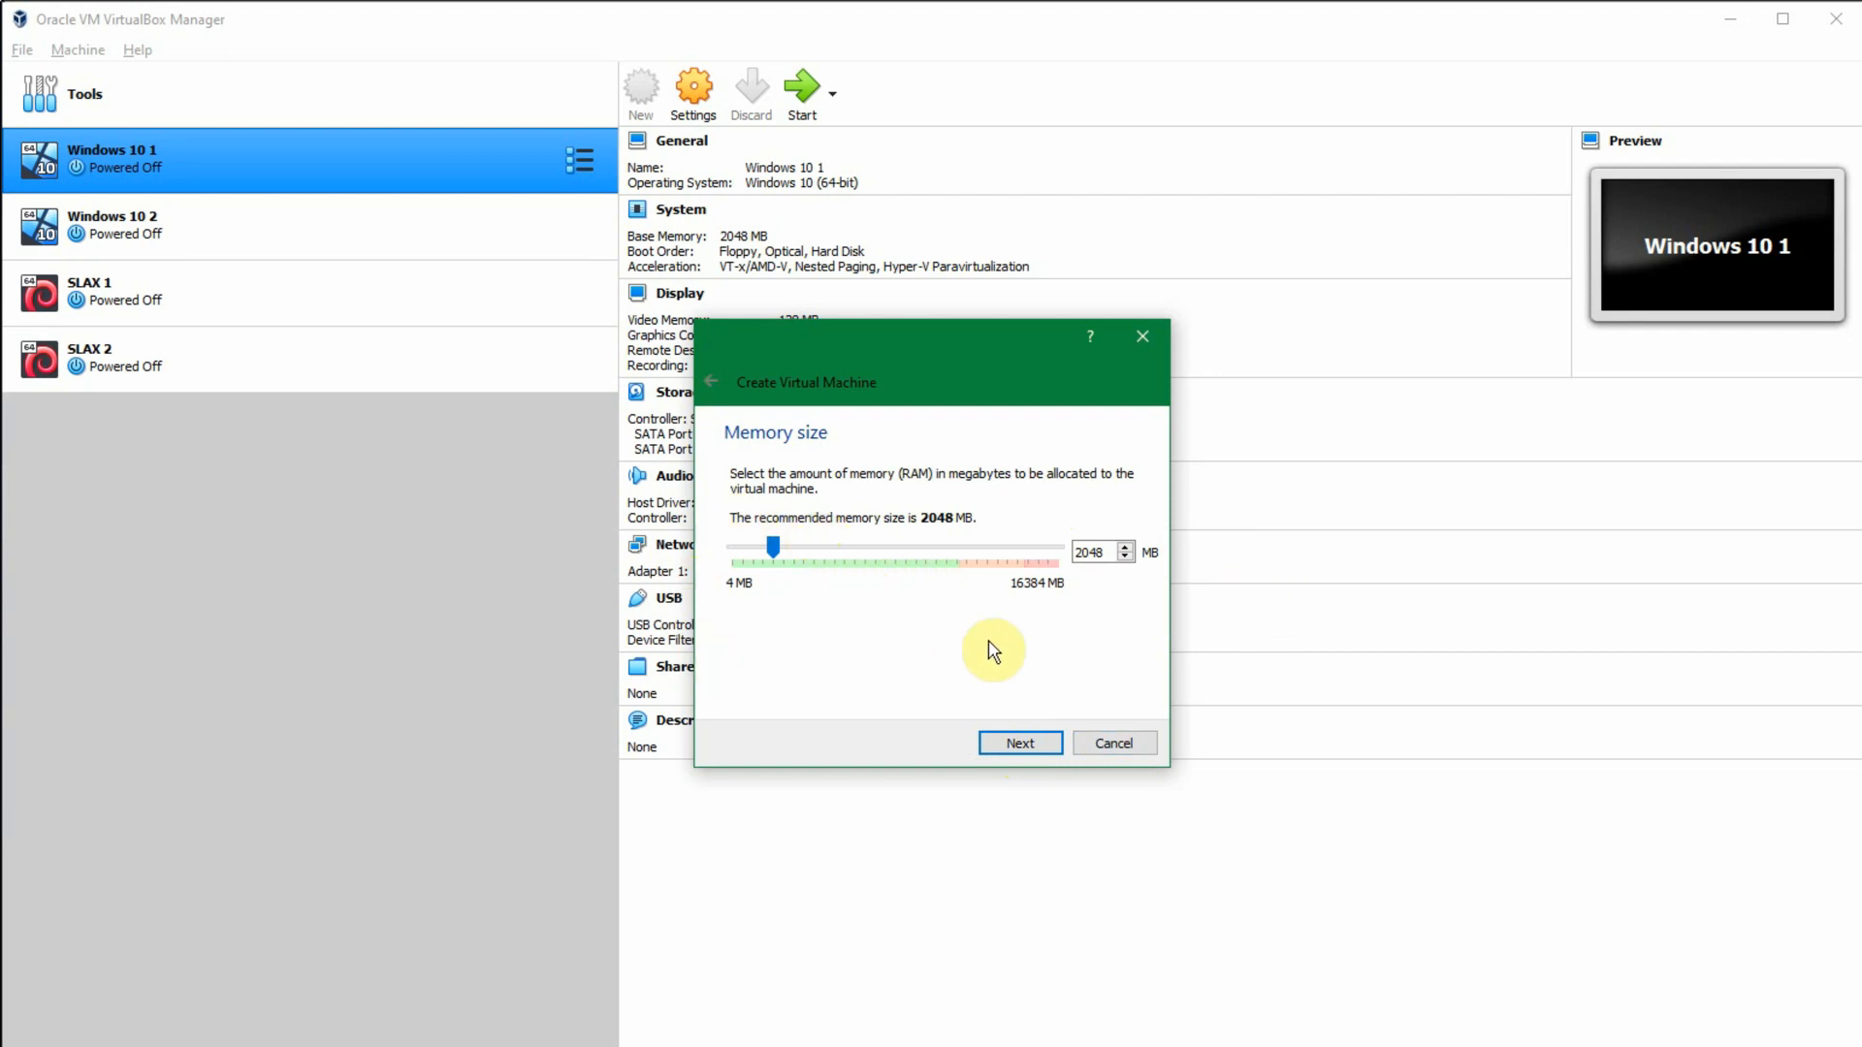
left_click(1014, 742)
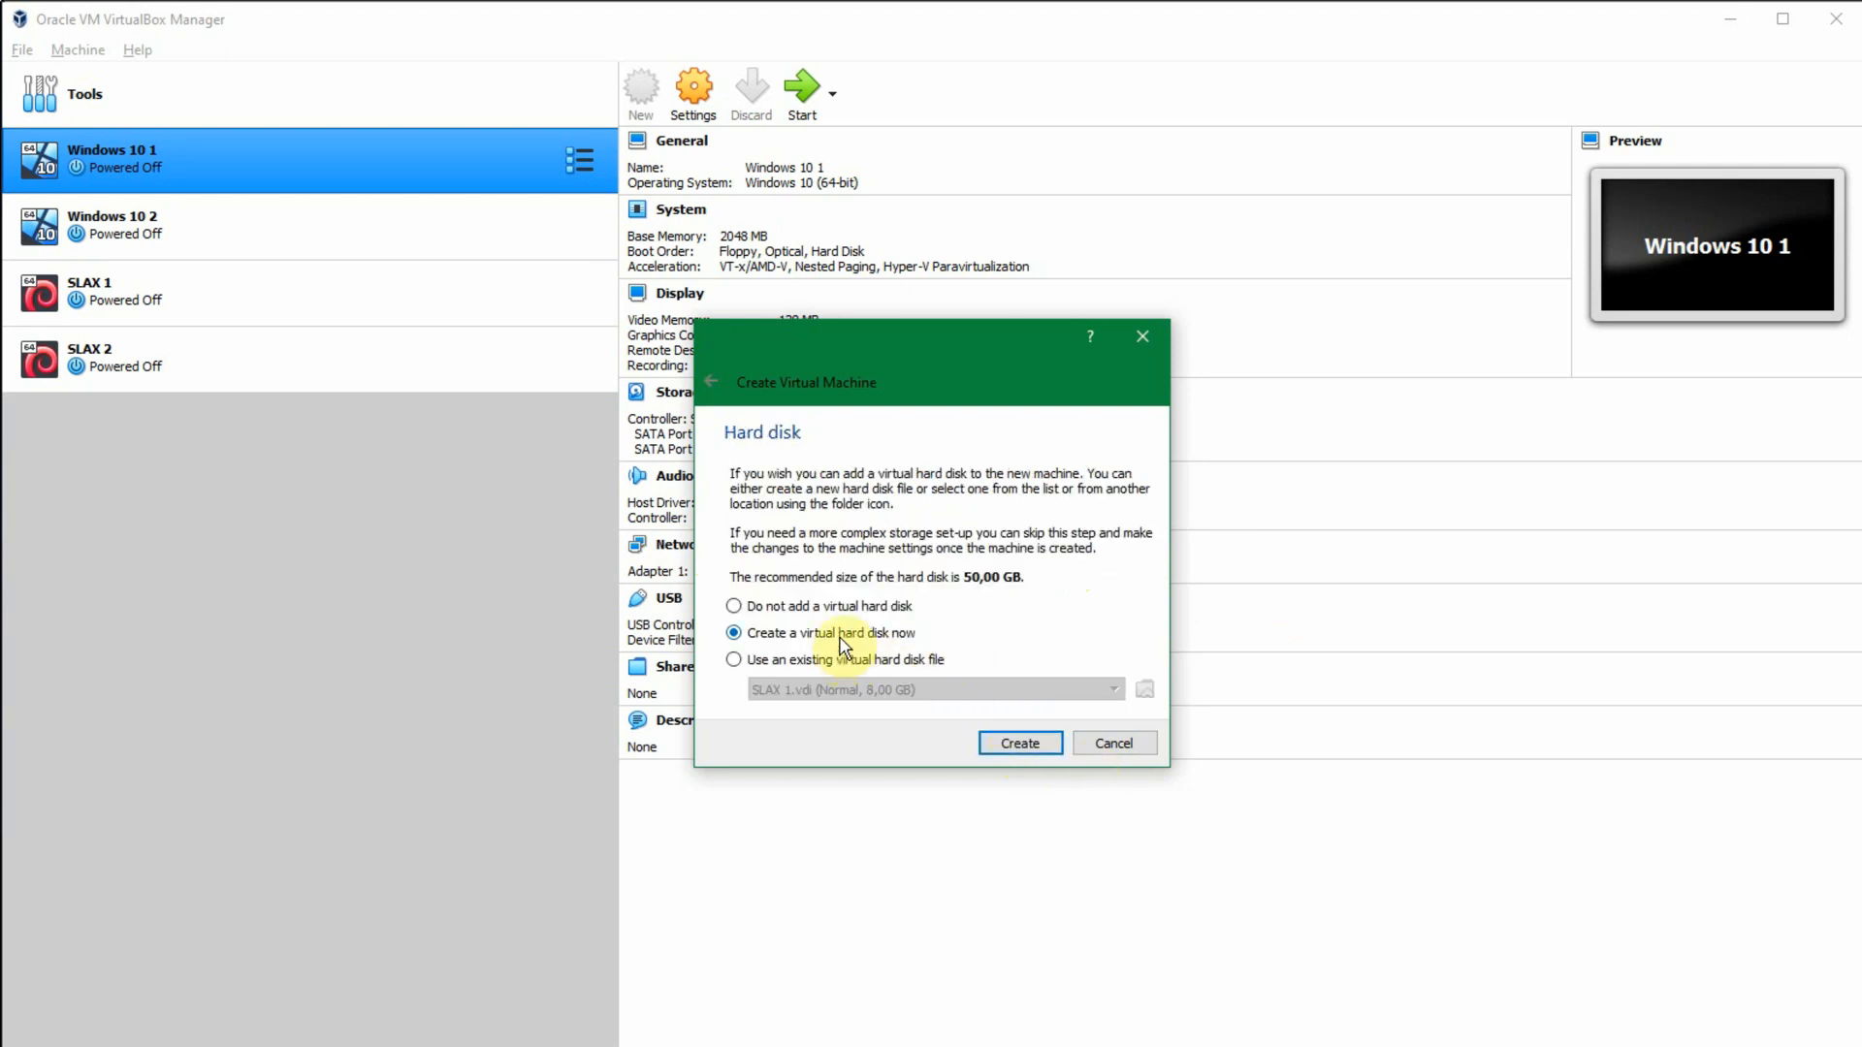
Step: Choose to create a new virtual hard disk of type VDI with dynamically allocated storage
left_click(1024, 743)
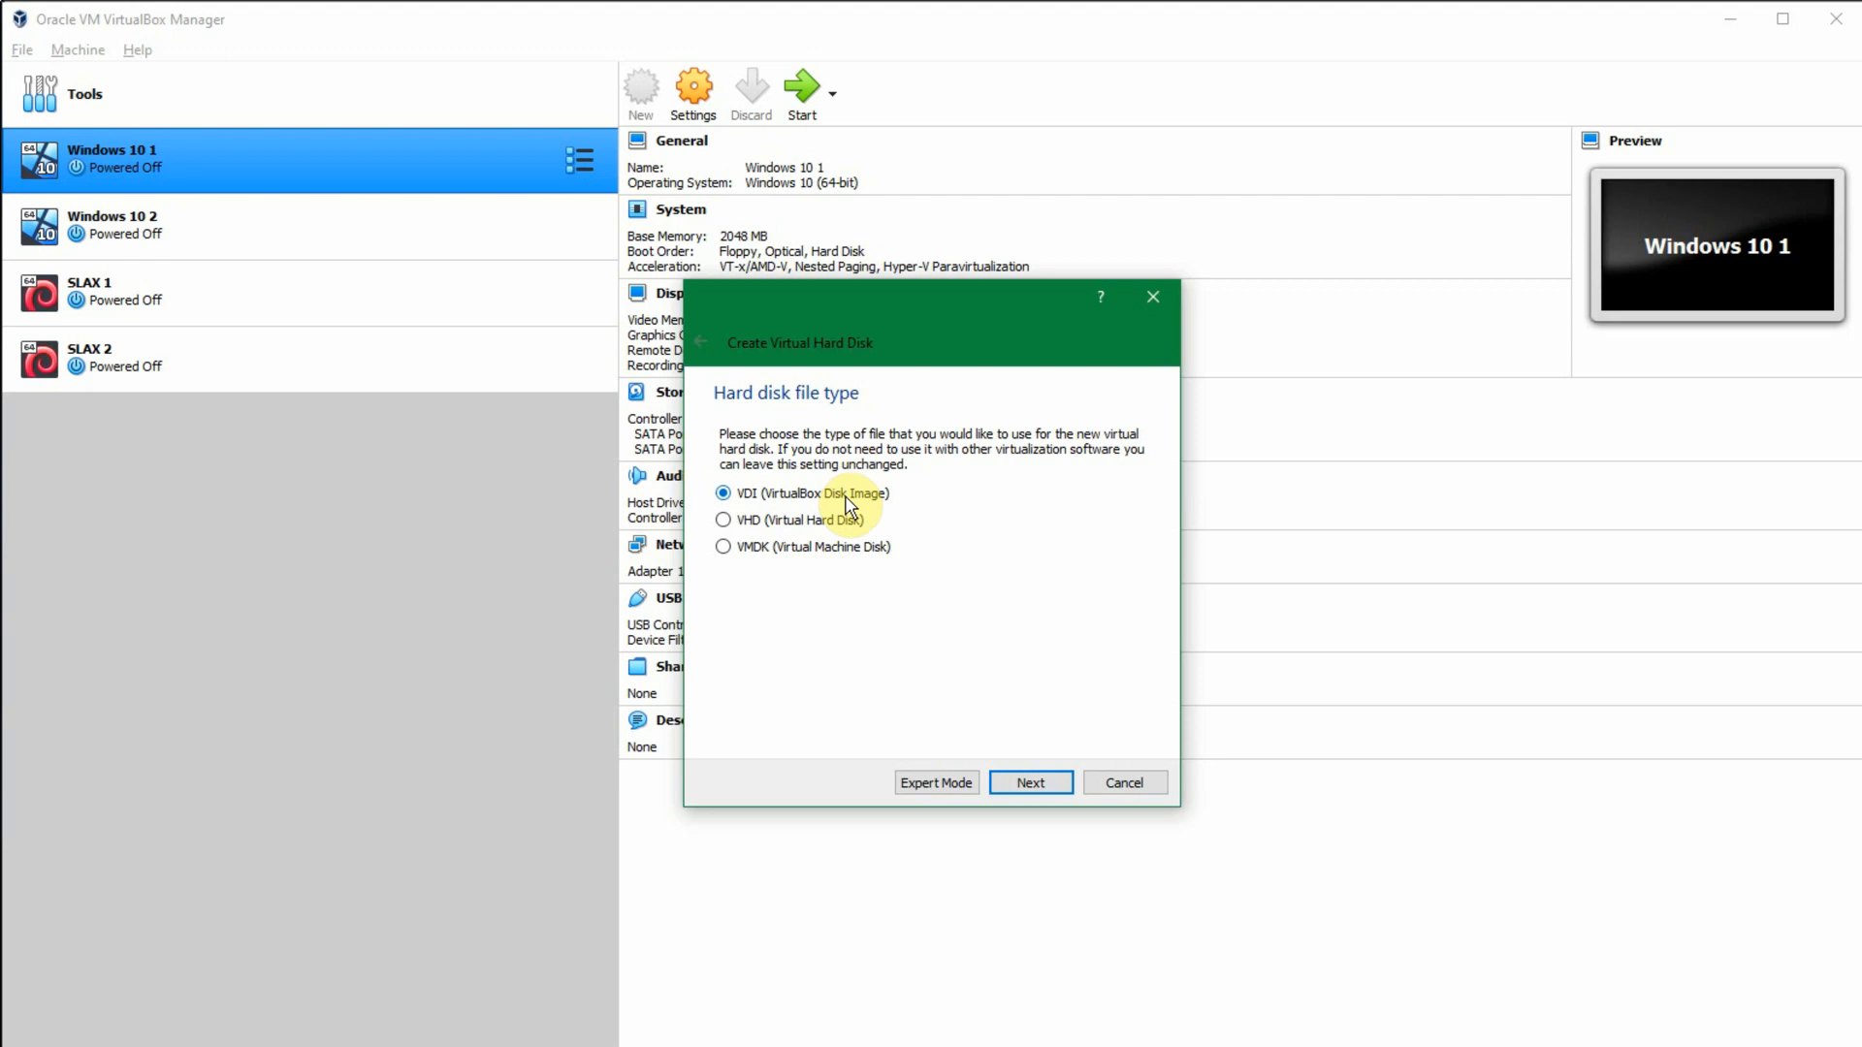
left_click(1023, 780)
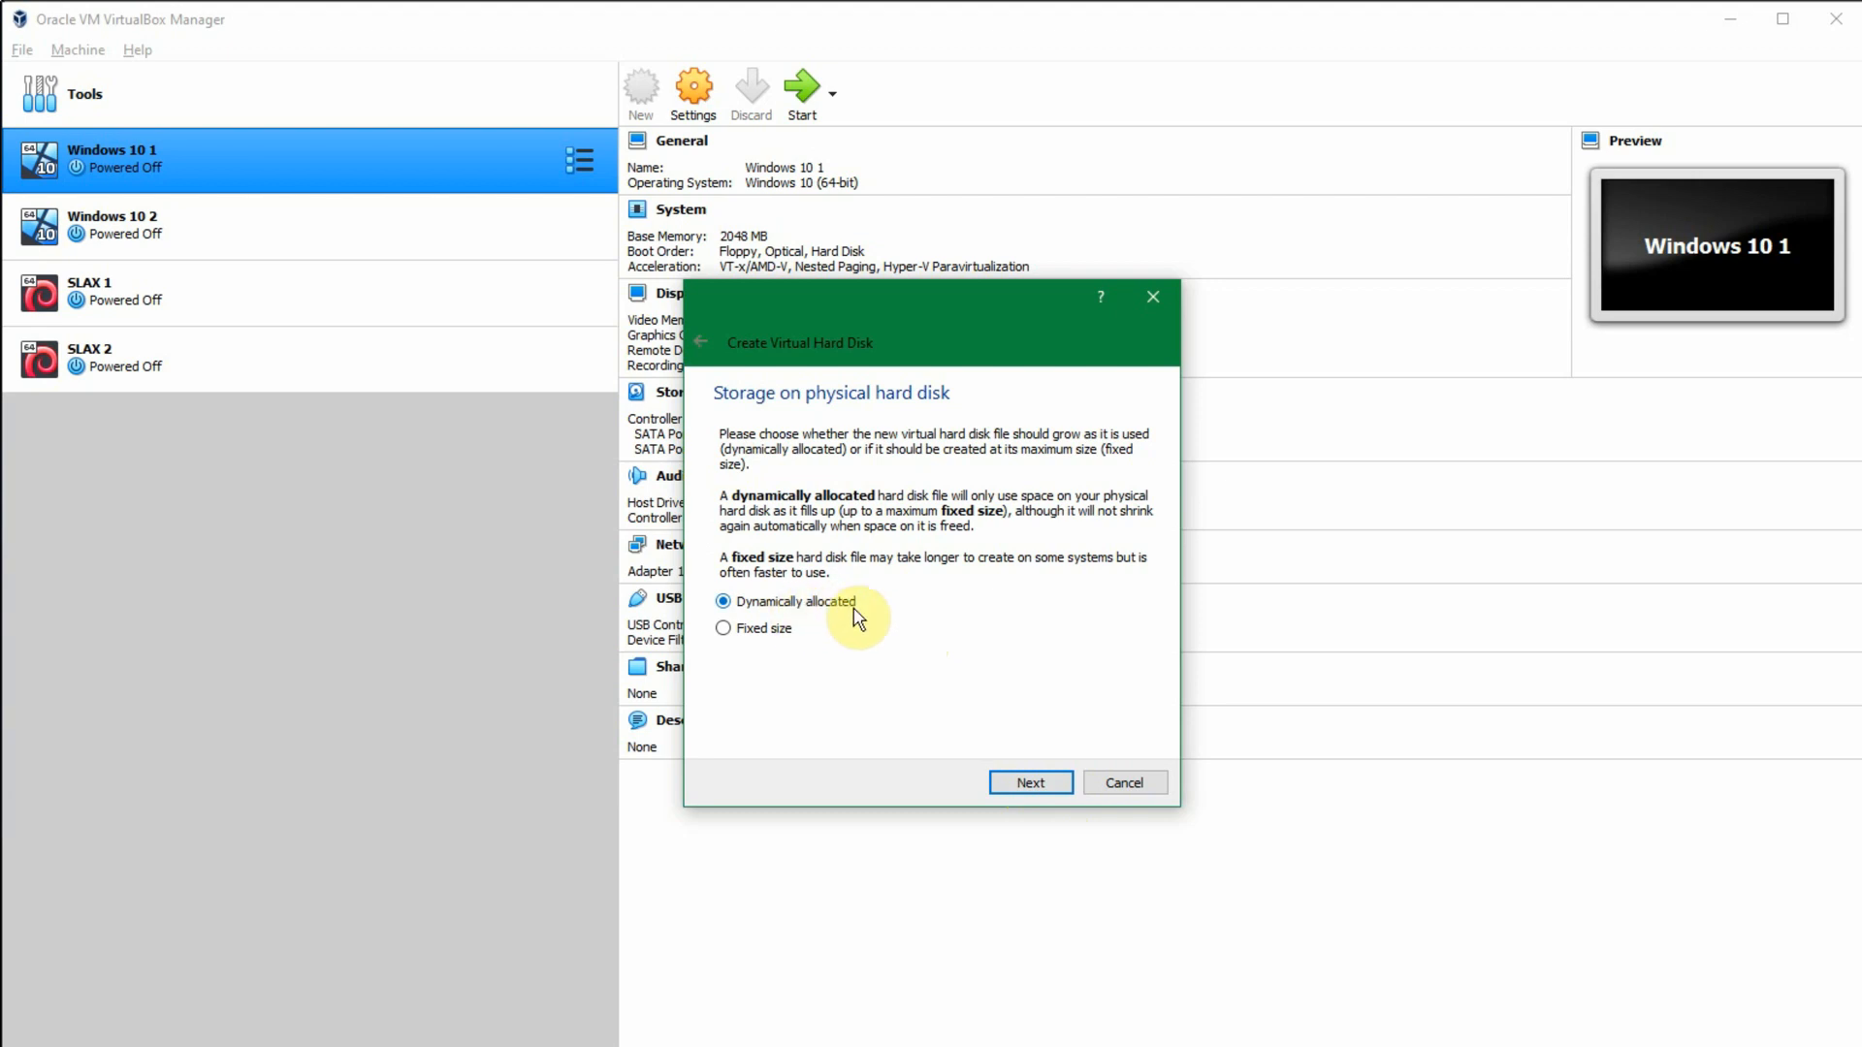
left_click(1025, 785)
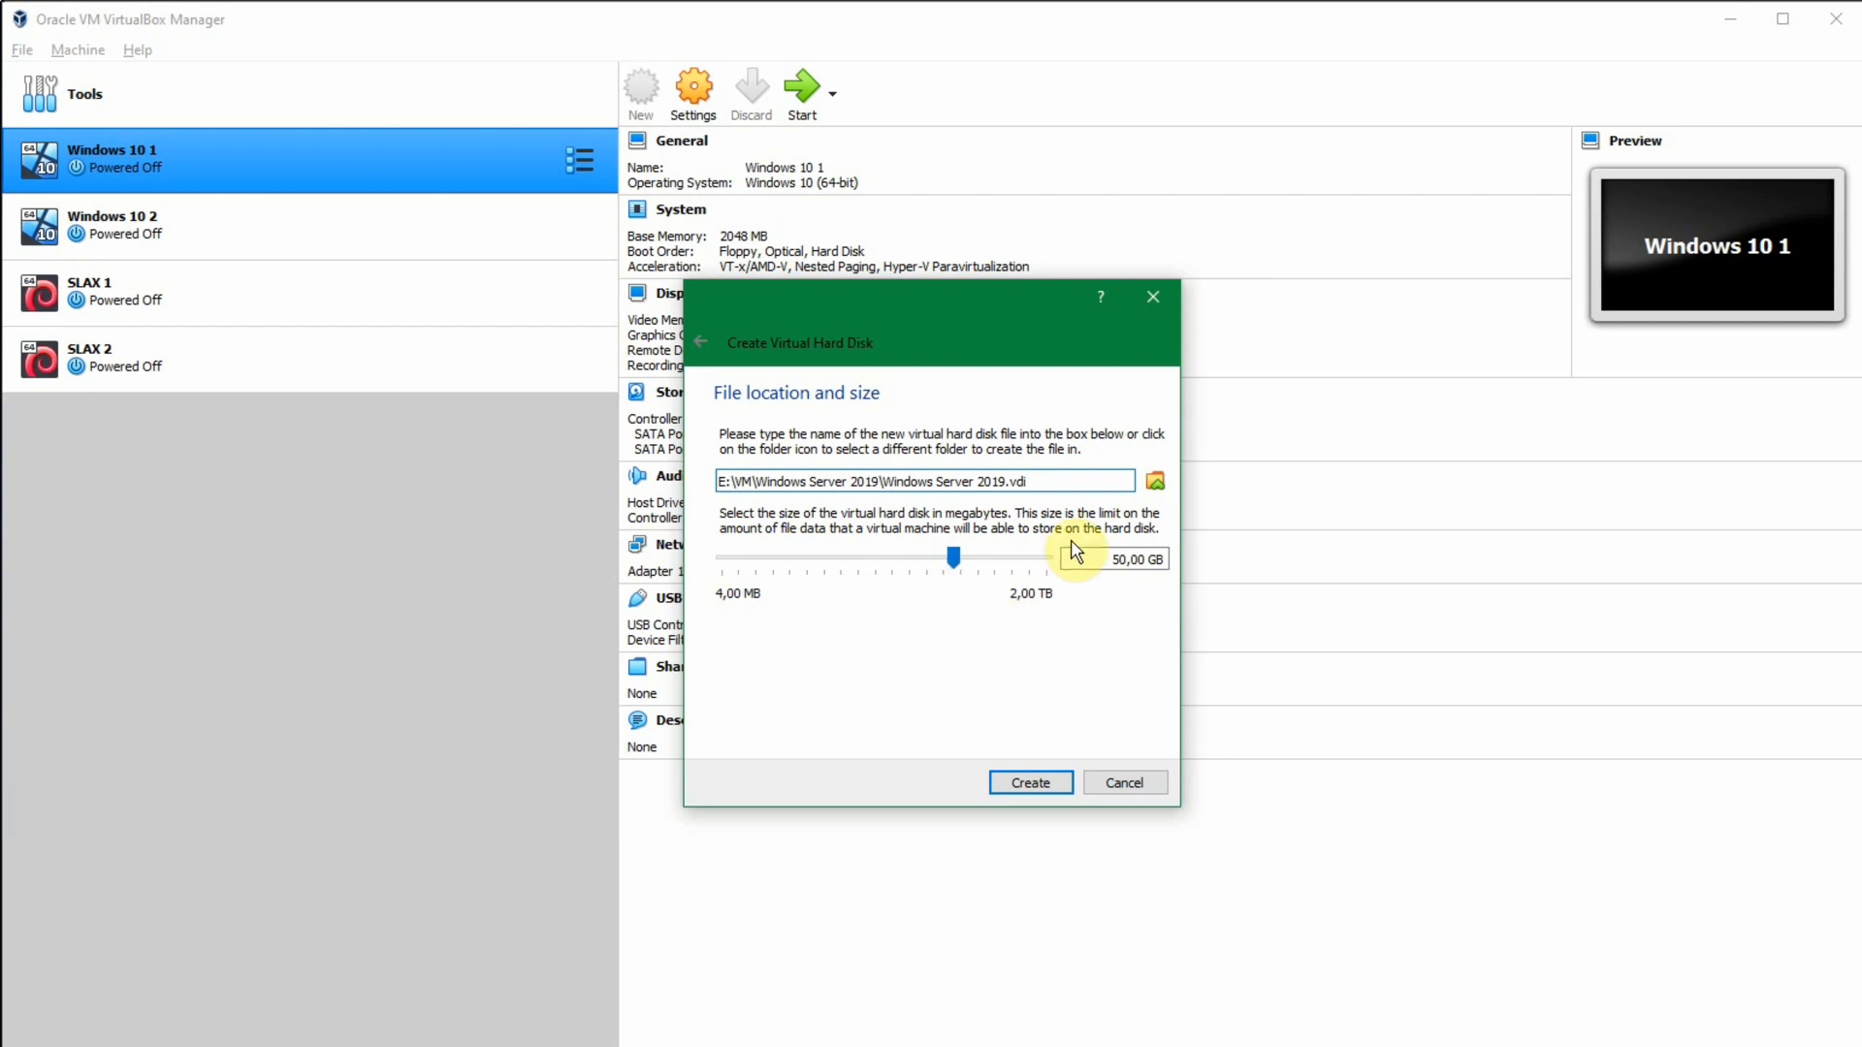
Step: Set the virtual hard disk size to 25 GB, keep the file name Windows Server 2019.vdi, and create the disk
left_click_drag(1106, 560, 1127, 557)
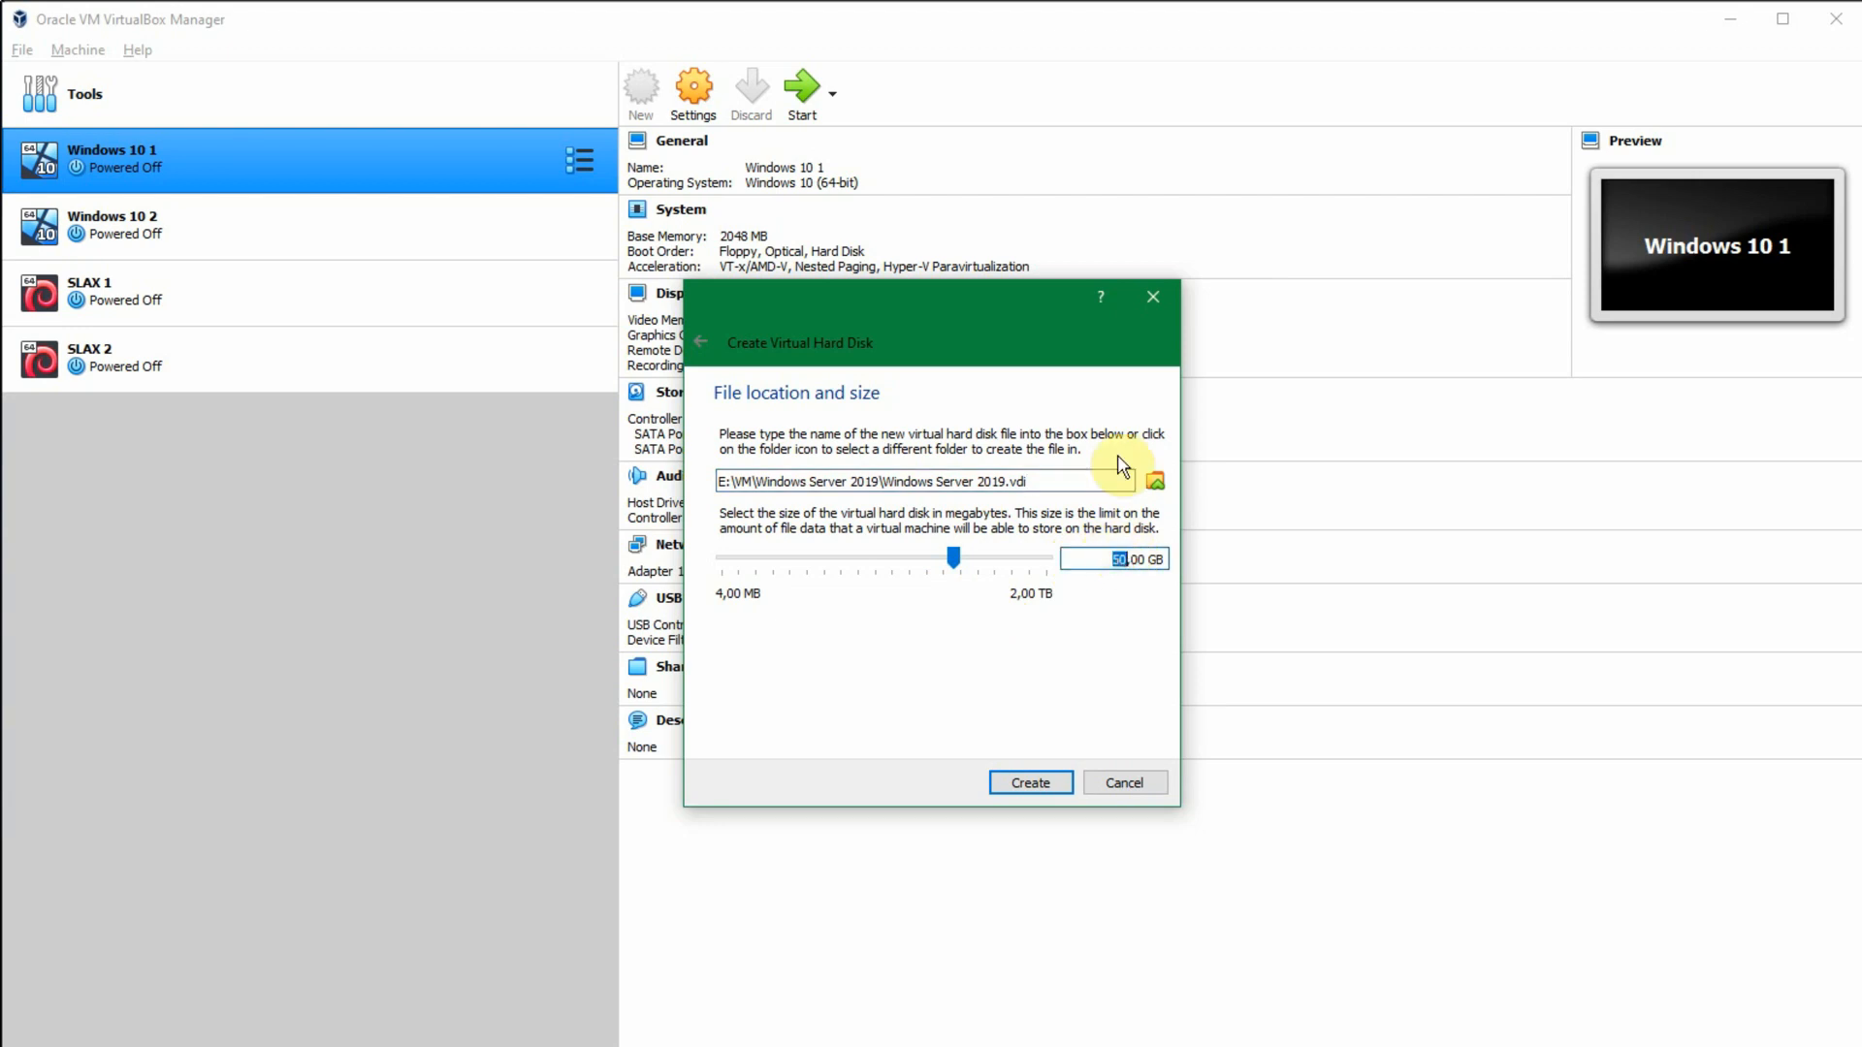
type("25")
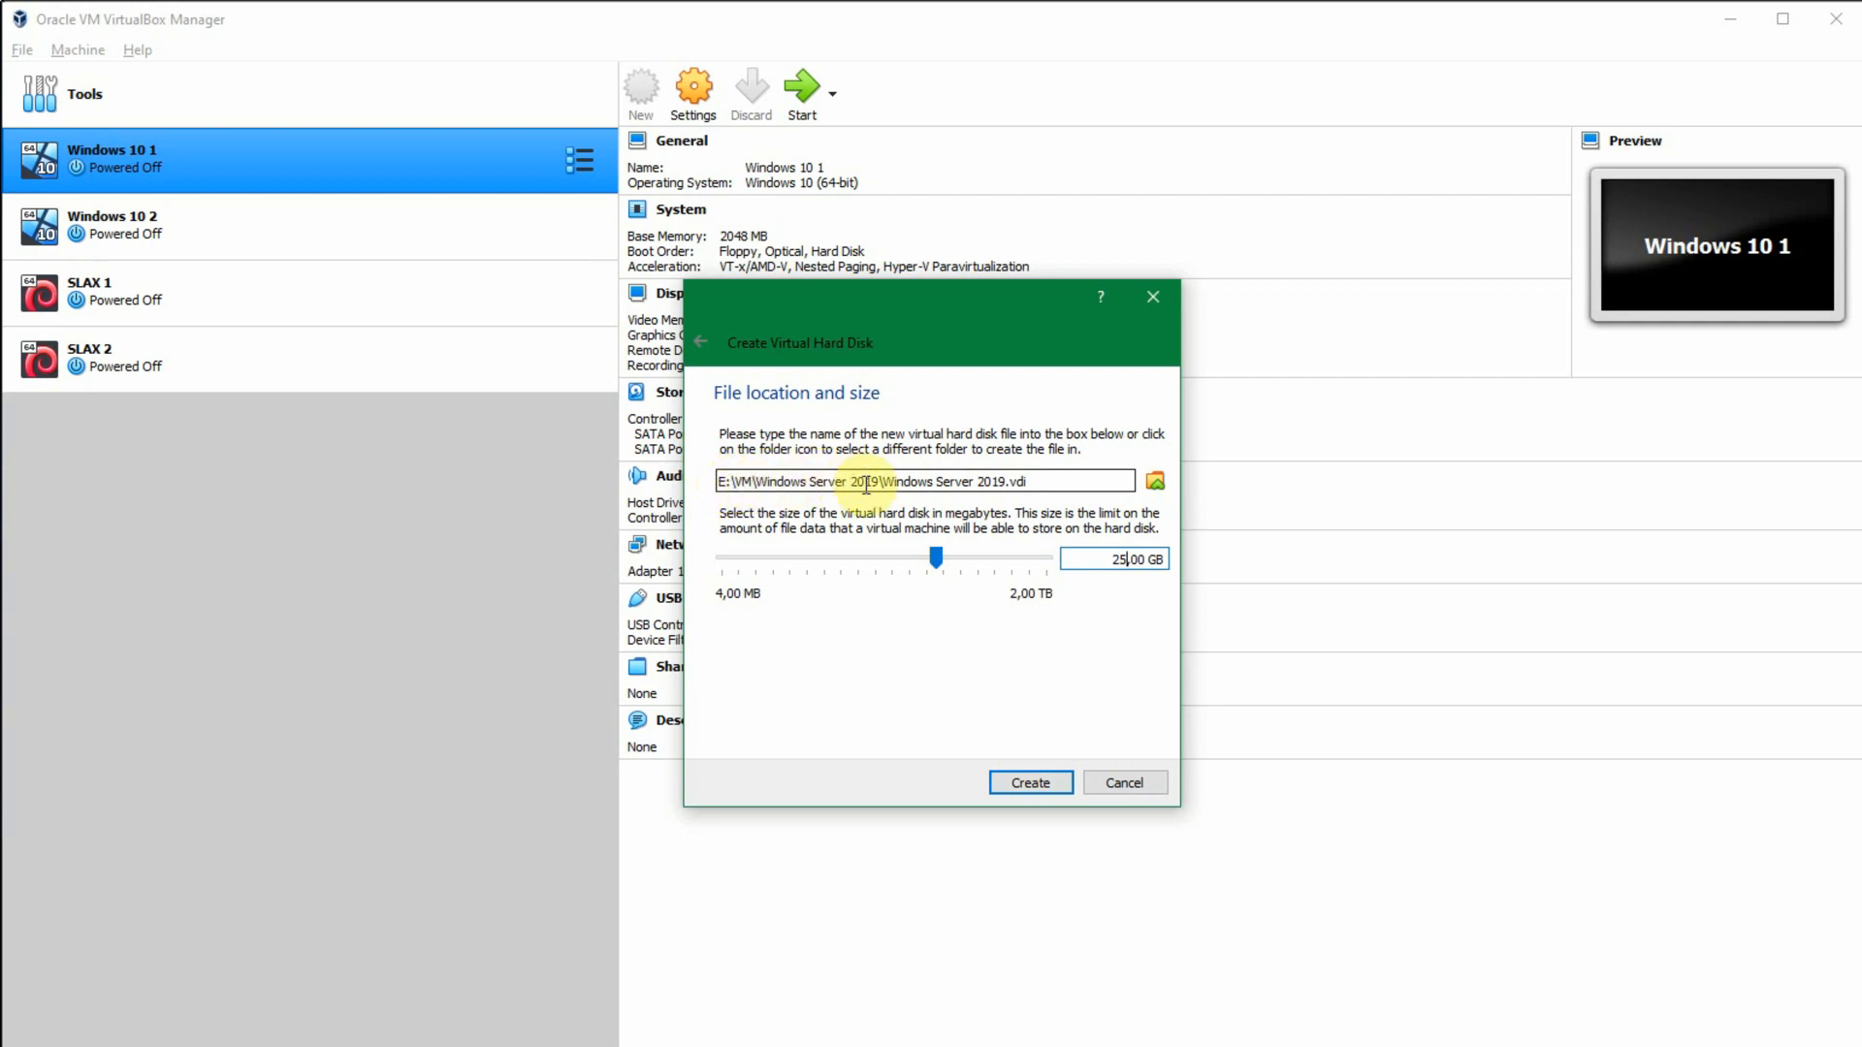
left_click_drag(891, 479, 1051, 479)
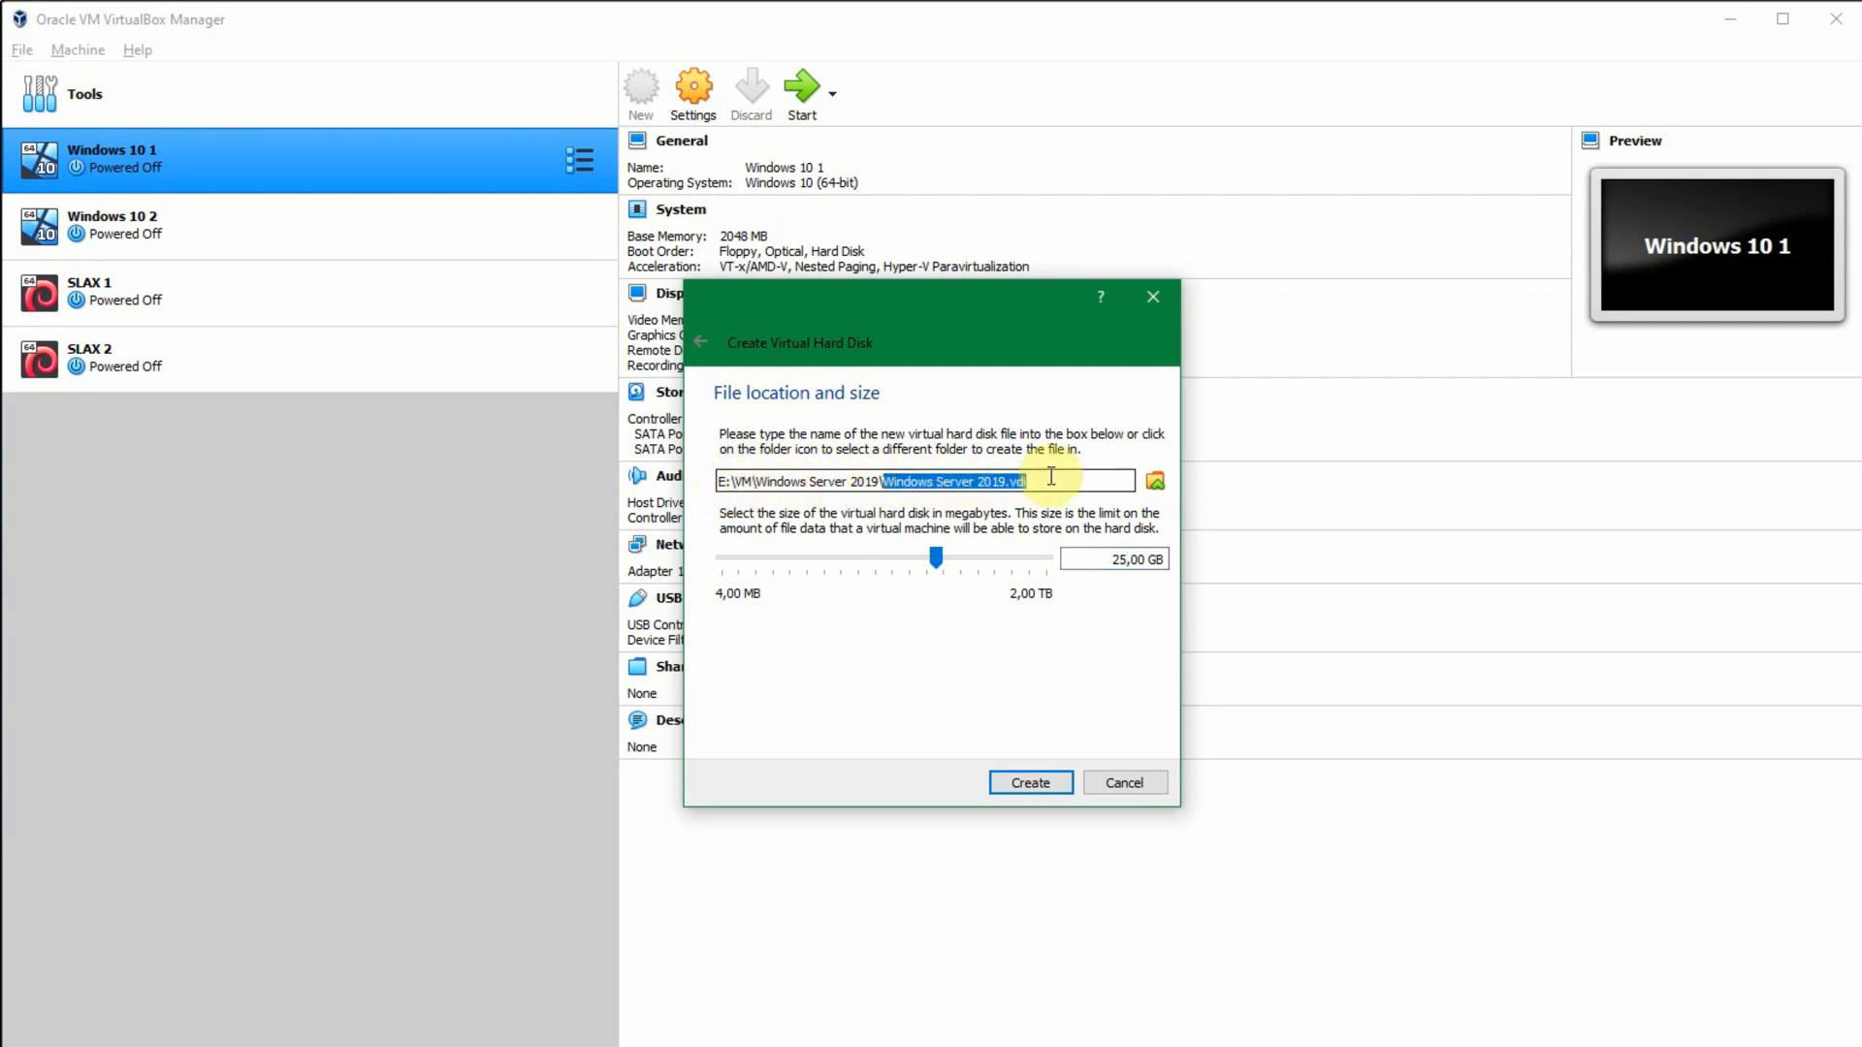
left_click(1055, 479)
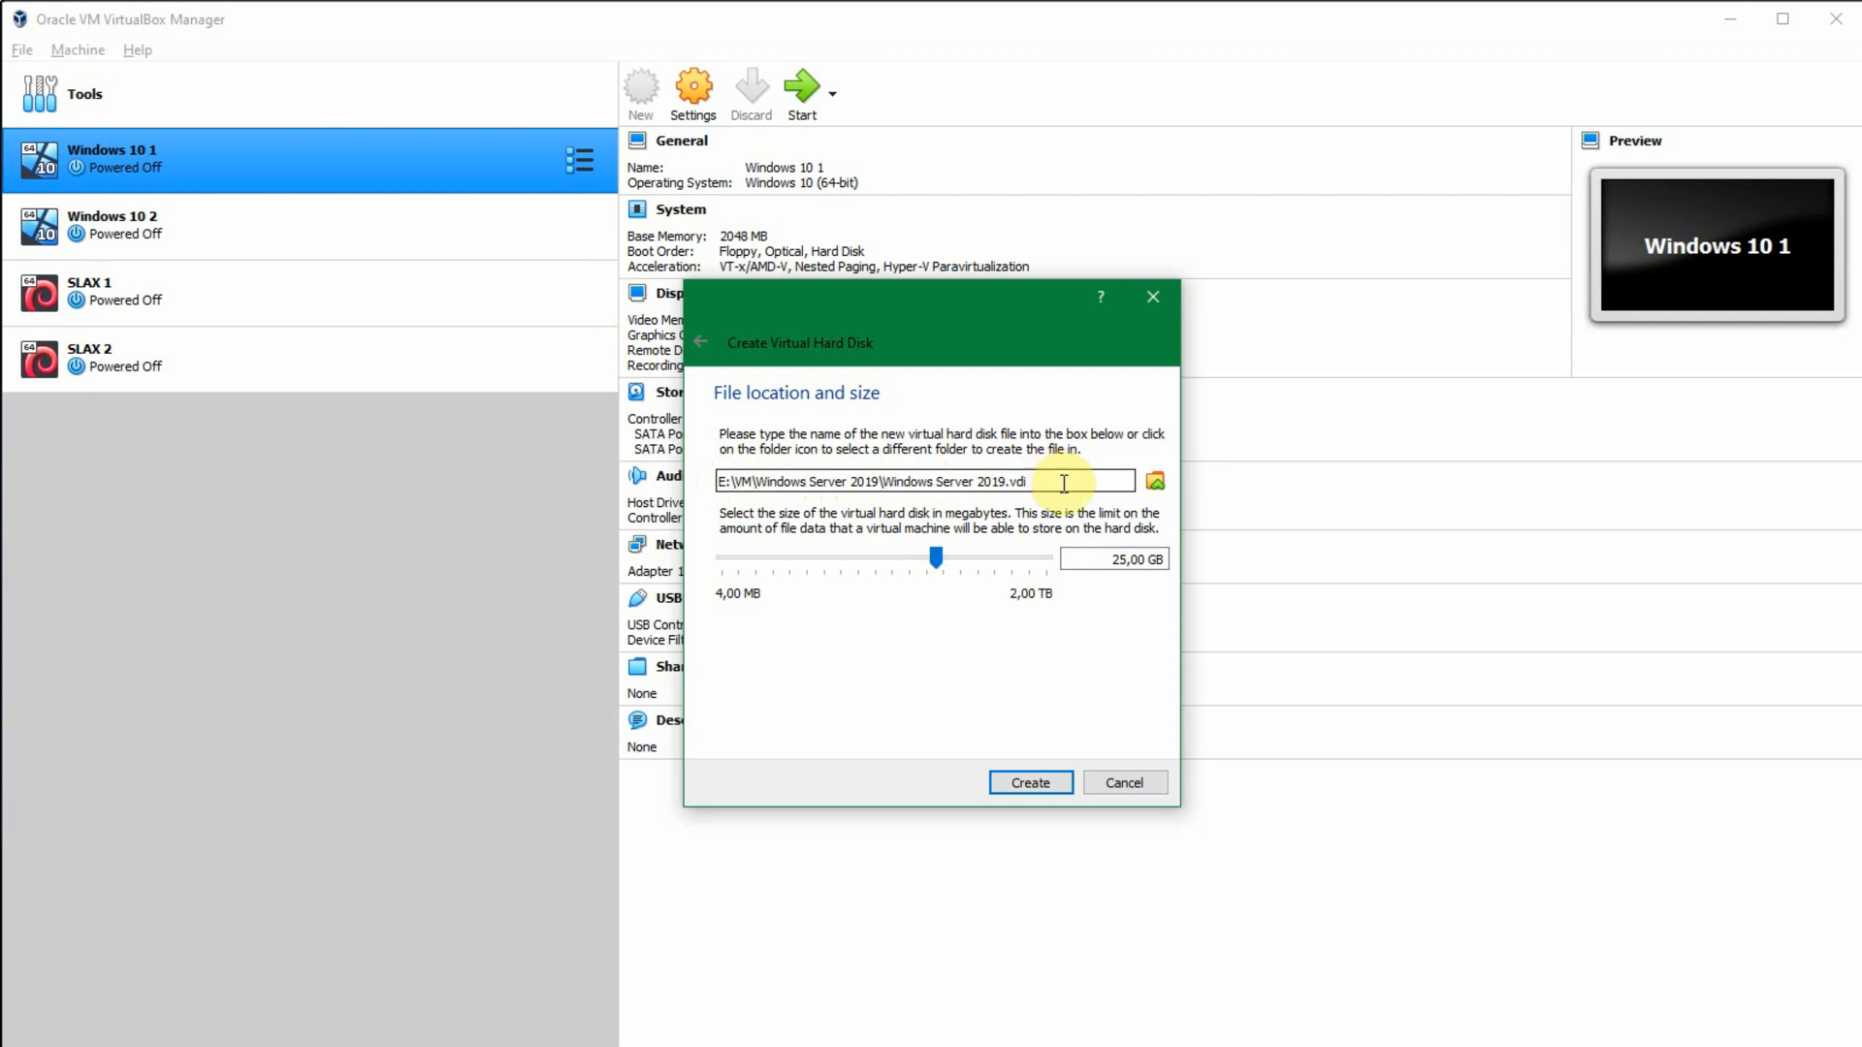
left_click(1041, 785)
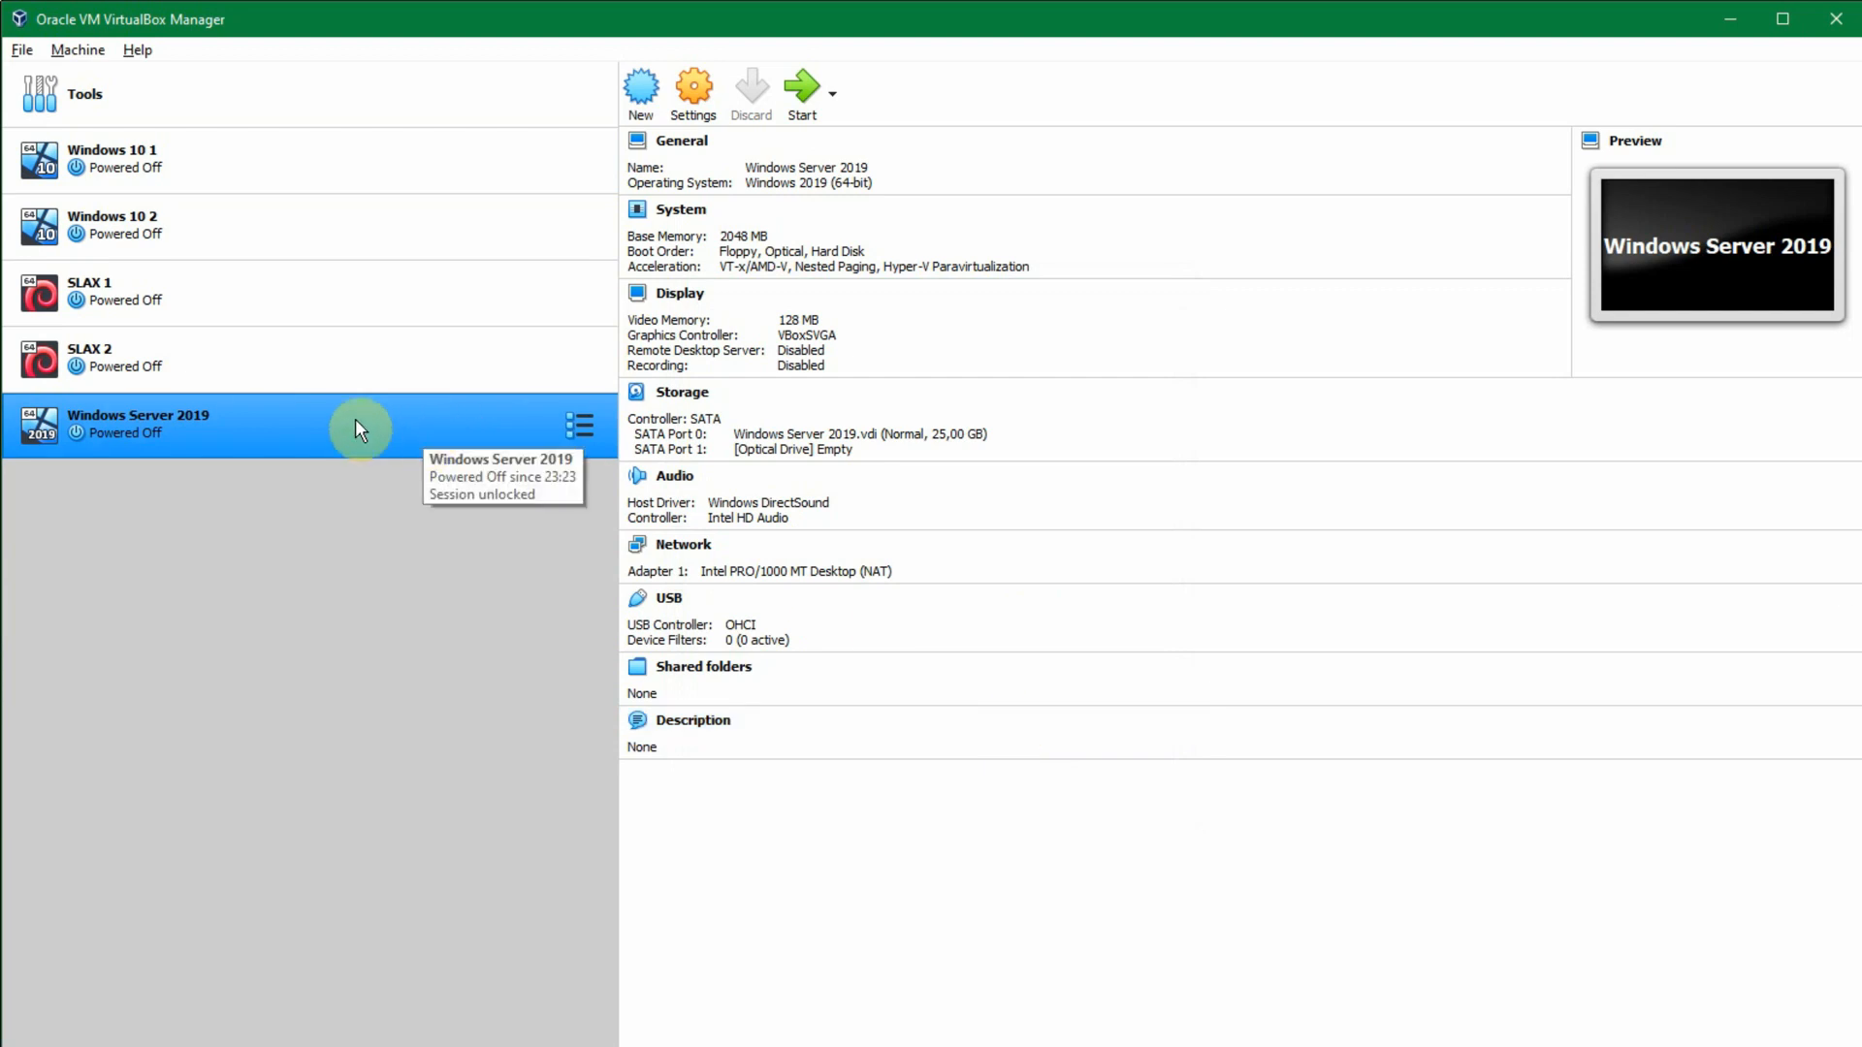
Step: Open the Windows Server 2019 machine's settings, keep USB Tablet as the pointing device, and review the general, system and display options
right_click(289, 429)
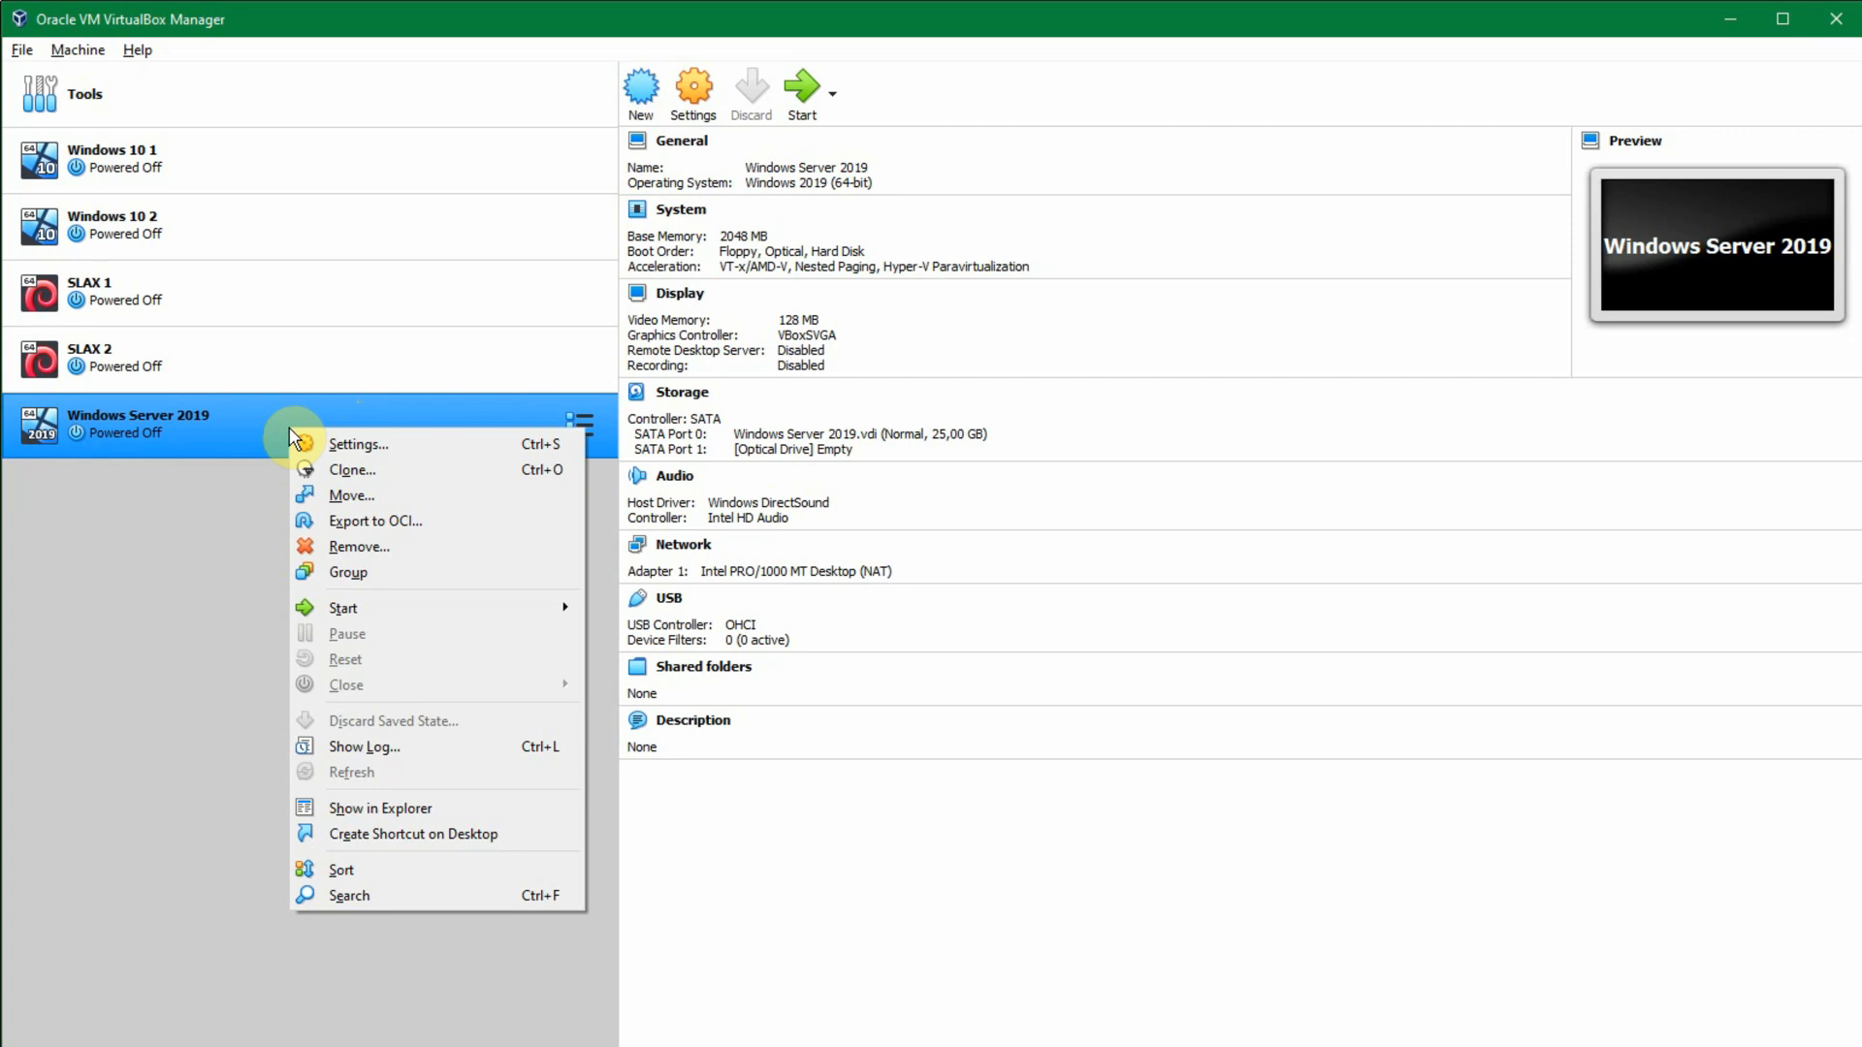
left_click(359, 446)
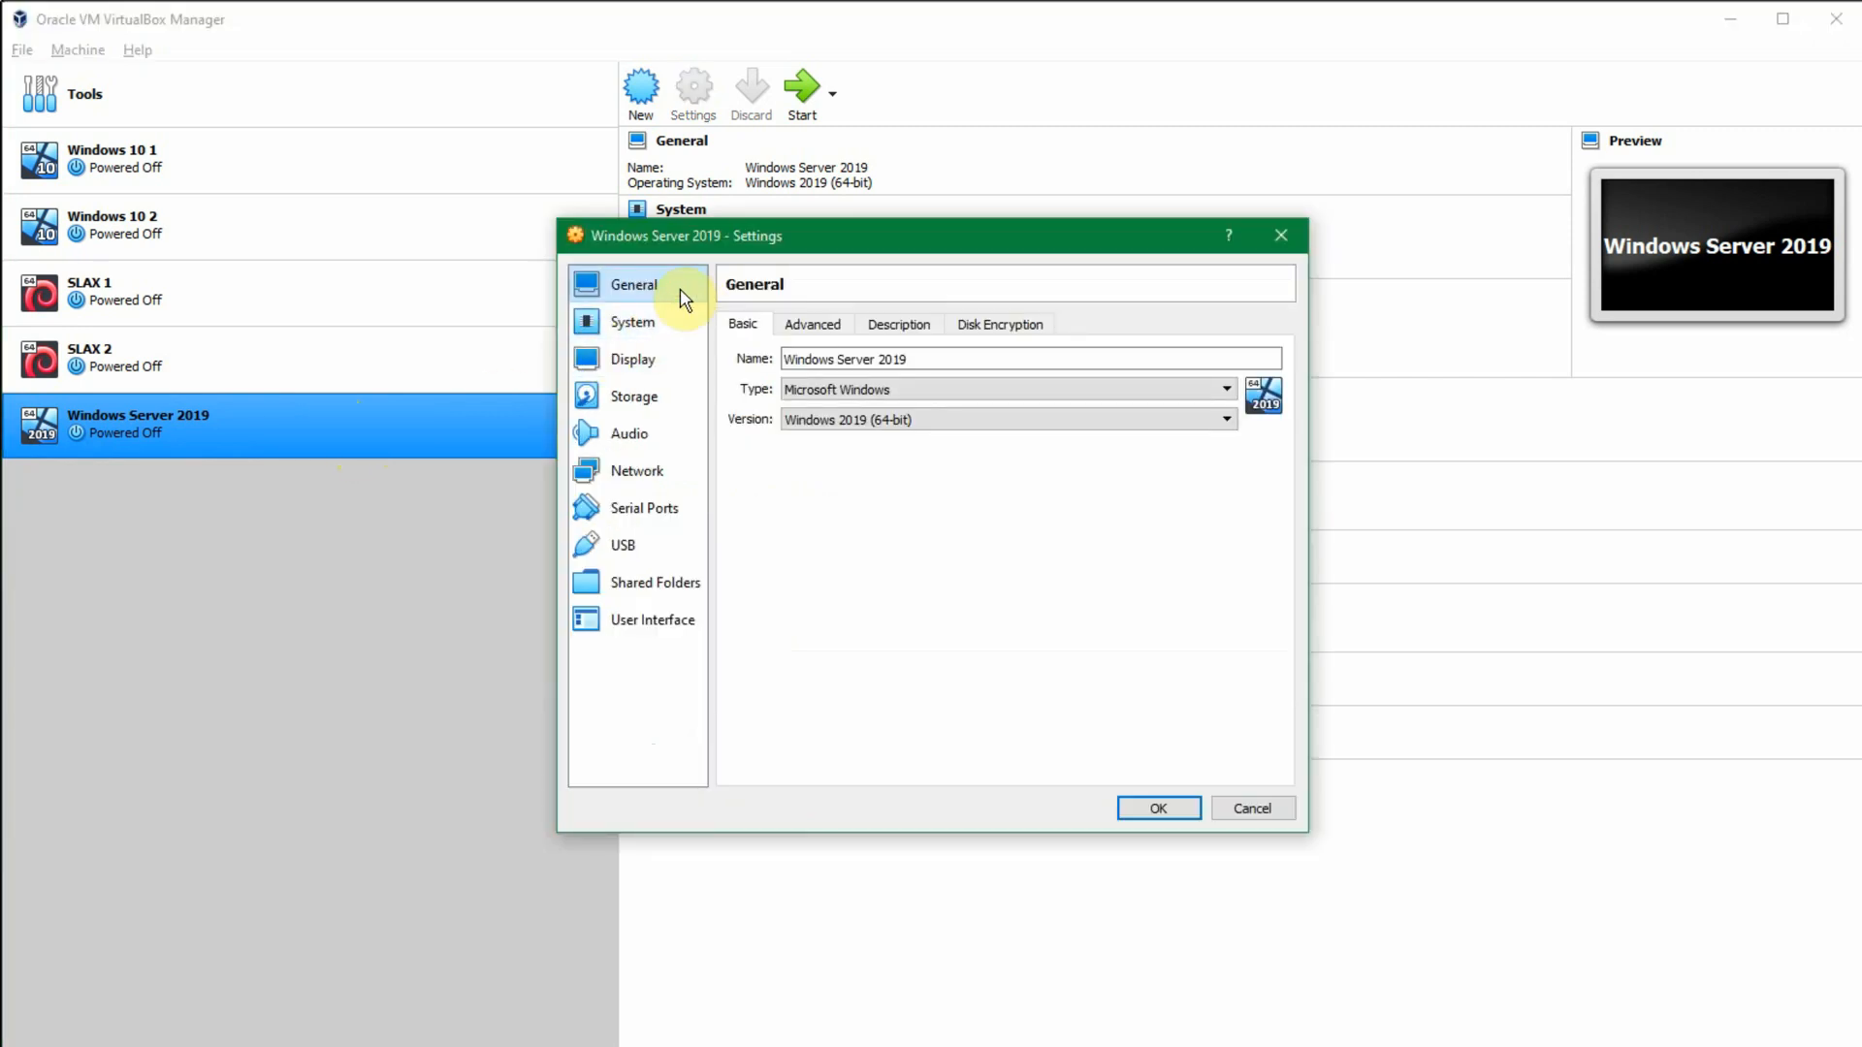
left_click(911, 357)
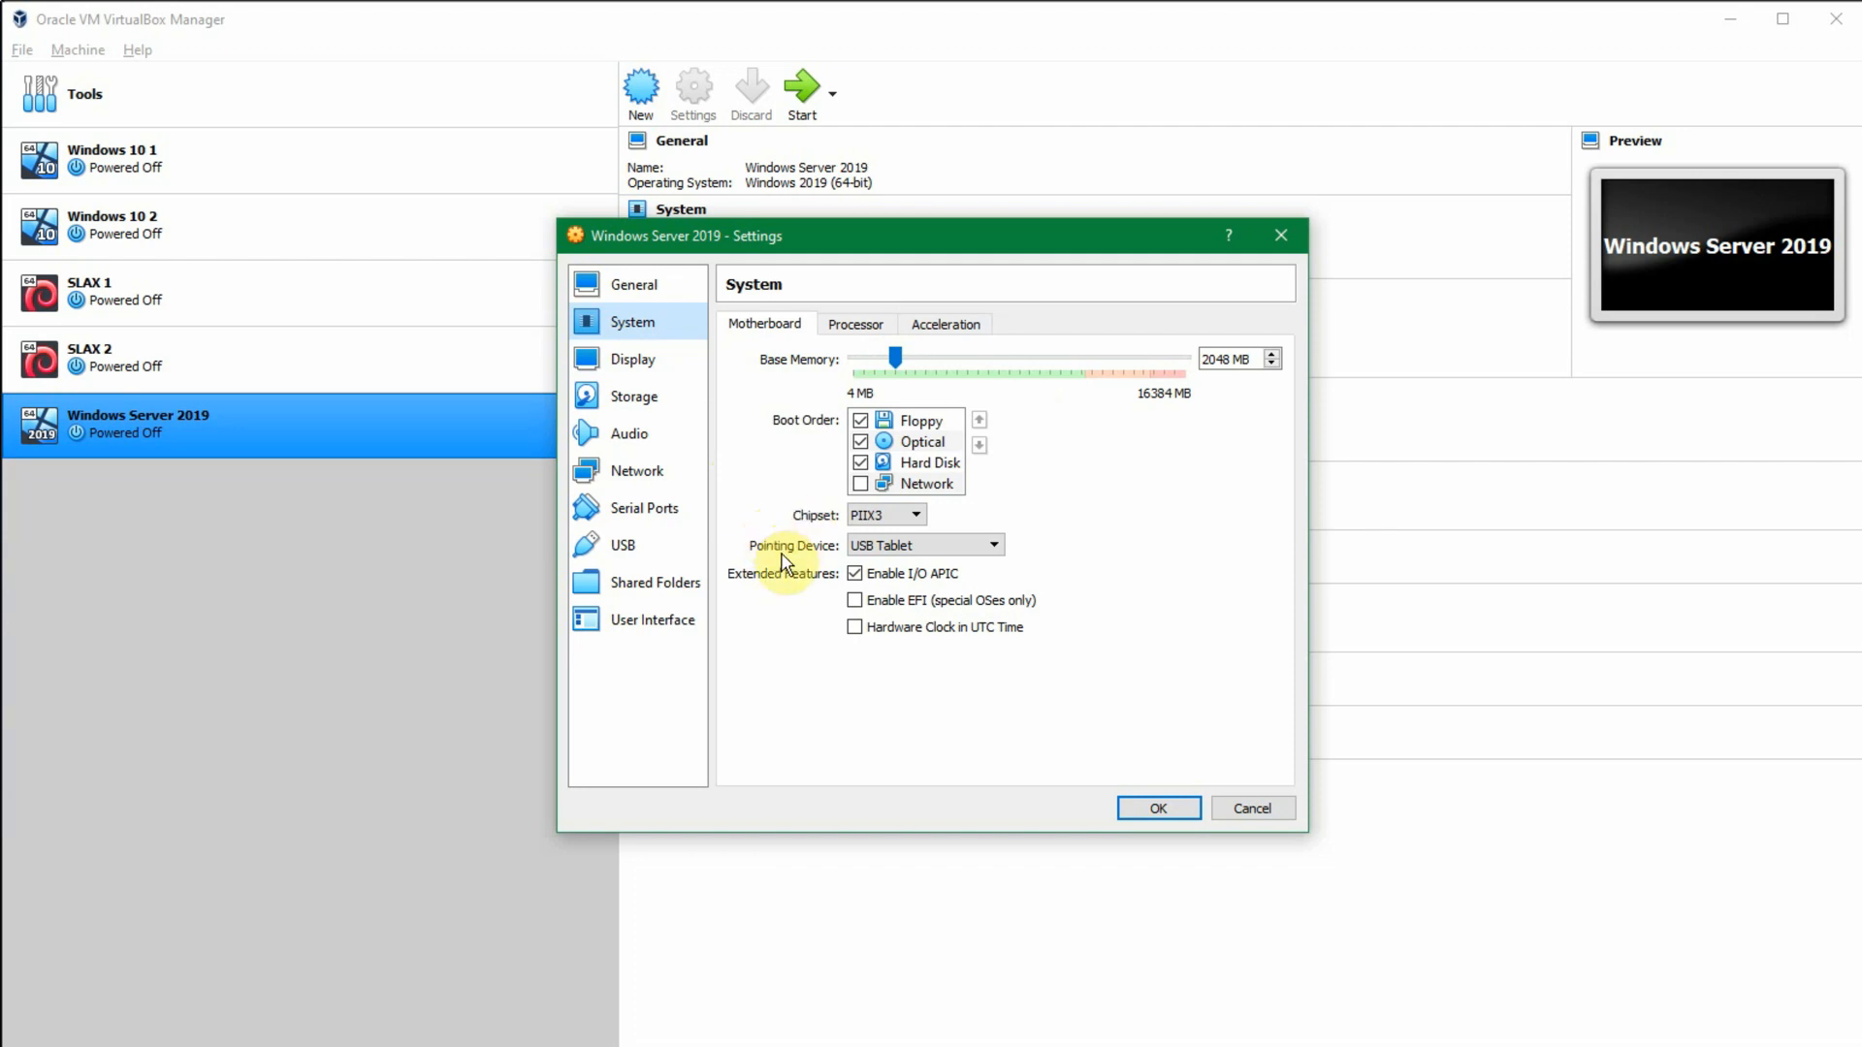
left_click(893, 517)
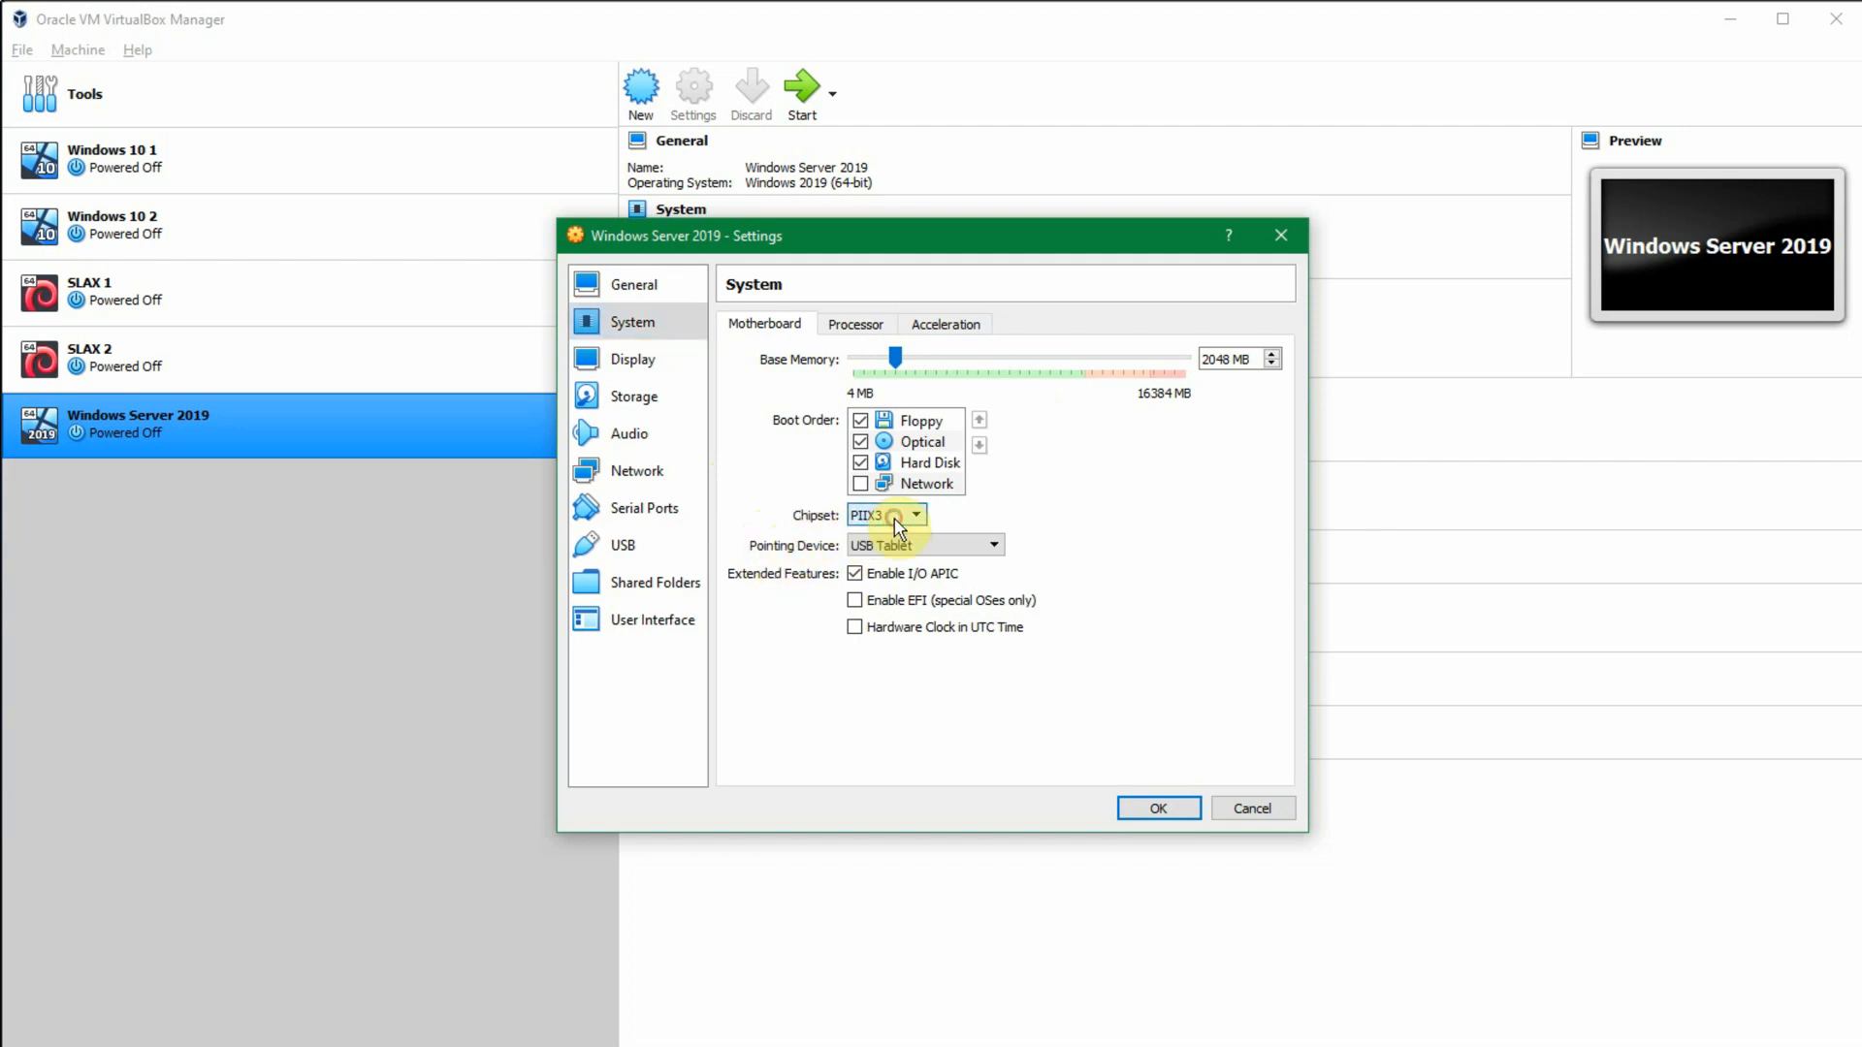
left_click(898, 545)
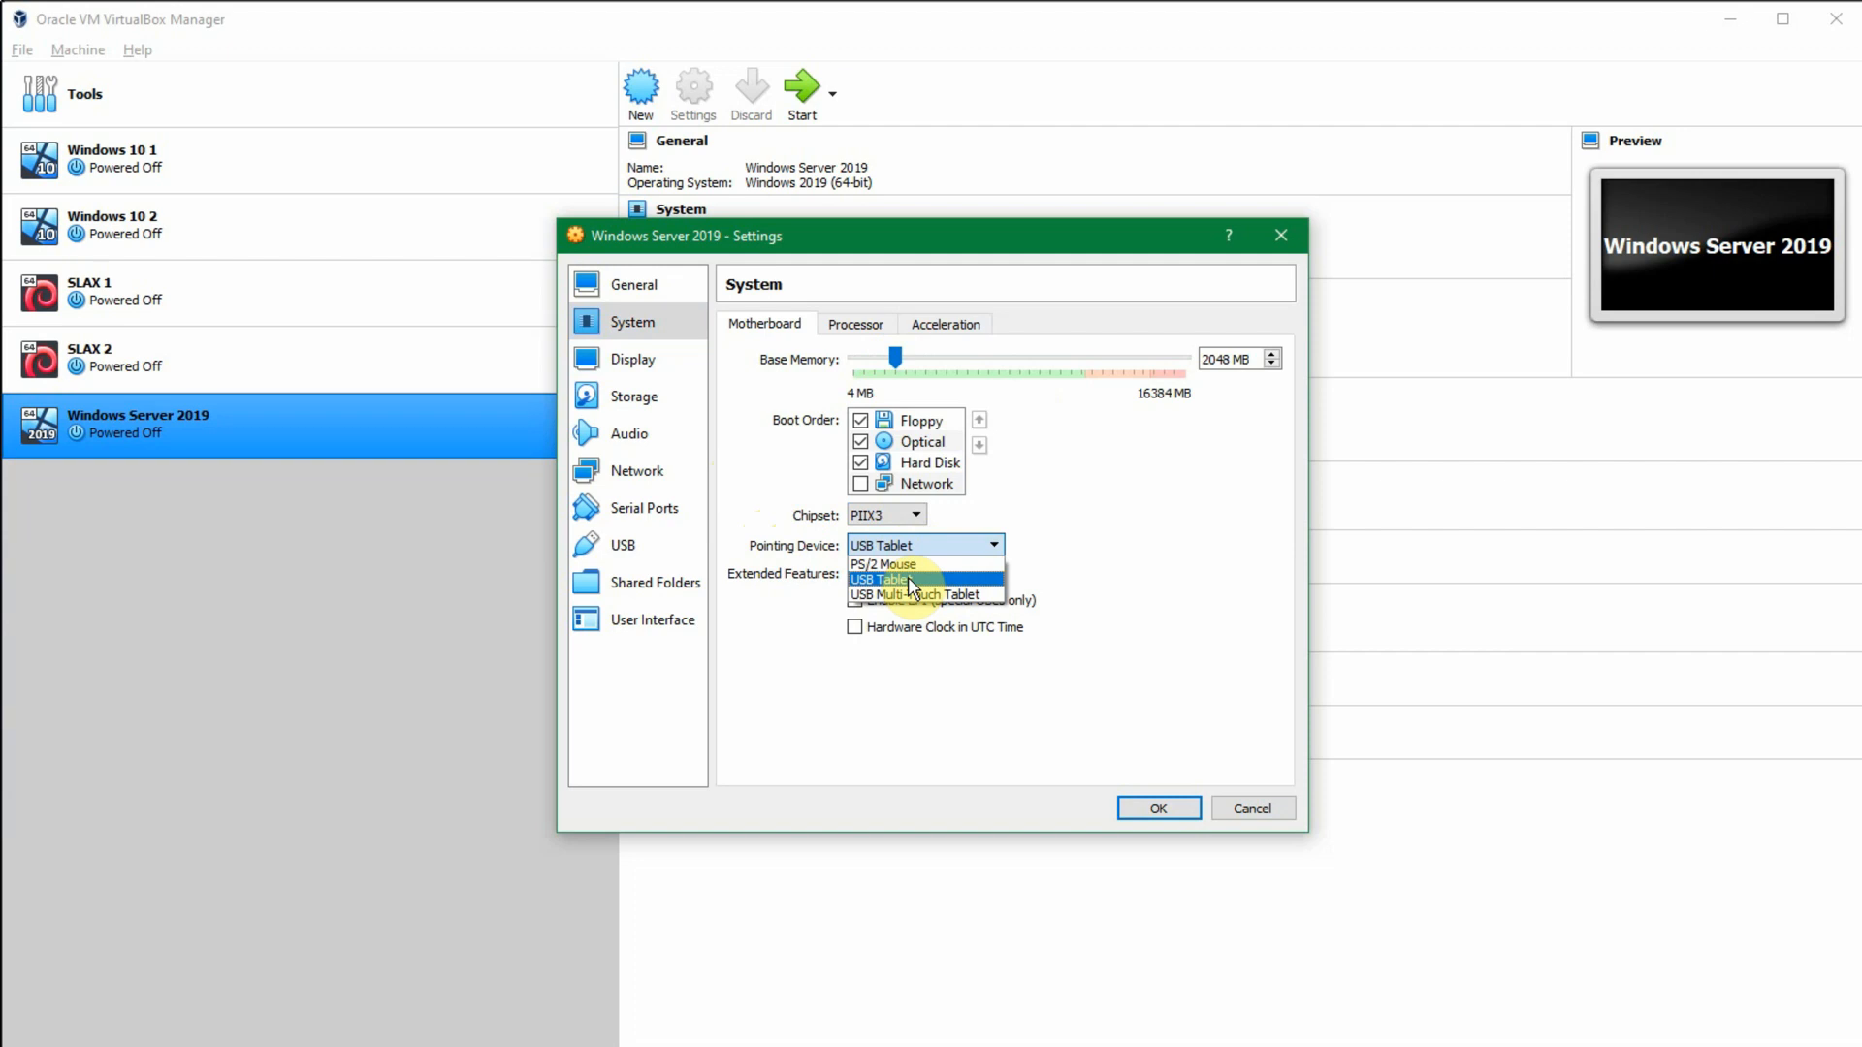
left_click(907, 578)
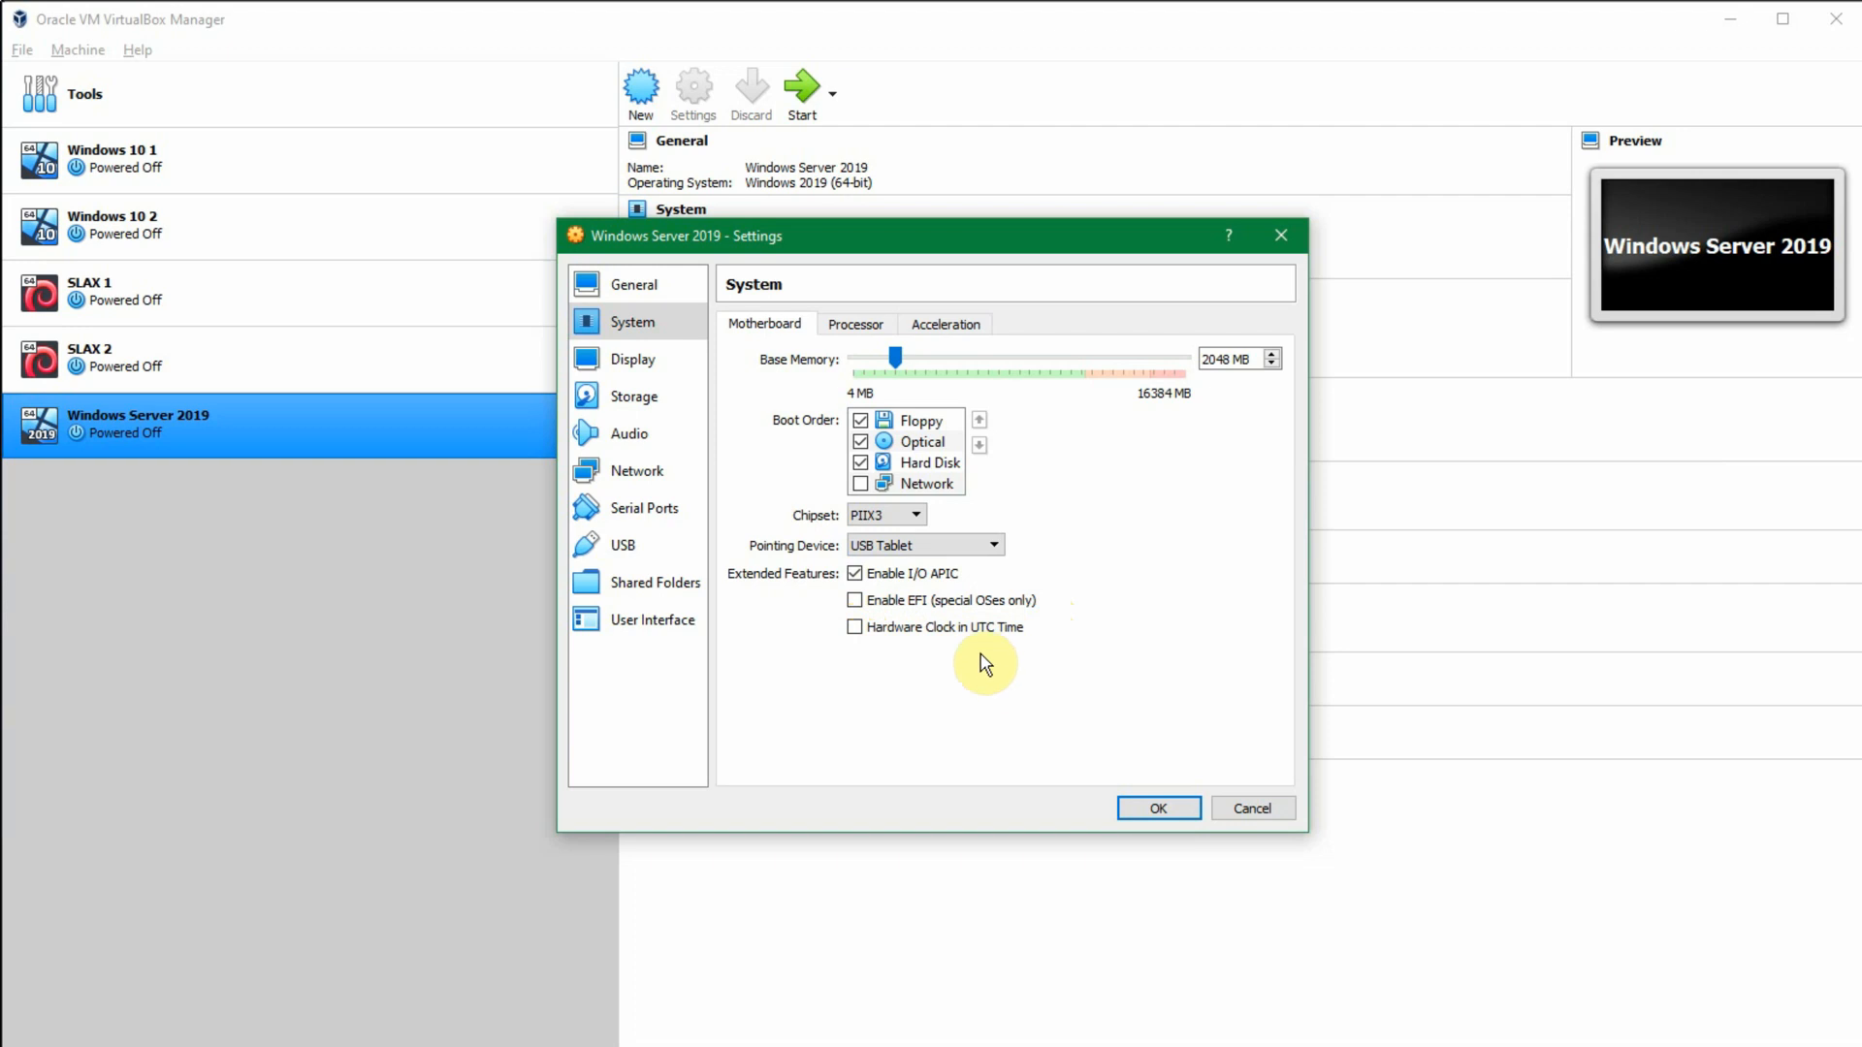
left_click(665, 361)
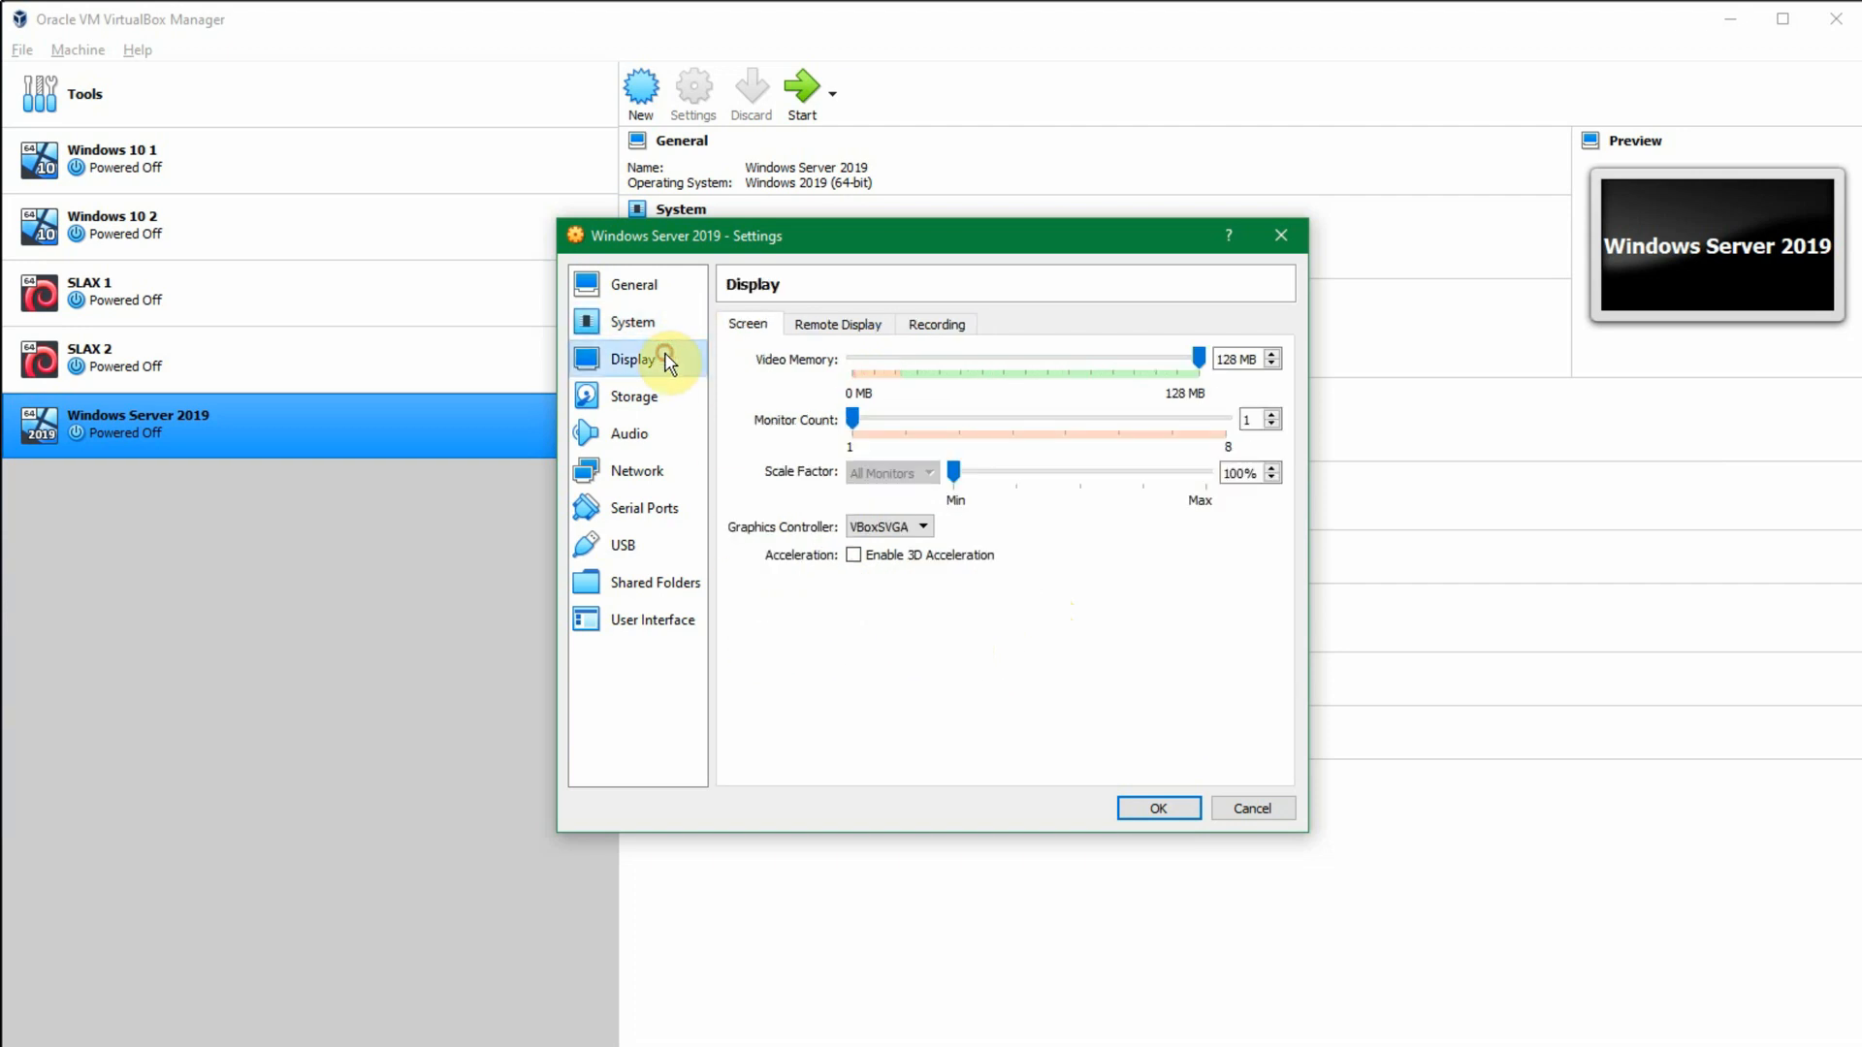
Step: Attach the disk file 17763.3650.221105-1748.rs5_release_svc_refresh_SERVER_EVAL_x64FRE_en-us.iso to the machine's empty optical drive on SATA Port 1
left_click(676, 403)
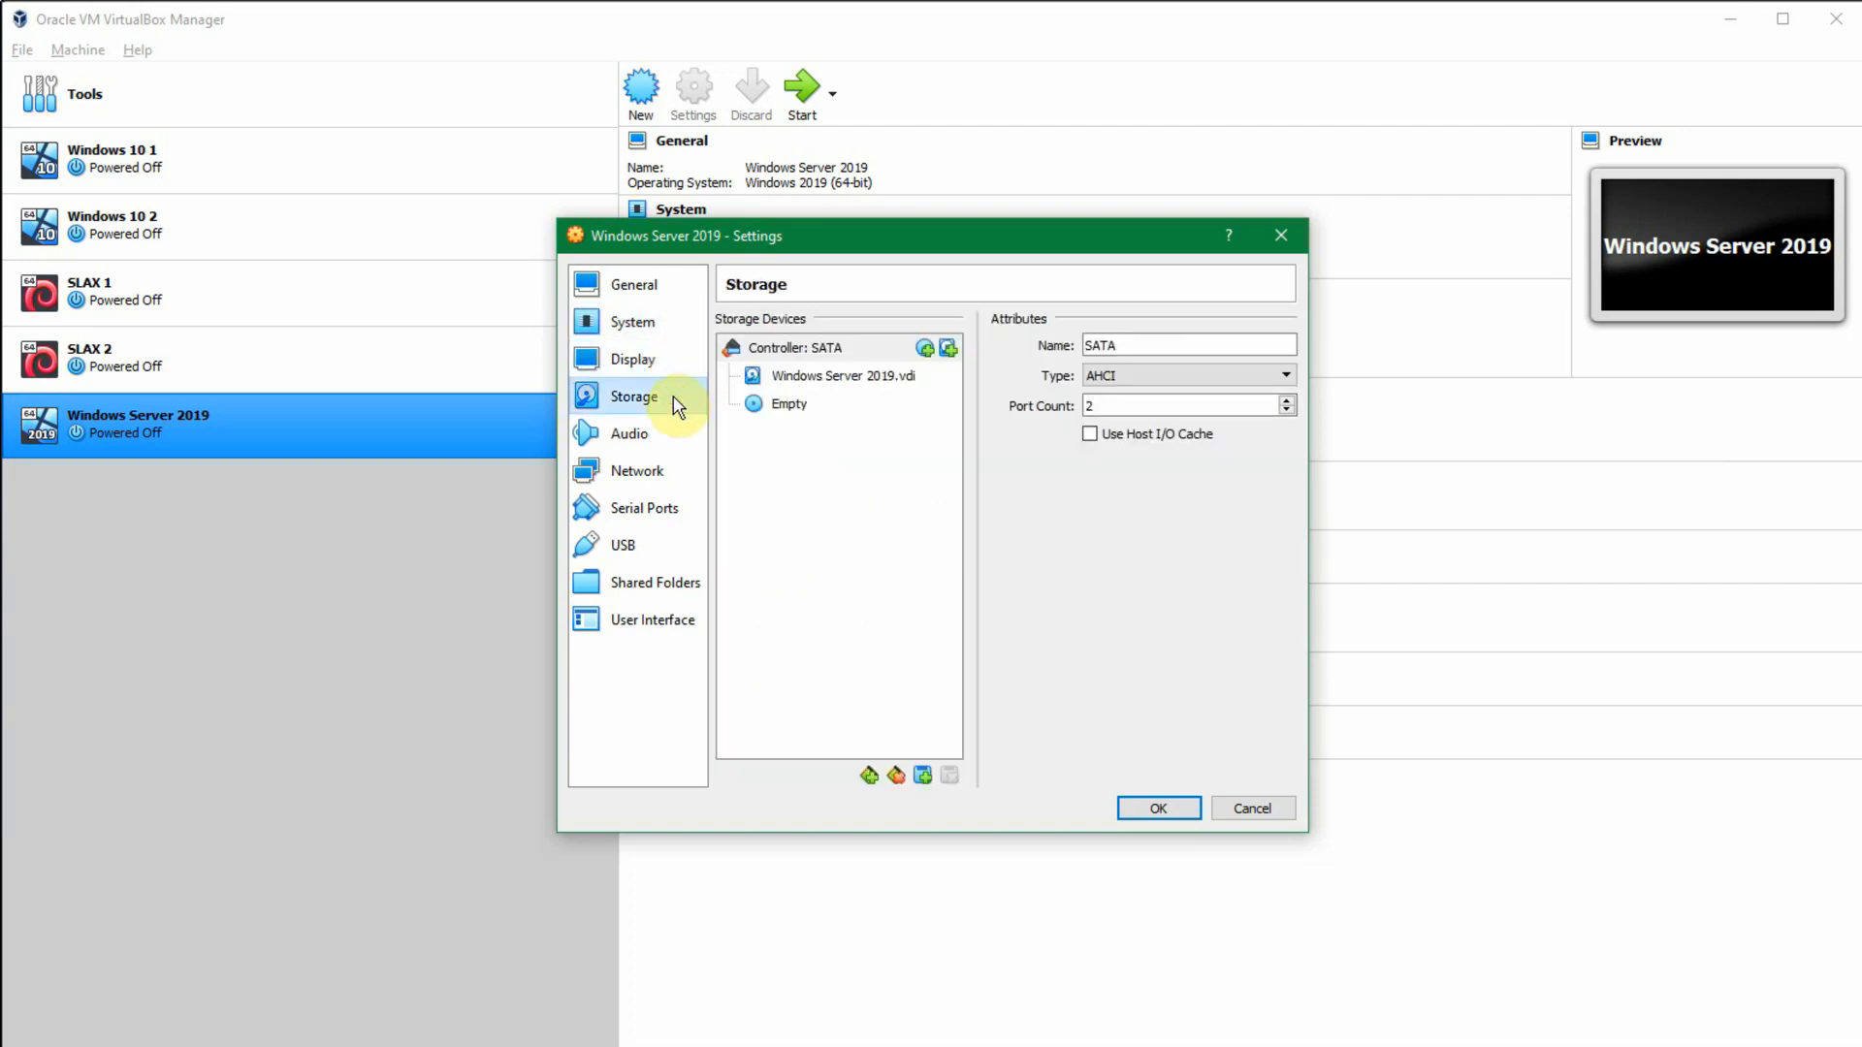
left_click(795, 406)
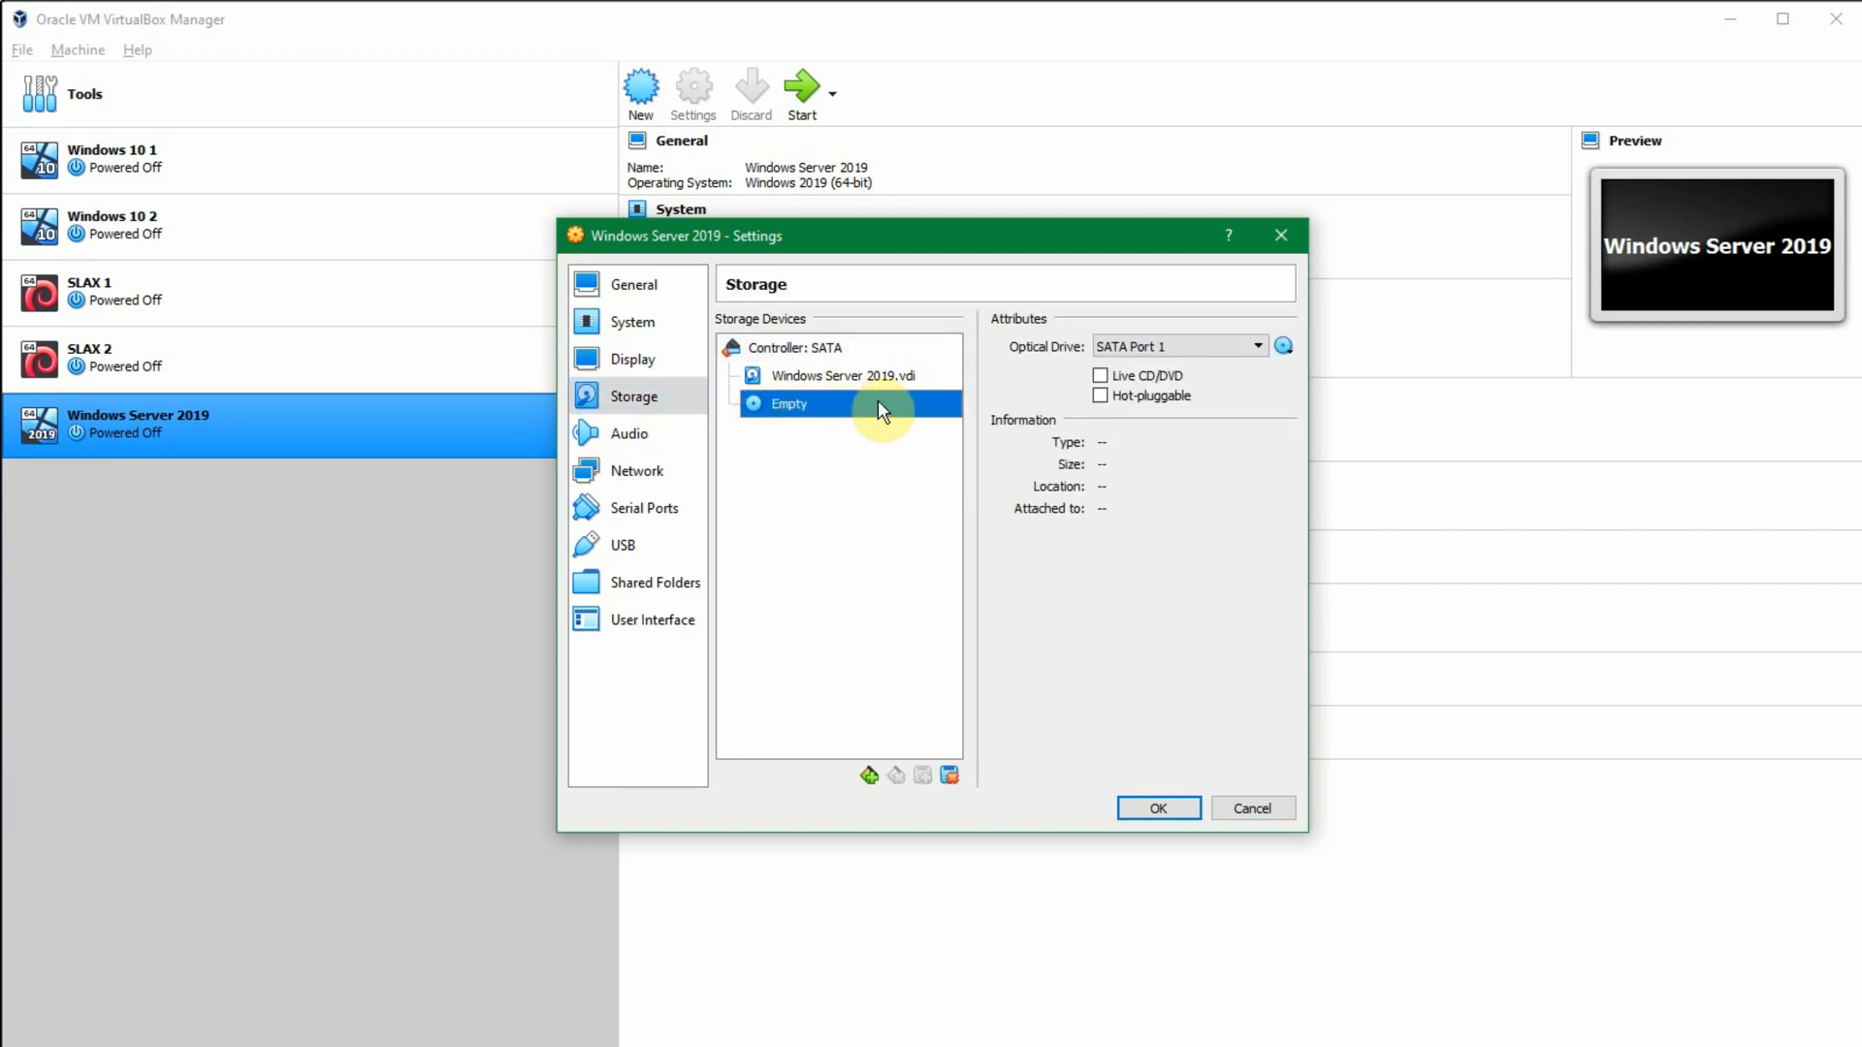
left_click(1283, 350)
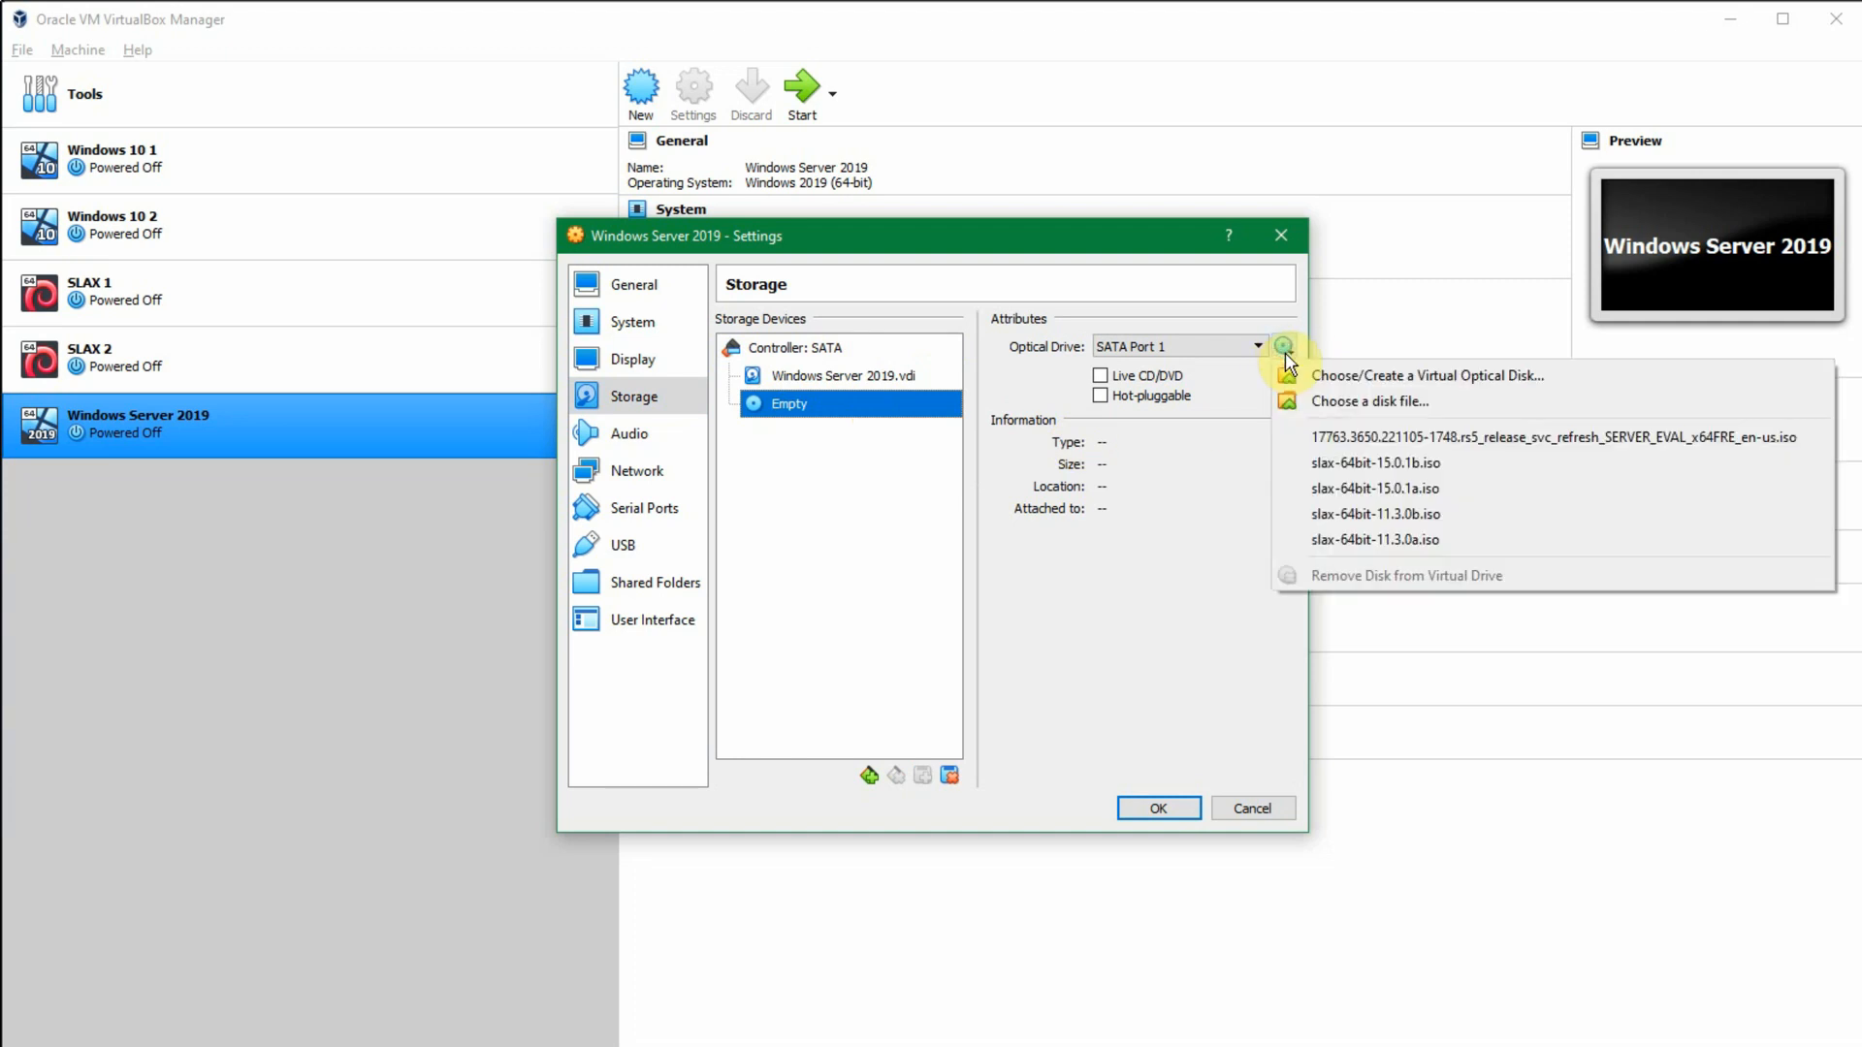
left_click(1338, 400)
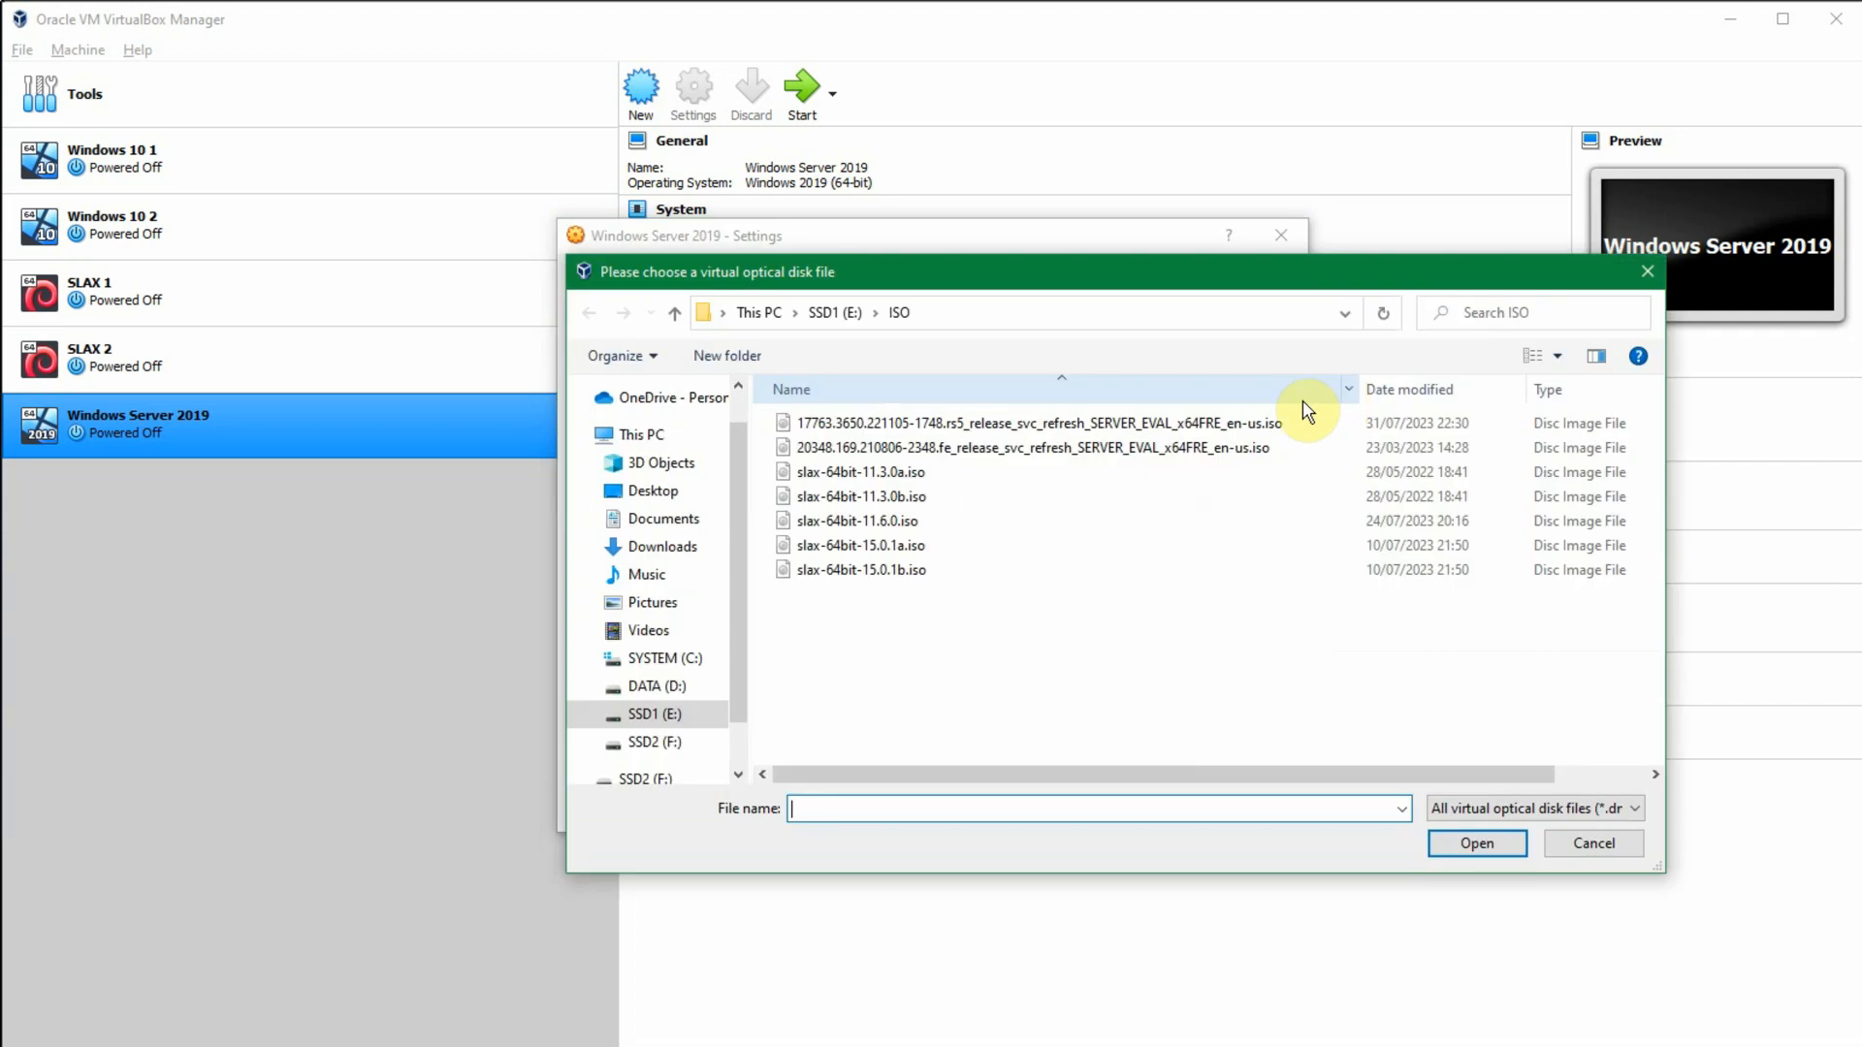
left_click(945, 425)
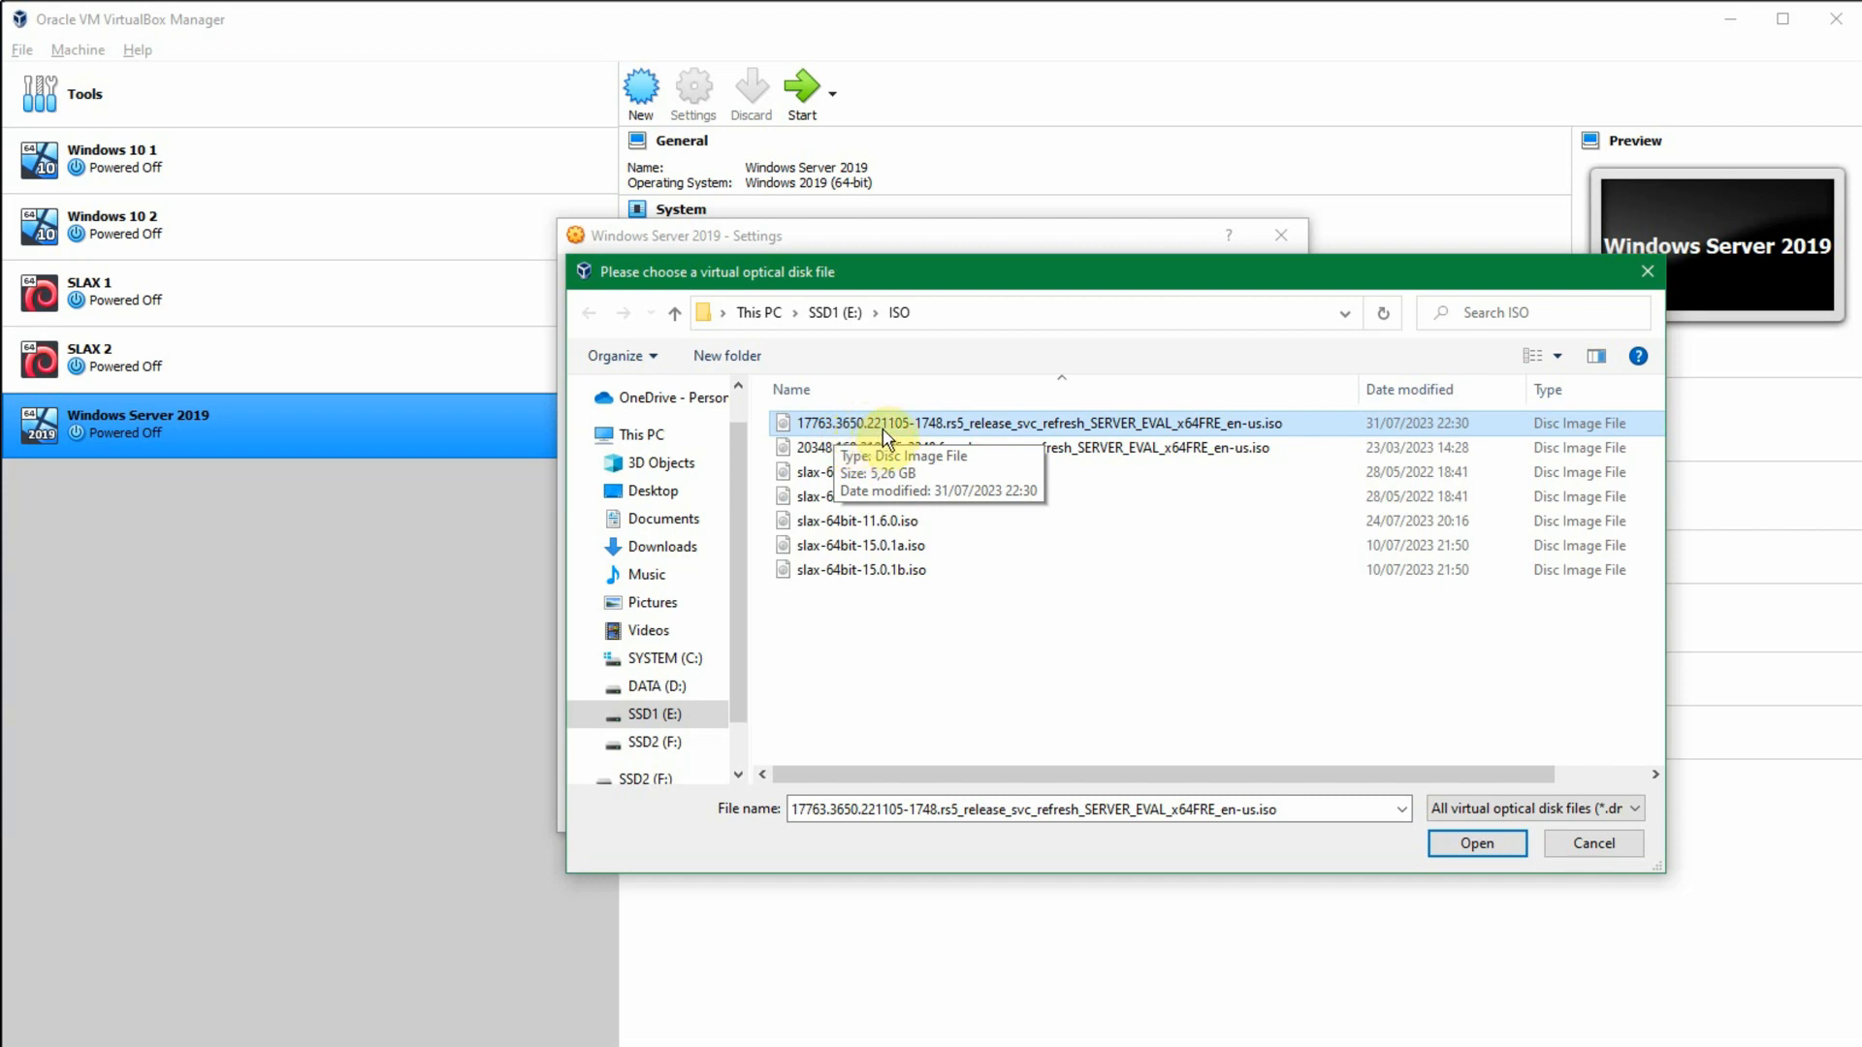
left_click(1491, 844)
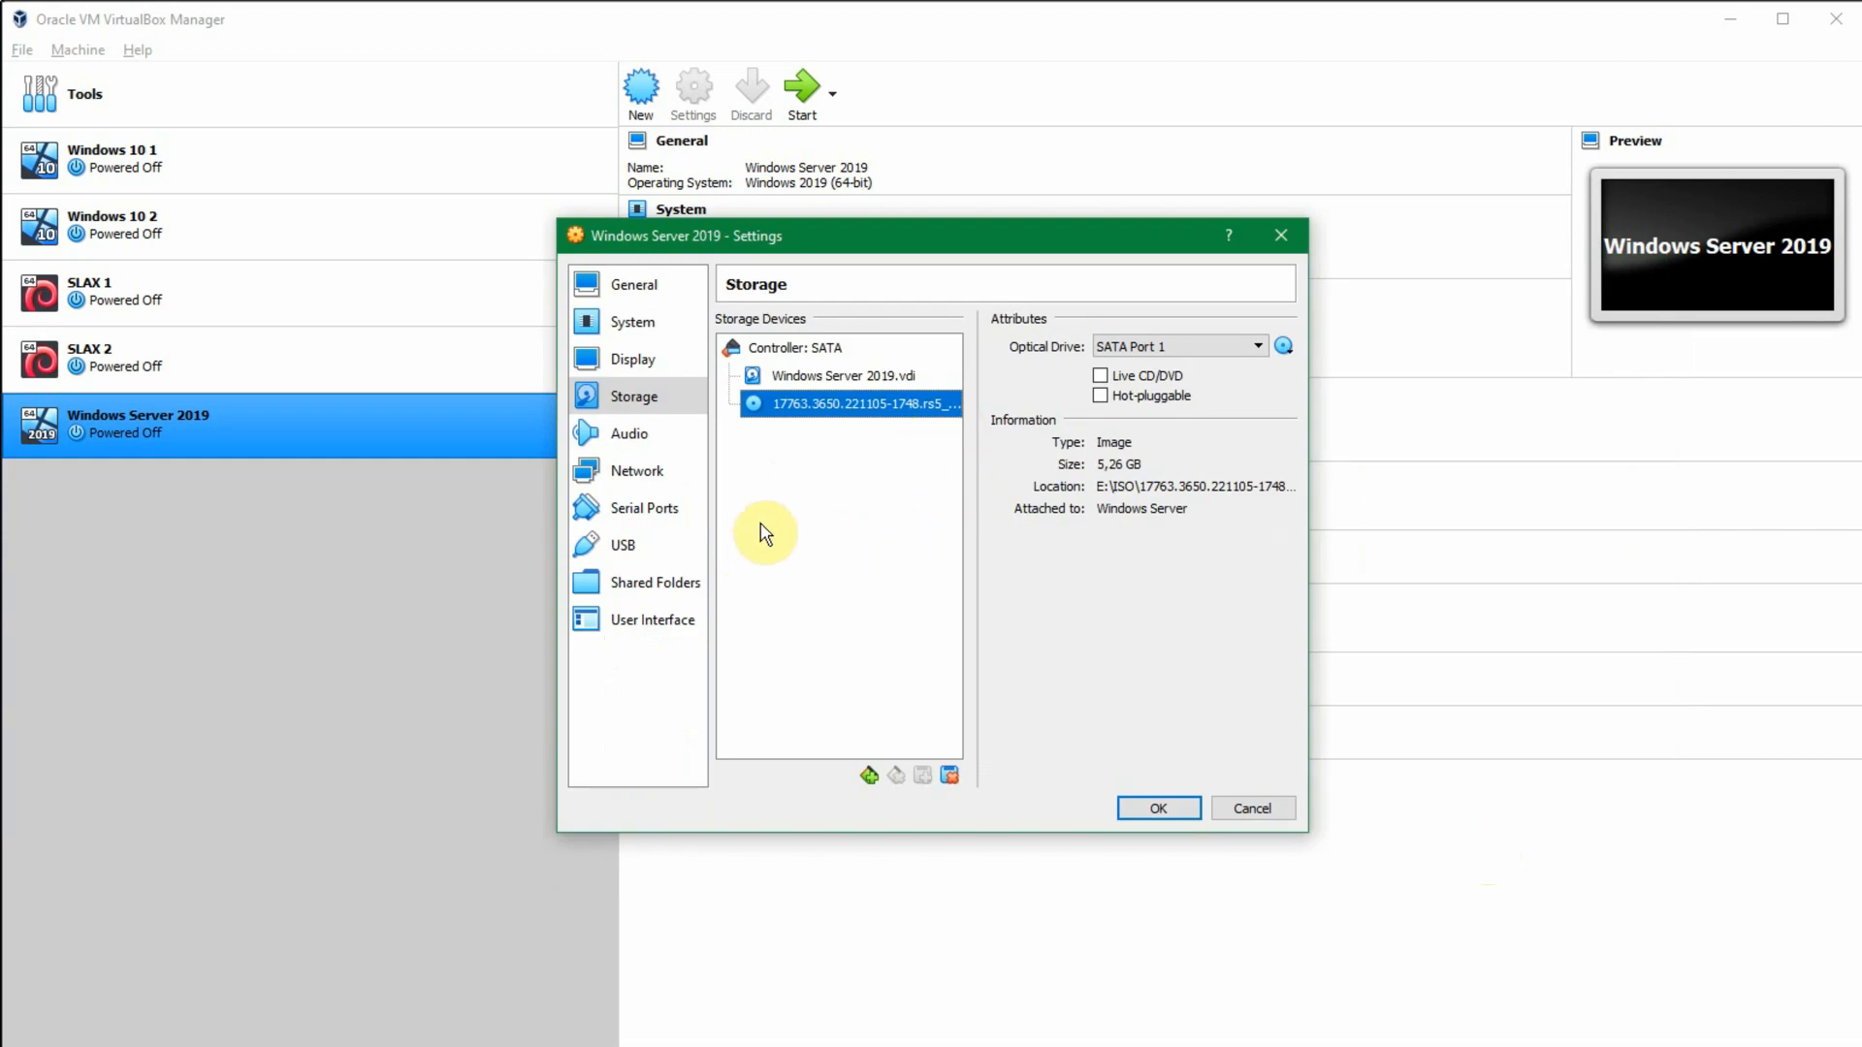
Step: Review the machine's audio, network, USB, serial port and user interface settings, and accept the configuration
left_click(658, 439)
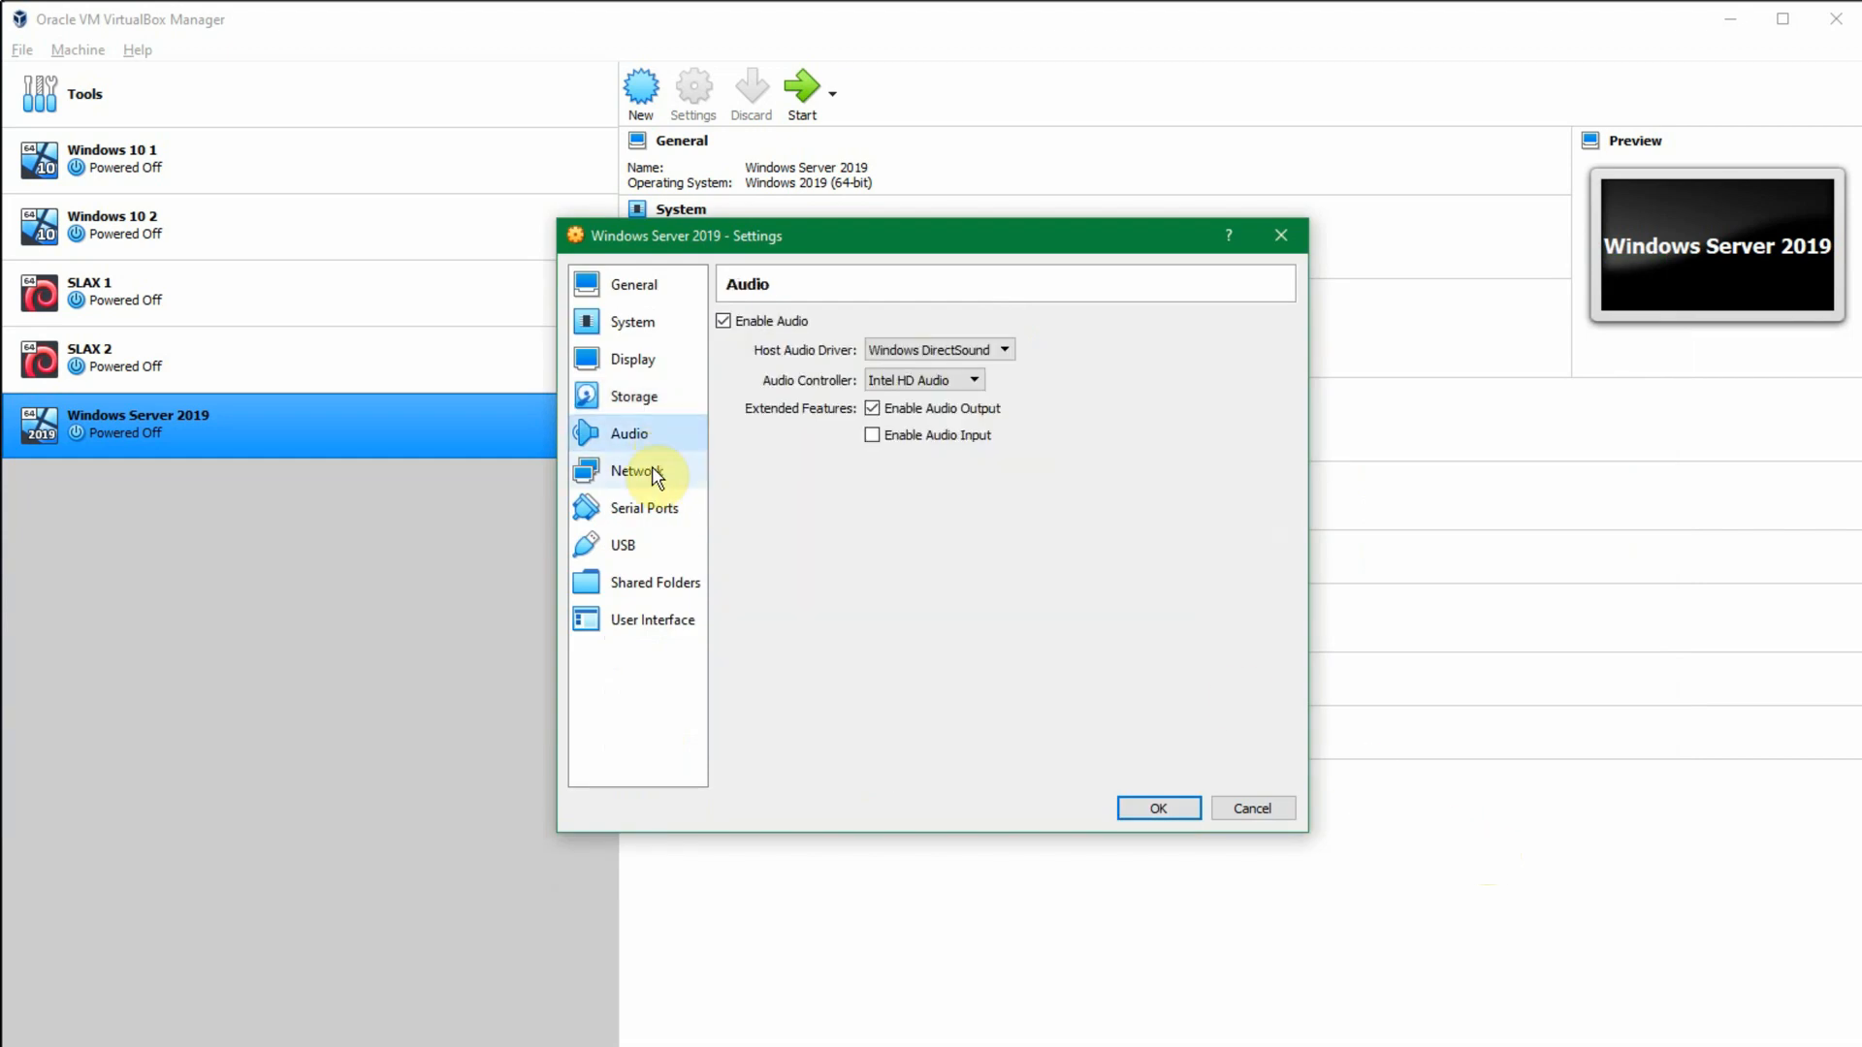
left_click(651, 469)
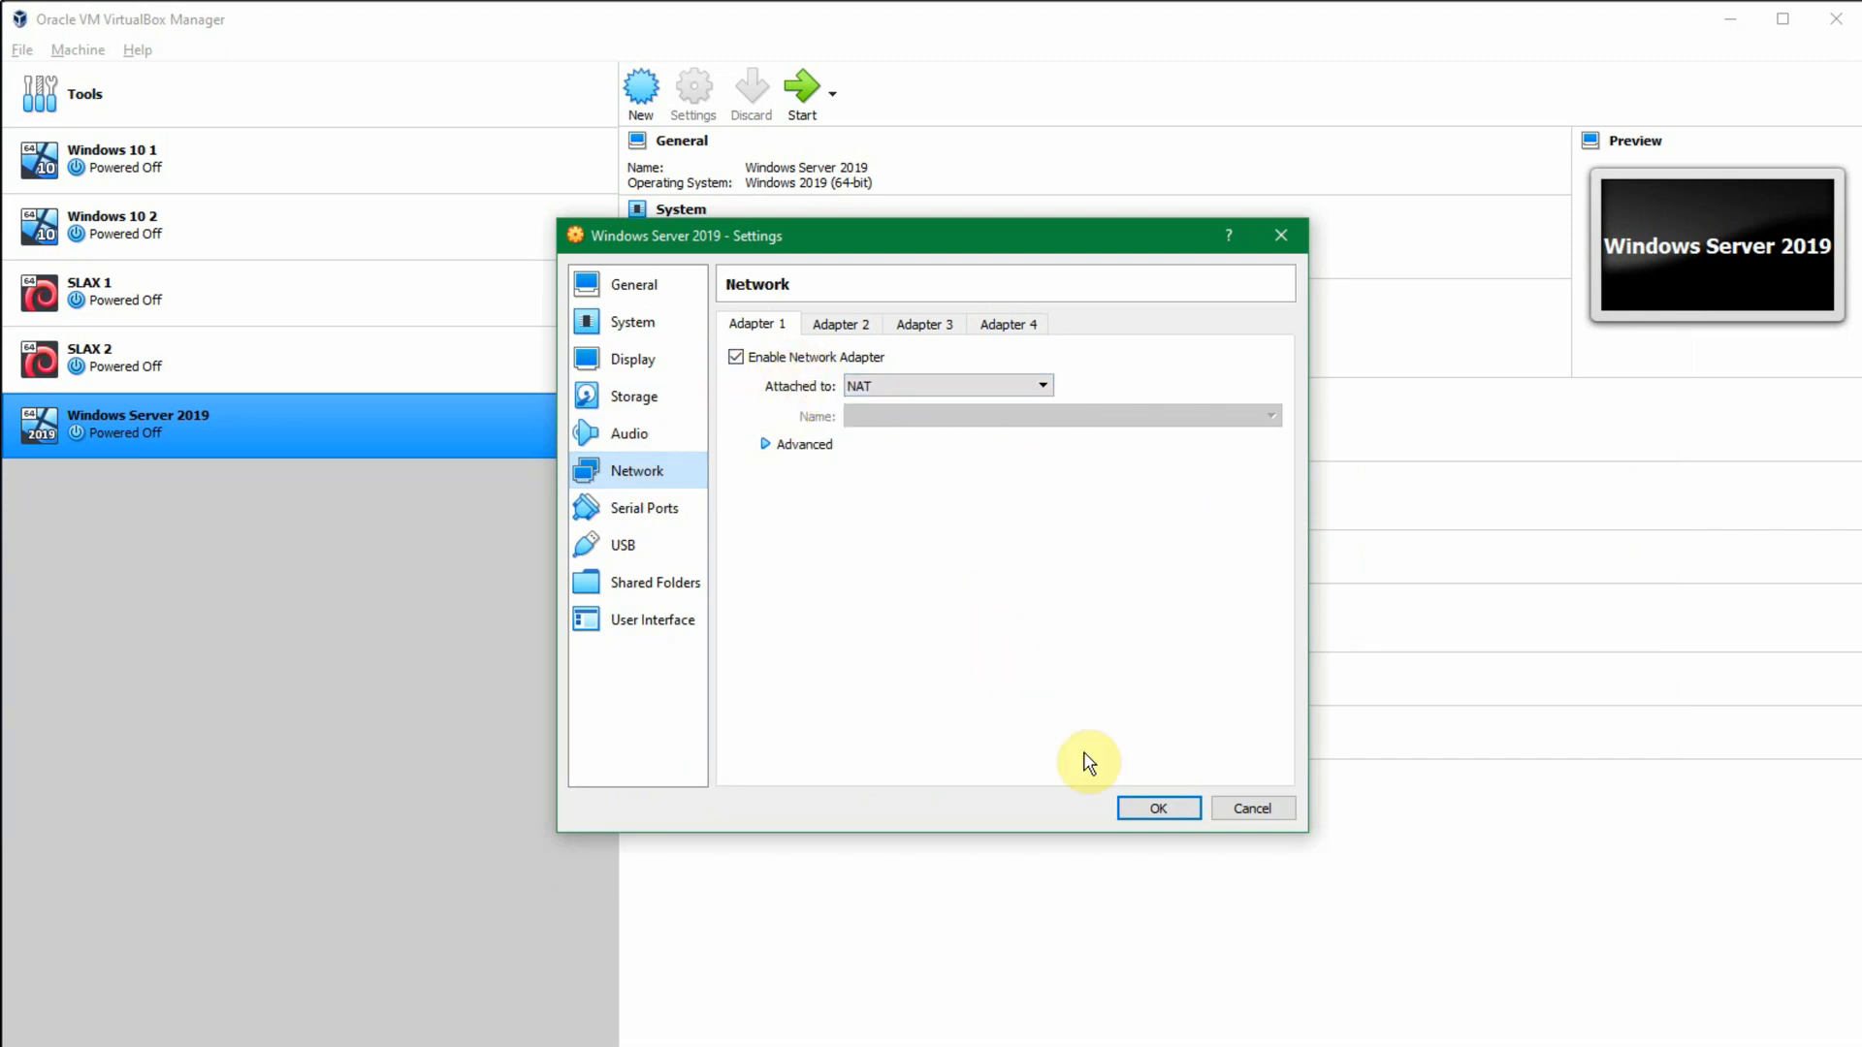
left_click(689, 546)
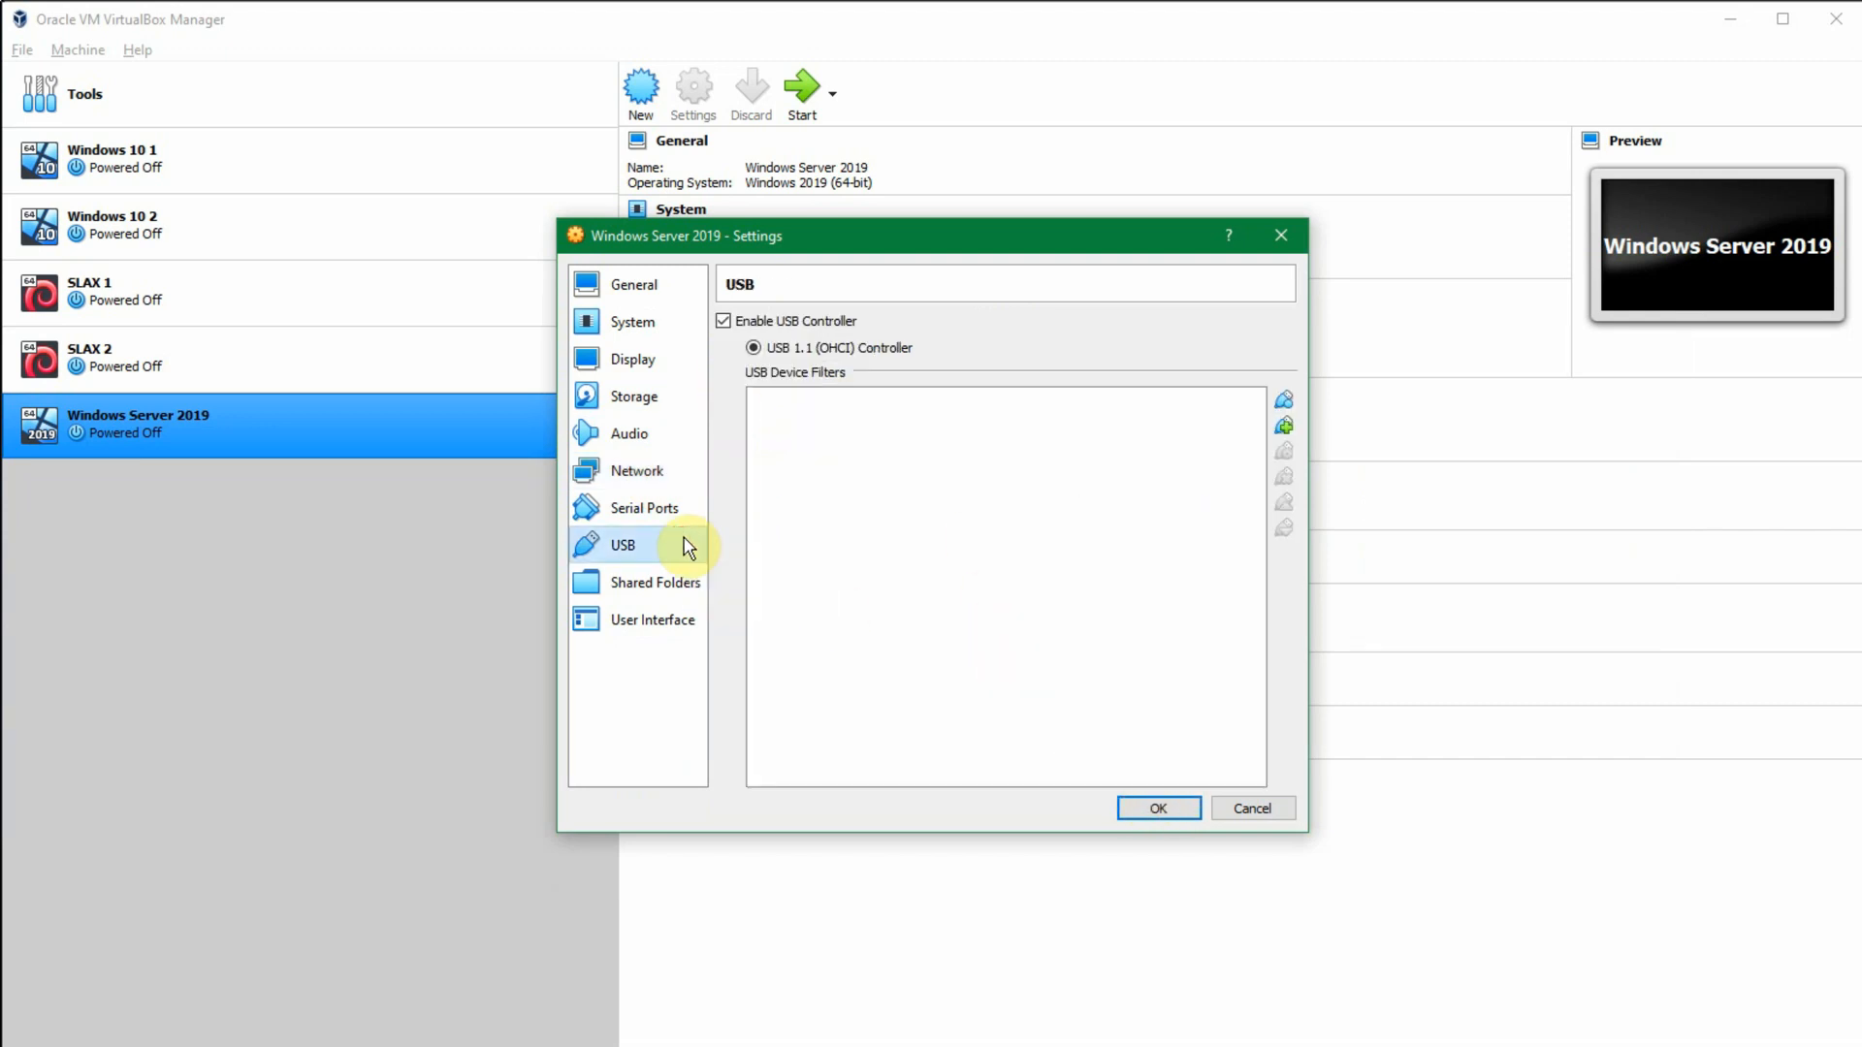
left_click(669, 512)
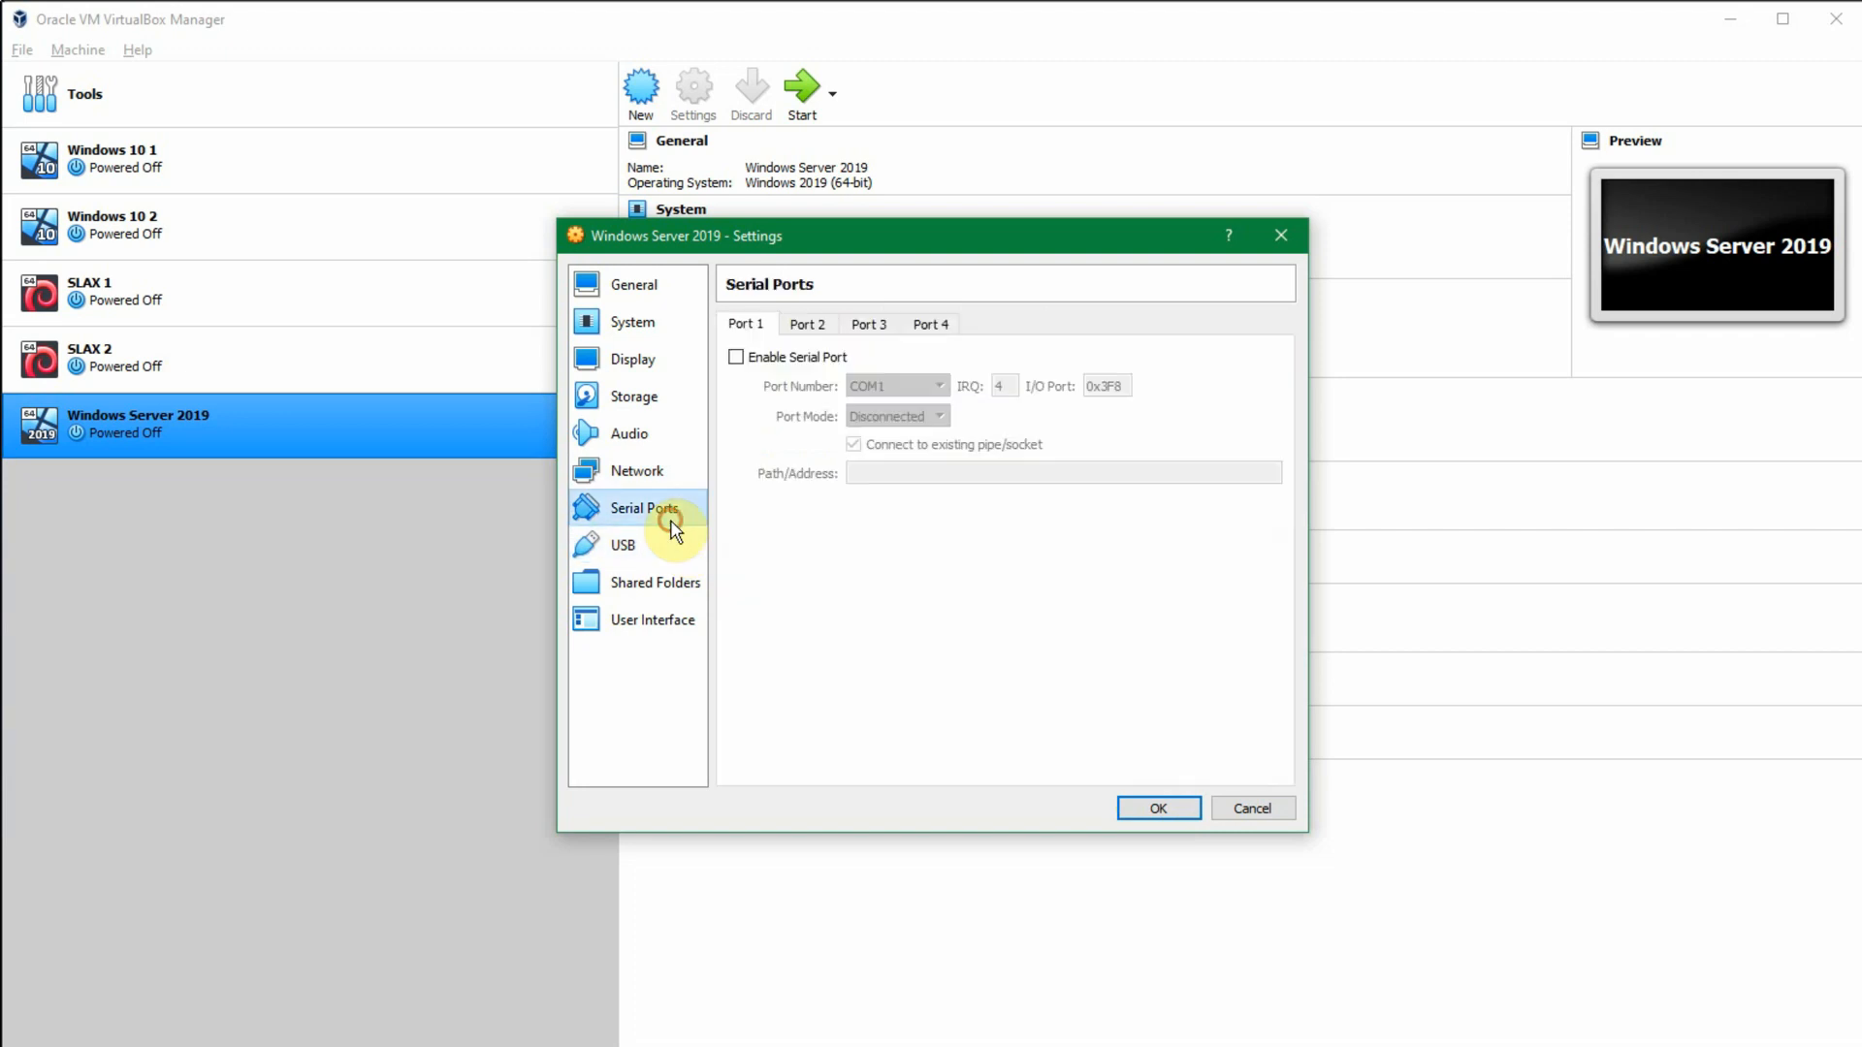
left_click(651, 614)
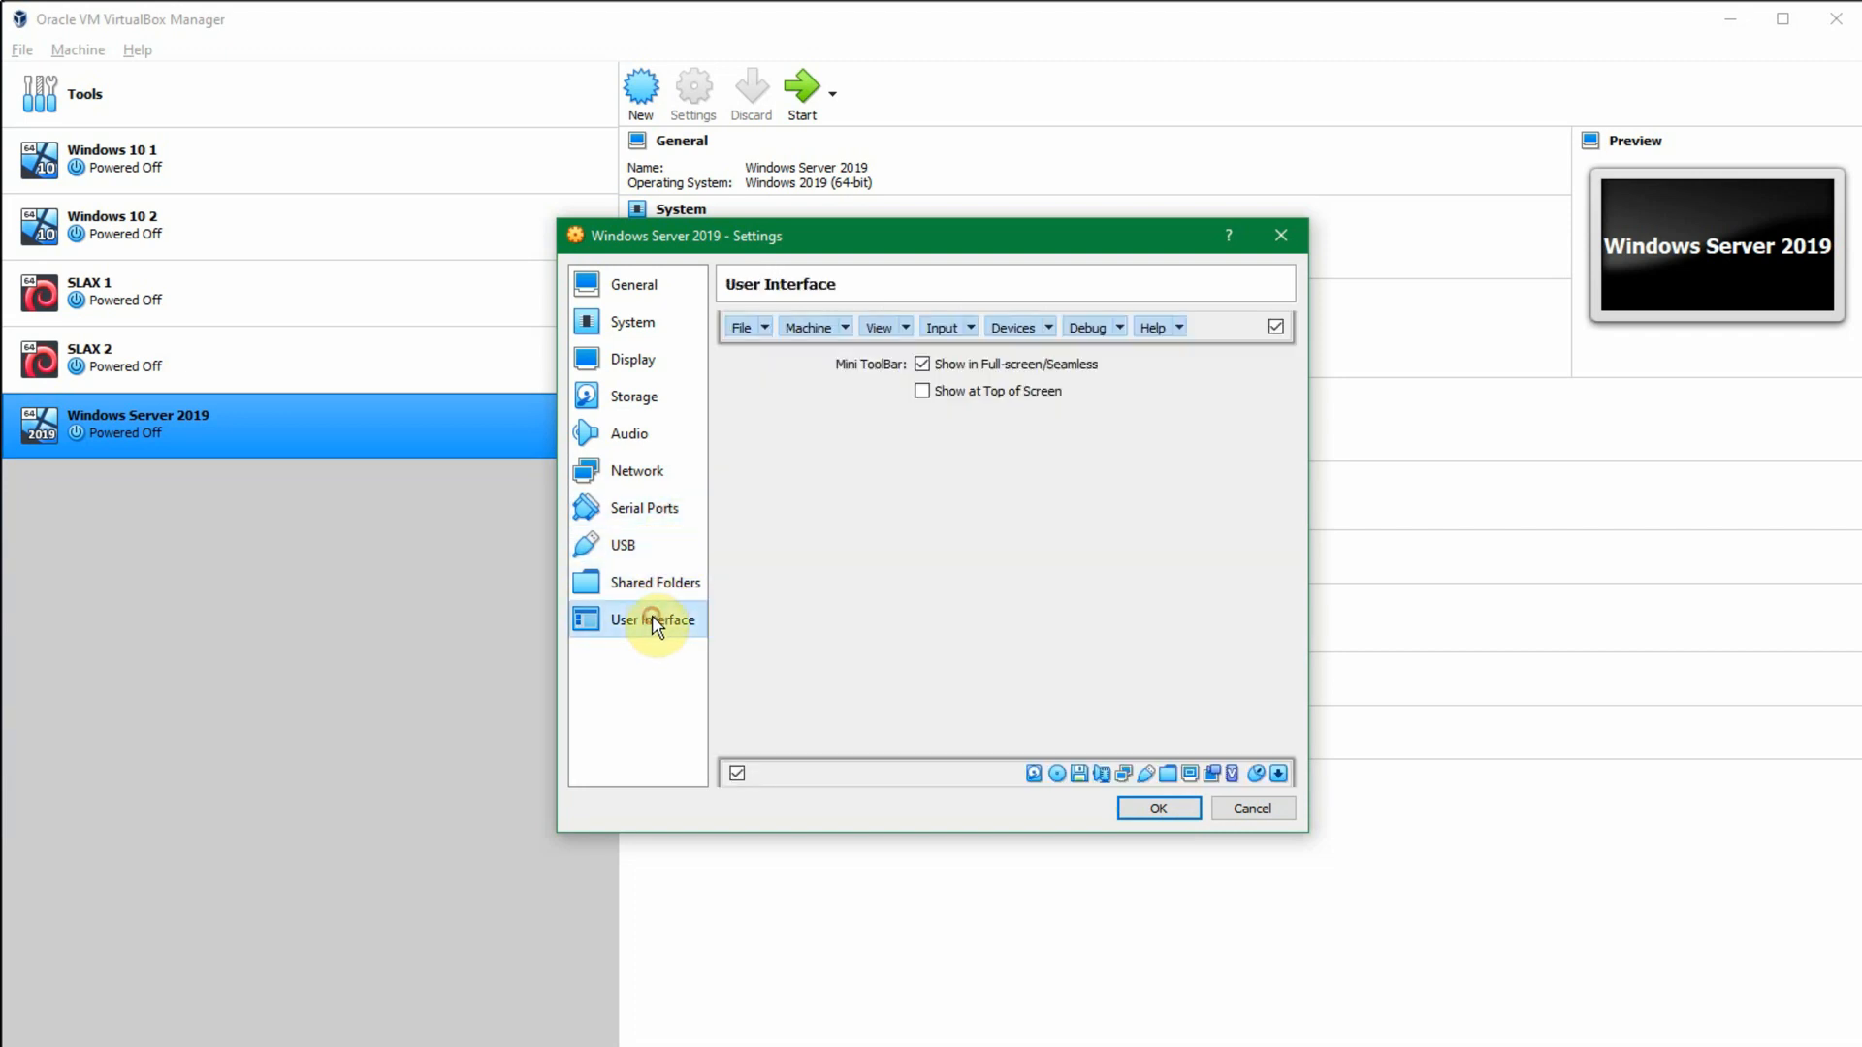
left_click(1149, 809)
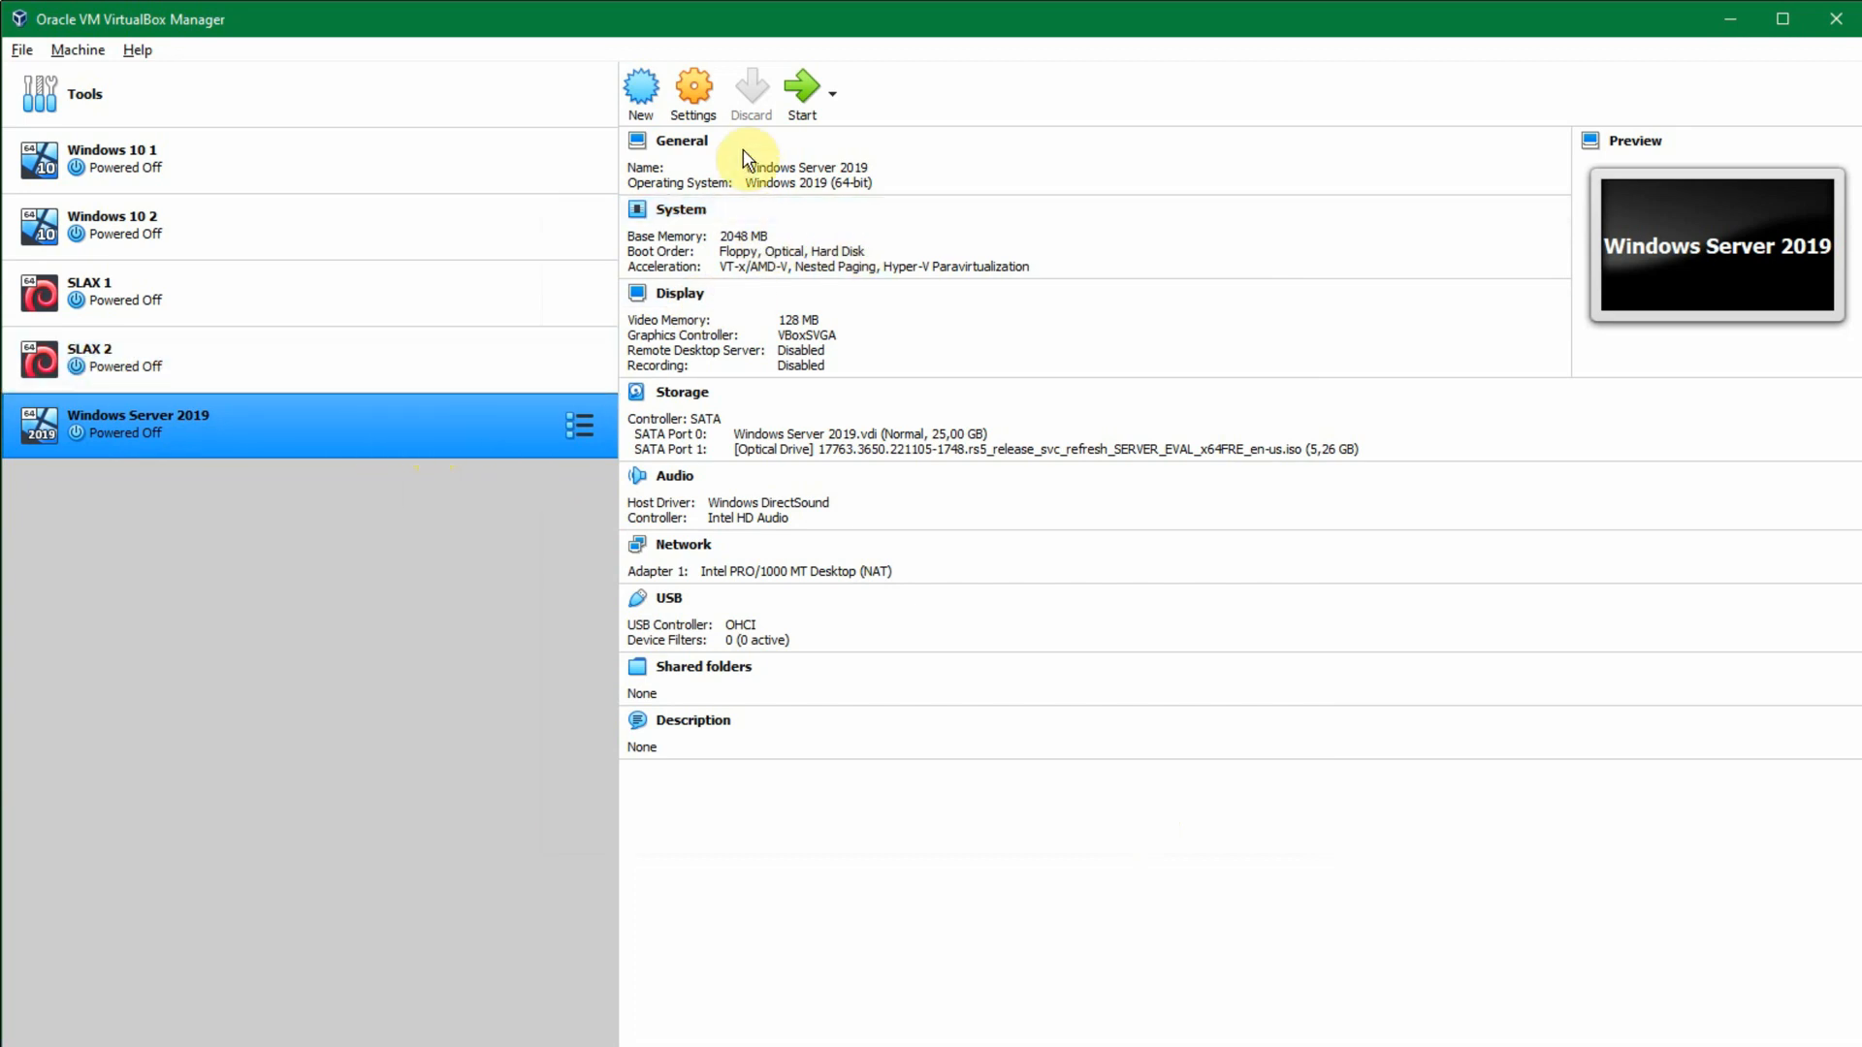
Step: Start the Windows Server 2019 virtual machine and move its window aside to make room for the setup screen
left_click(791, 97)
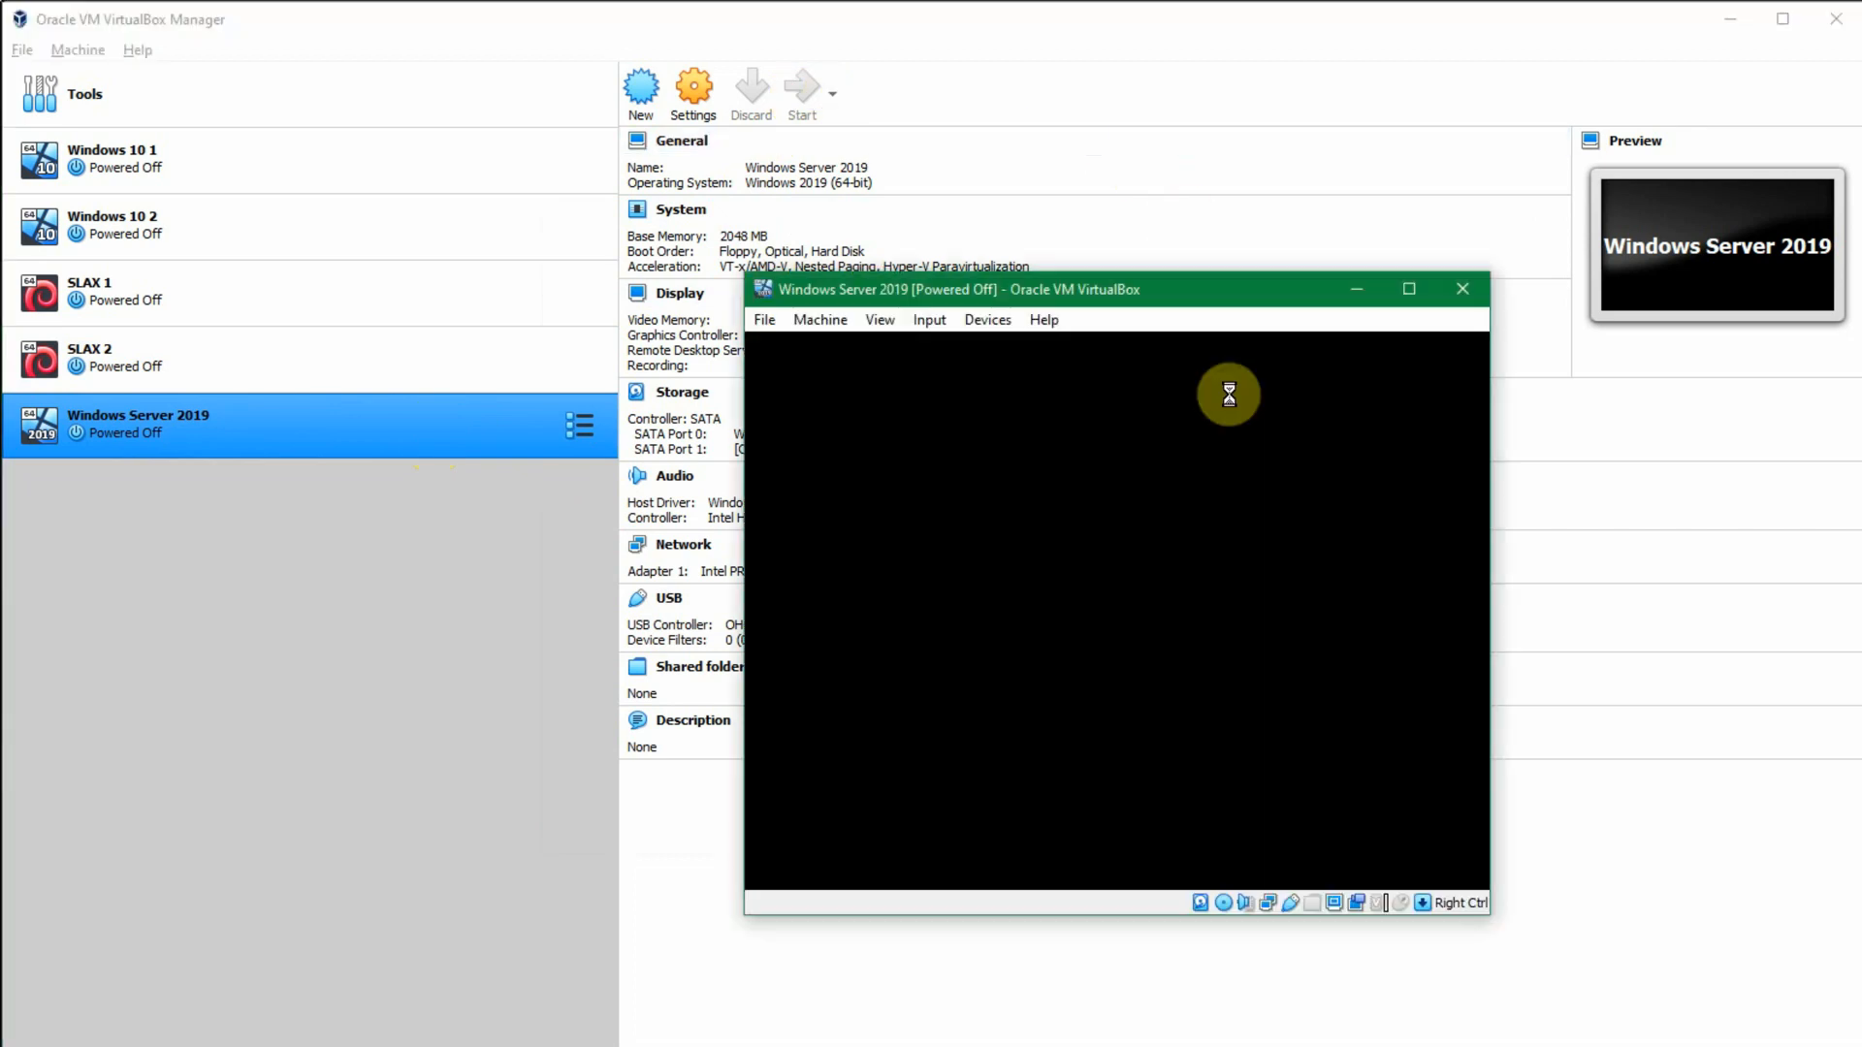
left_click_drag(1141, 300, 448, 56)
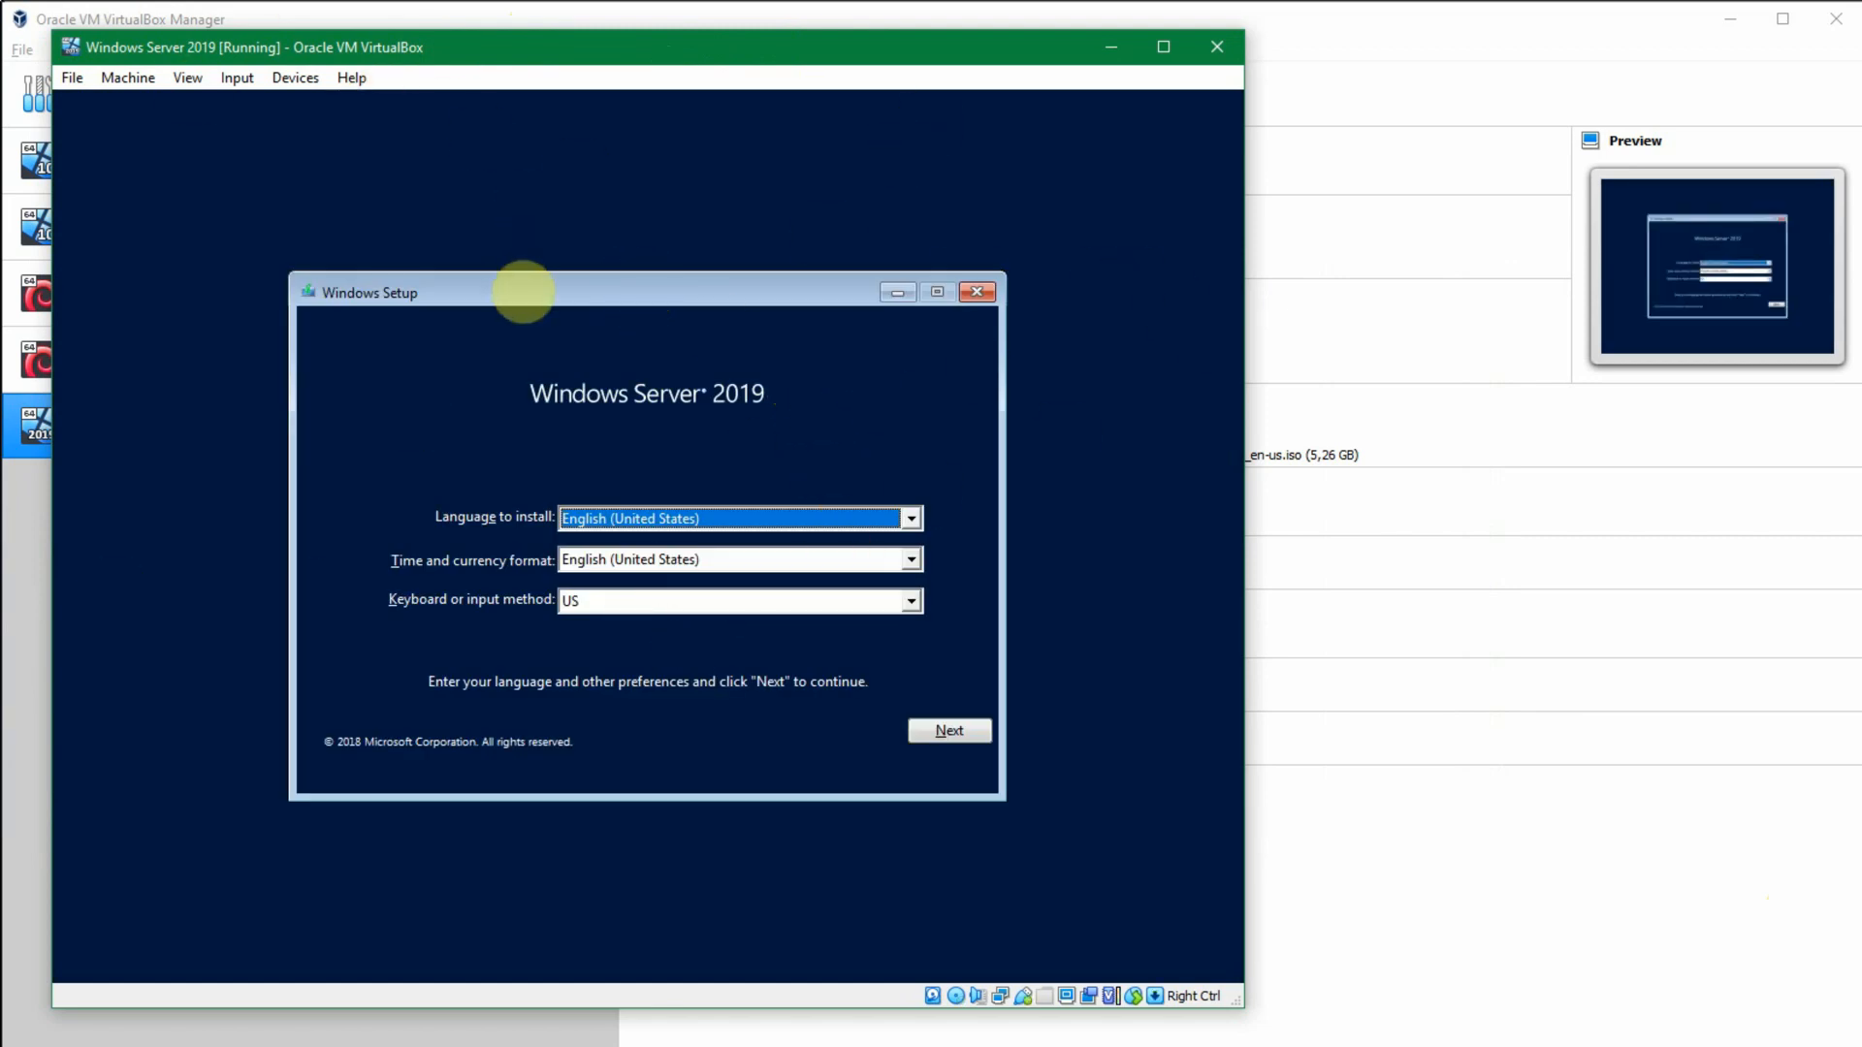
Step: Turn off mouse integration for the running machine and check which host USB devices can be attached to it
left_click(281, 79)
mouse_move(237, 78)
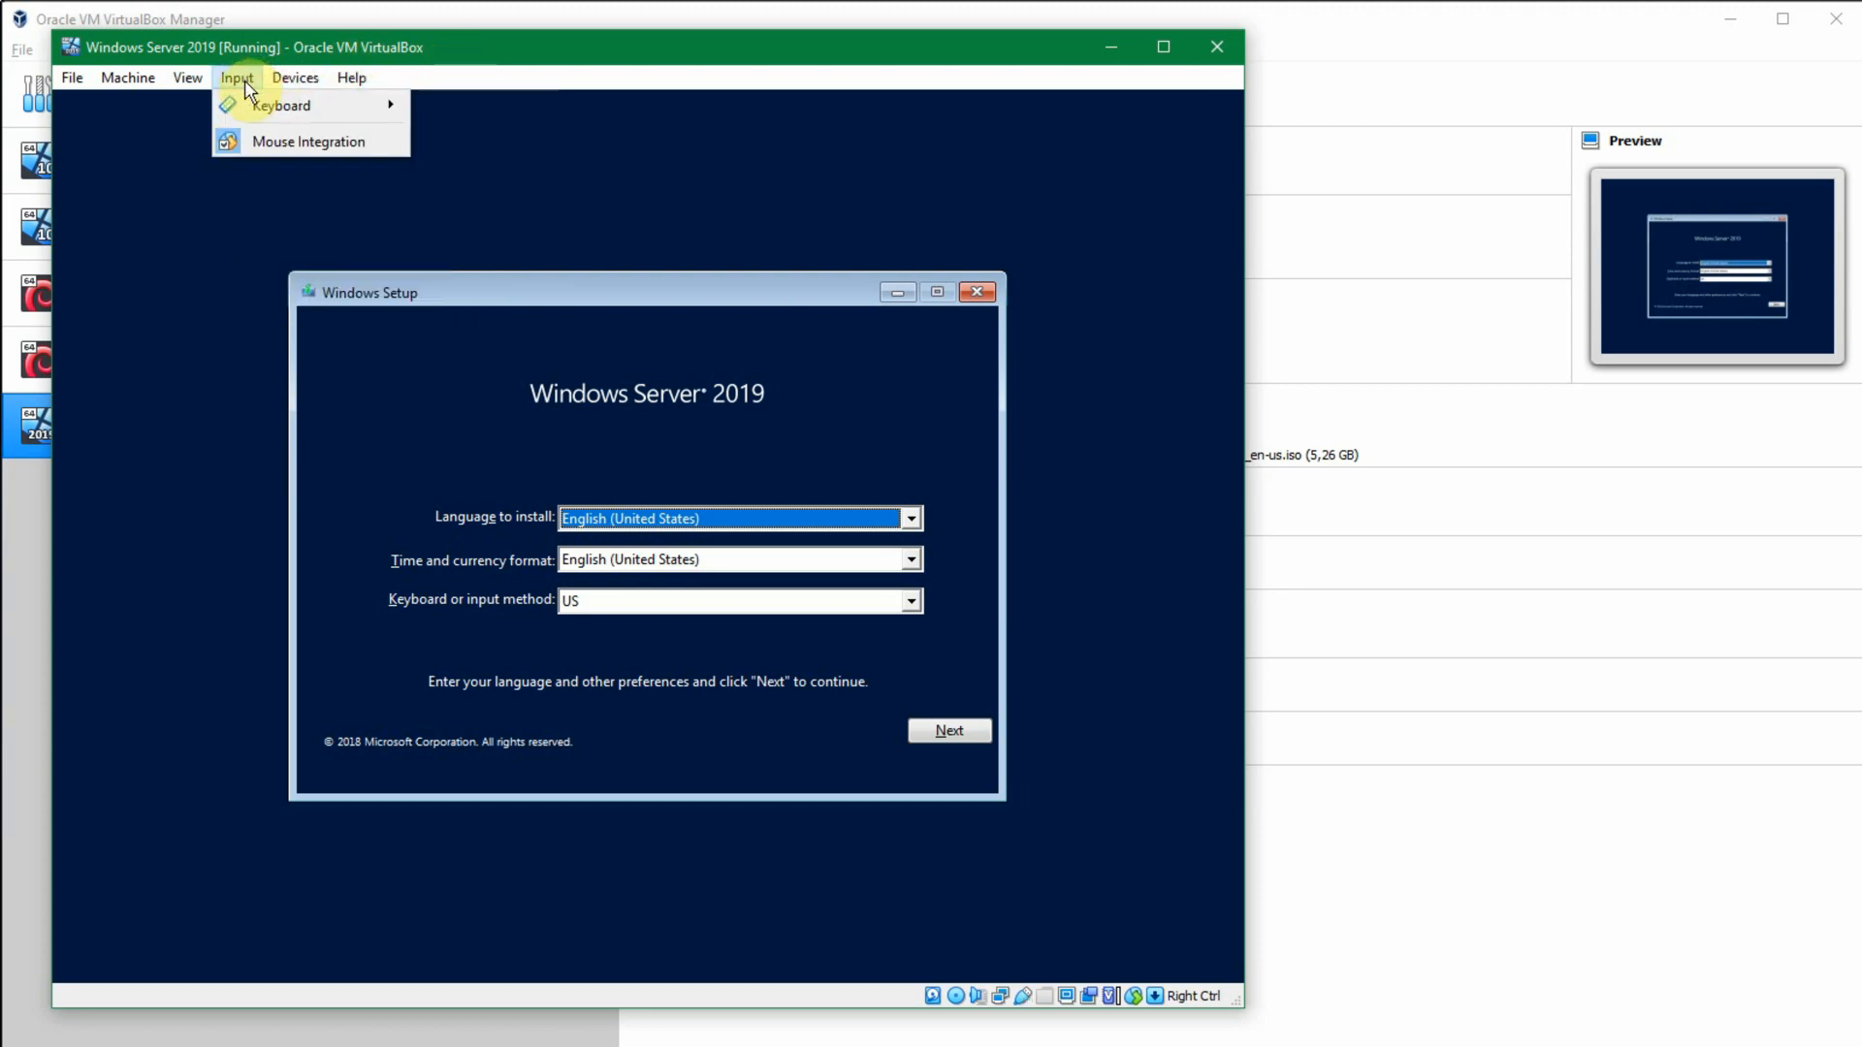
left_click(262, 143)
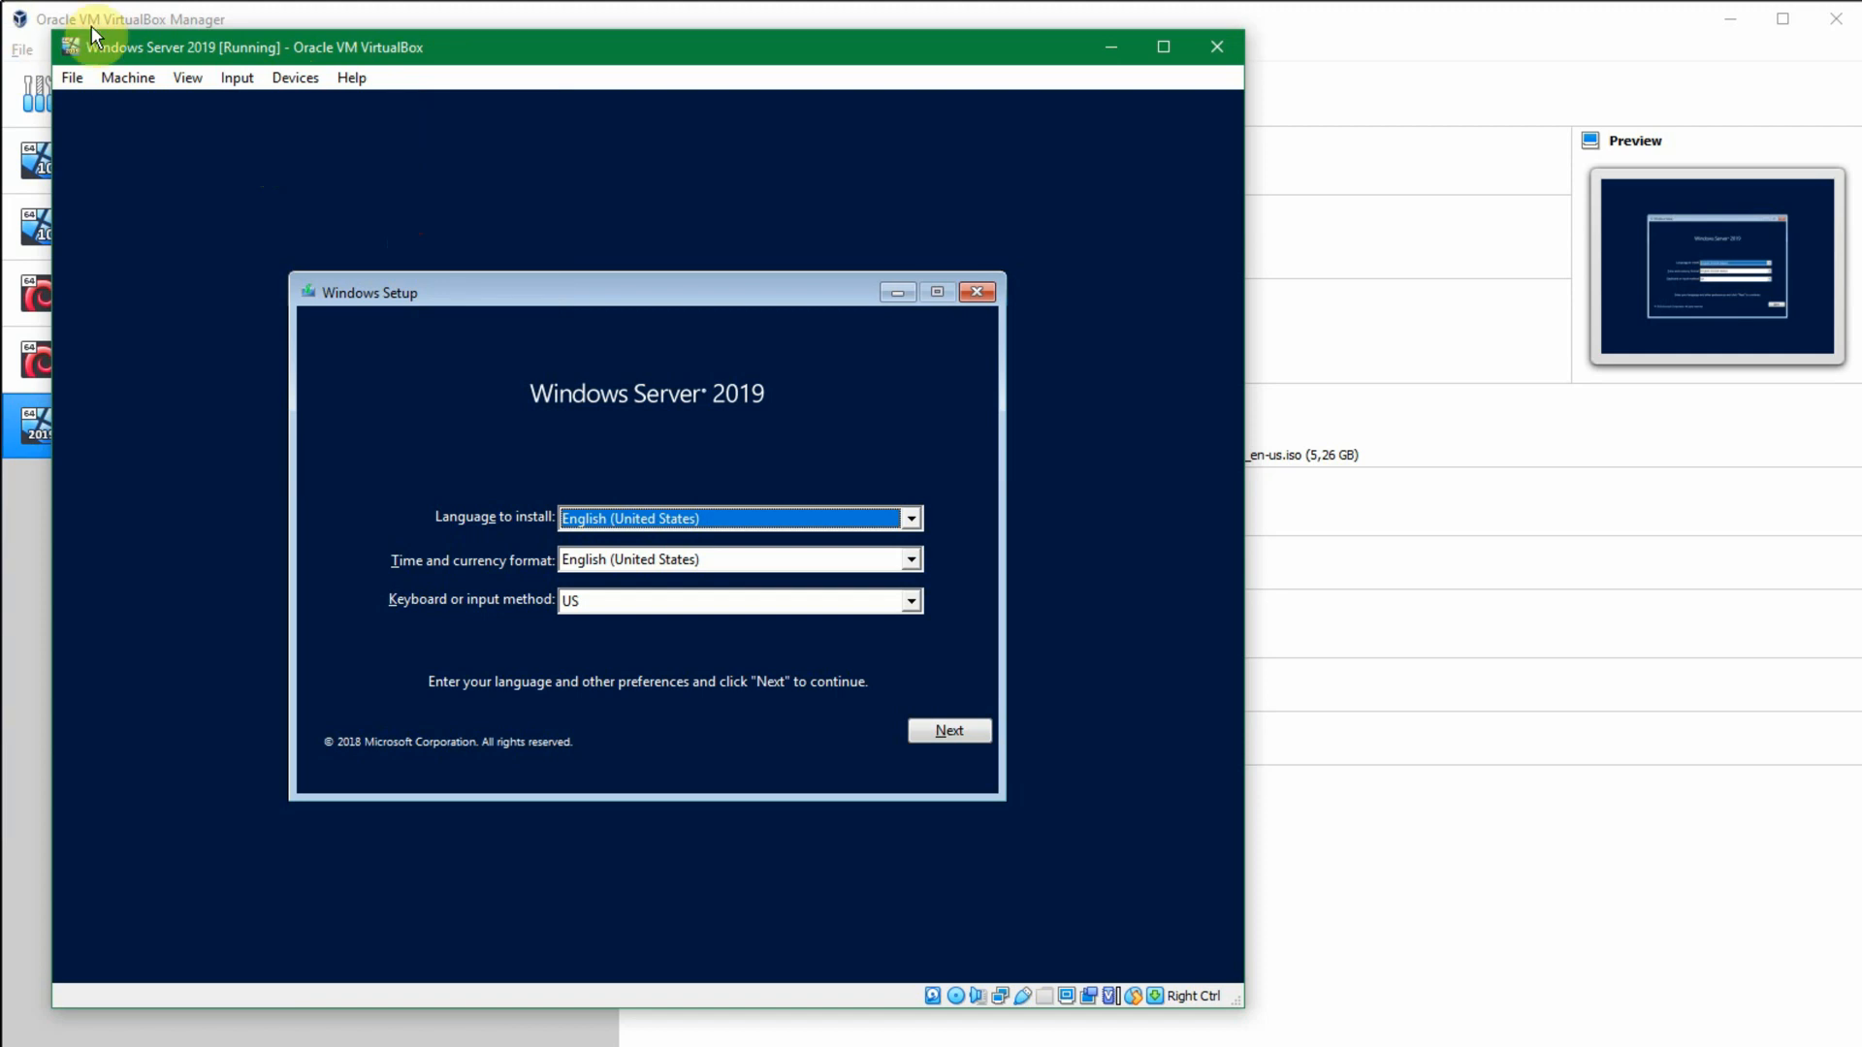
left_click(279, 78)
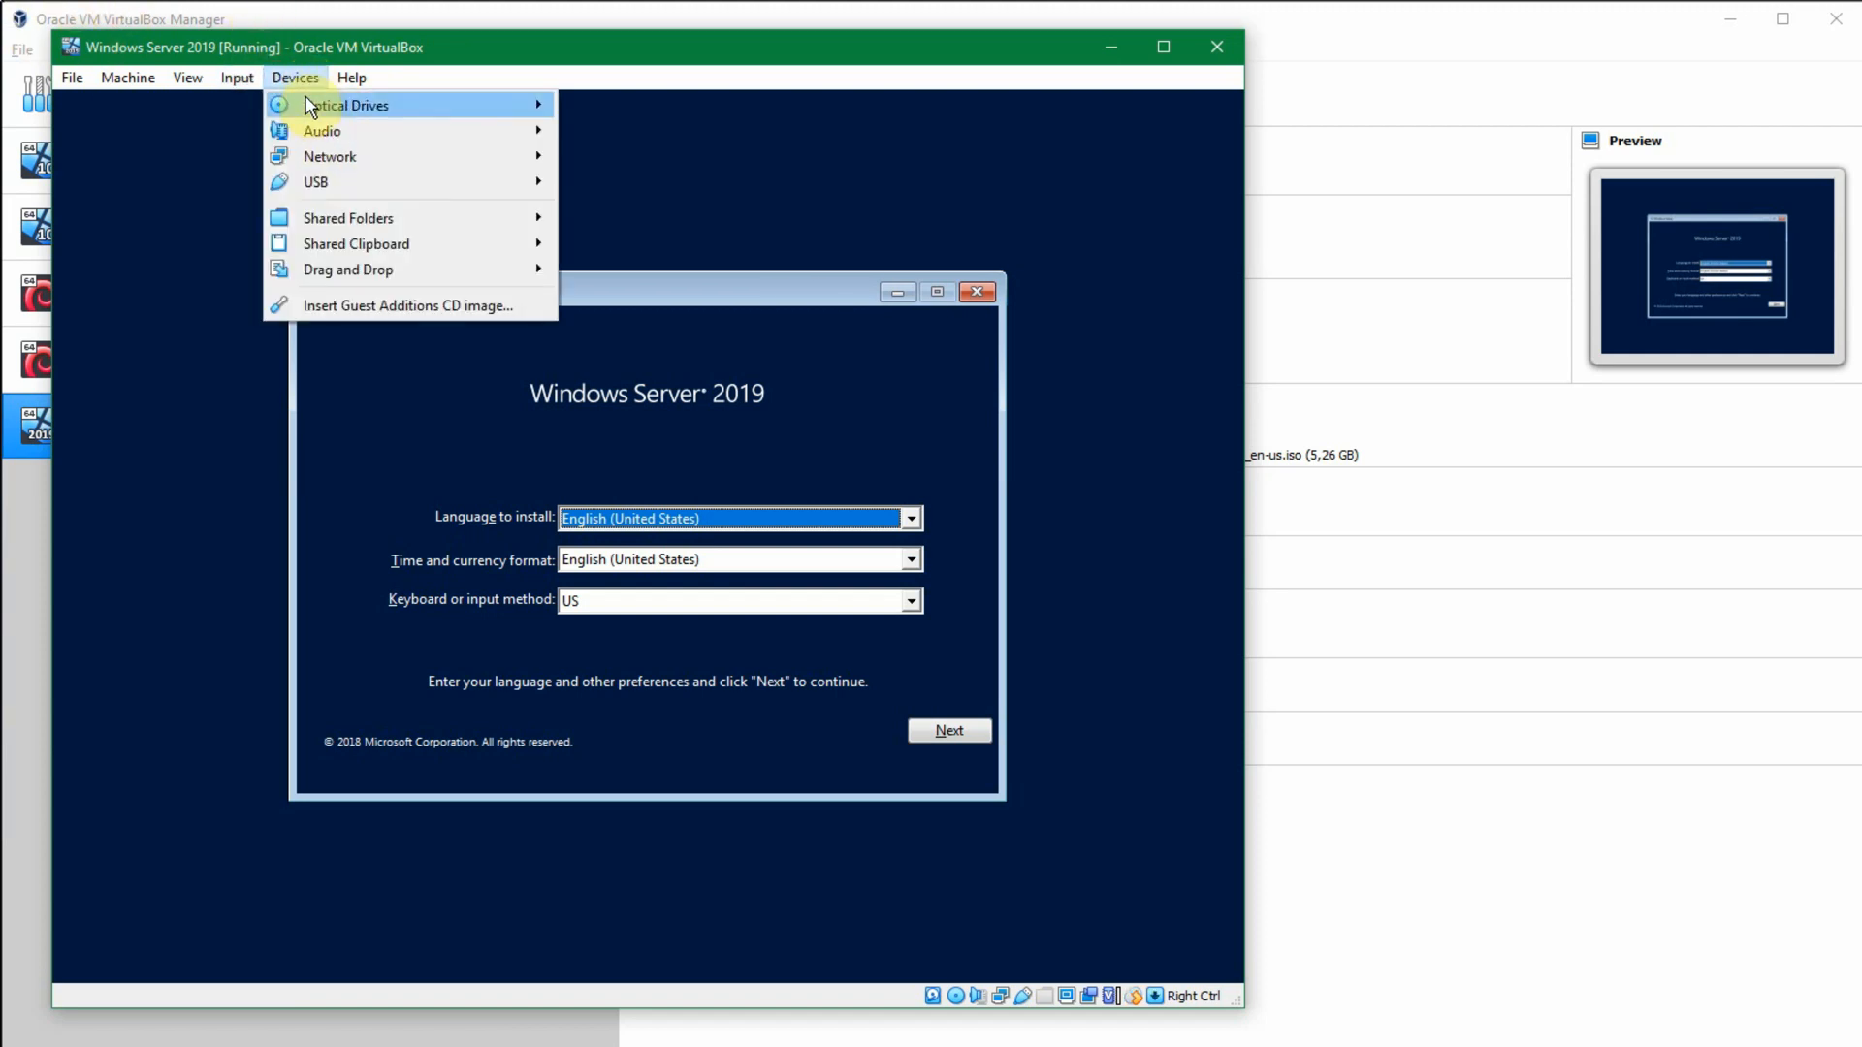
mouse_move(345, 181)
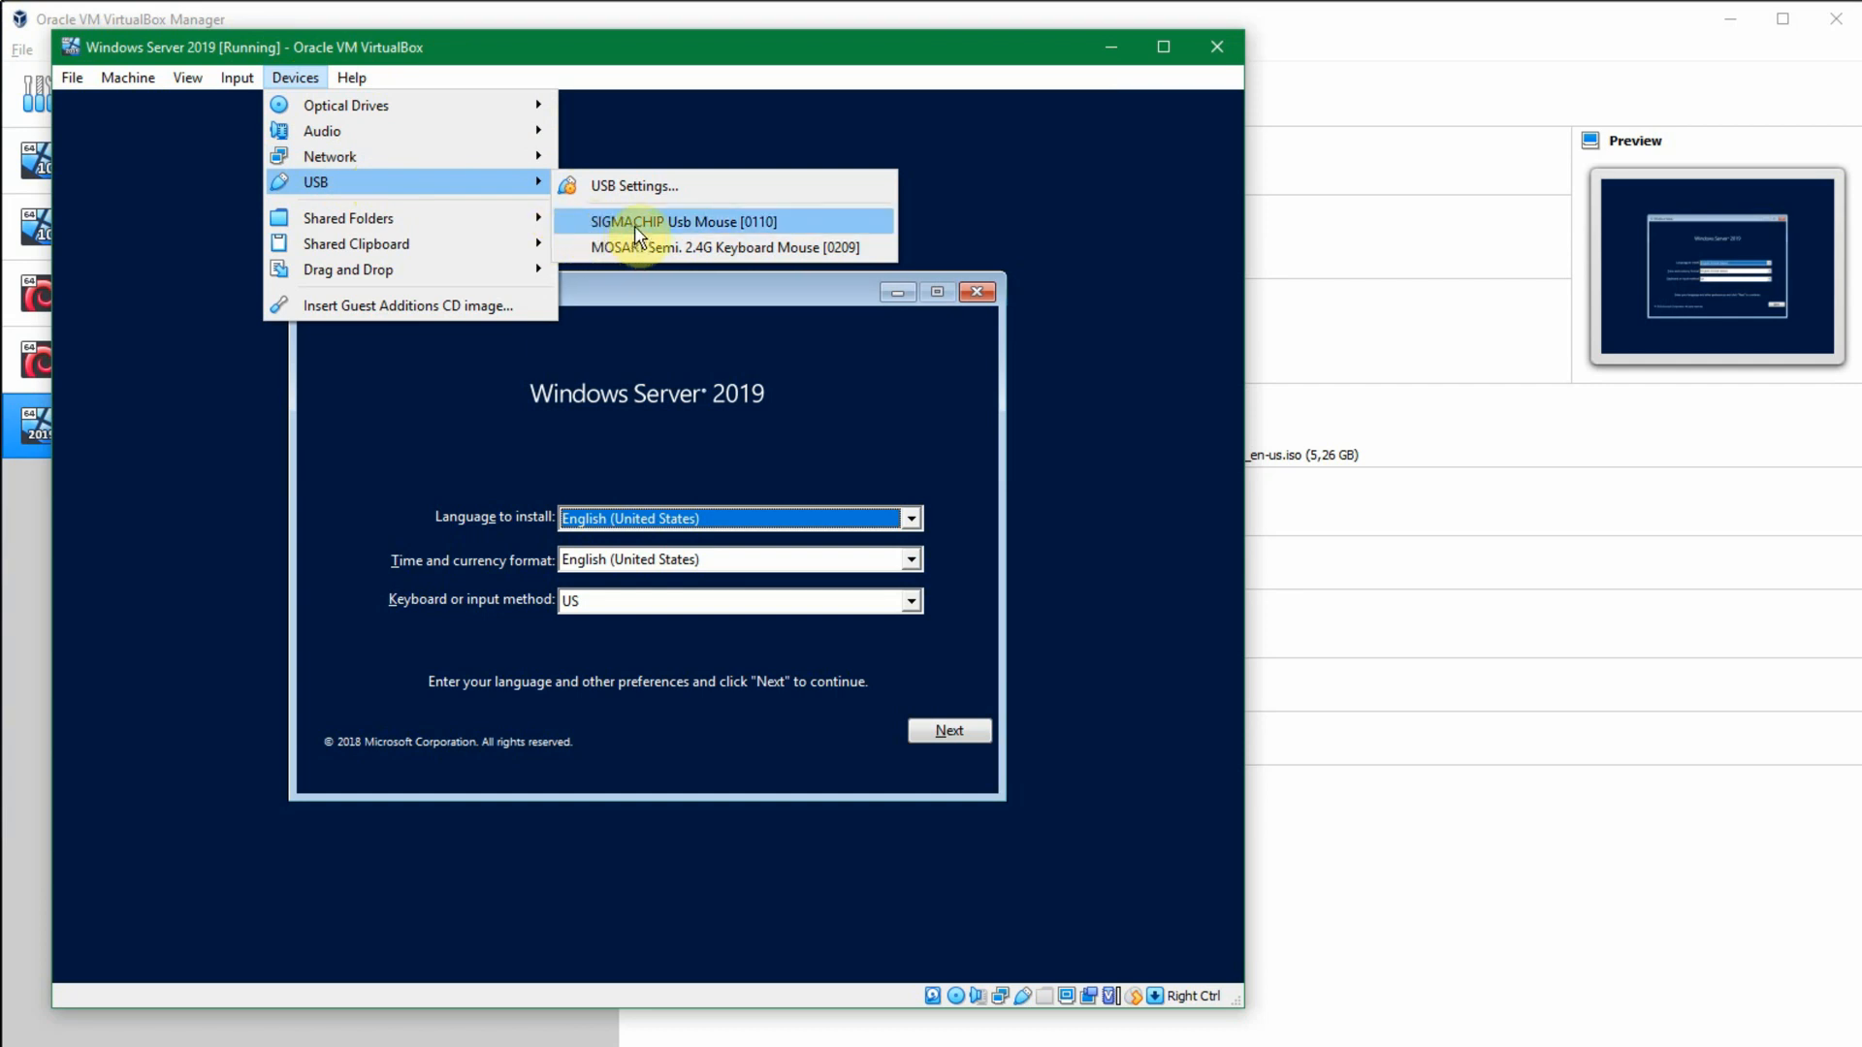
left_click(420, 49)
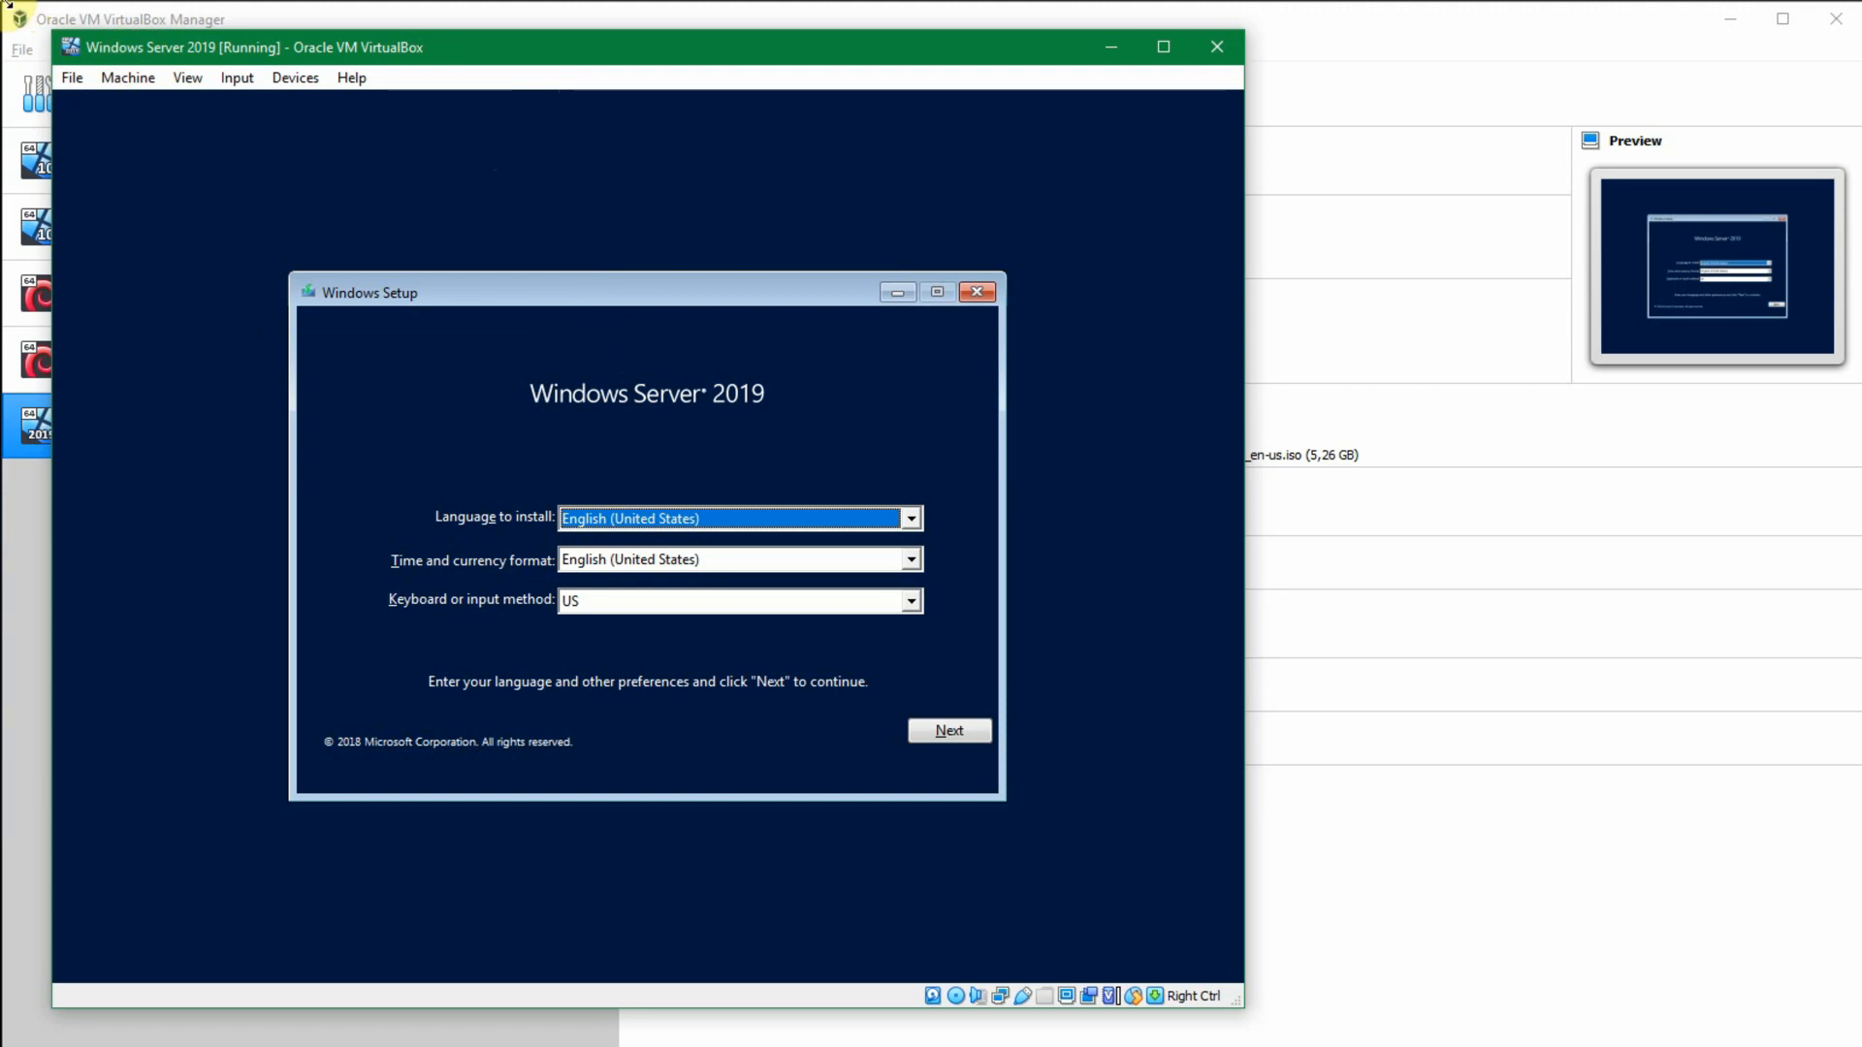
Step: Turn mouse integration back on for the running machine
left_click(236, 78)
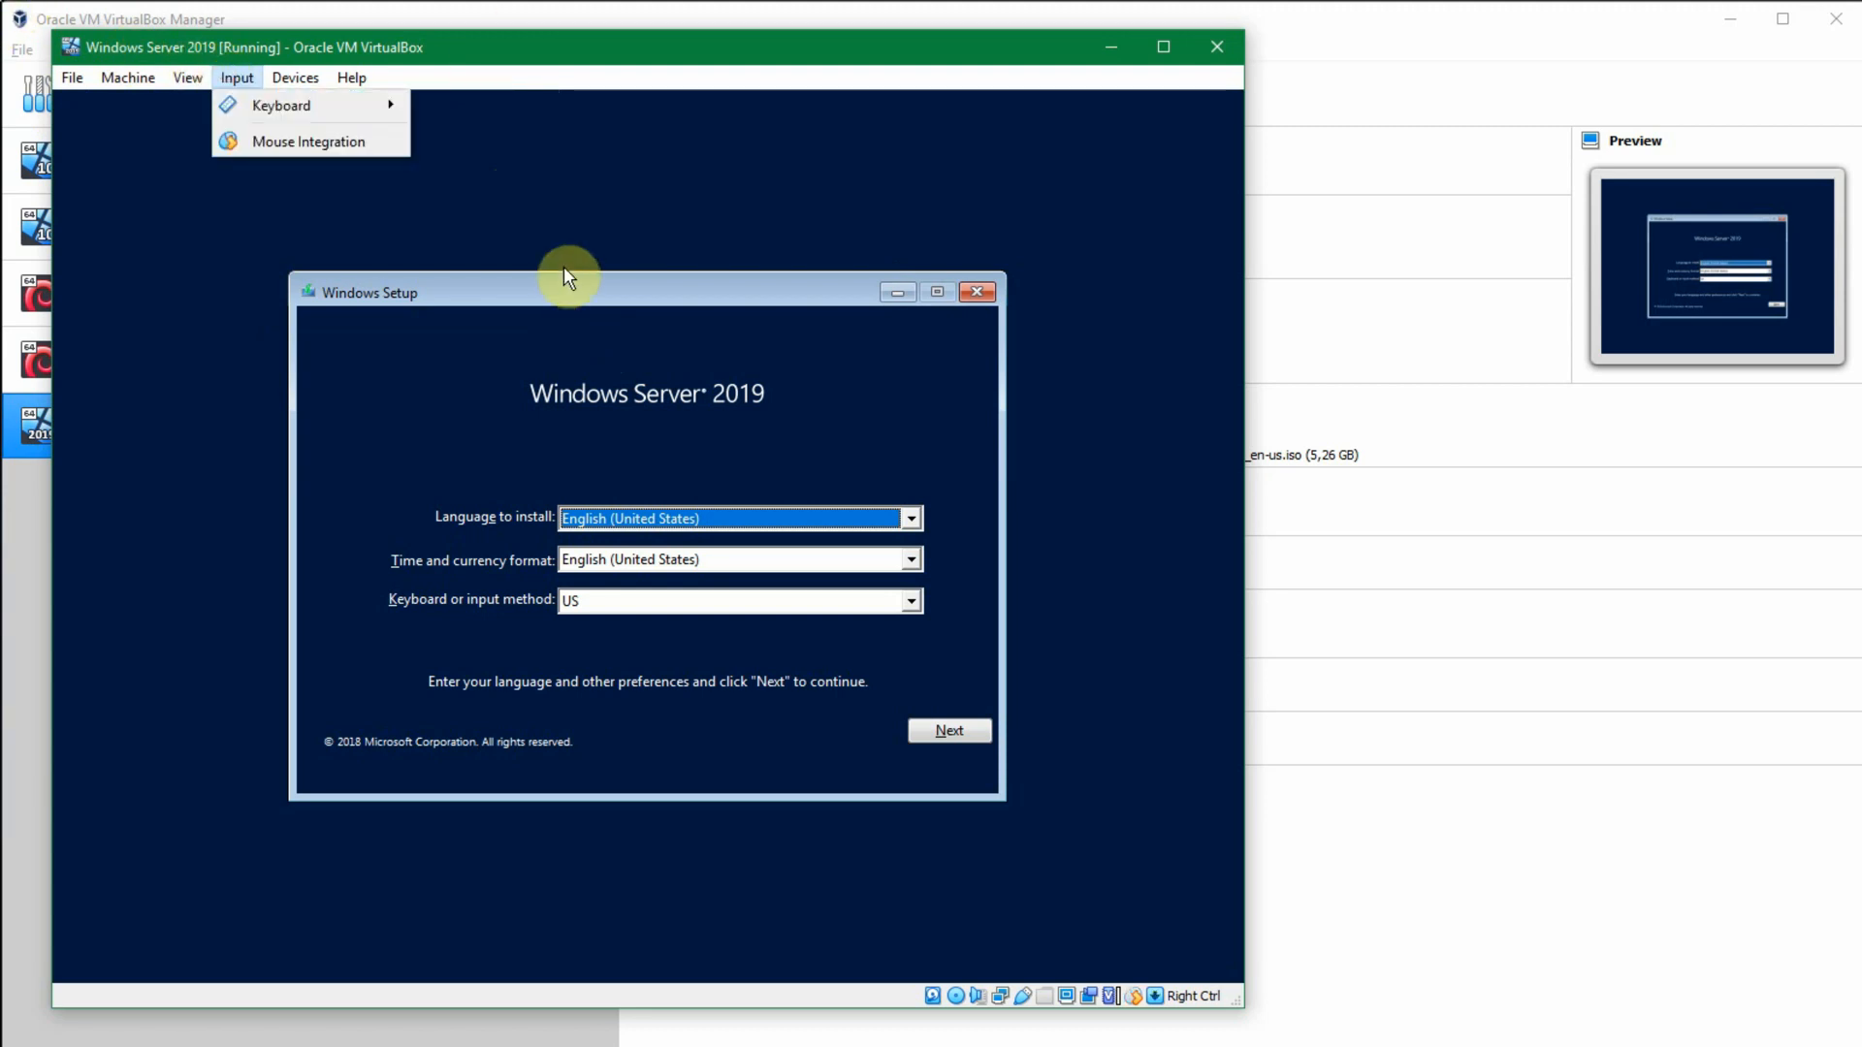
left_click(254, 78)
left_click(242, 78)
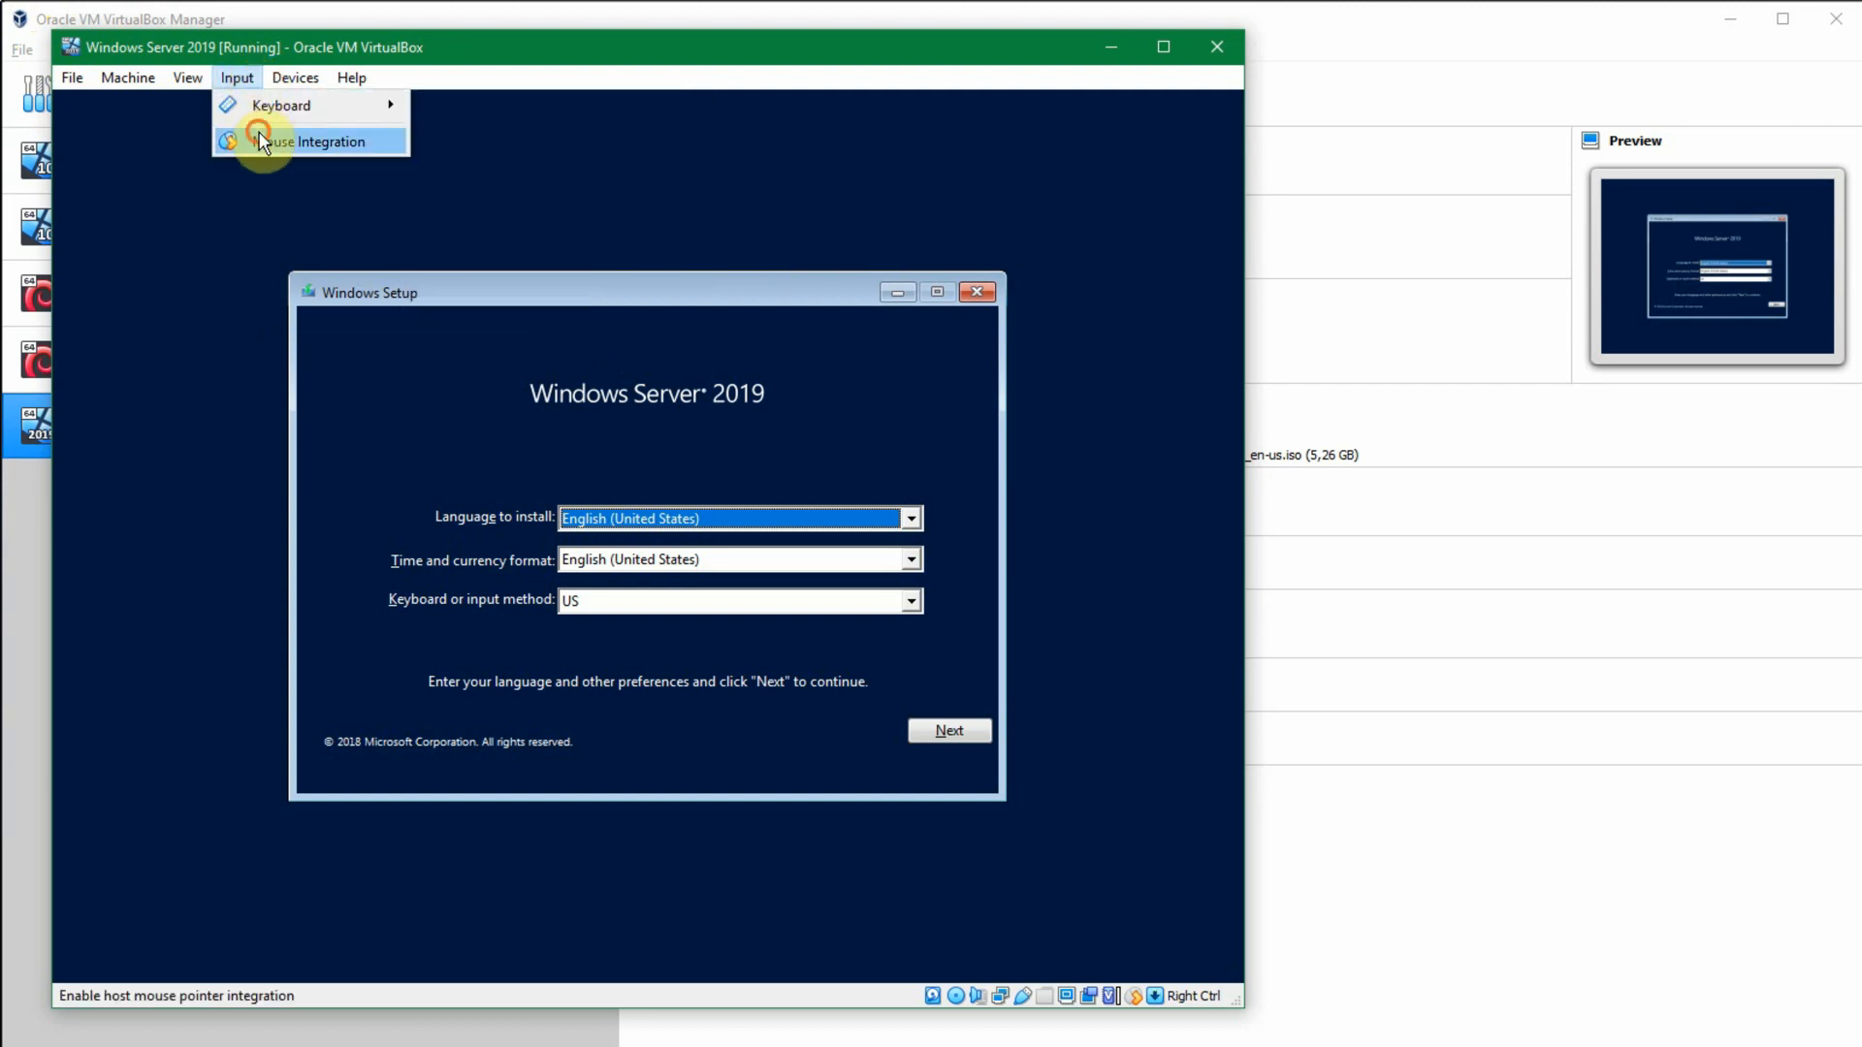
left_click(272, 141)
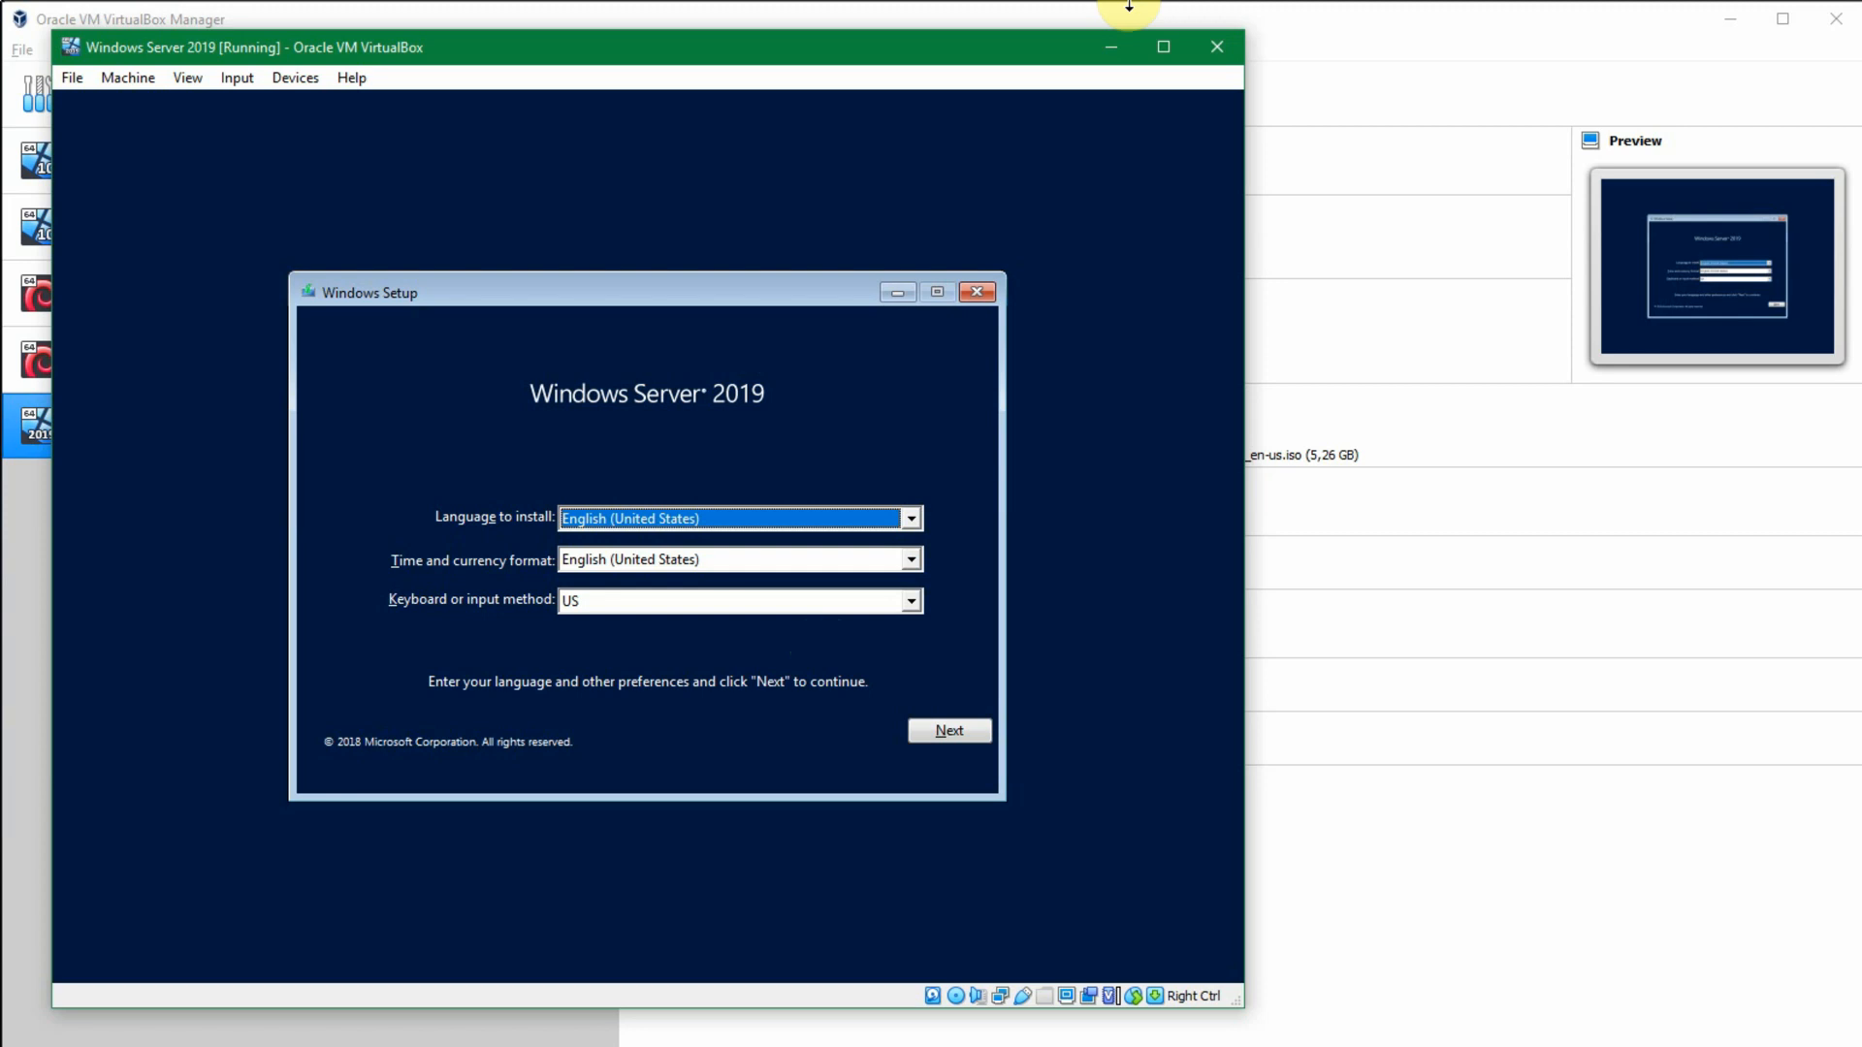
Step: Accept English (United States) for language and formats with the US keyboard, and start the Windows Server 2019 installation
key("Tab")
key("Tab")
key("Tab")
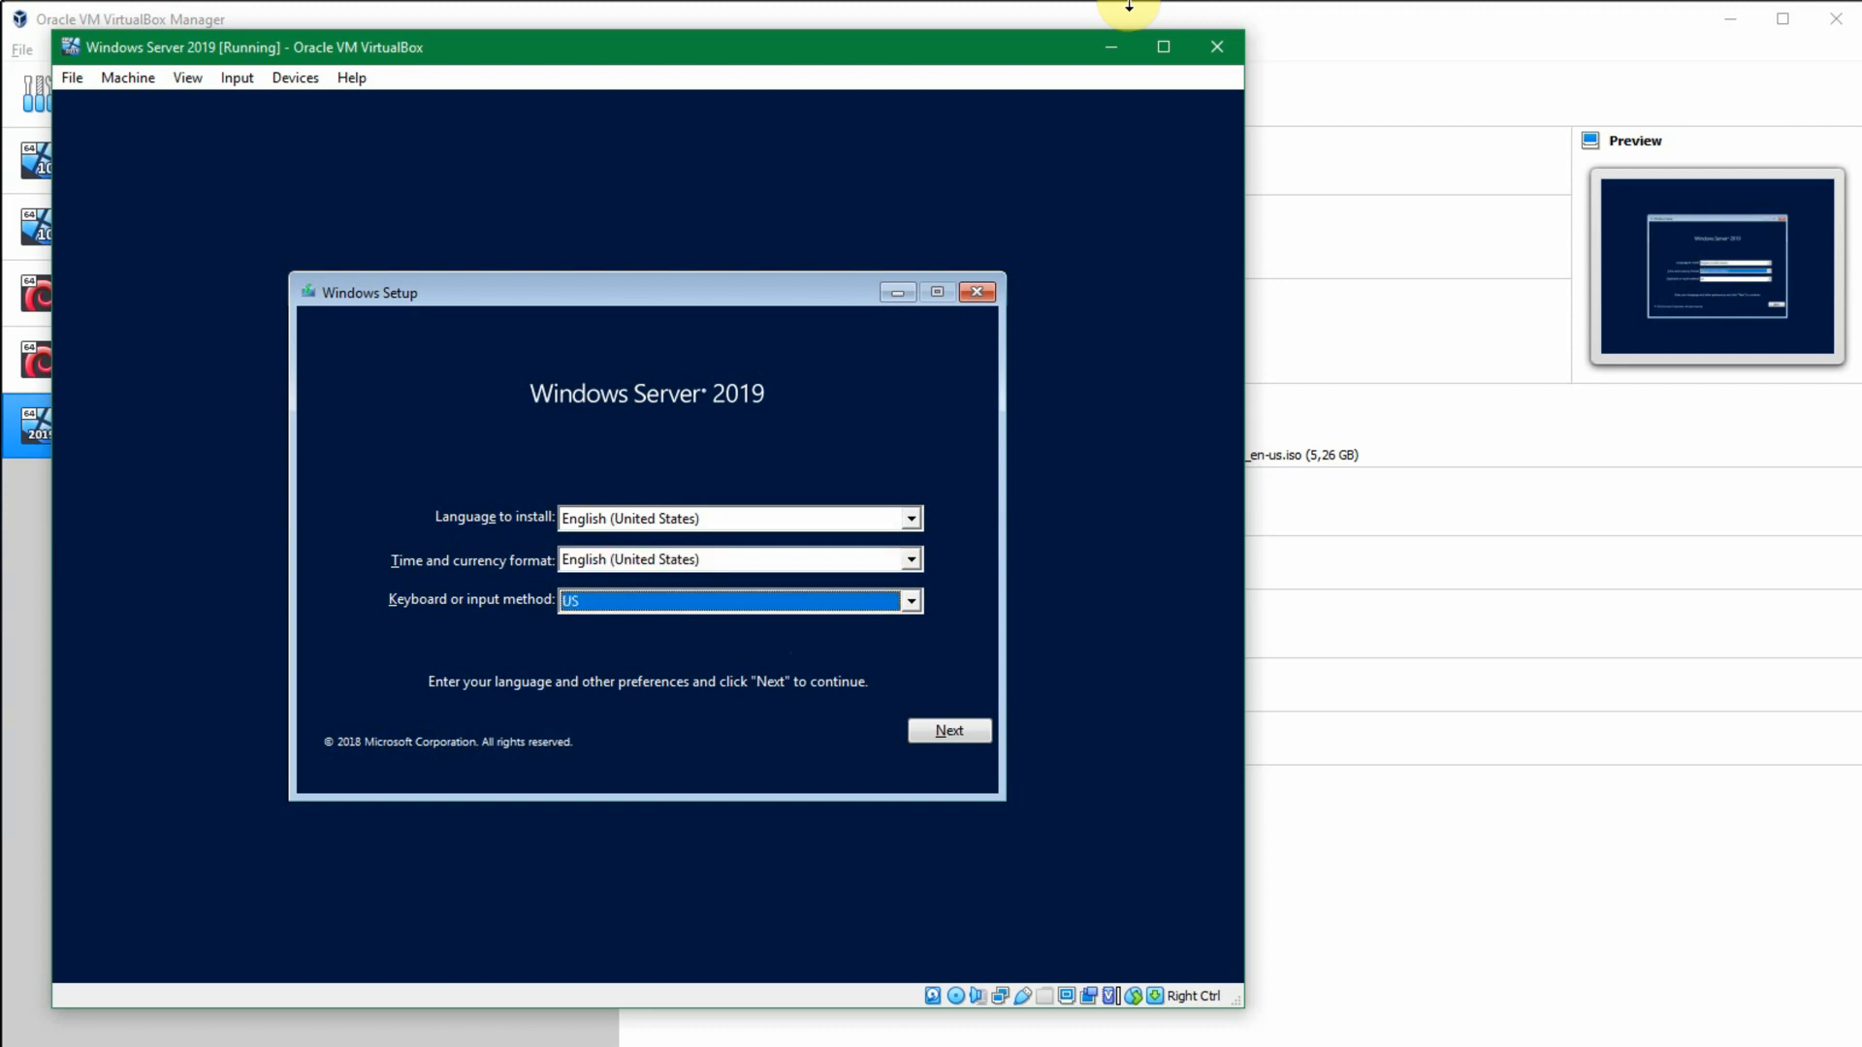
key("Tab")
key("Tab")
key("Tab")
key("Tab")
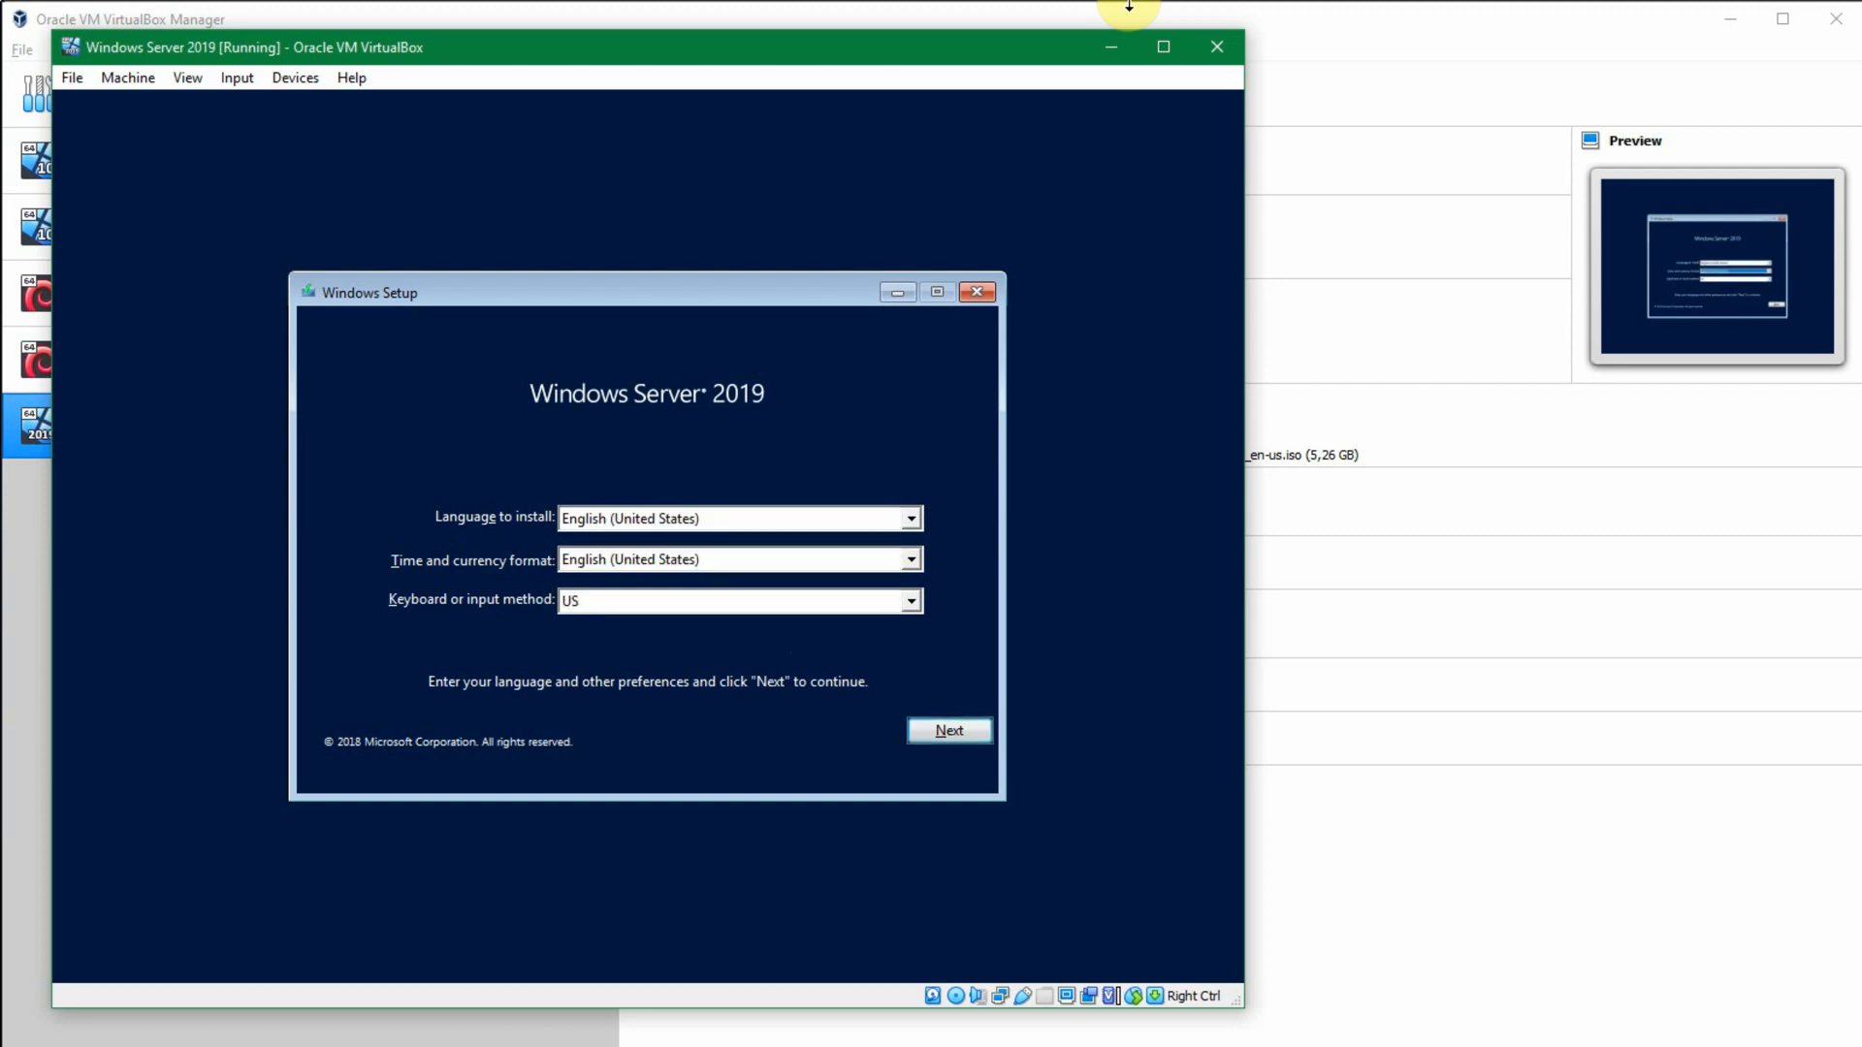
key("Return")
key("Return")
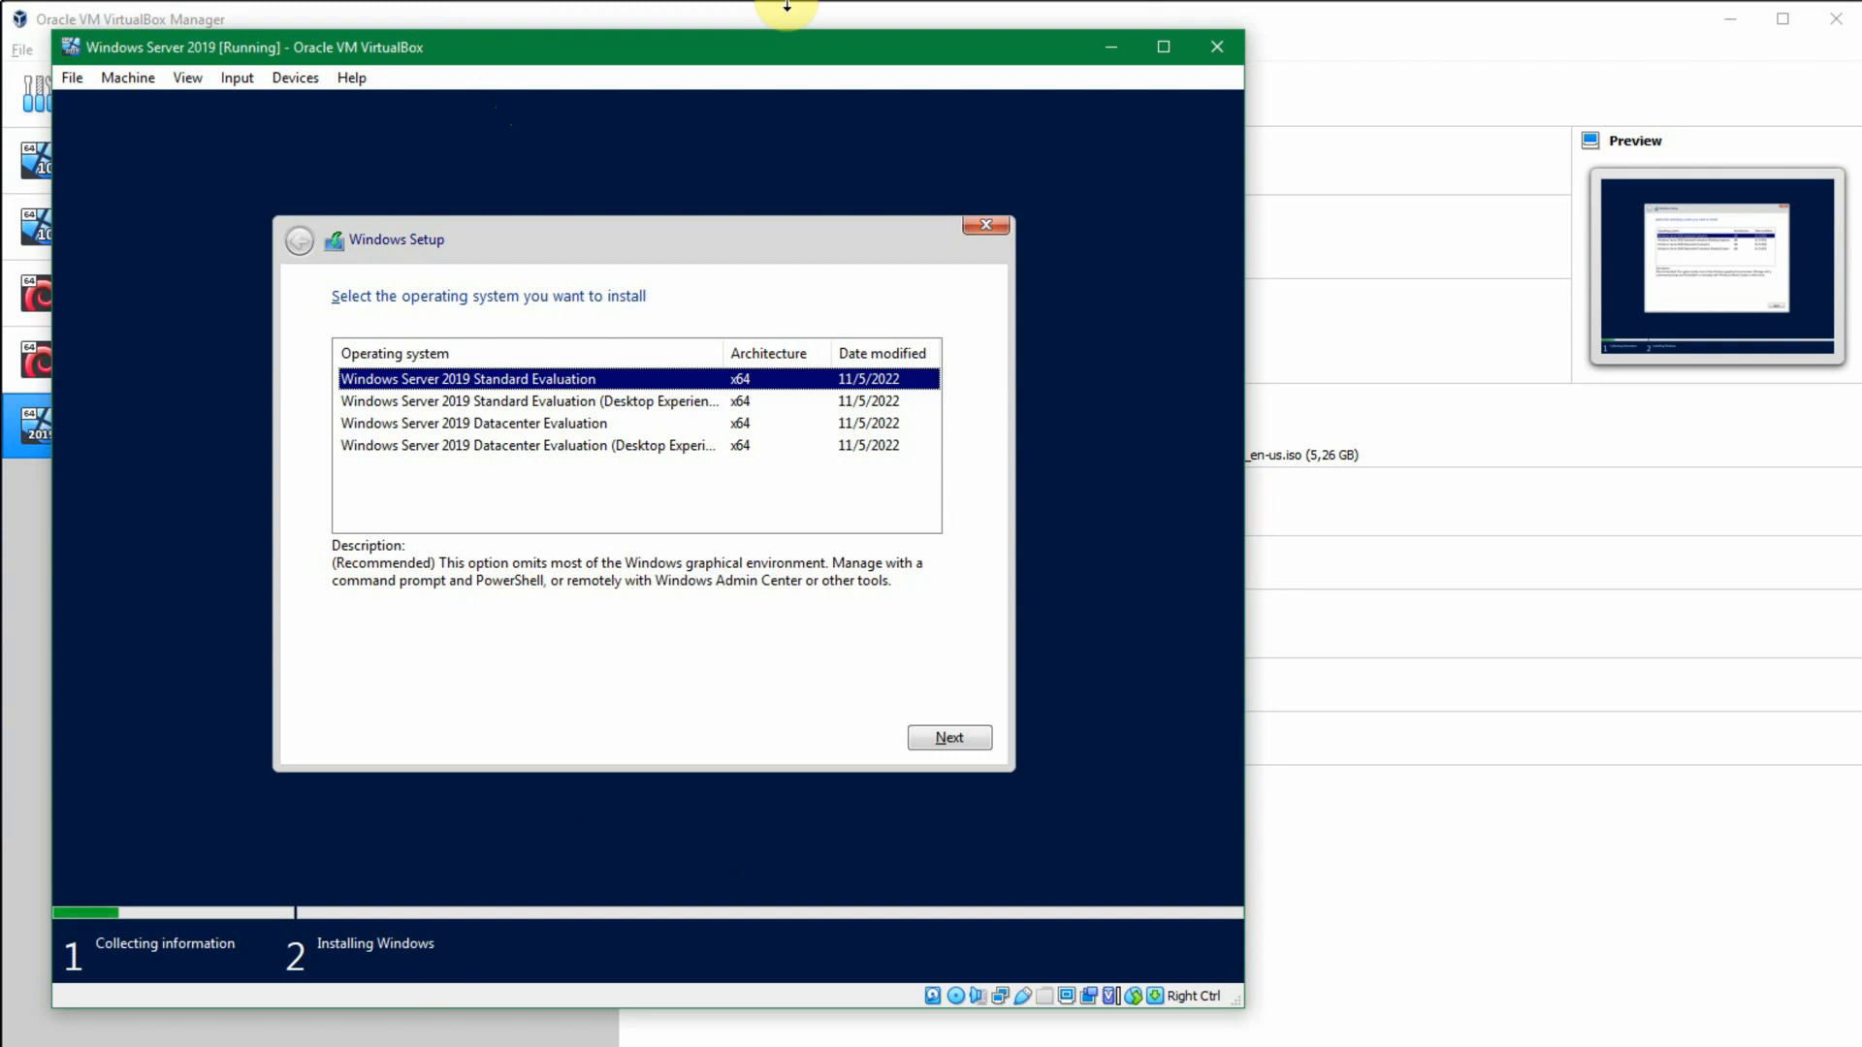
Step: Compare the listed editions, select Windows Server 2019 Datacenter Evaluation (Desktop Experience), and continue
key("Down")
key("Down")
key("Down")
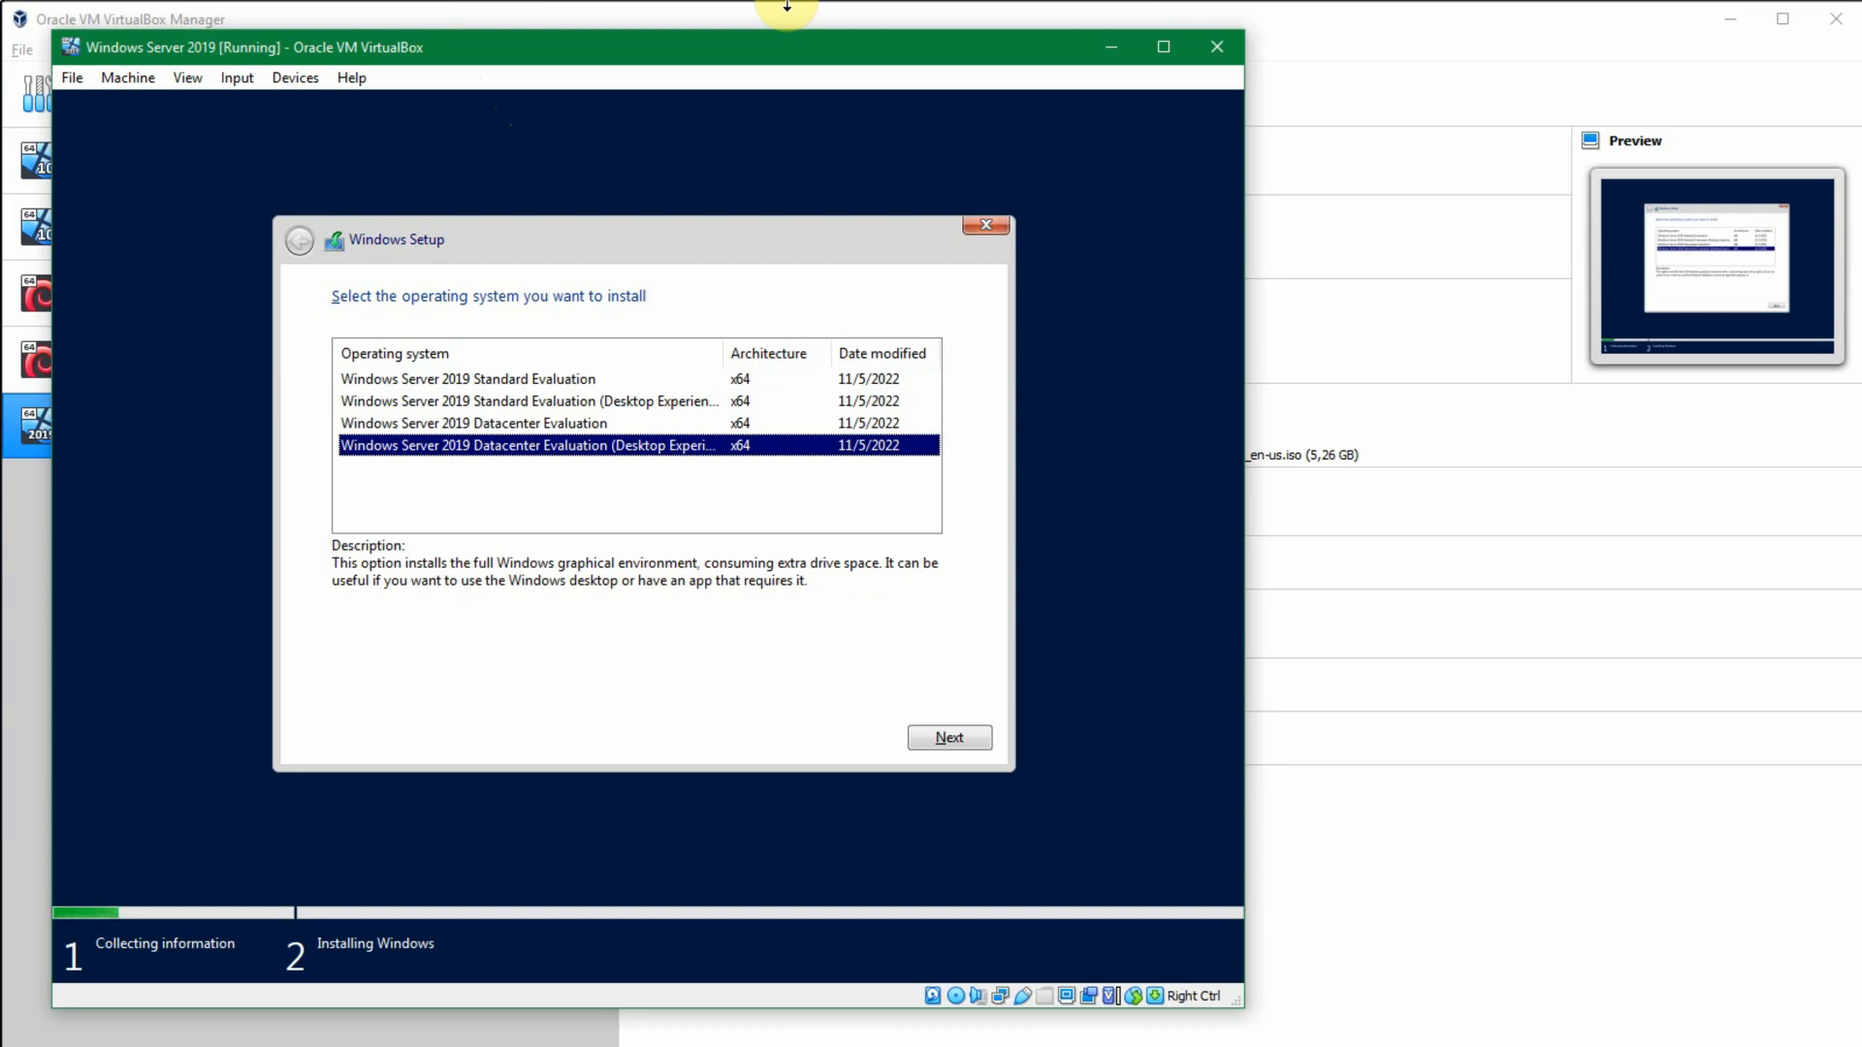
key("Up")
key("Up")
key("Up")
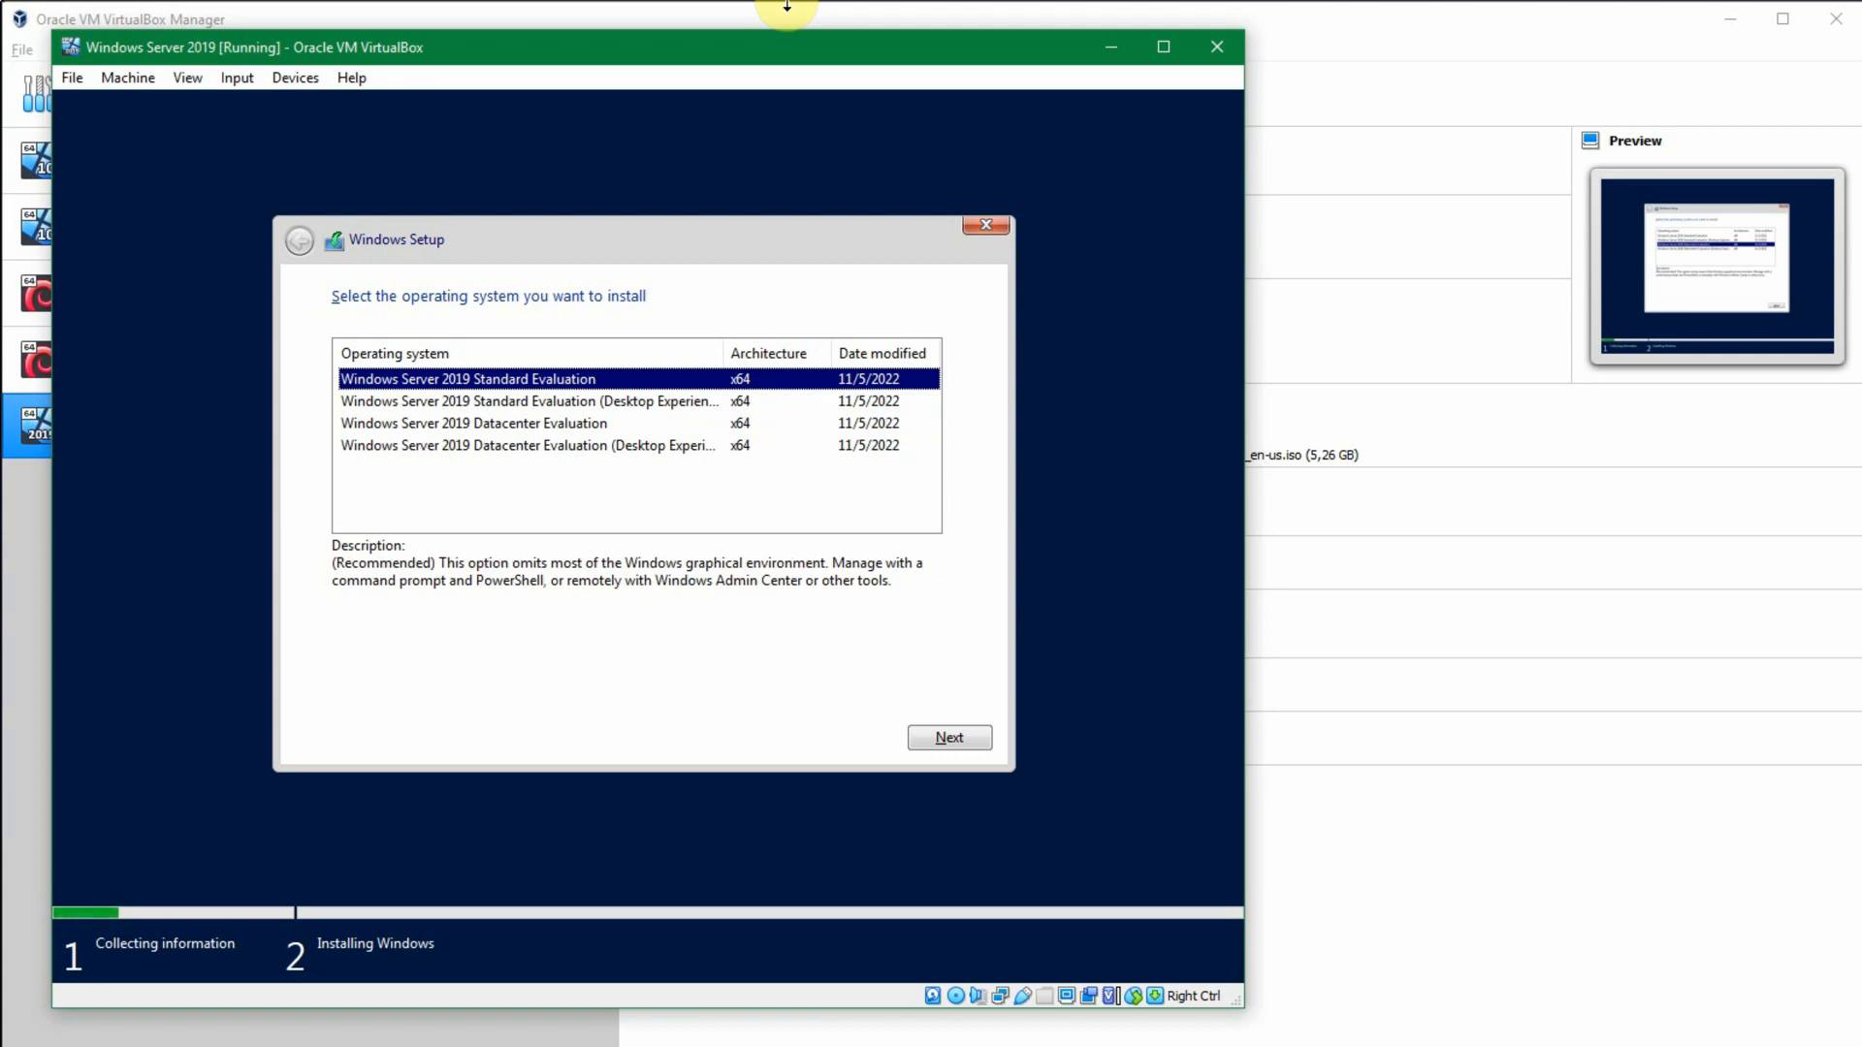
key("Down")
key("Down")
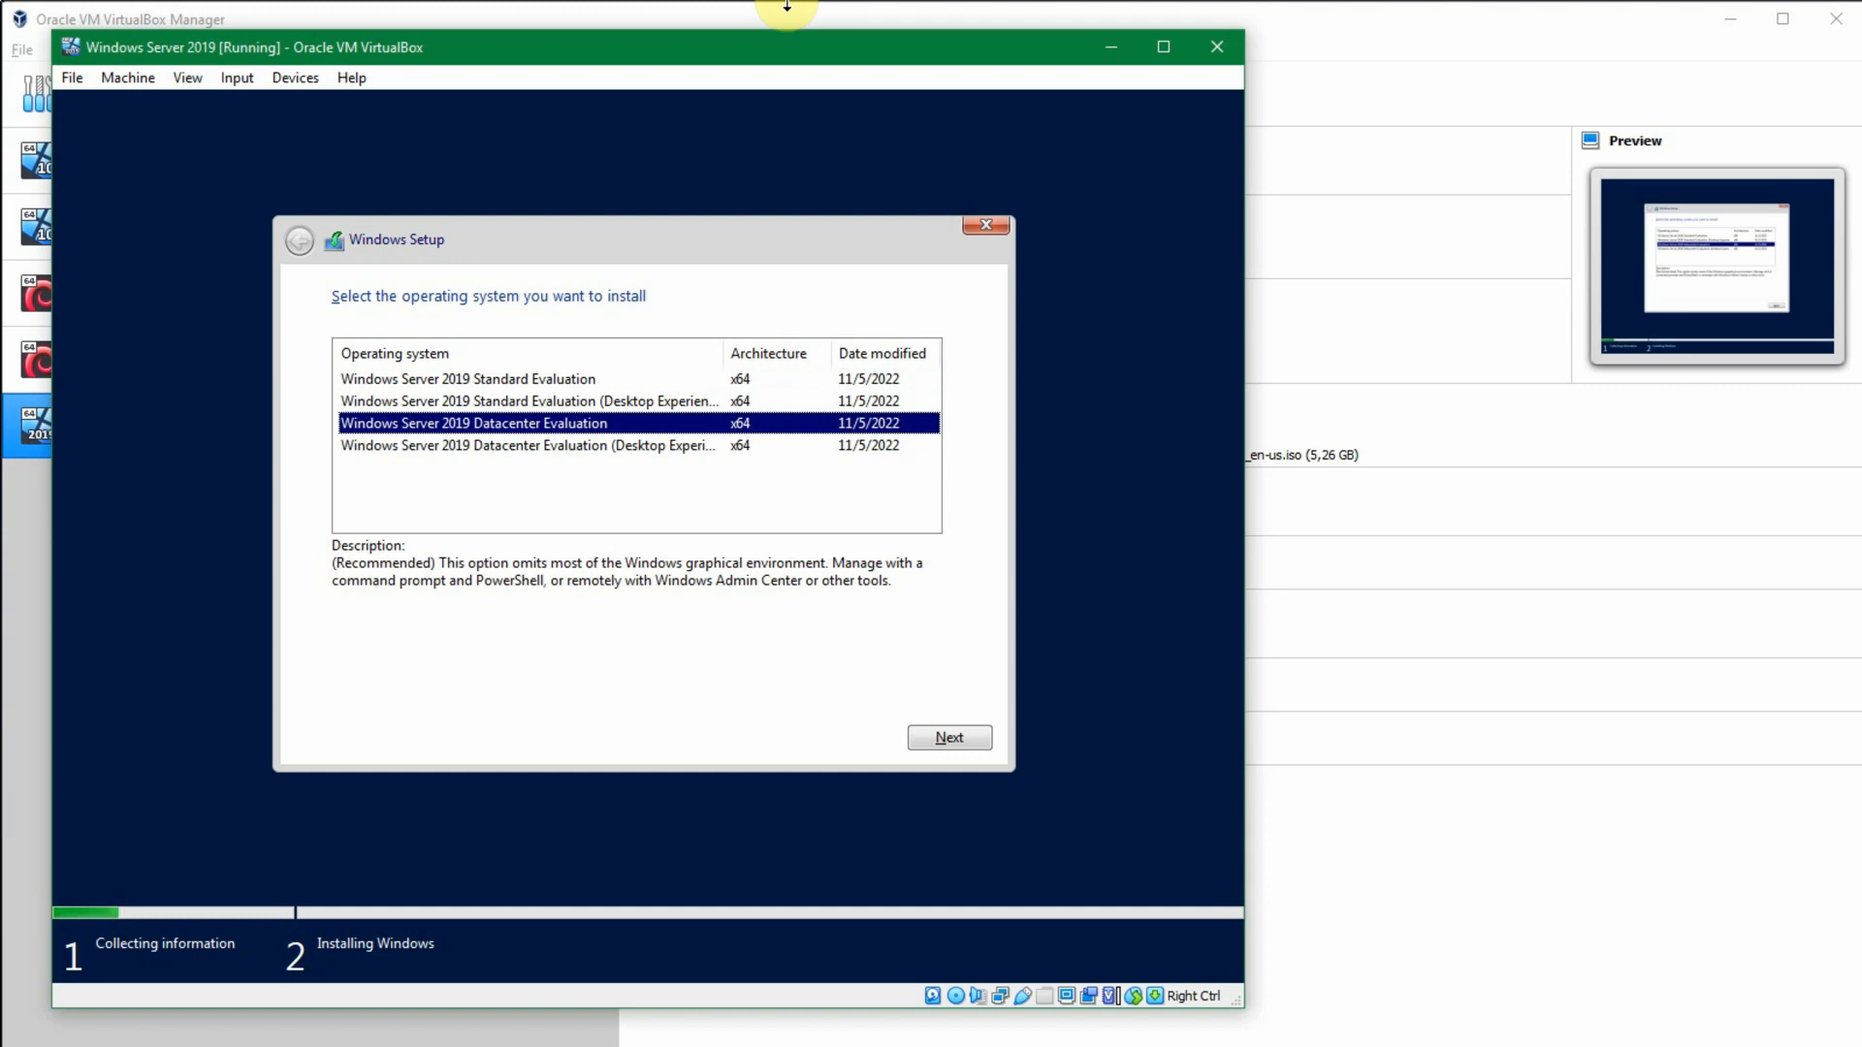
key("Down")
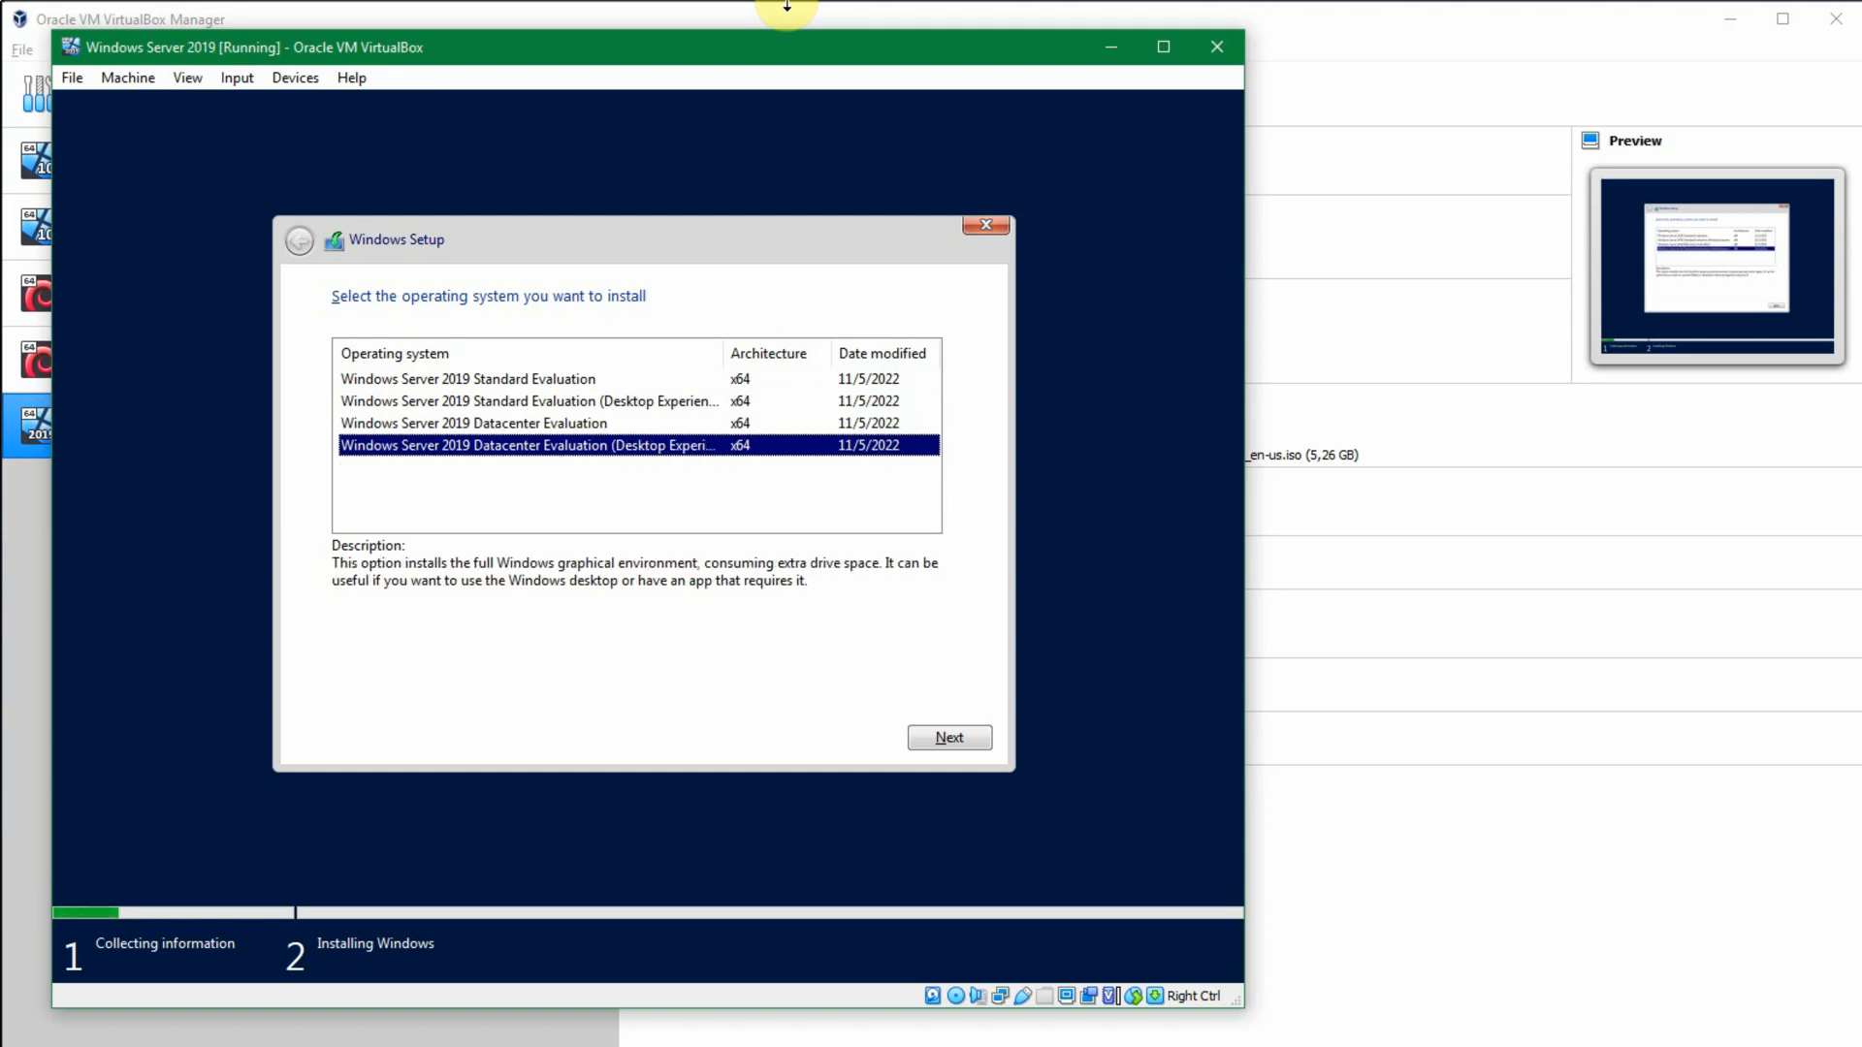
key("Tab")
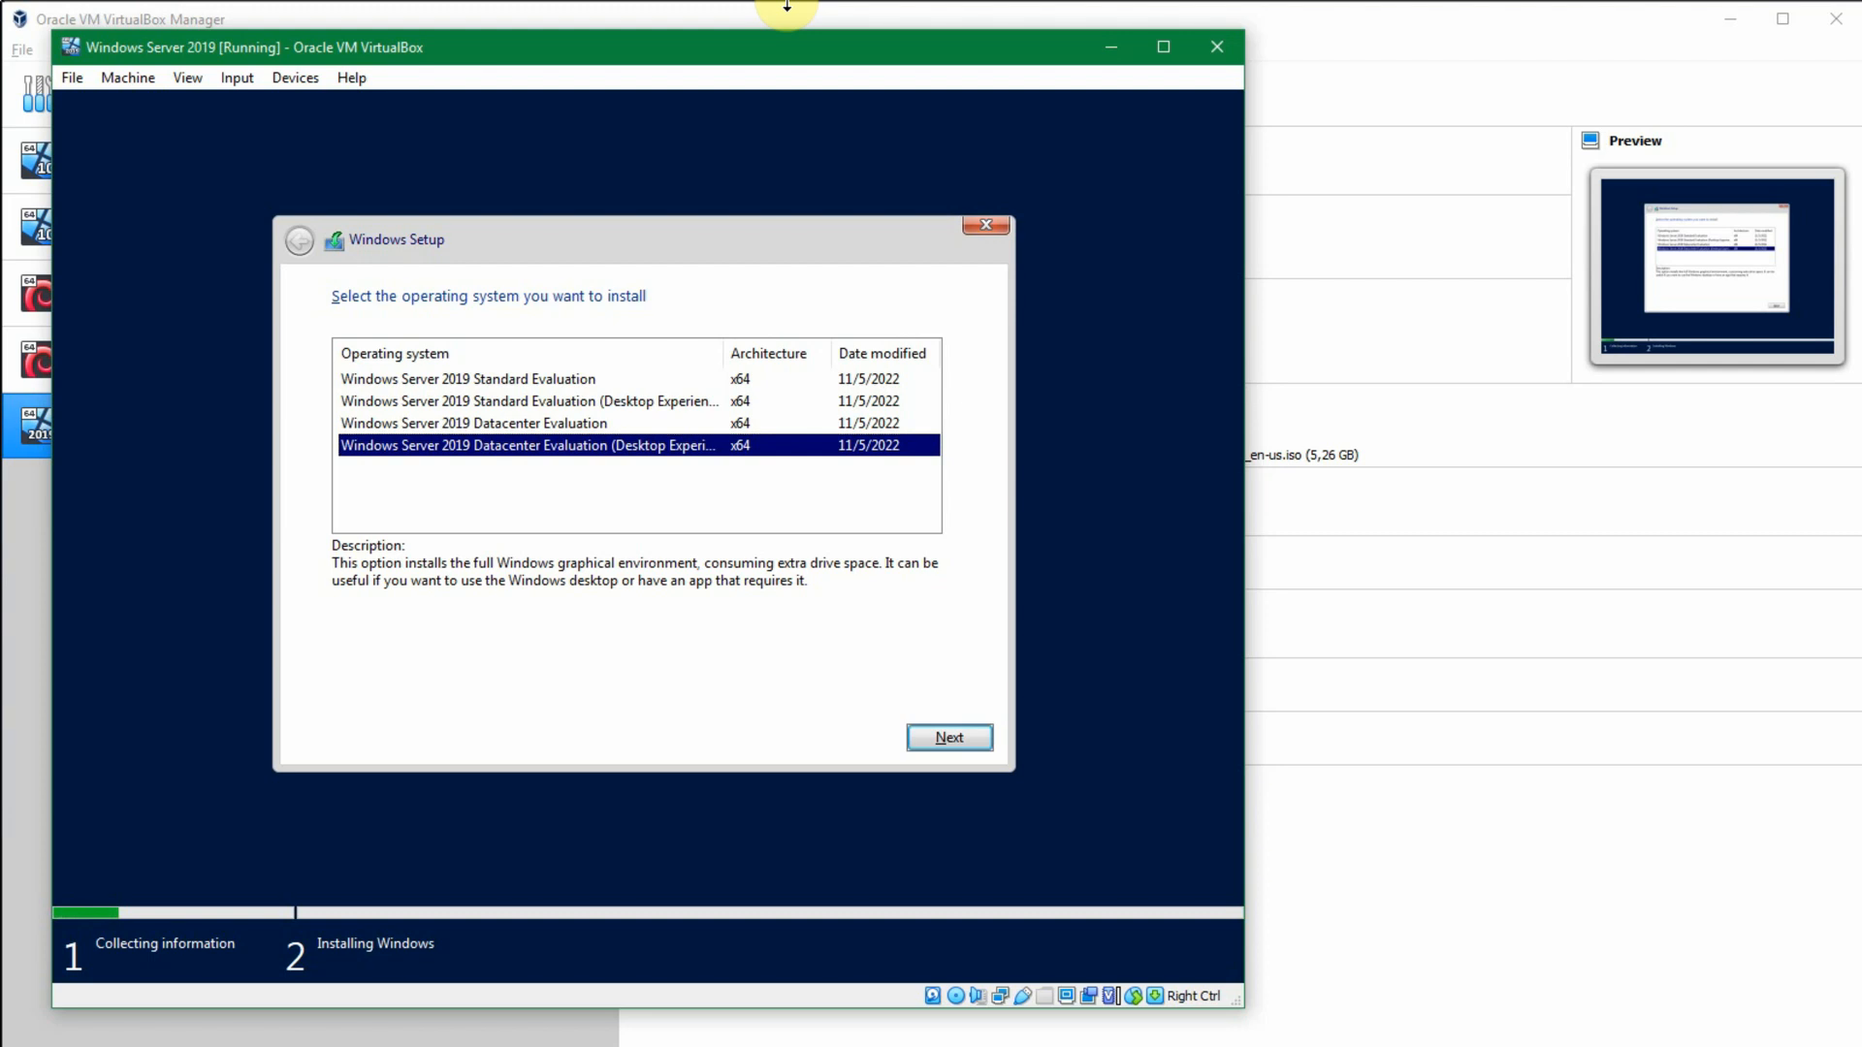
key("Return")
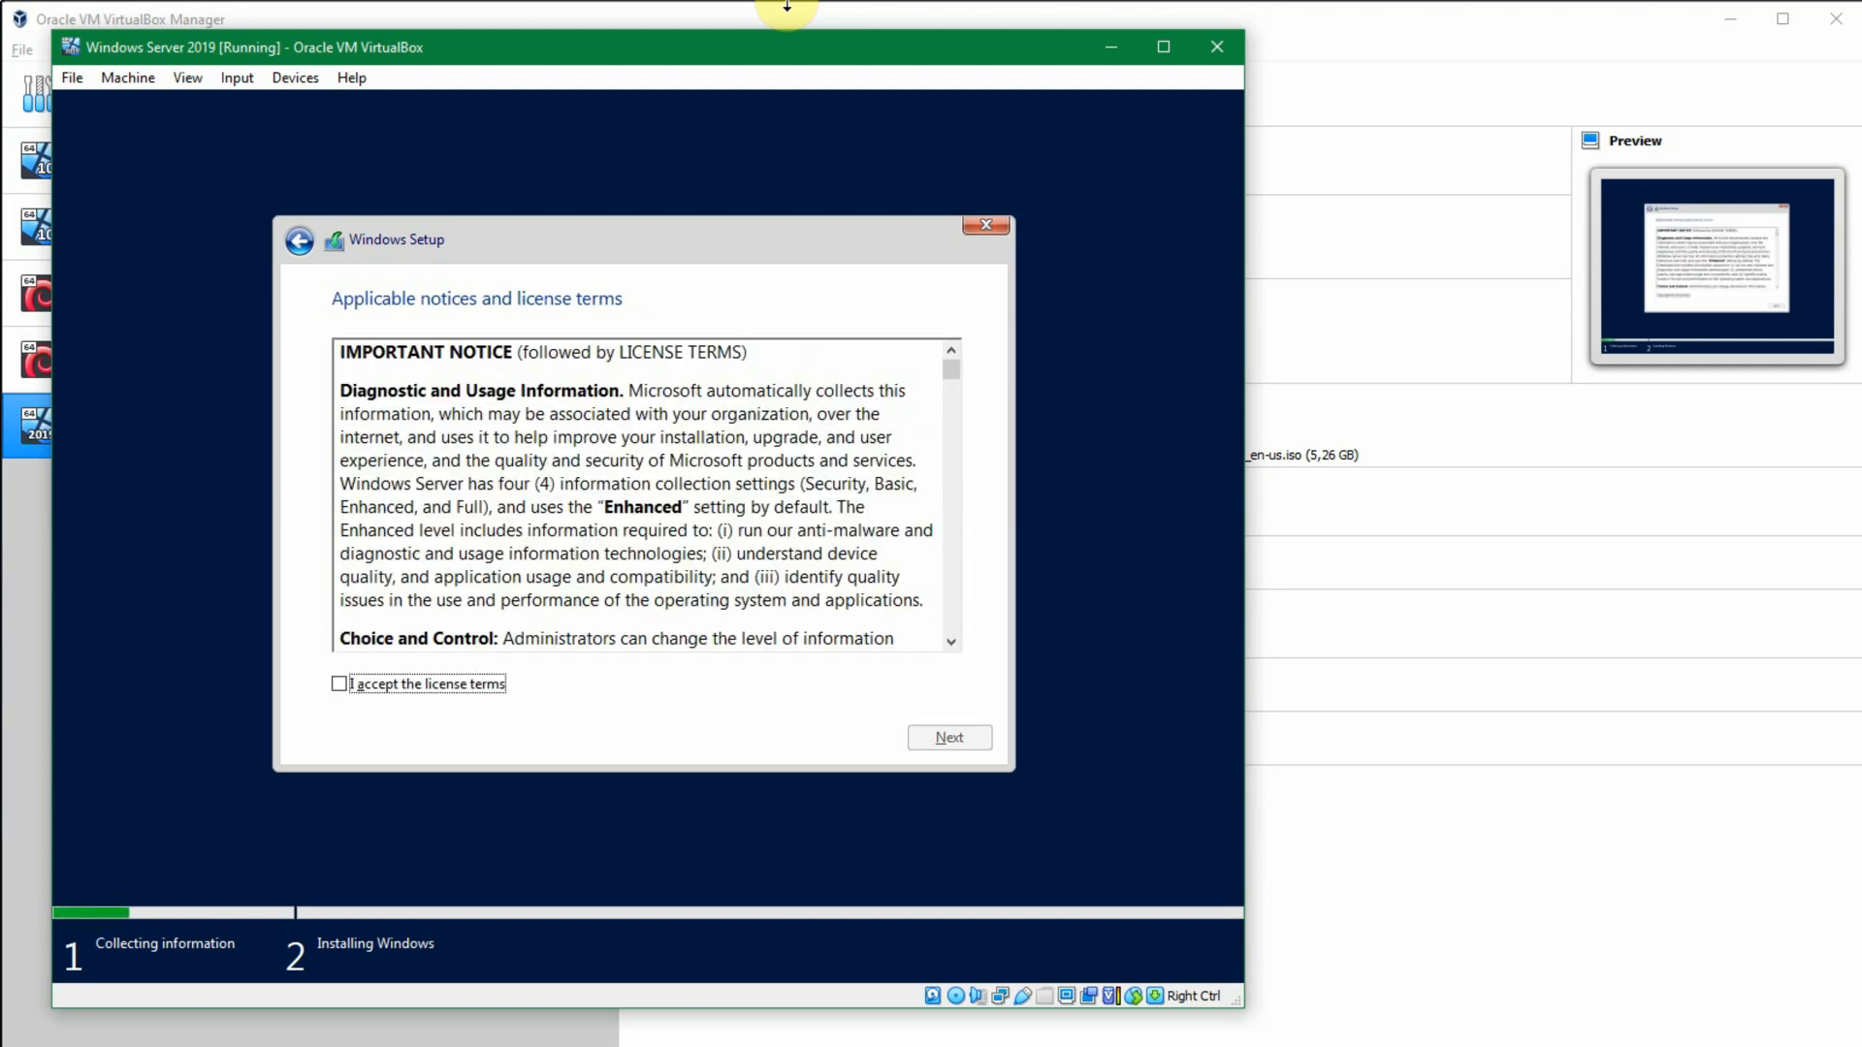
Step: Accept the license terms and choose the installation type Custom: Install Windows only (advanced)
key("space")
key("Return")
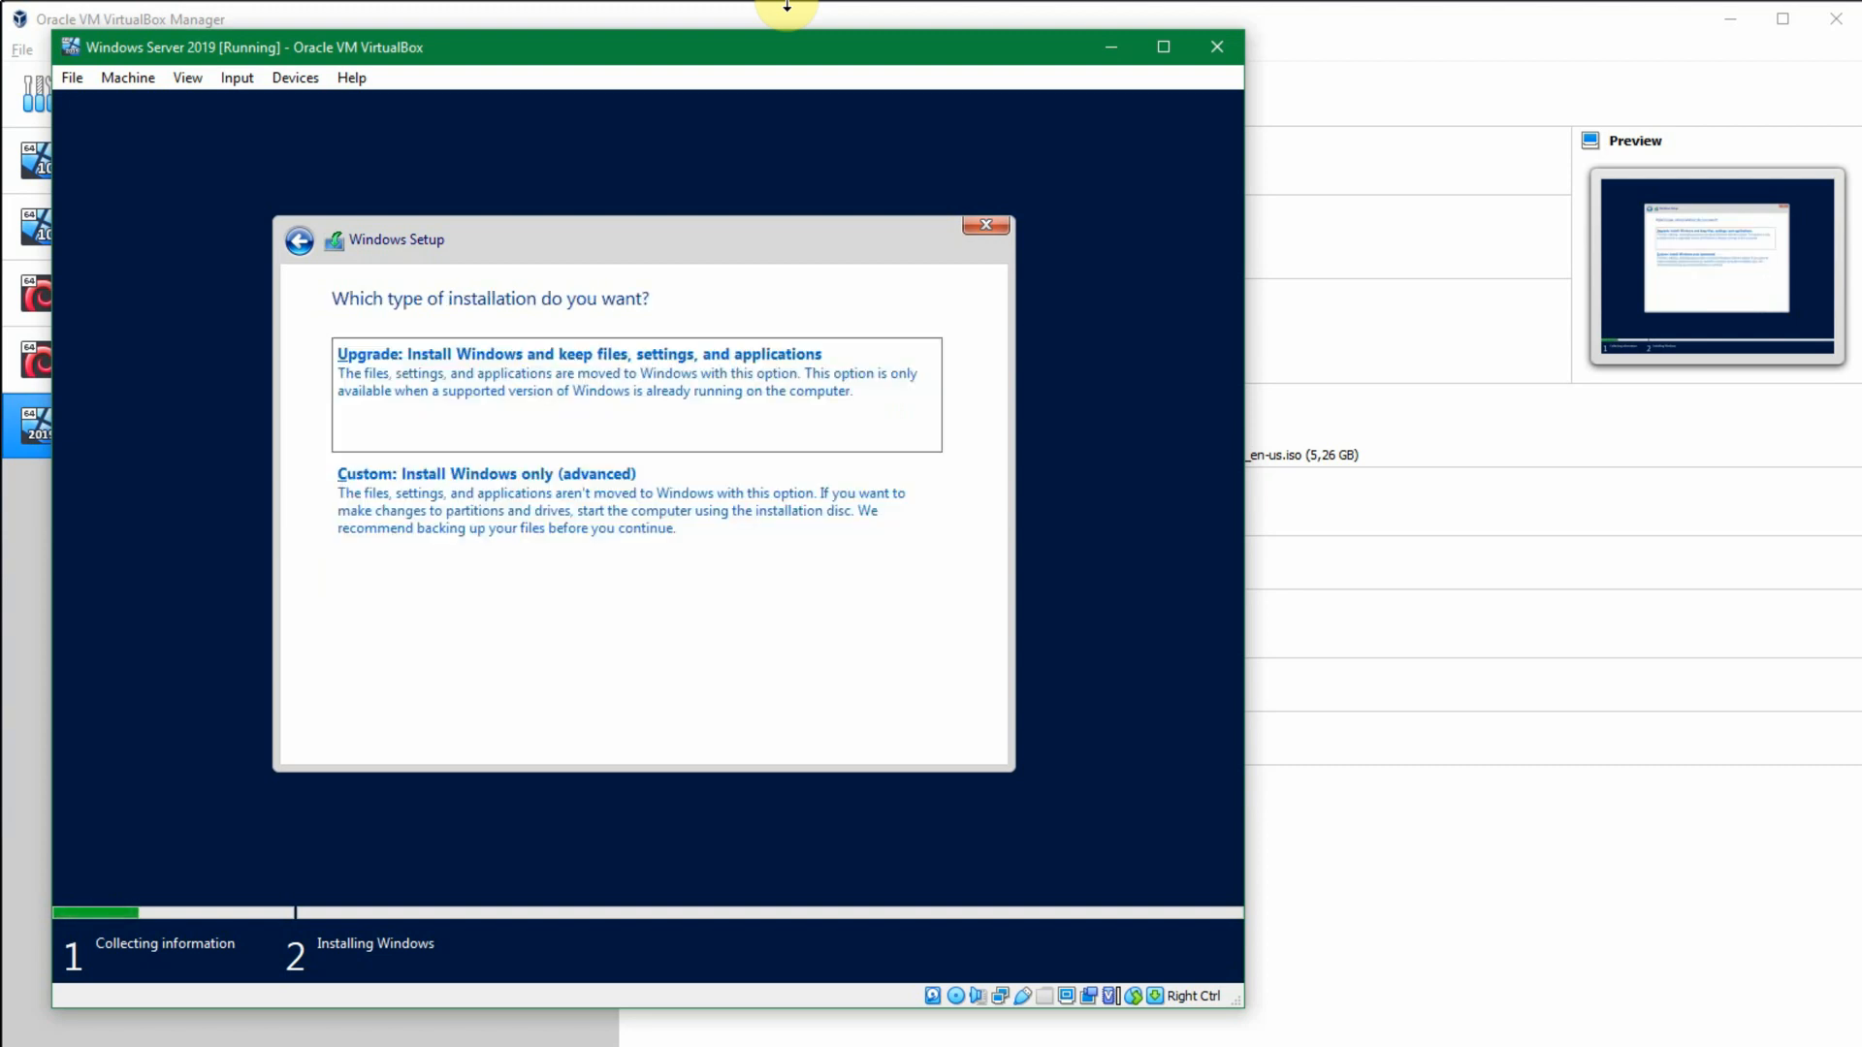
key("Down")
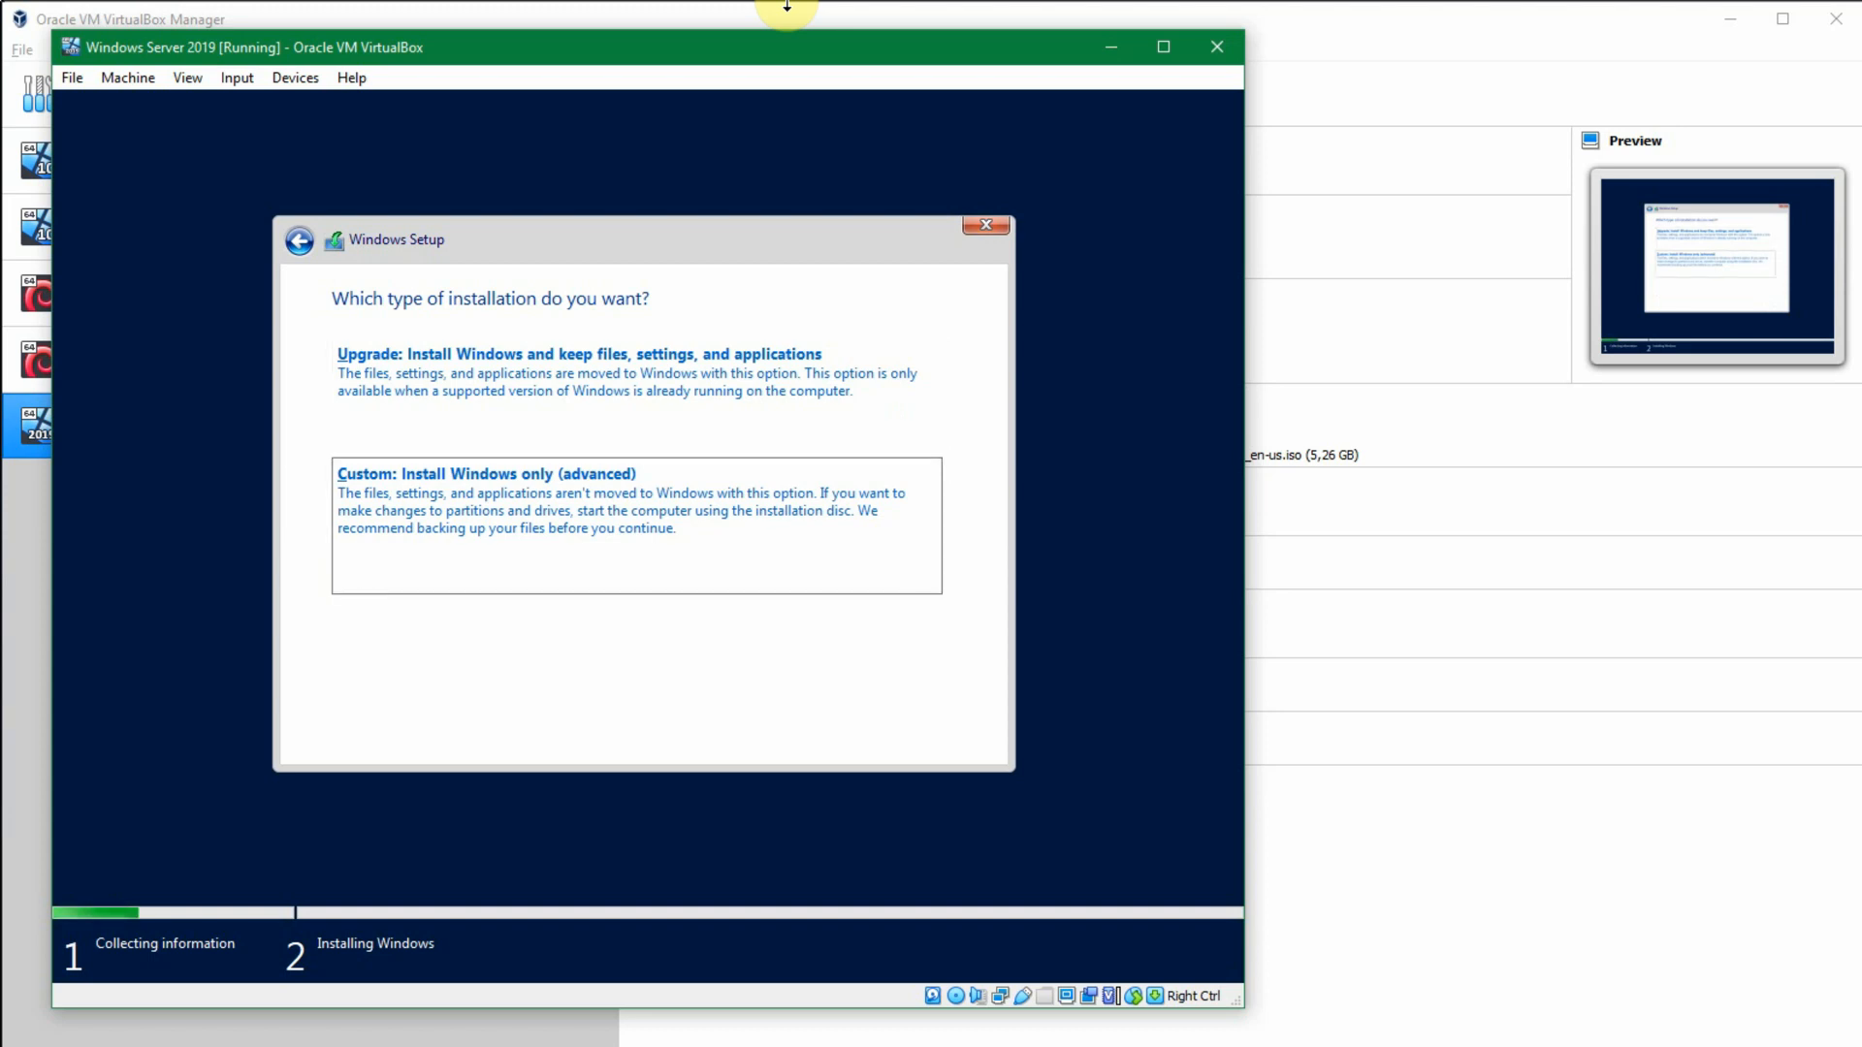
key("Return")
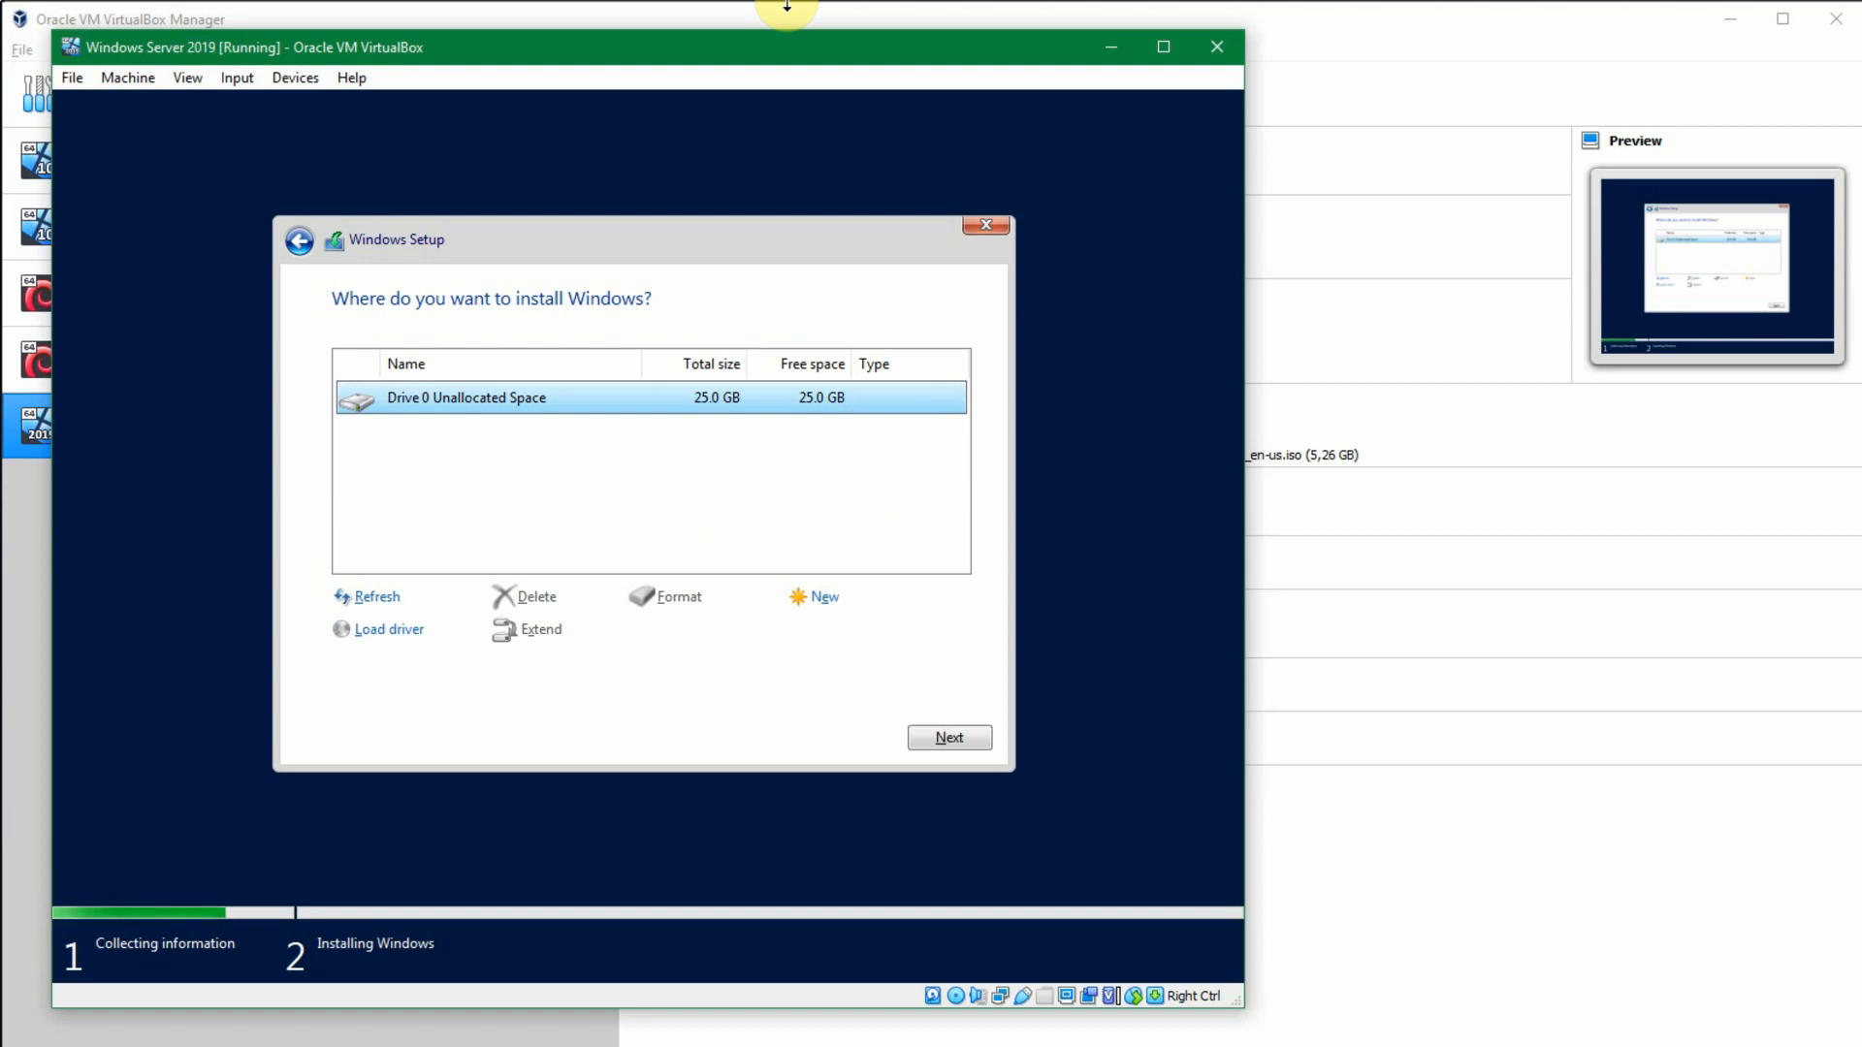
Step: Create a 25600 MB partition from the Drive 0 unallocated space, allowing Windows to add its extra system partitions
key("Tab")
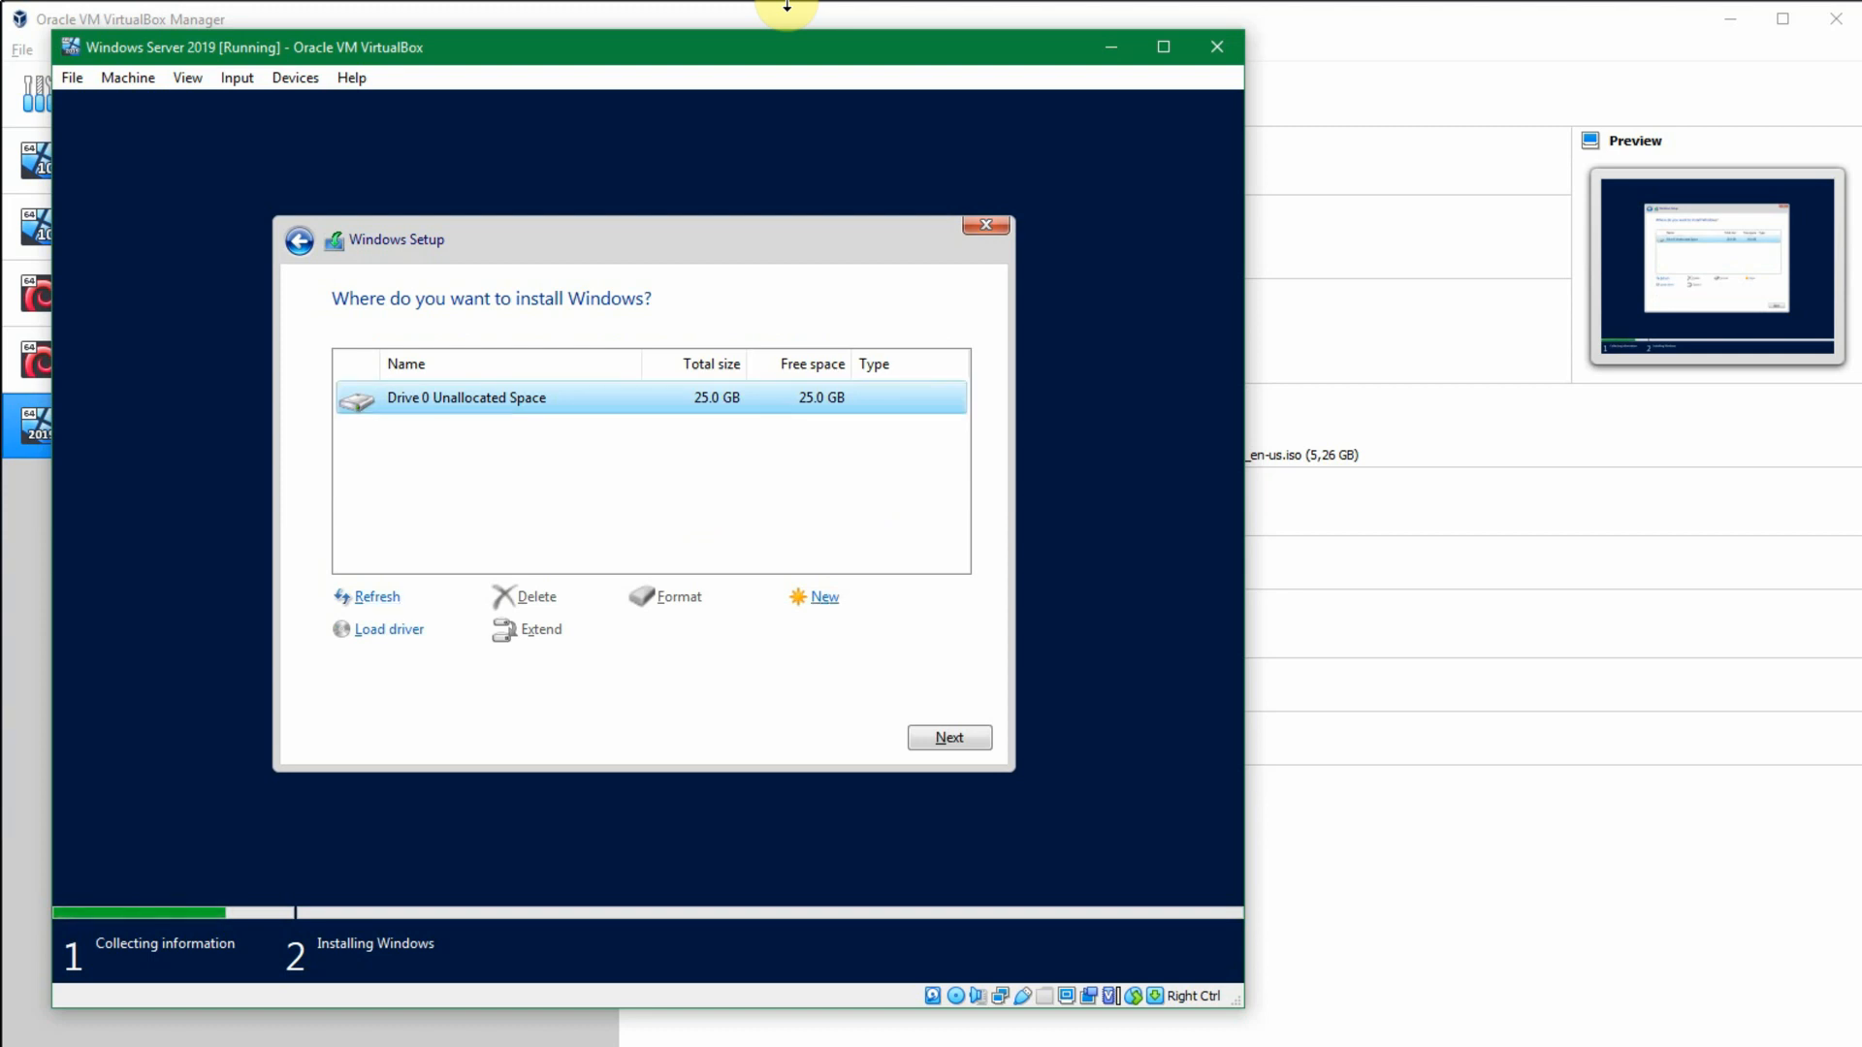
key("alt+e")
key("Tab")
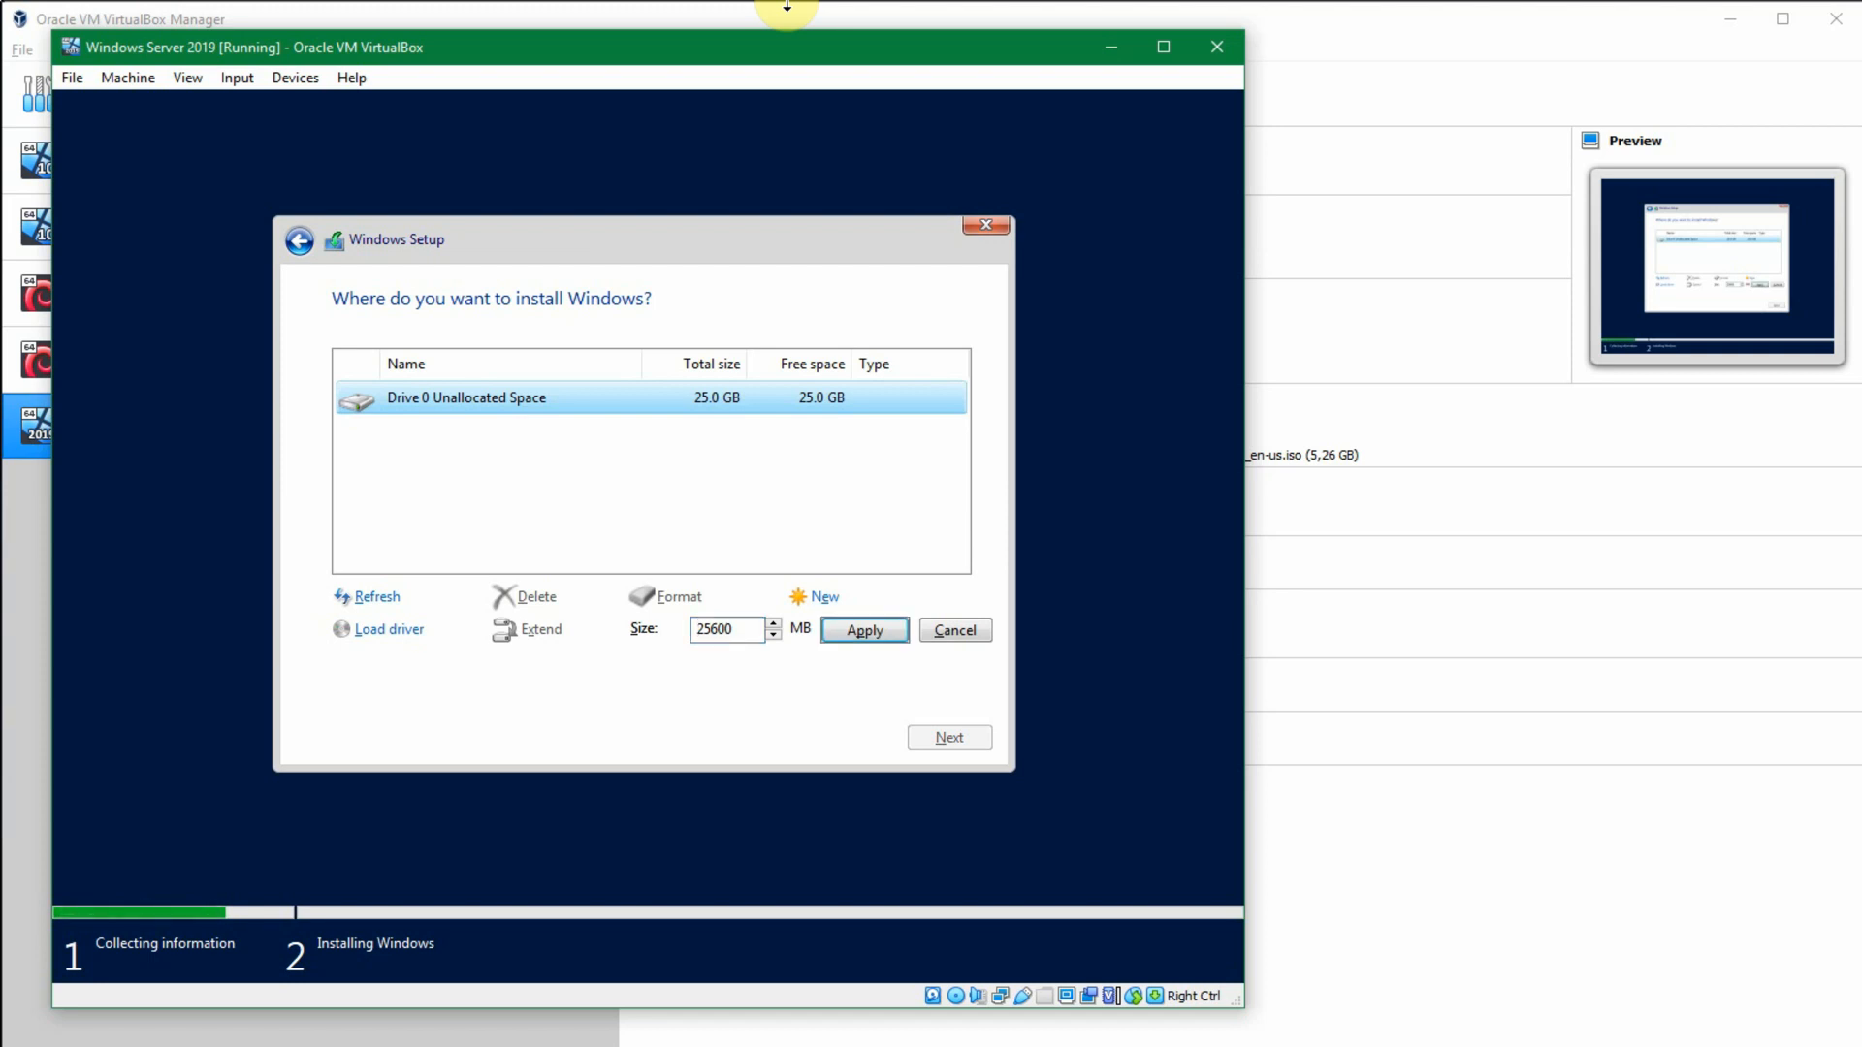
key("Return")
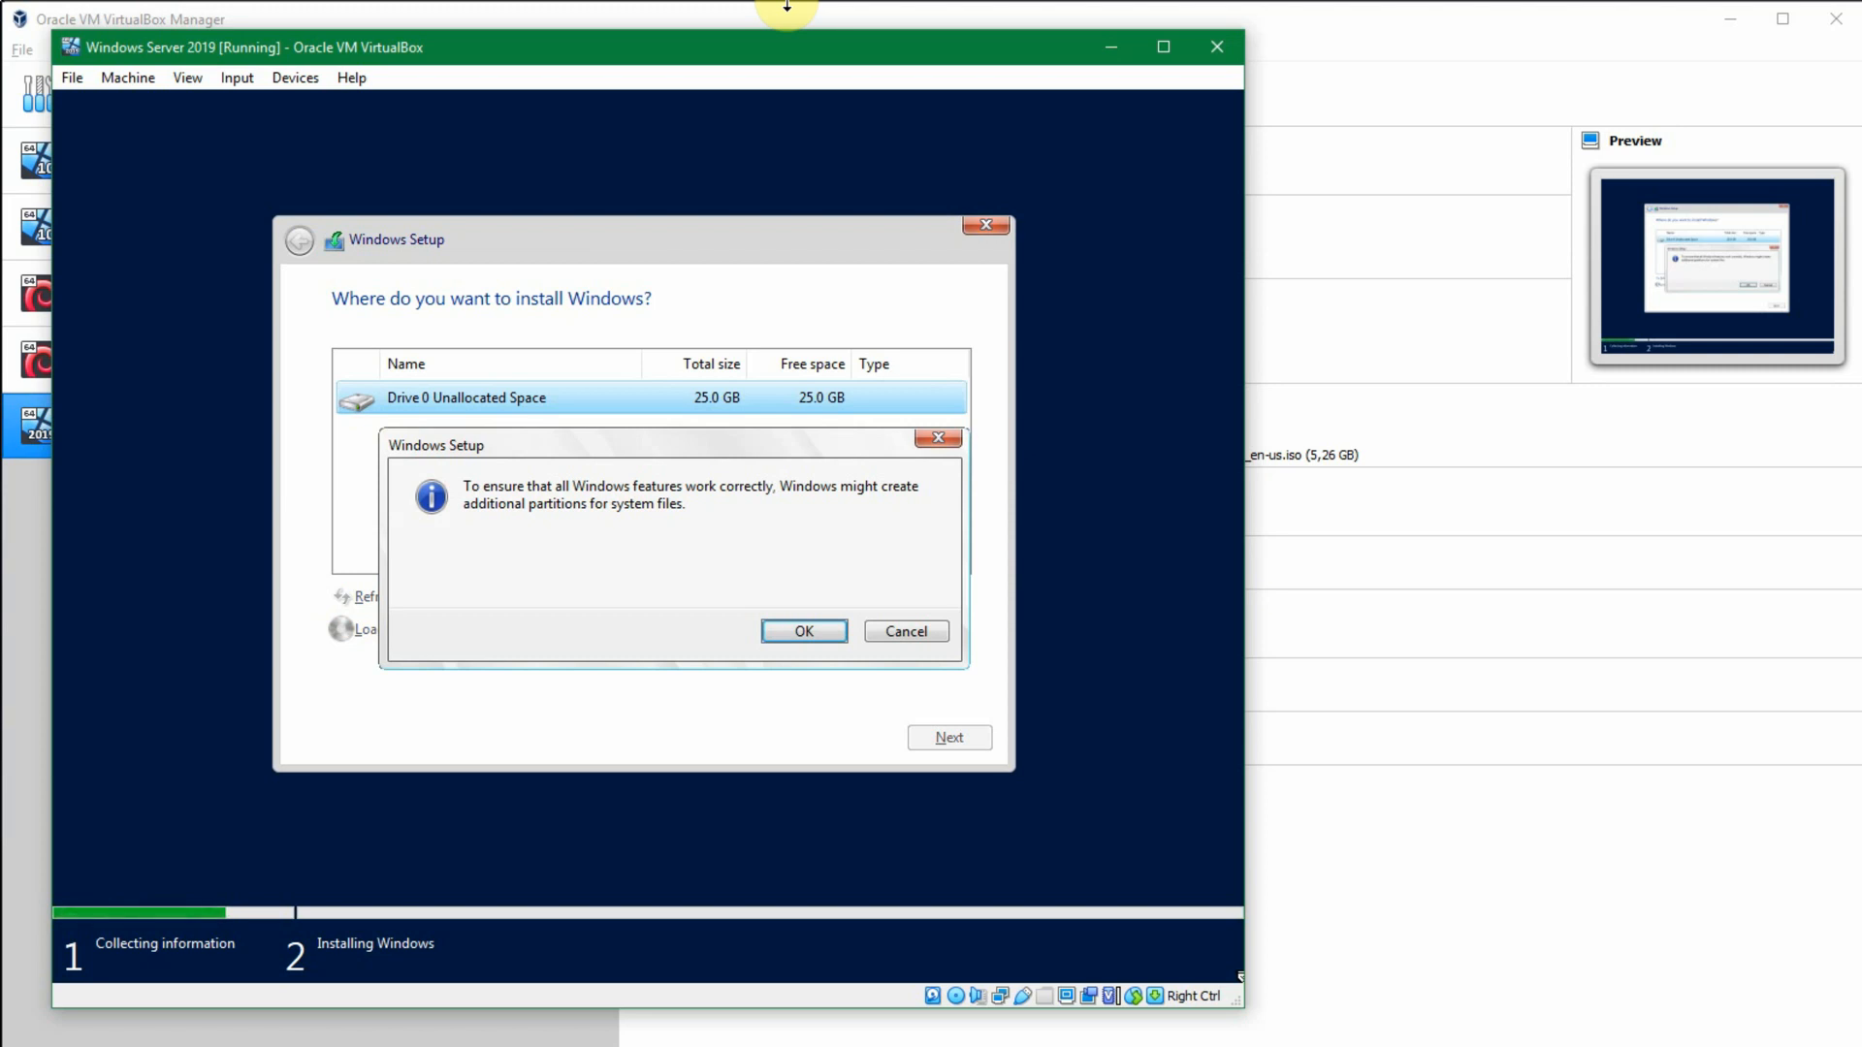
key("Return")
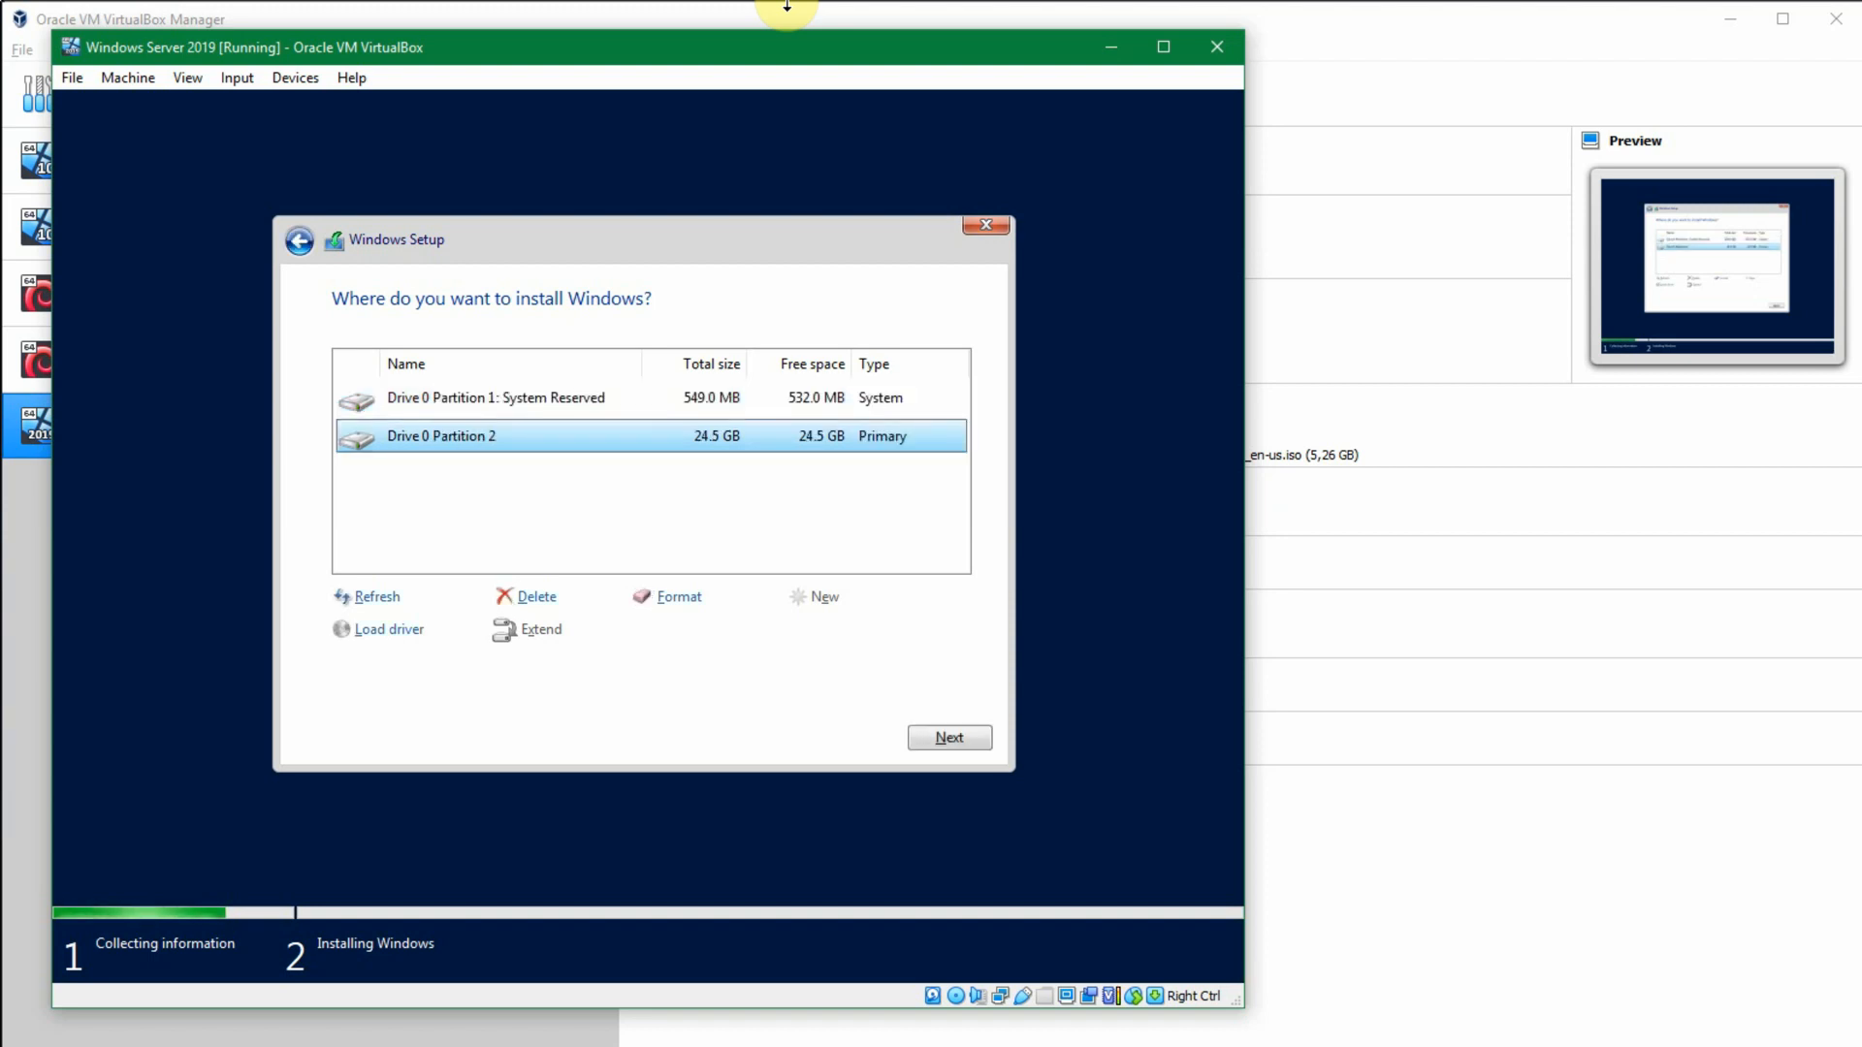
Step: Install Windows Server on Drive 0 Partition 2 and carry the machine through its restart
key("Tab")
key("Tab")
key("Tab")
key("Tab")
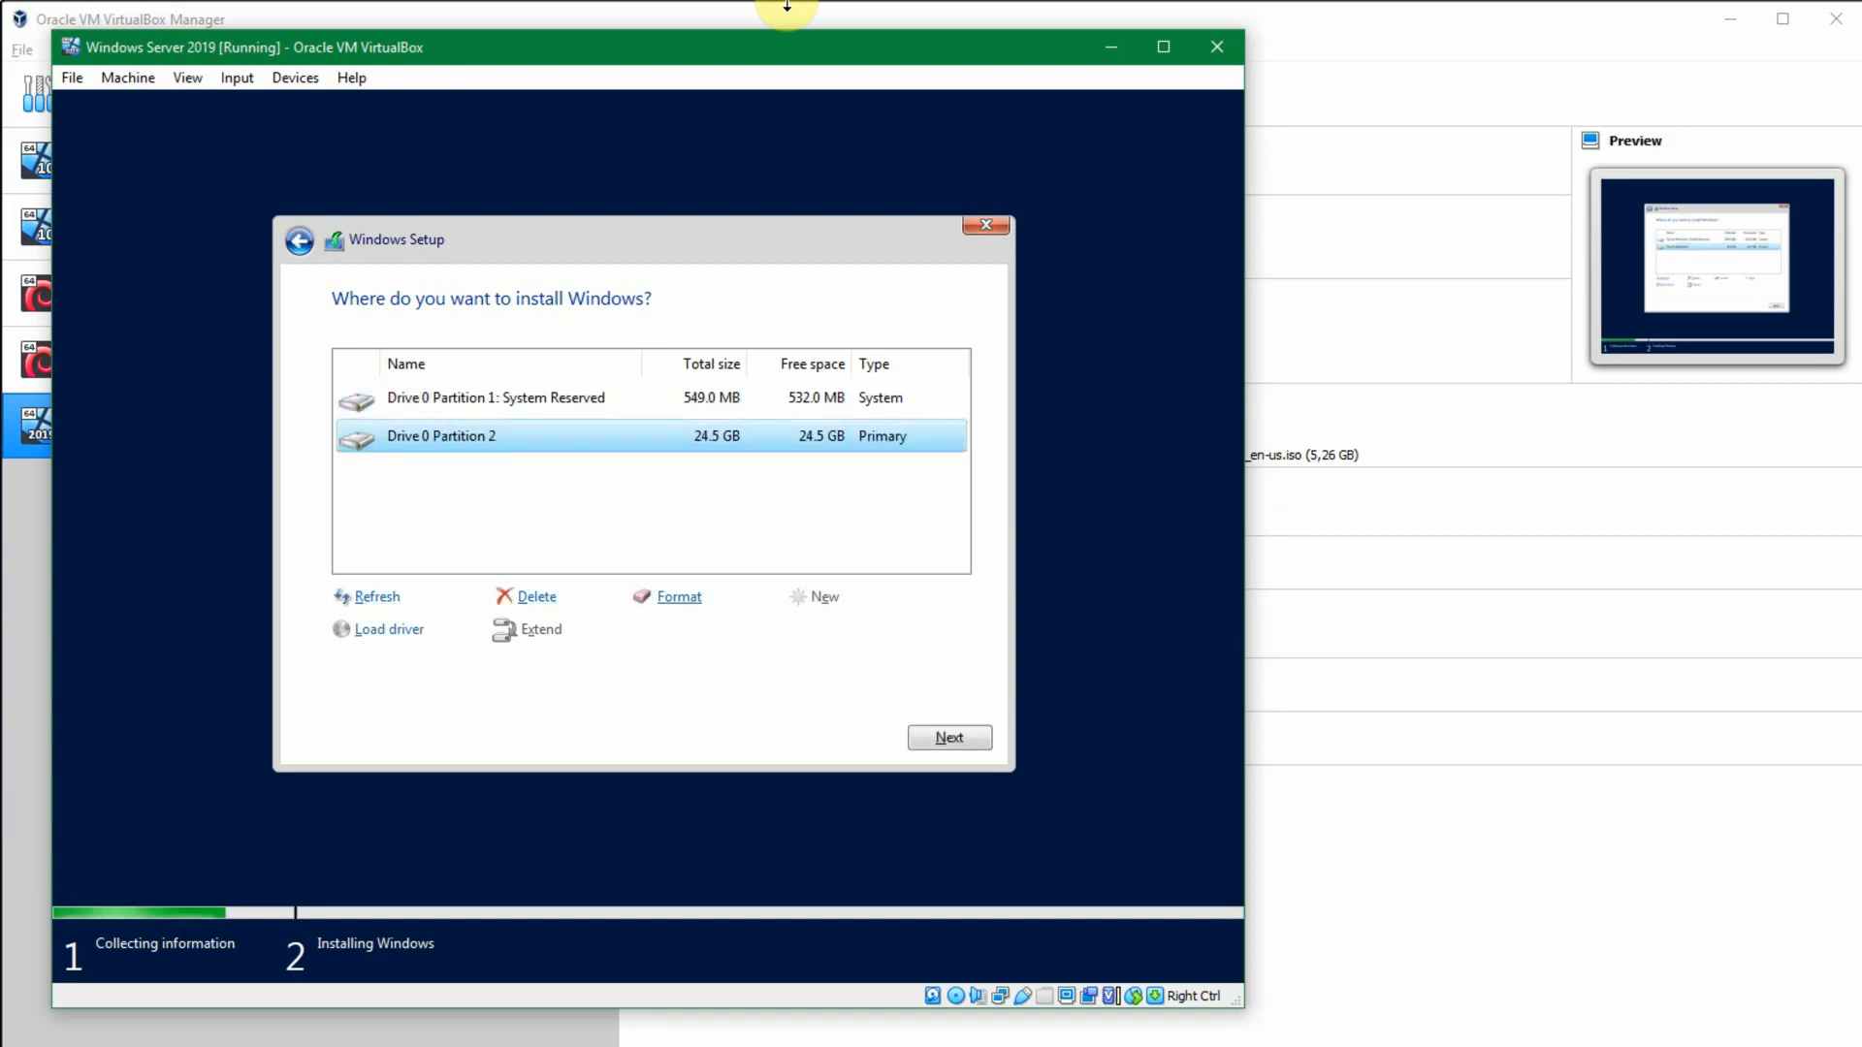
key("Return")
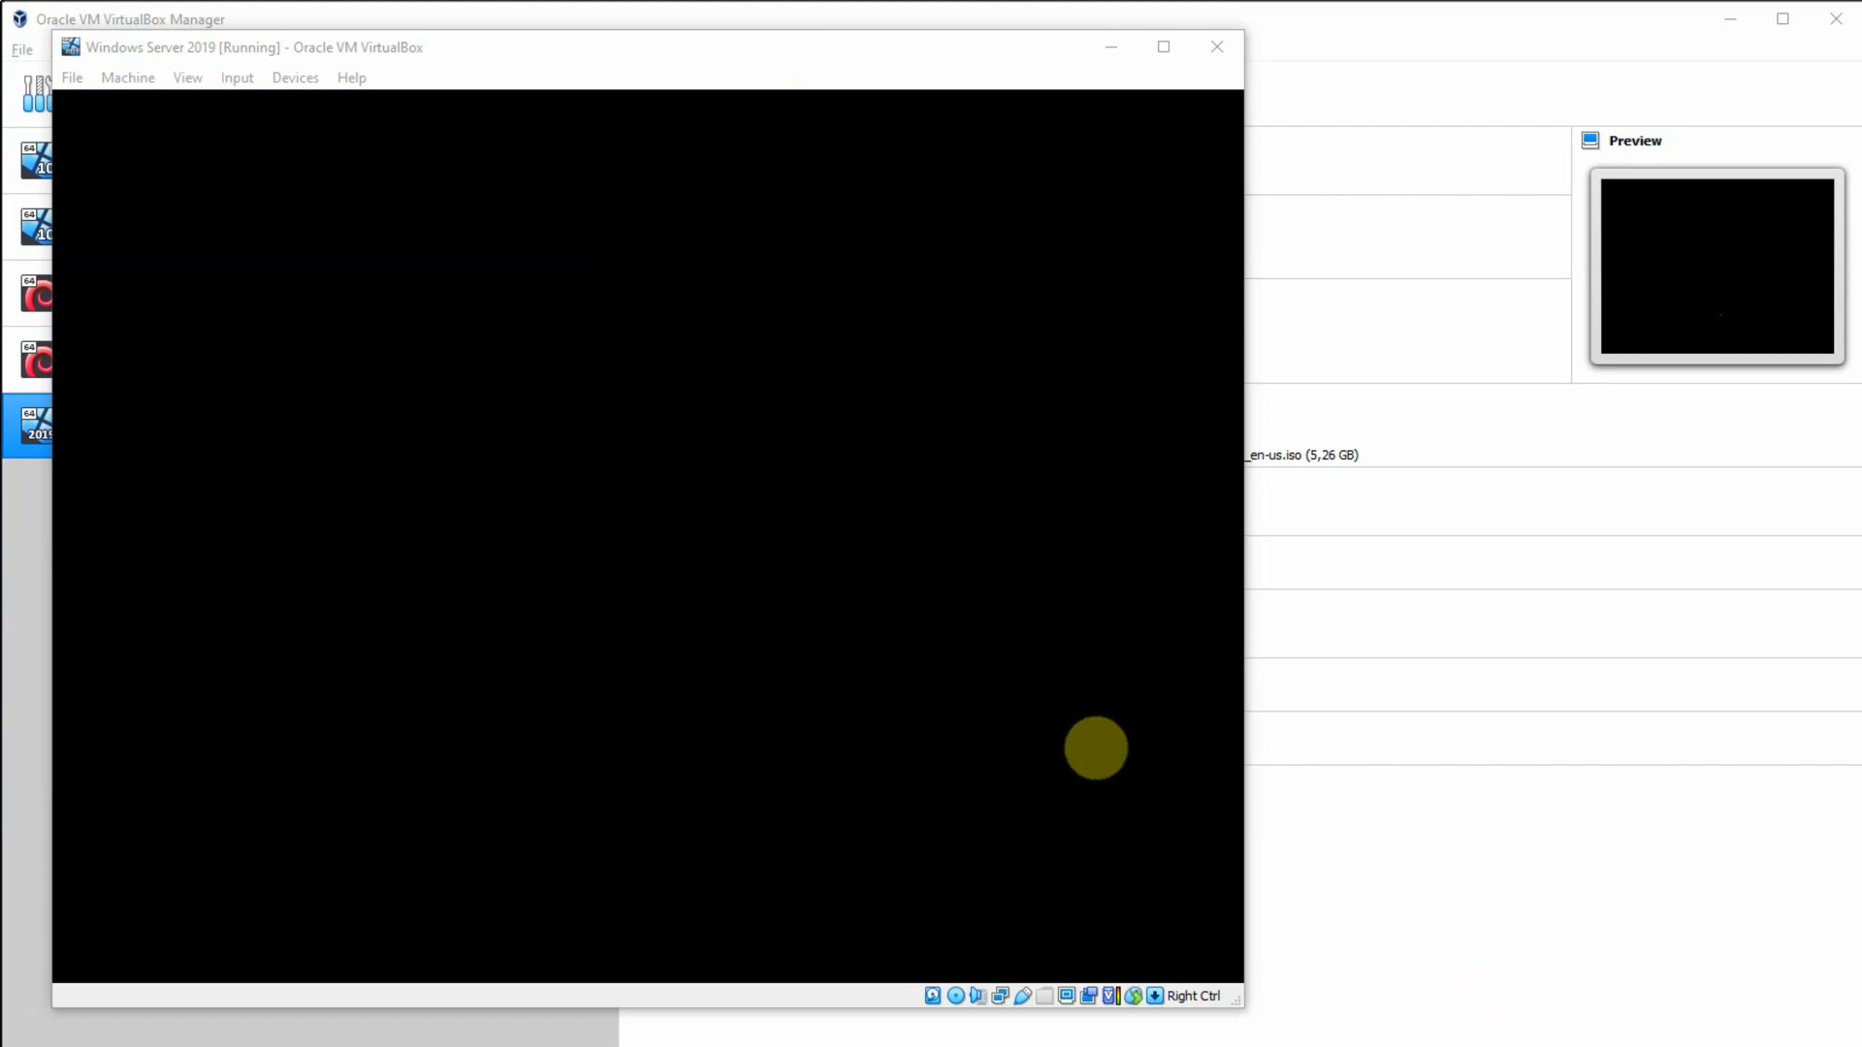
left_click(1095, 748)
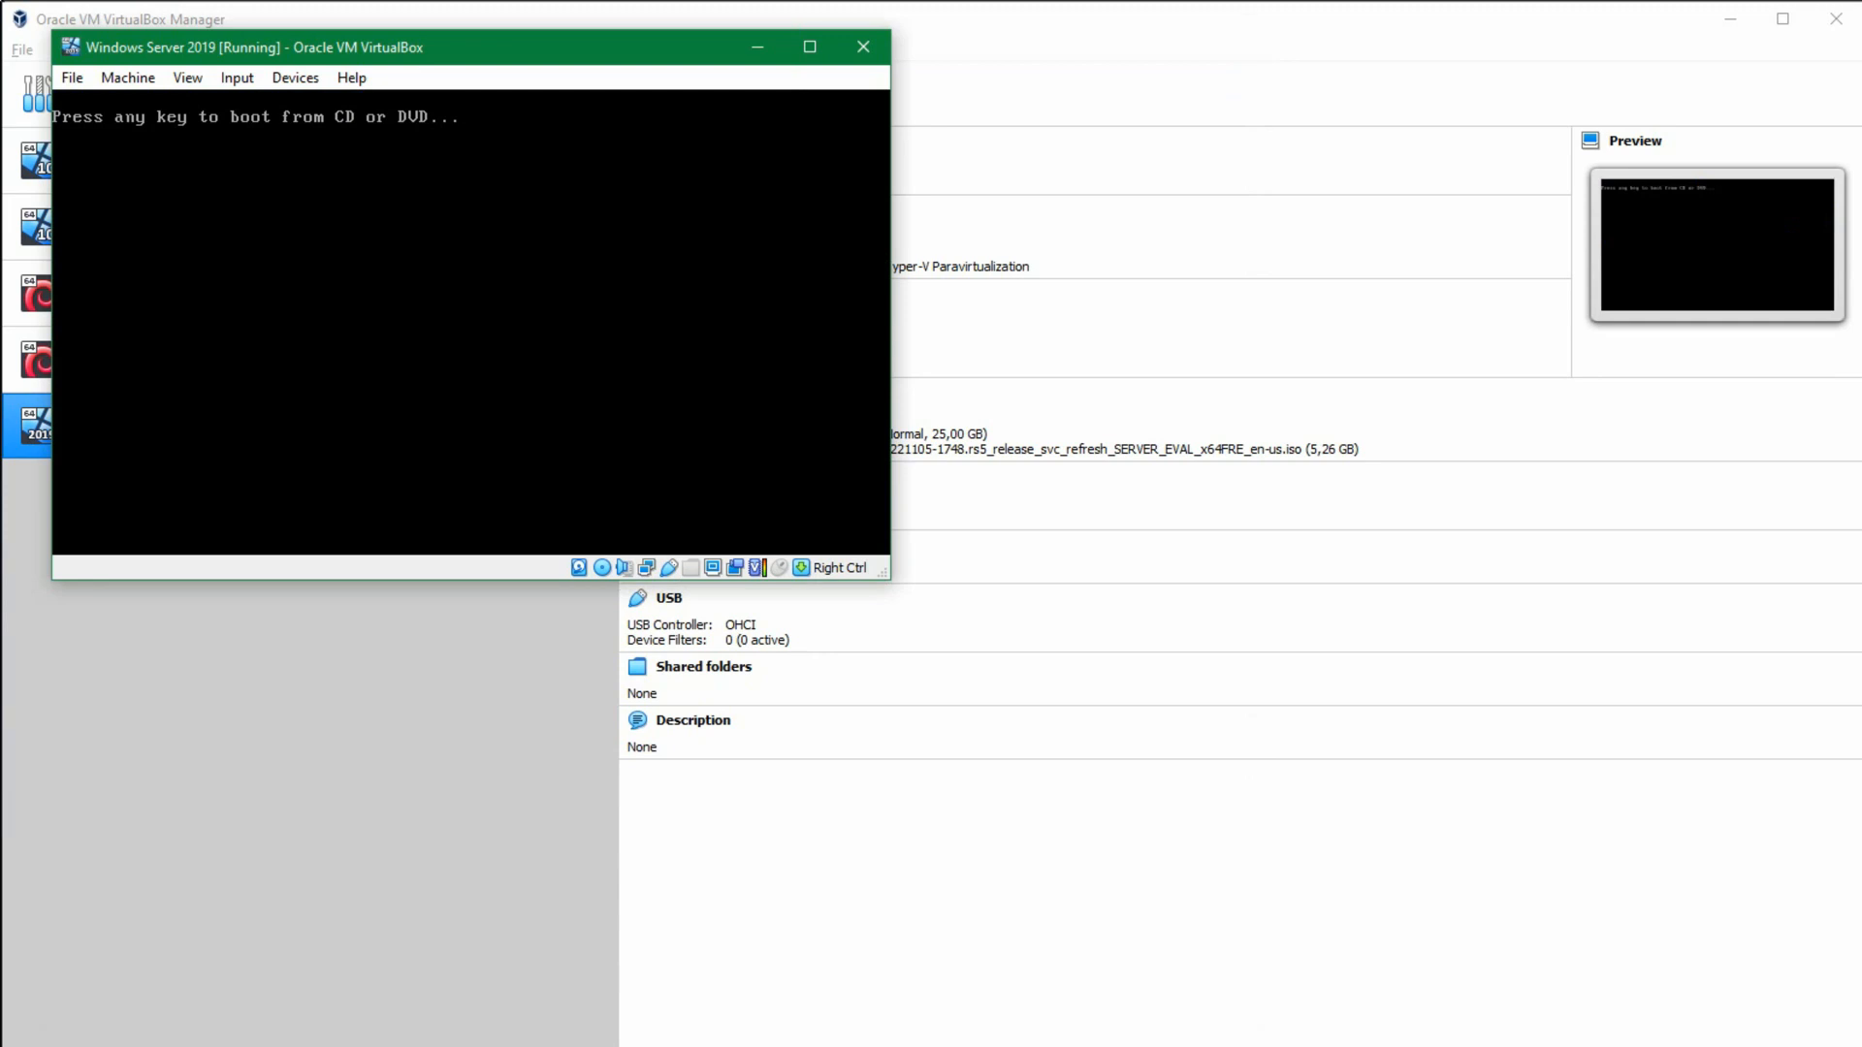
key("Return")
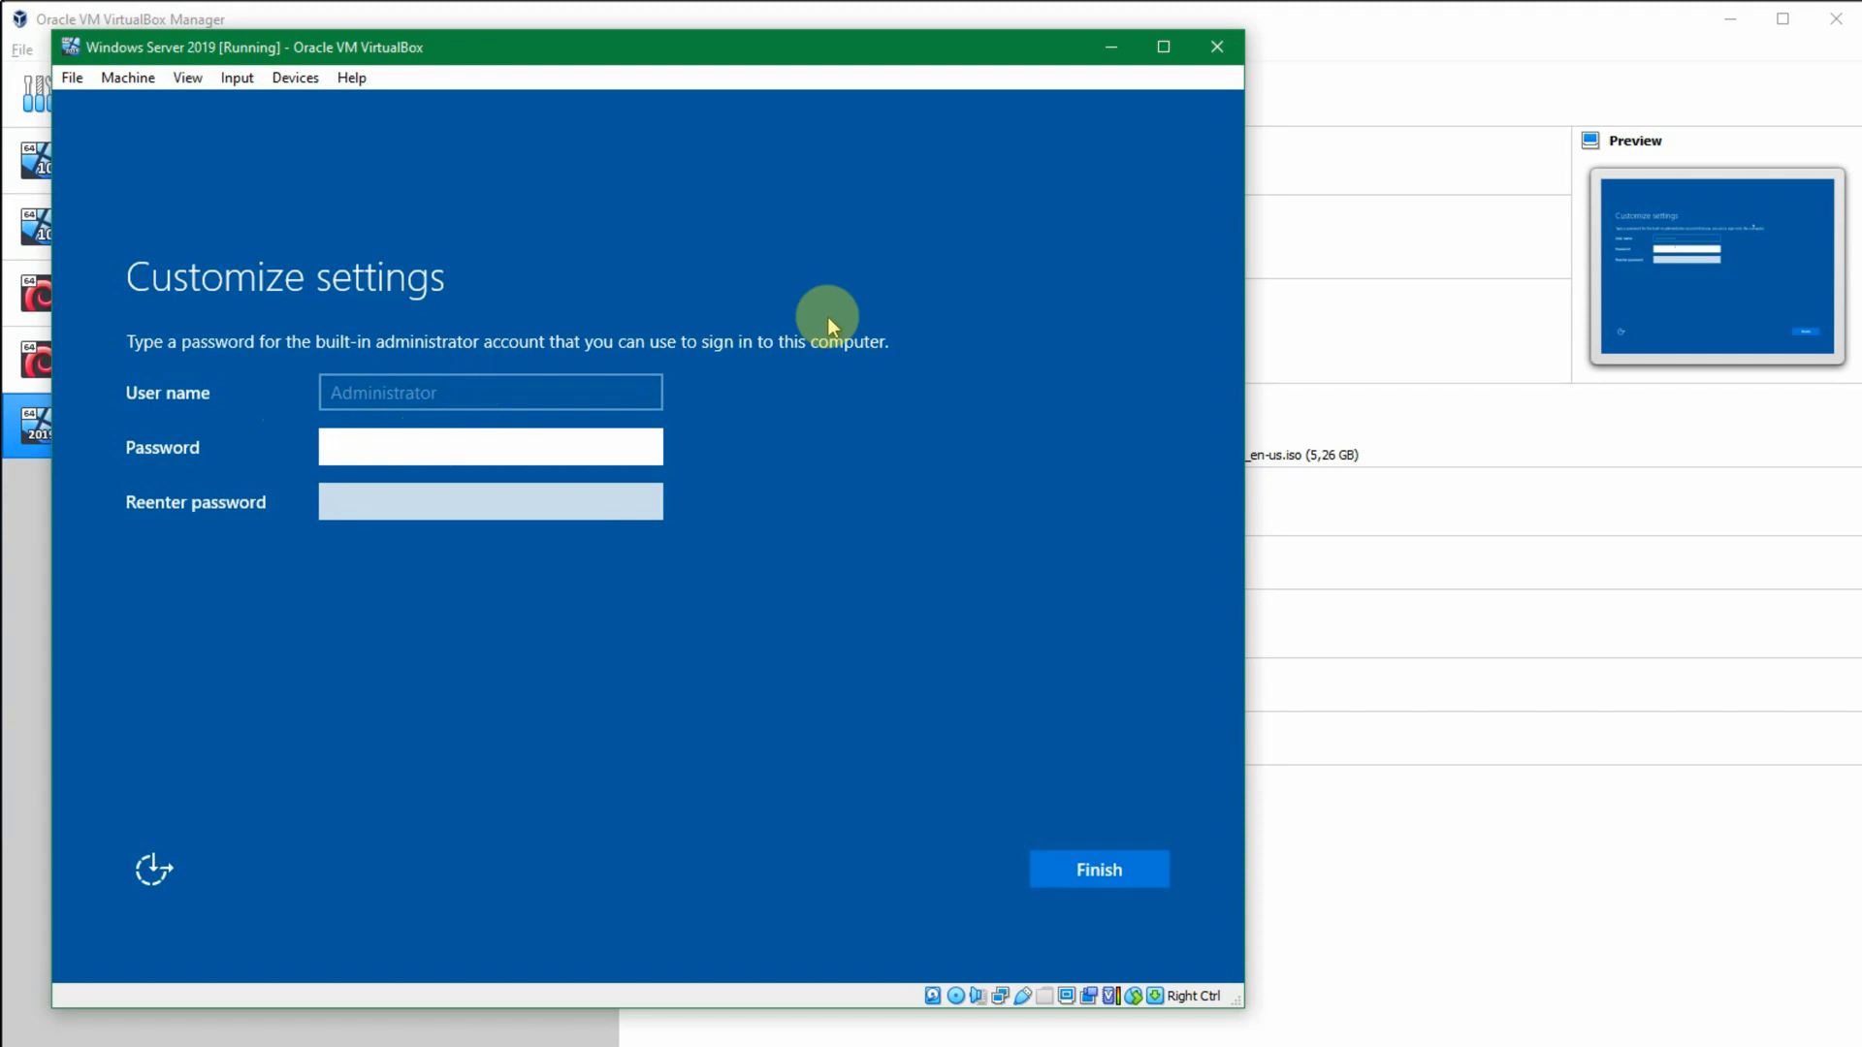
Step: Enter and re-enter a password for the built-in Administrator account, check the re-entered one, and finish the setup
type("••••••••••••")
key("Tab")
type("••••••••")
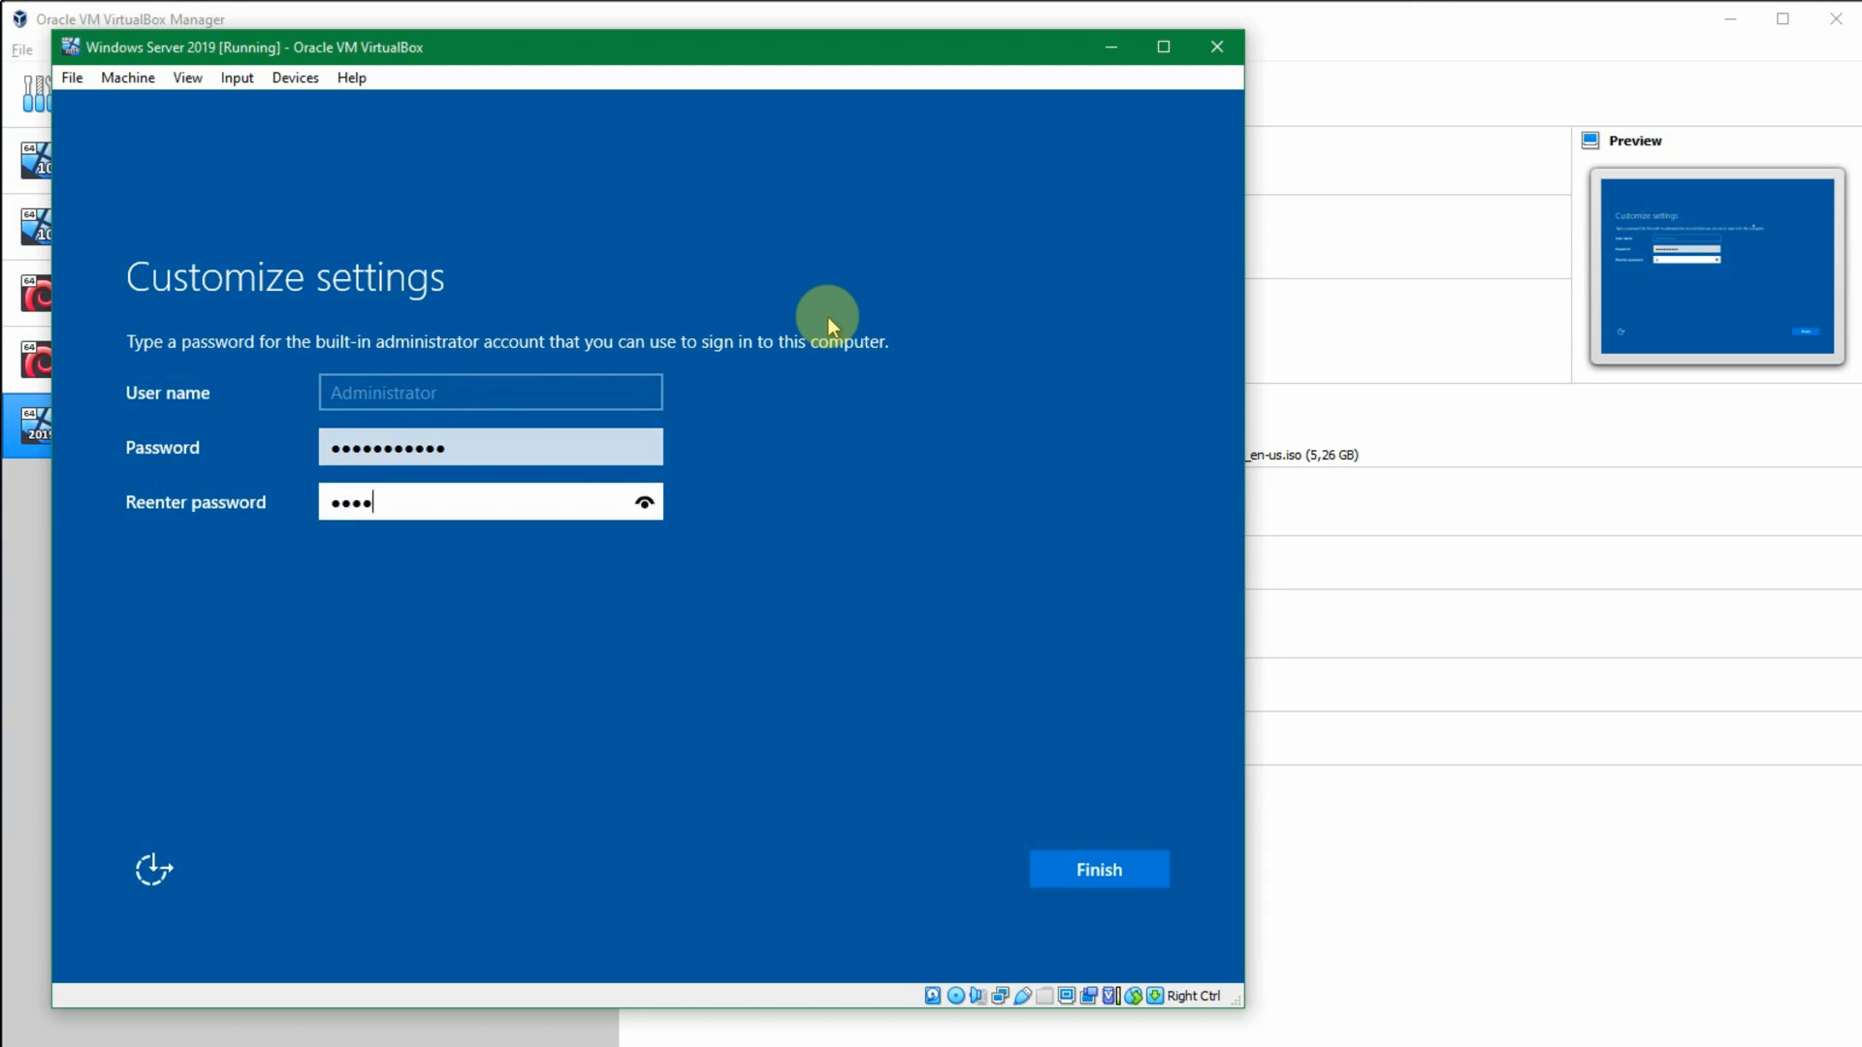
type("••••")
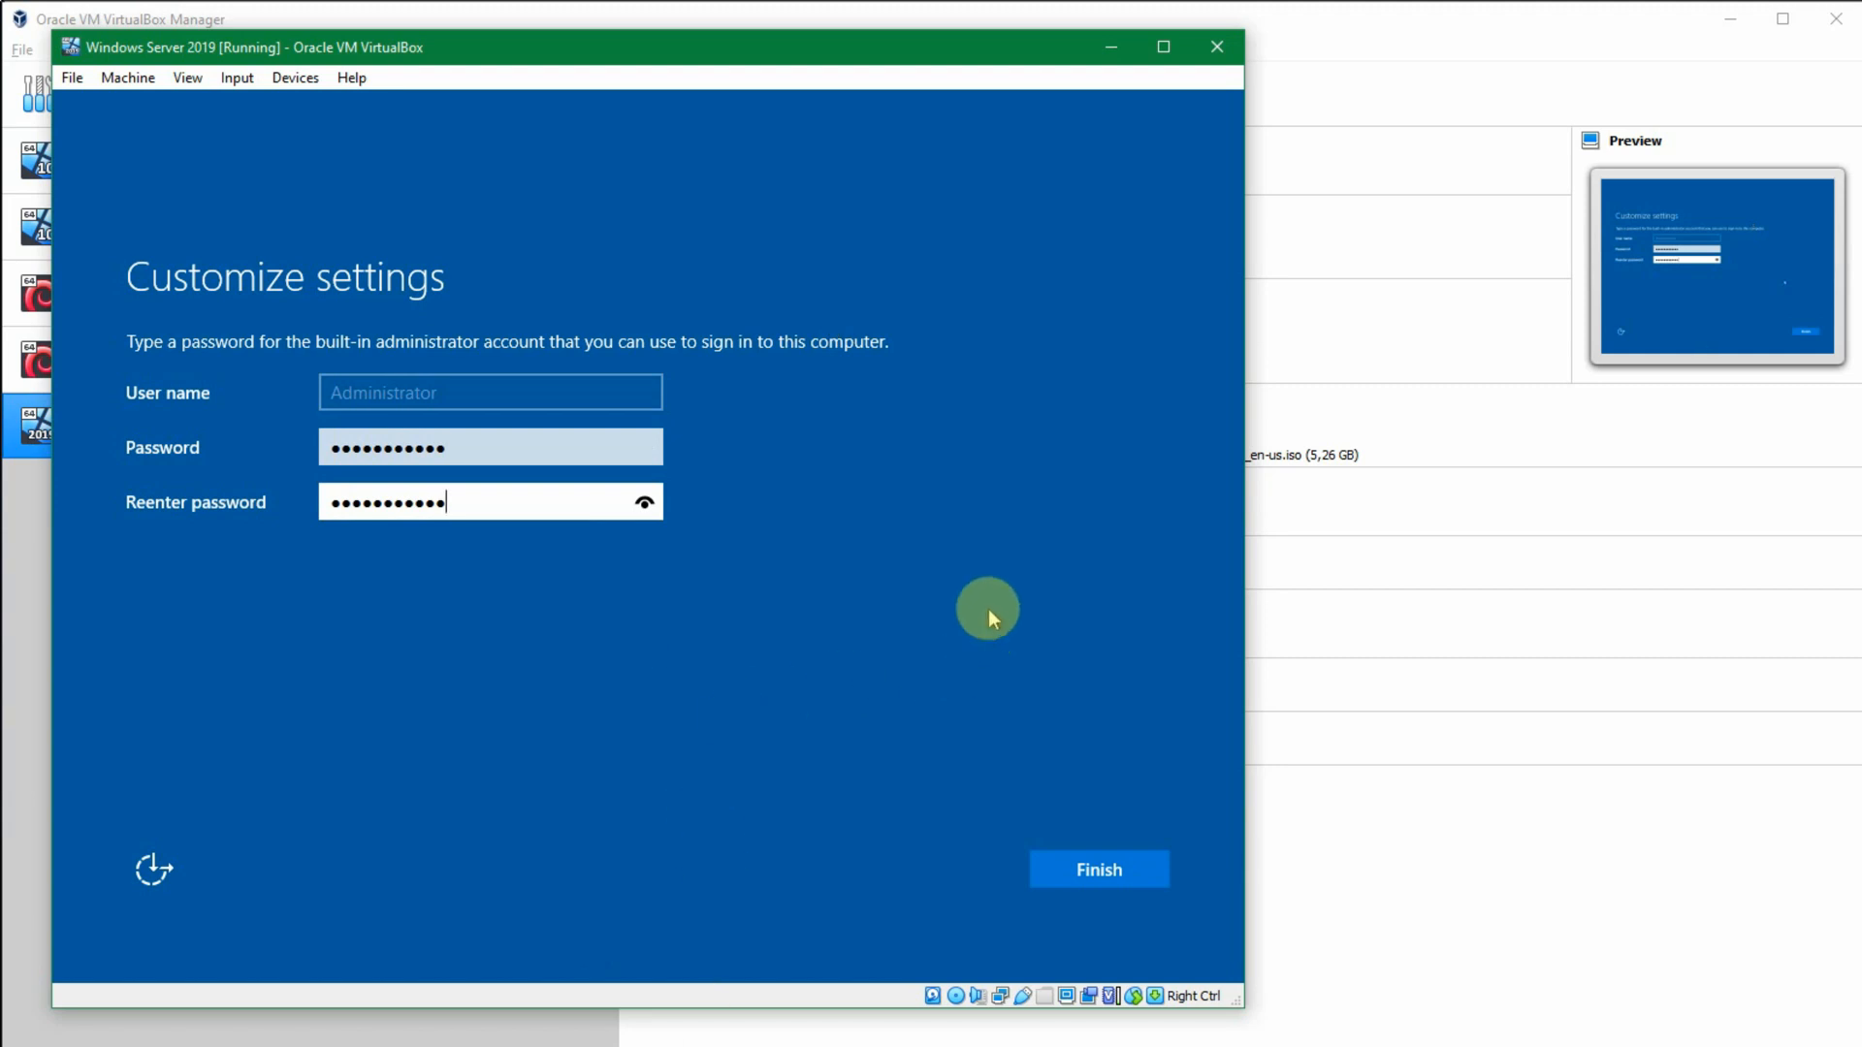
left_click(640, 506)
left_click(1092, 870)
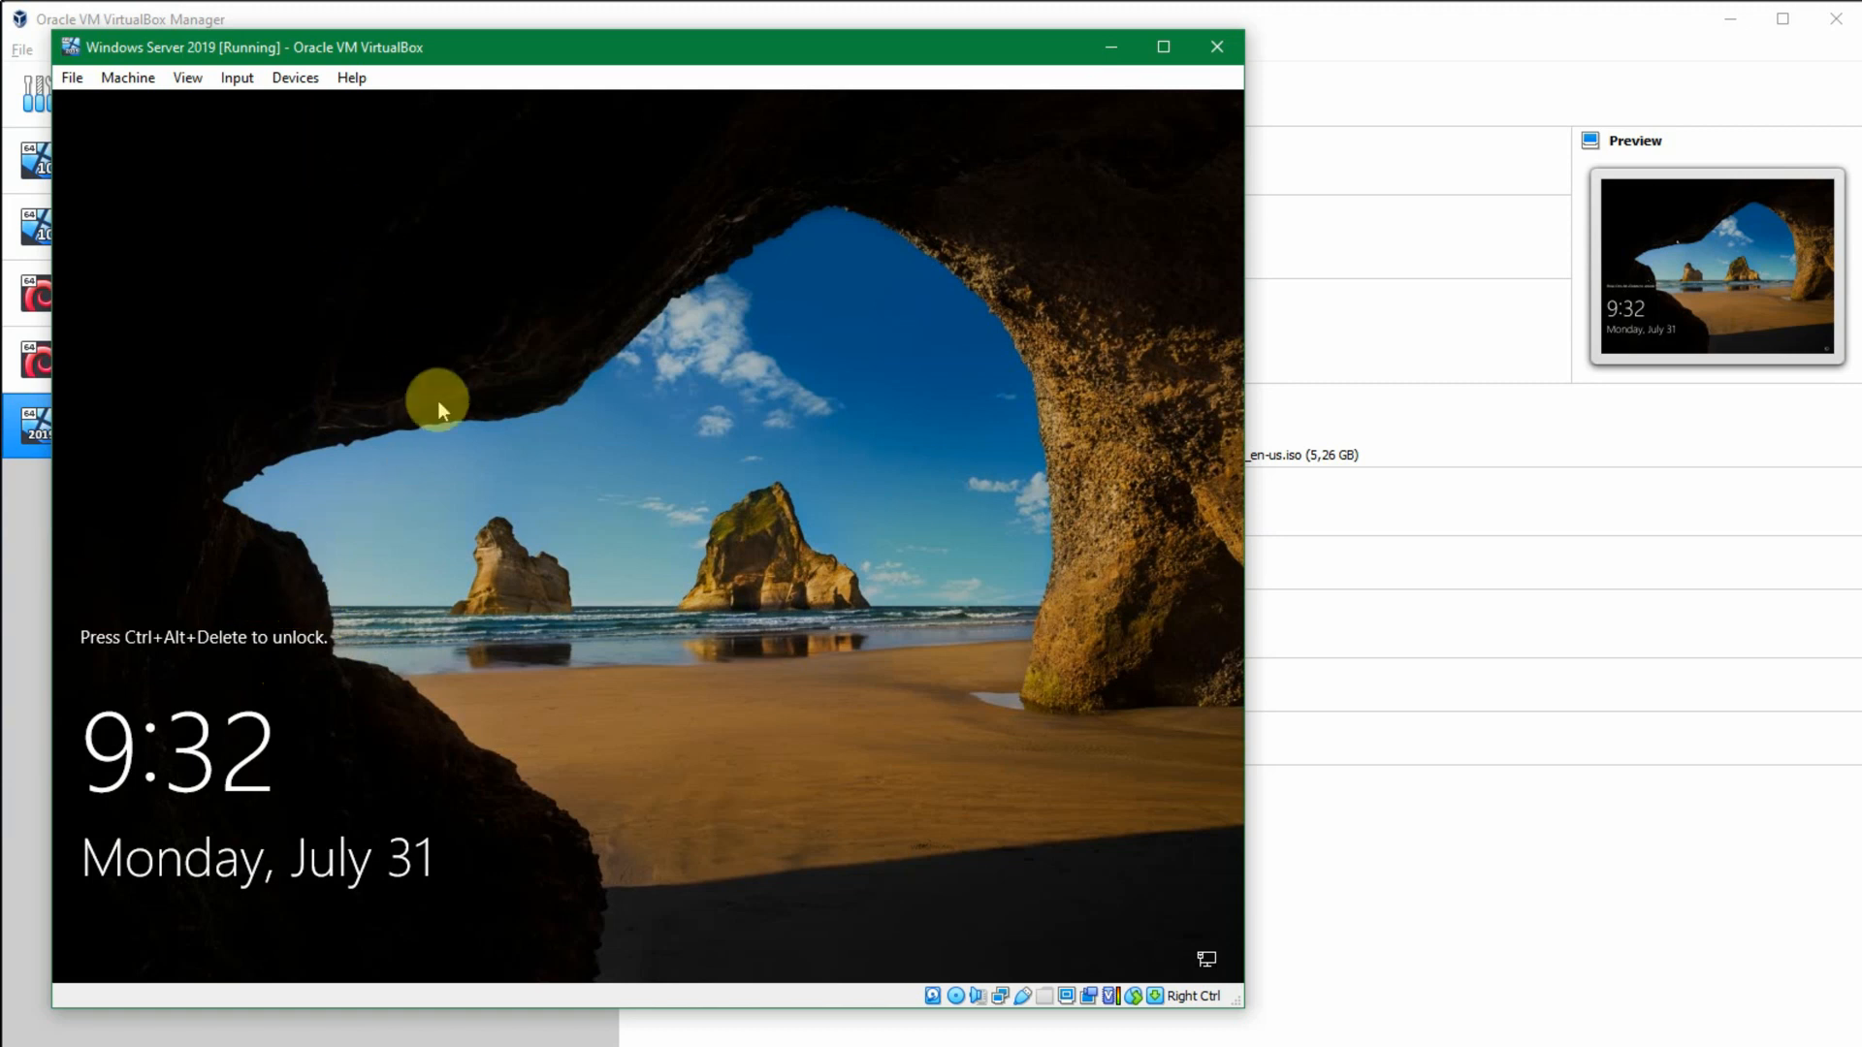
Step: Send the Ctrl-Alt-Del sequence to the virtual machine and sign in with the Administrator account password
left_click(250, 82)
mouse_move(384, 112)
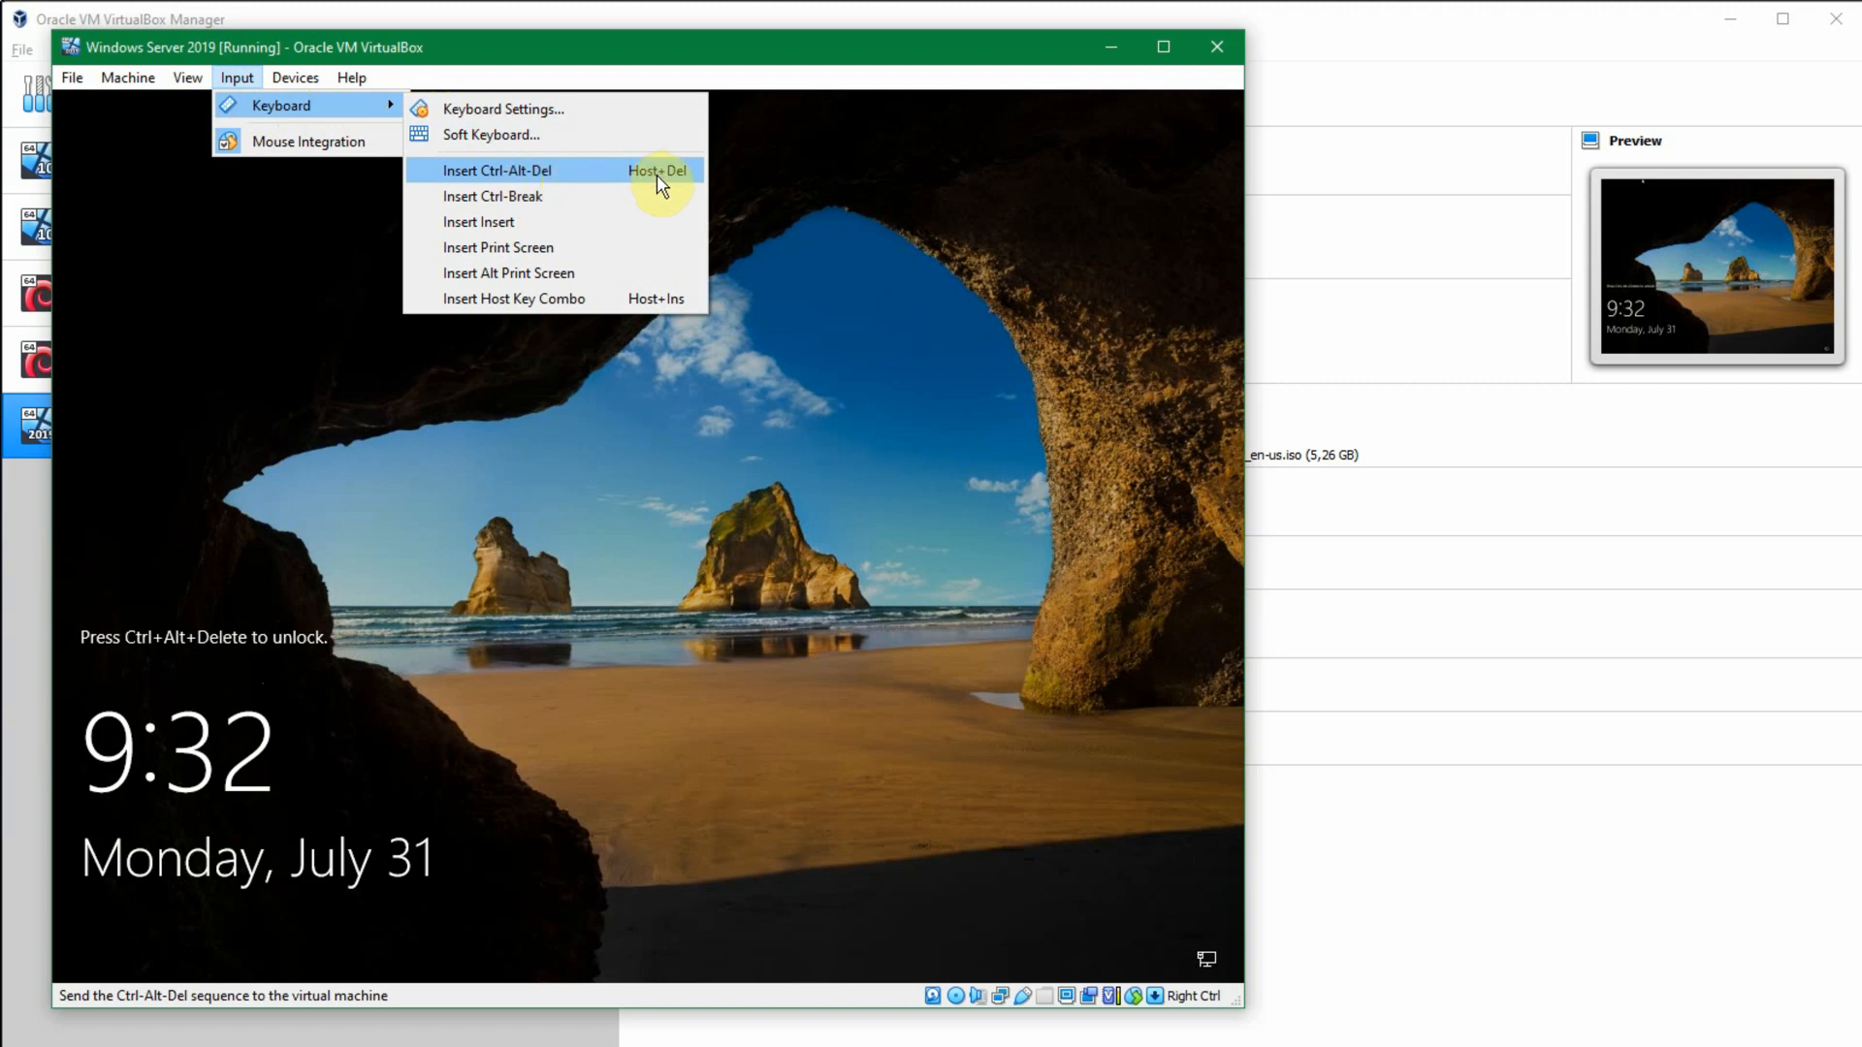
left_click(564, 178)
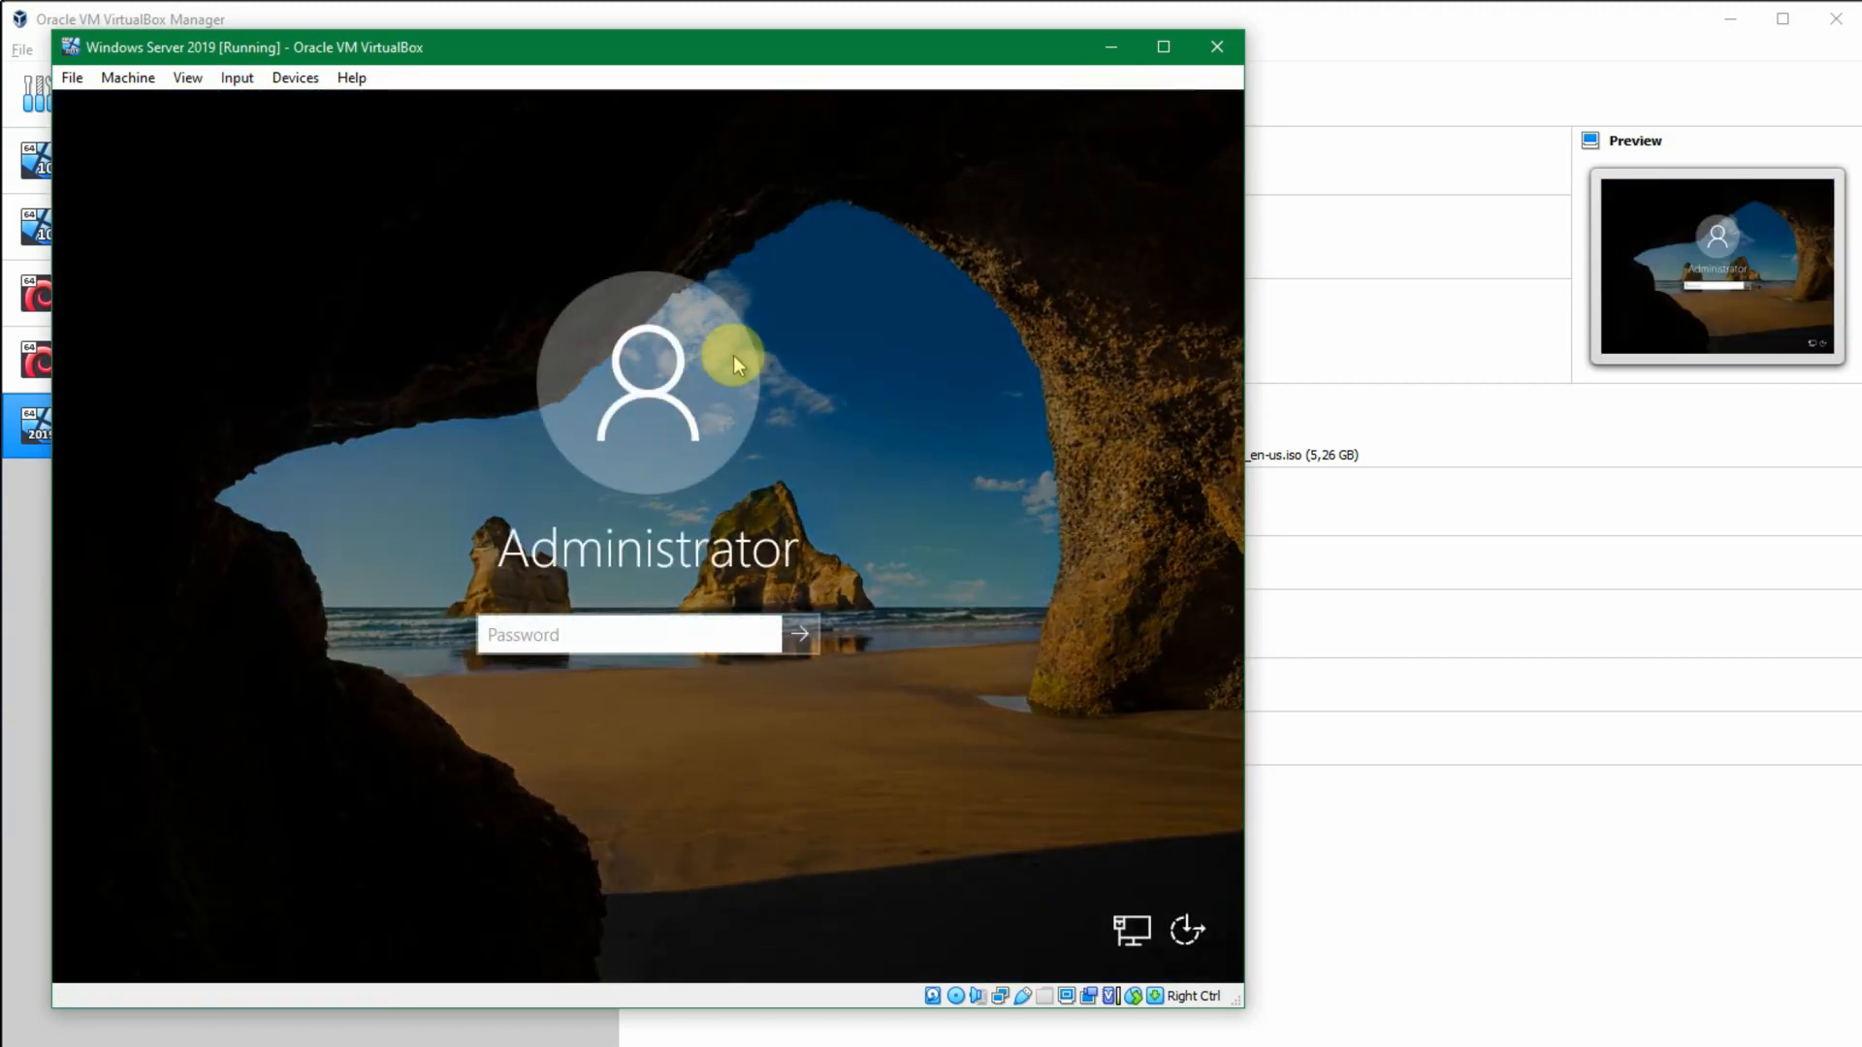
type("•••••••••••")
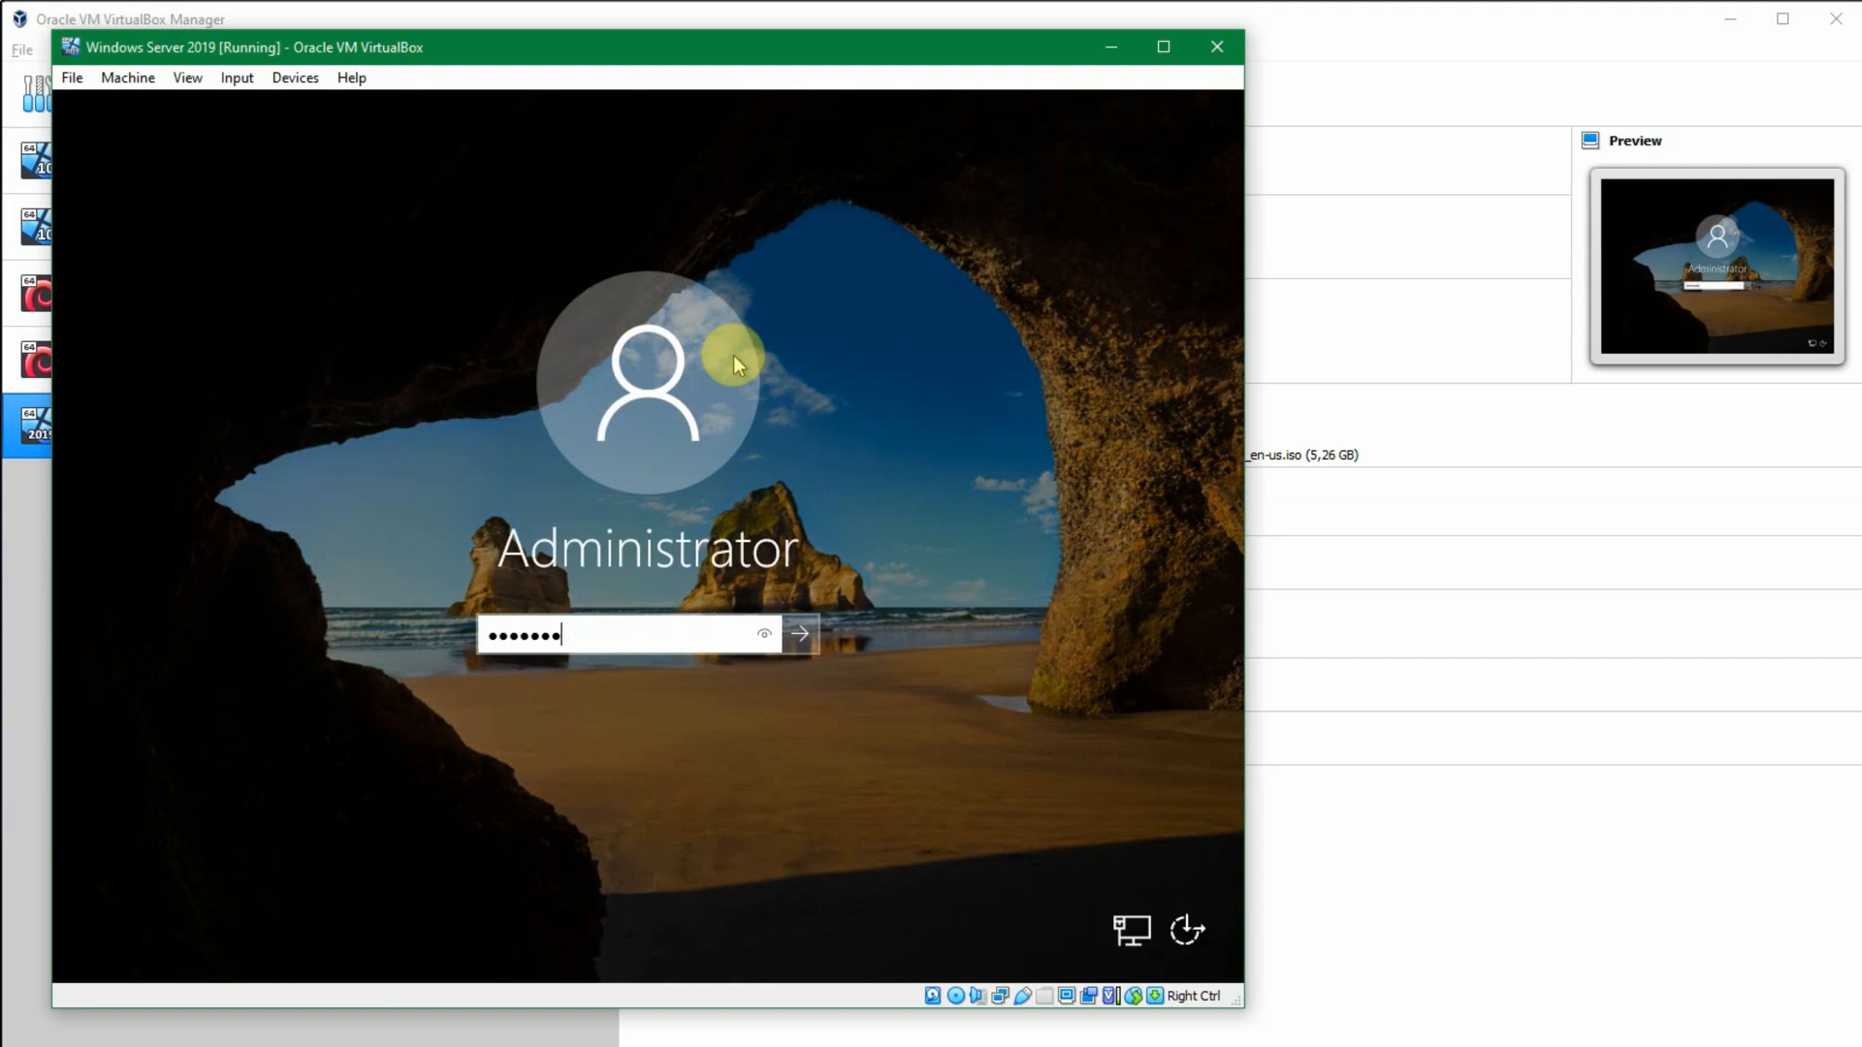
key("Return")
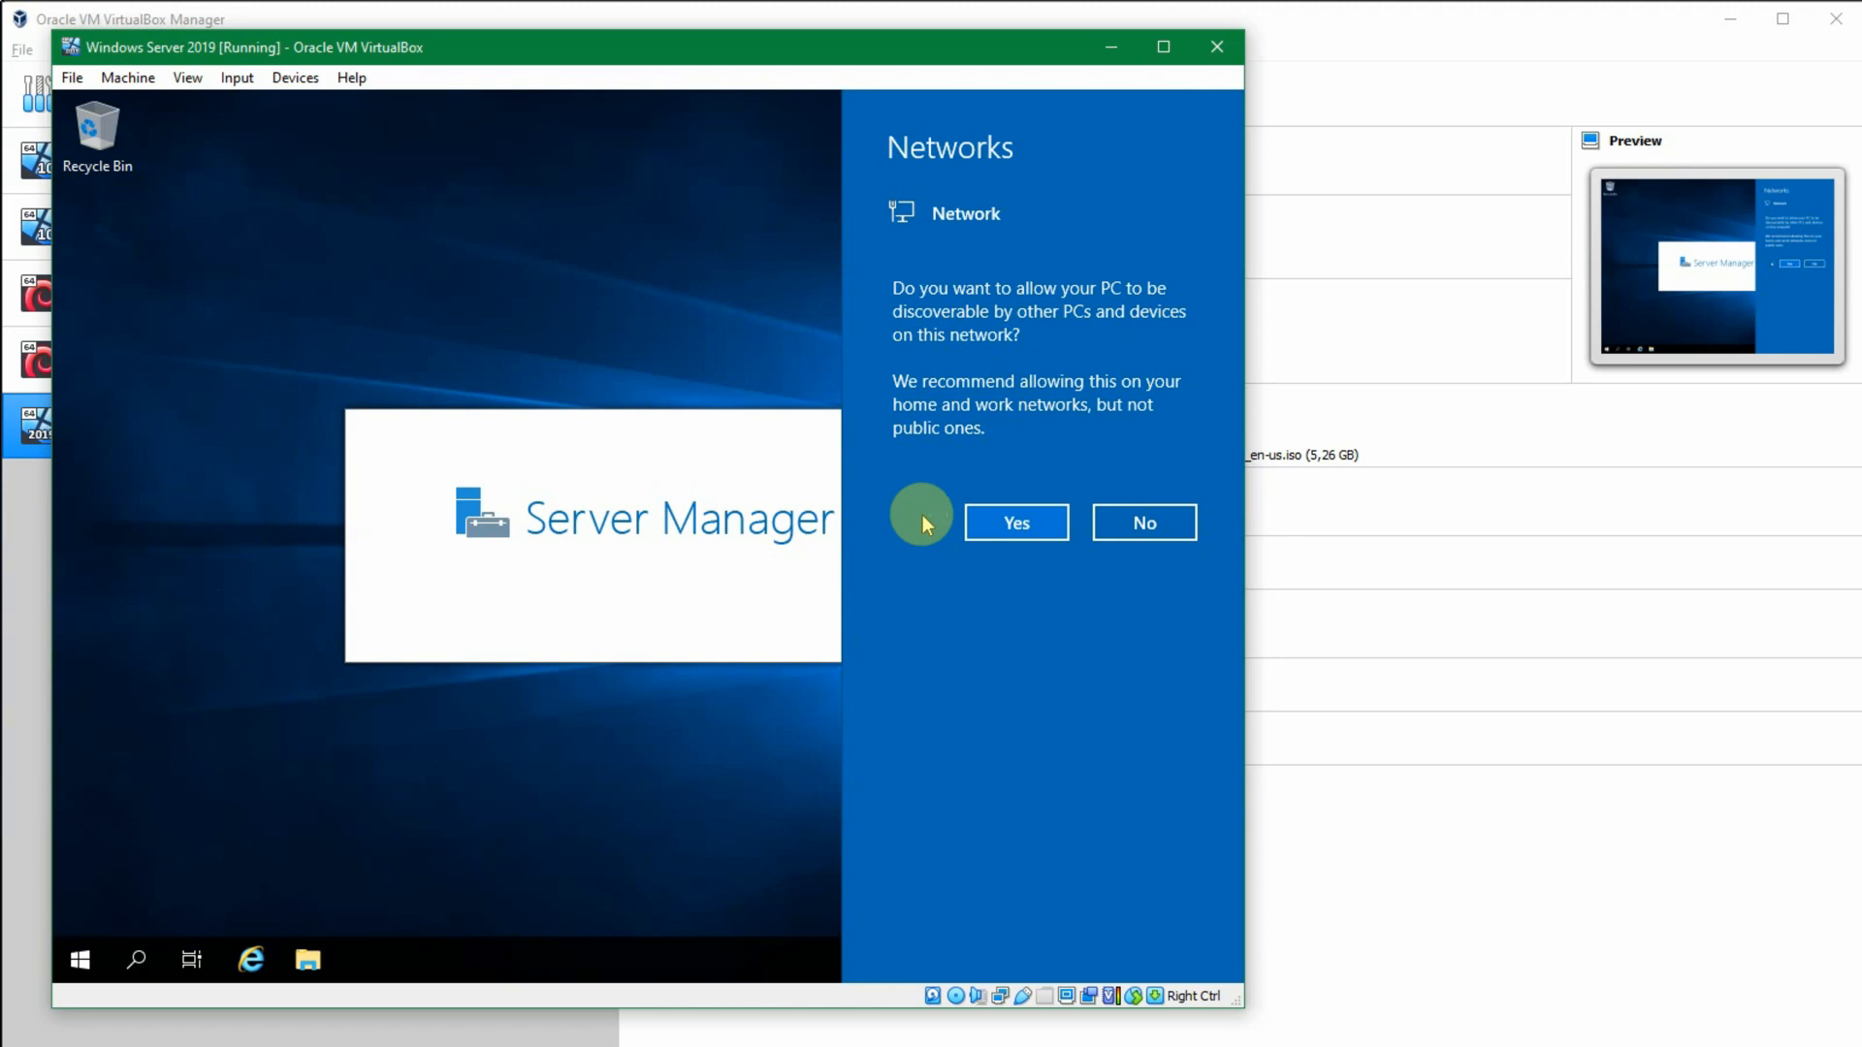
Step: Allow the server to be discoverable on the network and dismiss the Windows Admin Center message in Server Manager
left_click(998, 527)
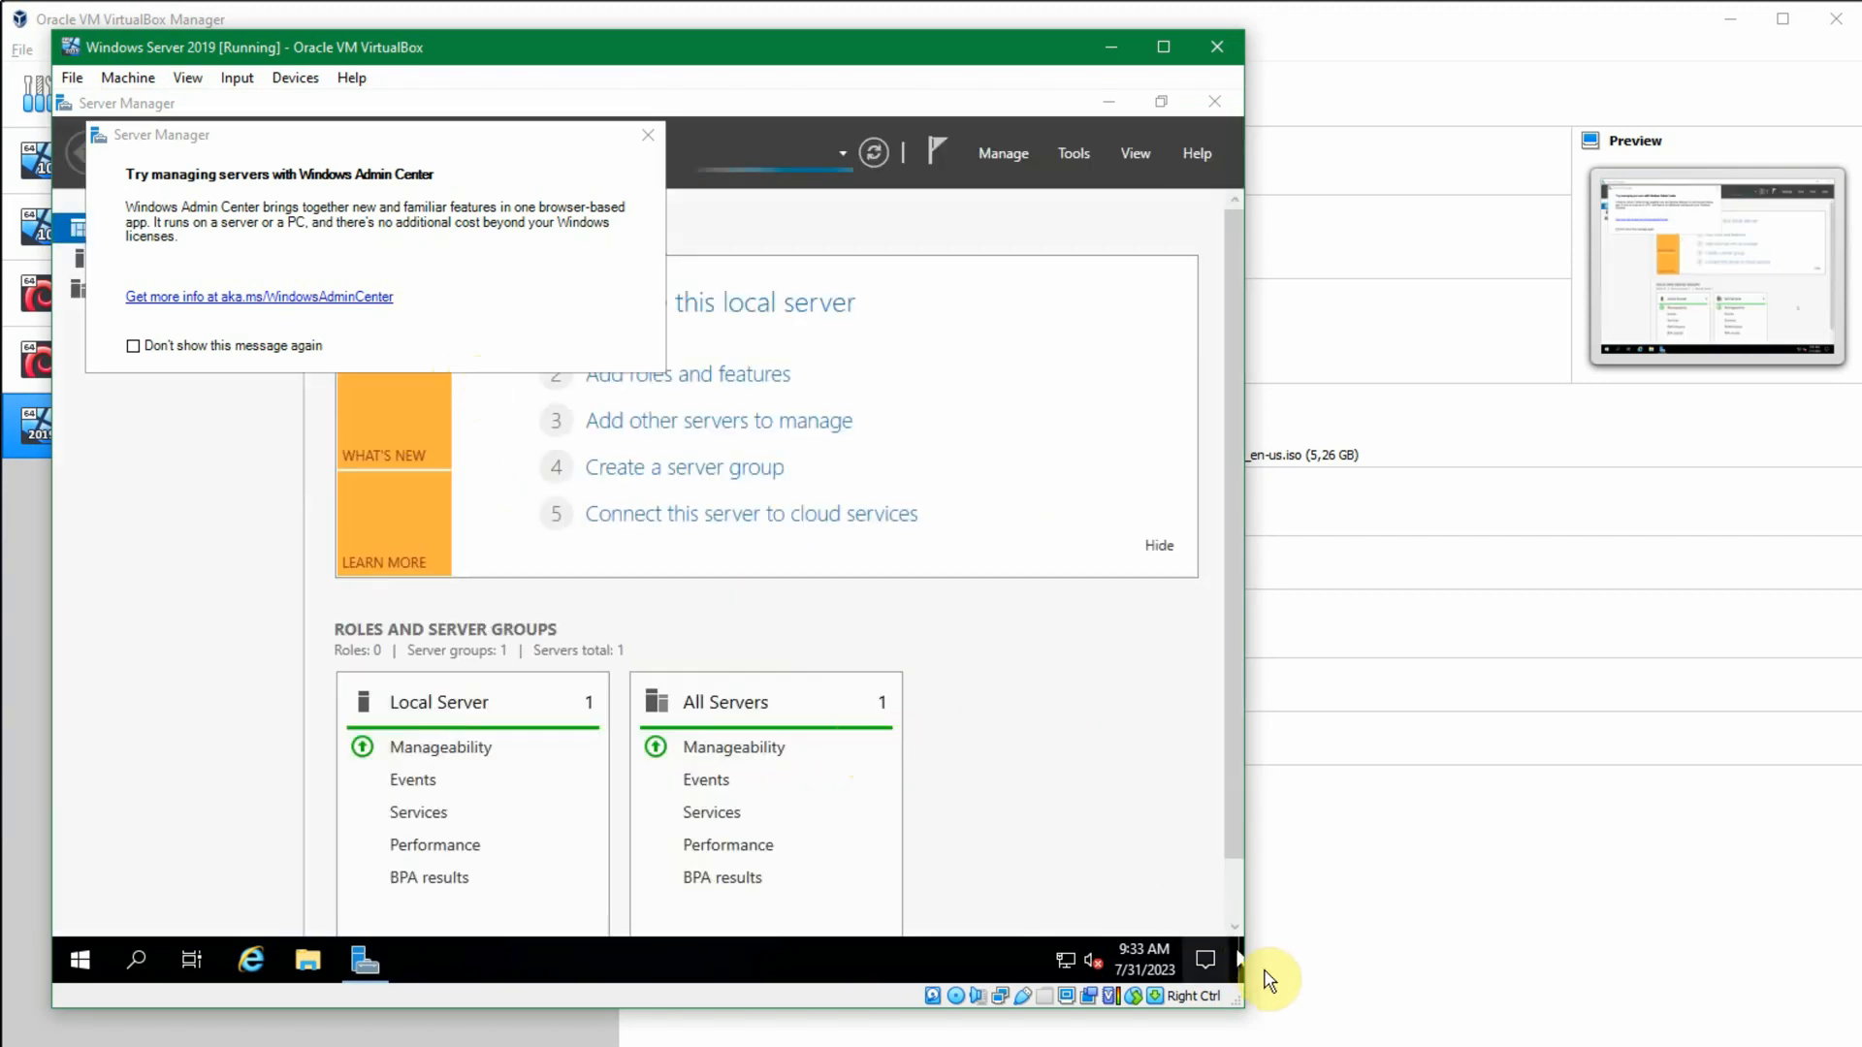
mouse_move(1245, 1007)
left_mouse_down()
mouse_move(1320, 1029)
mouse_move(1244, 1030)
mouse_move(1250, 1013)
left_mouse_up()
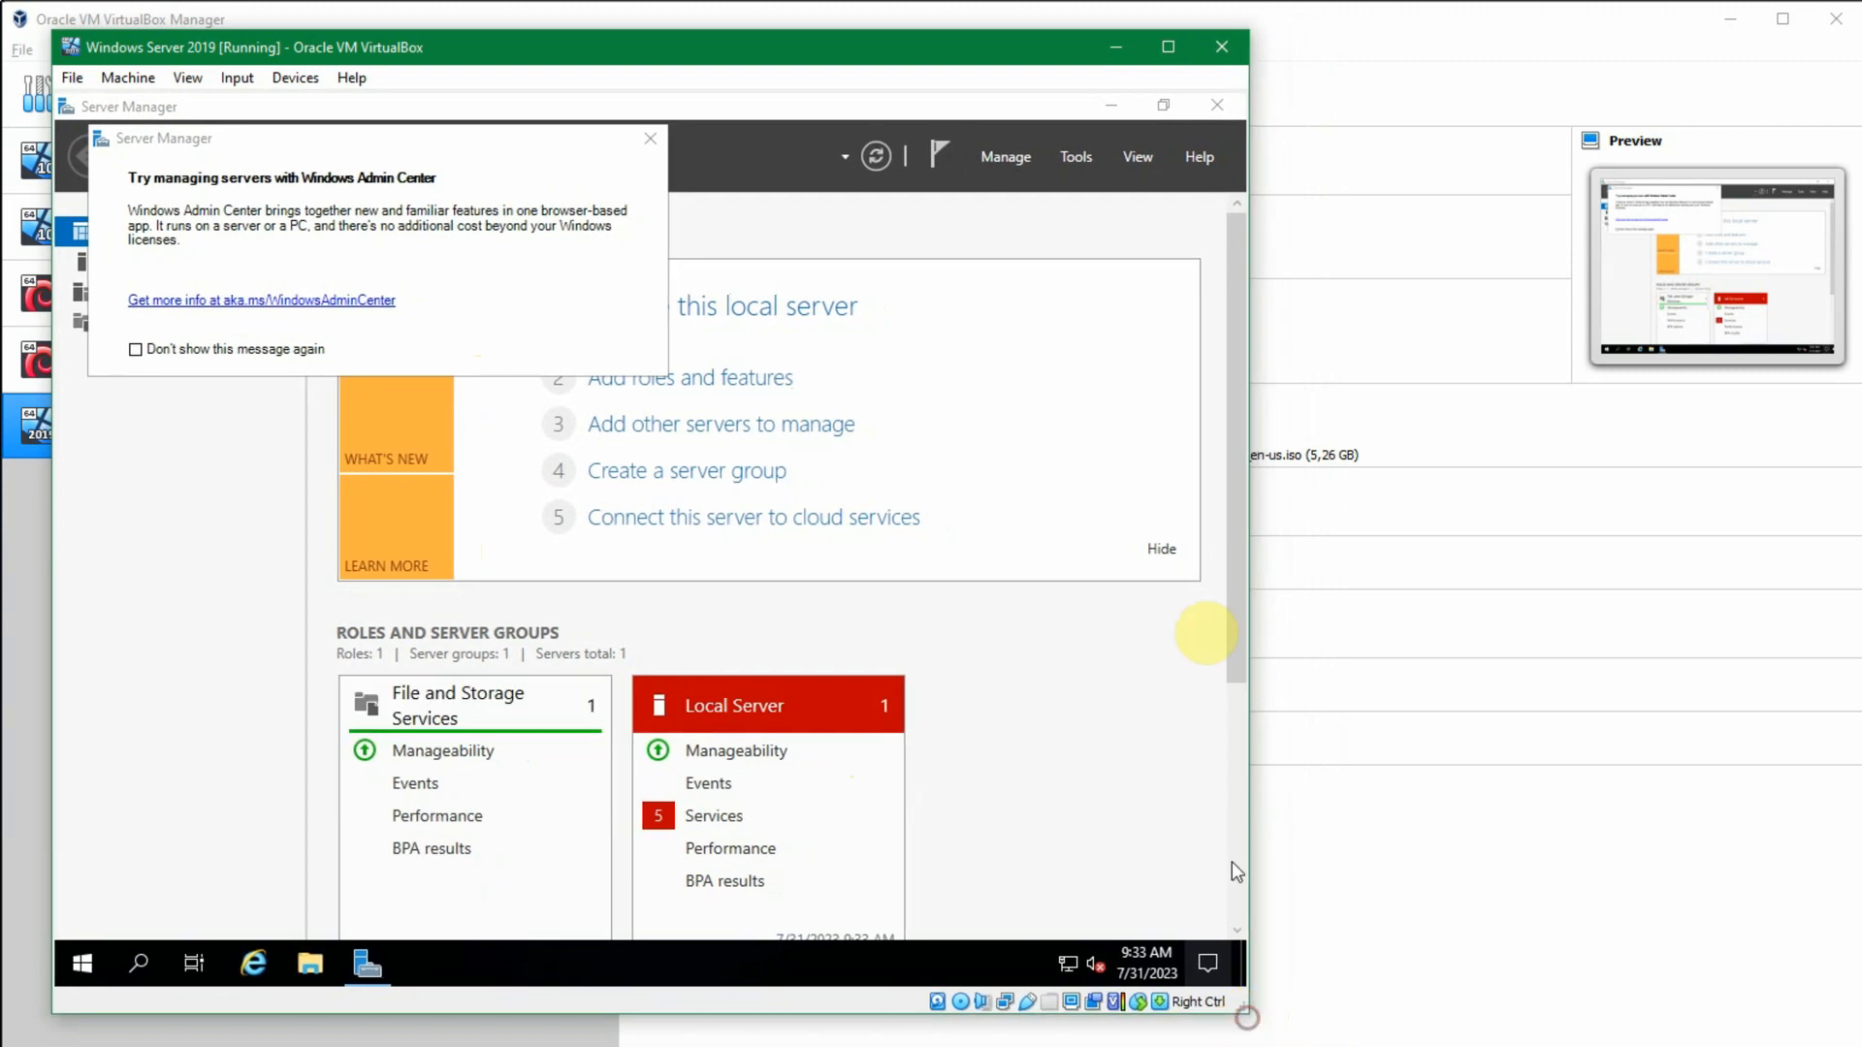
left_click_drag(1219, 538, 1188, 399)
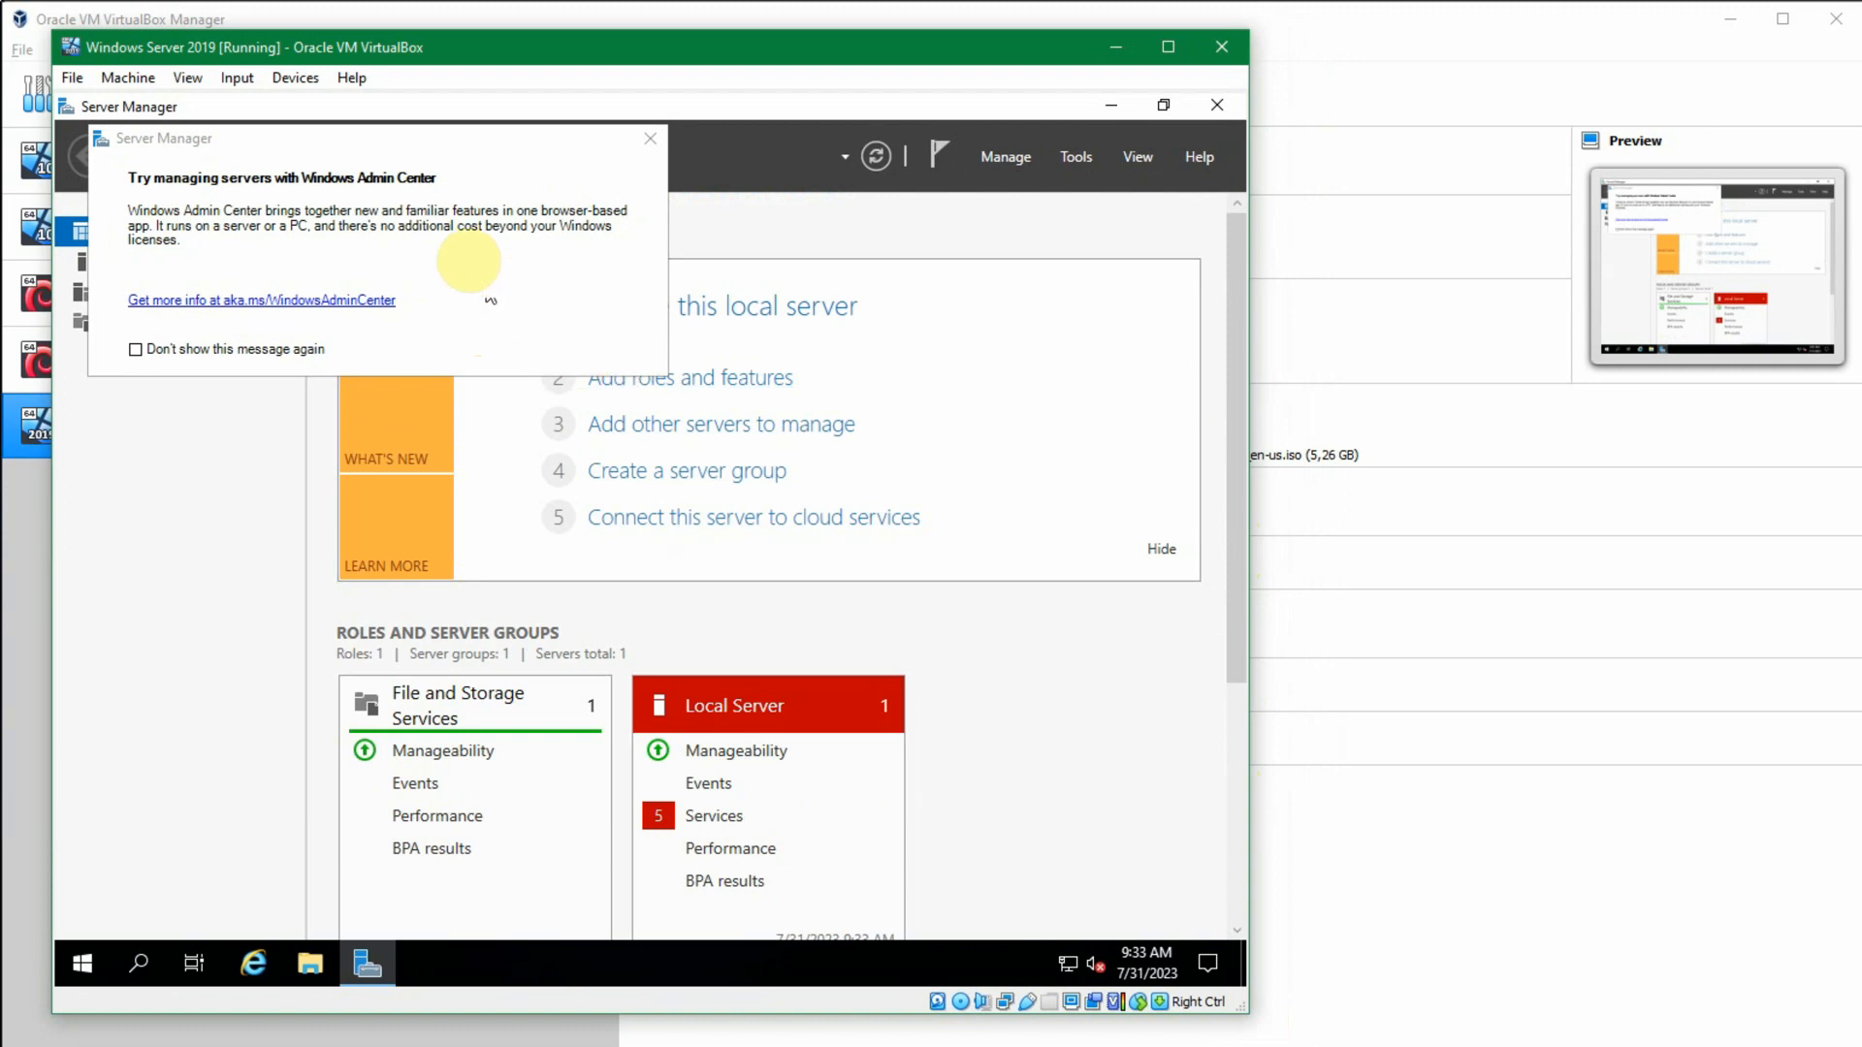
left_click(649, 139)
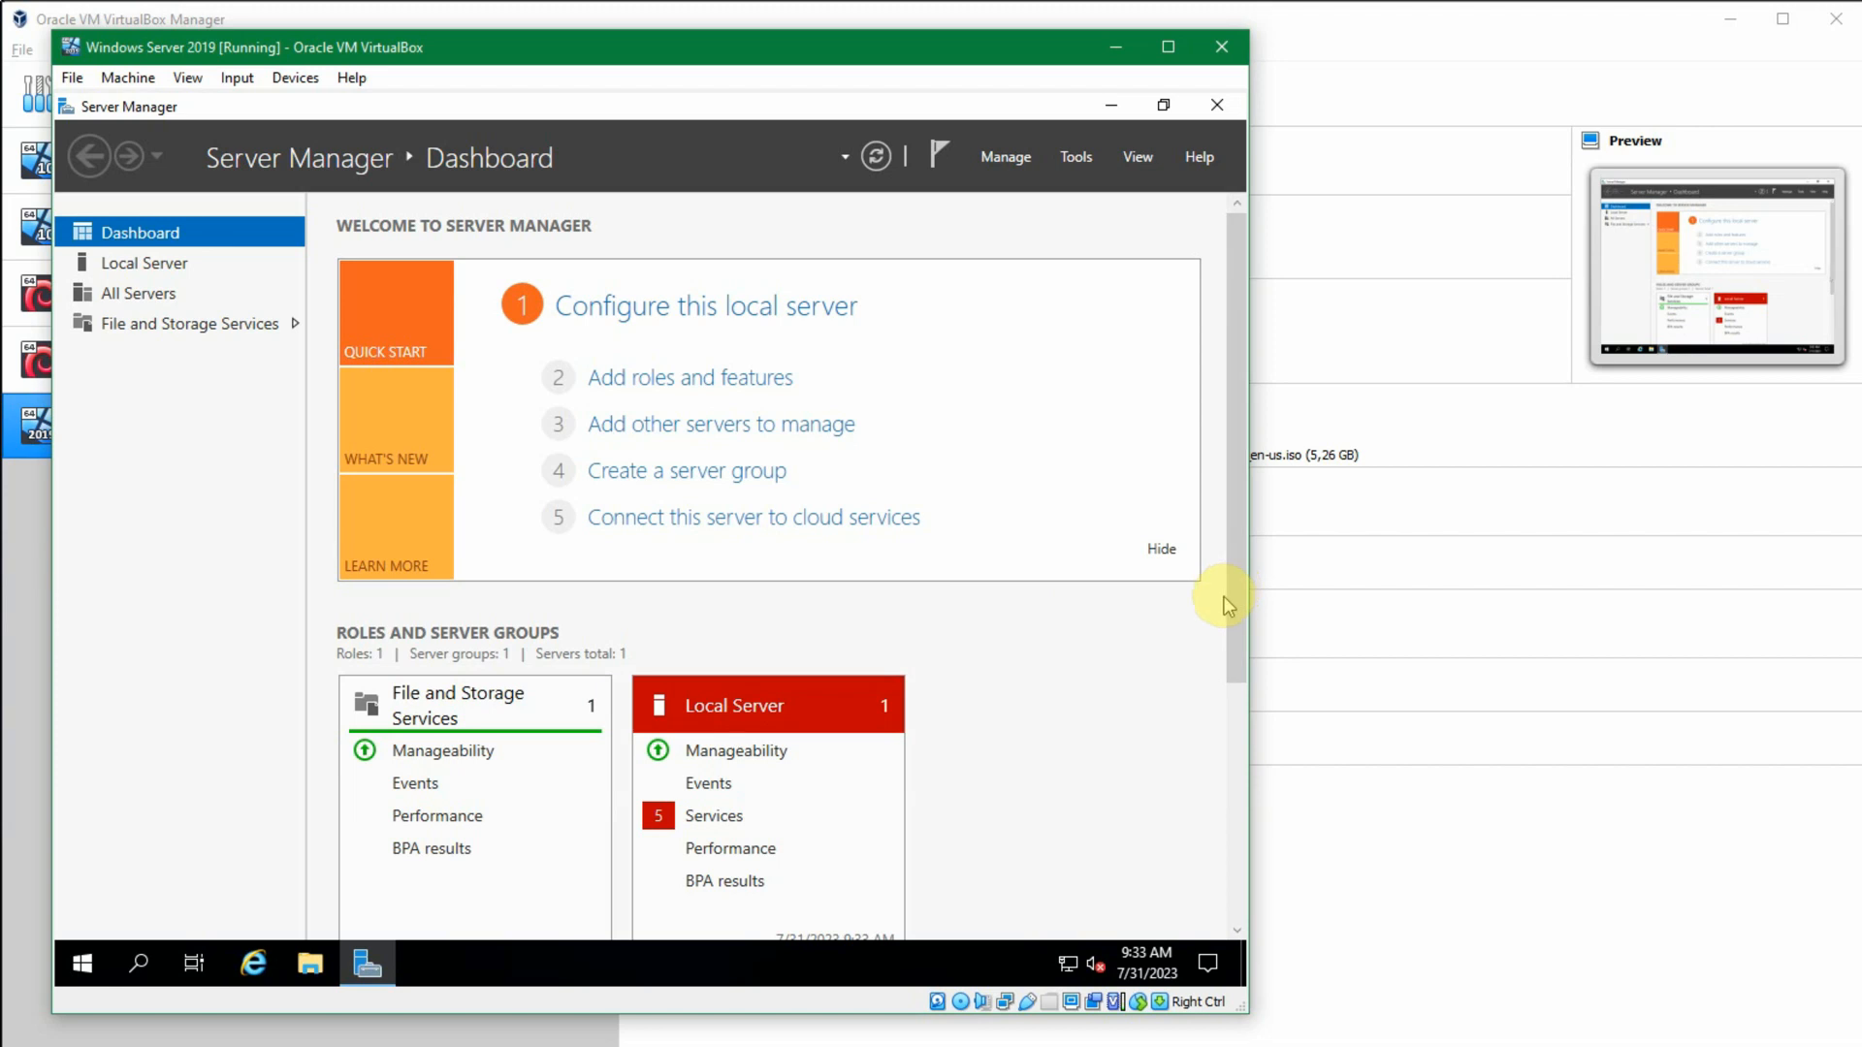
mouse_move(1238, 611)
left_mouse_down()
mouse_move(1235, 656)
mouse_move(1230, 587)
left_mouse_up()
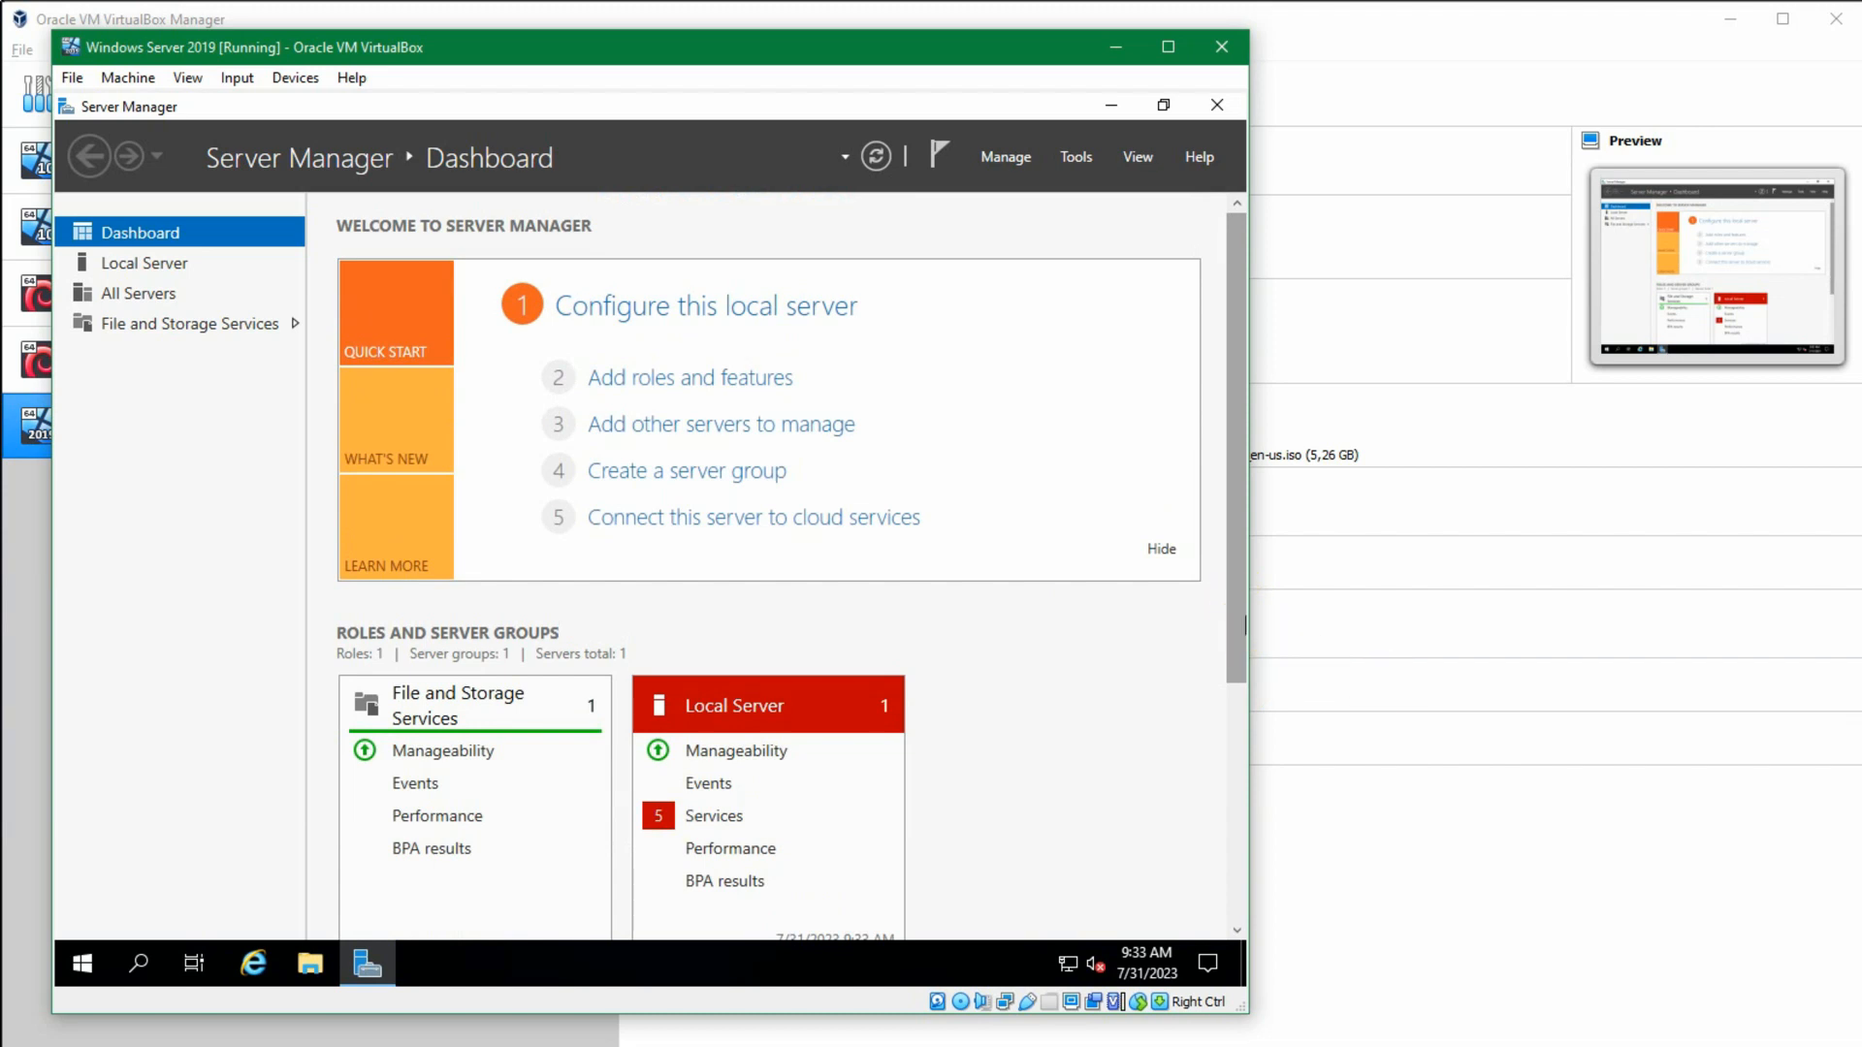
left_click(1609, 987)
left_click(974, 713)
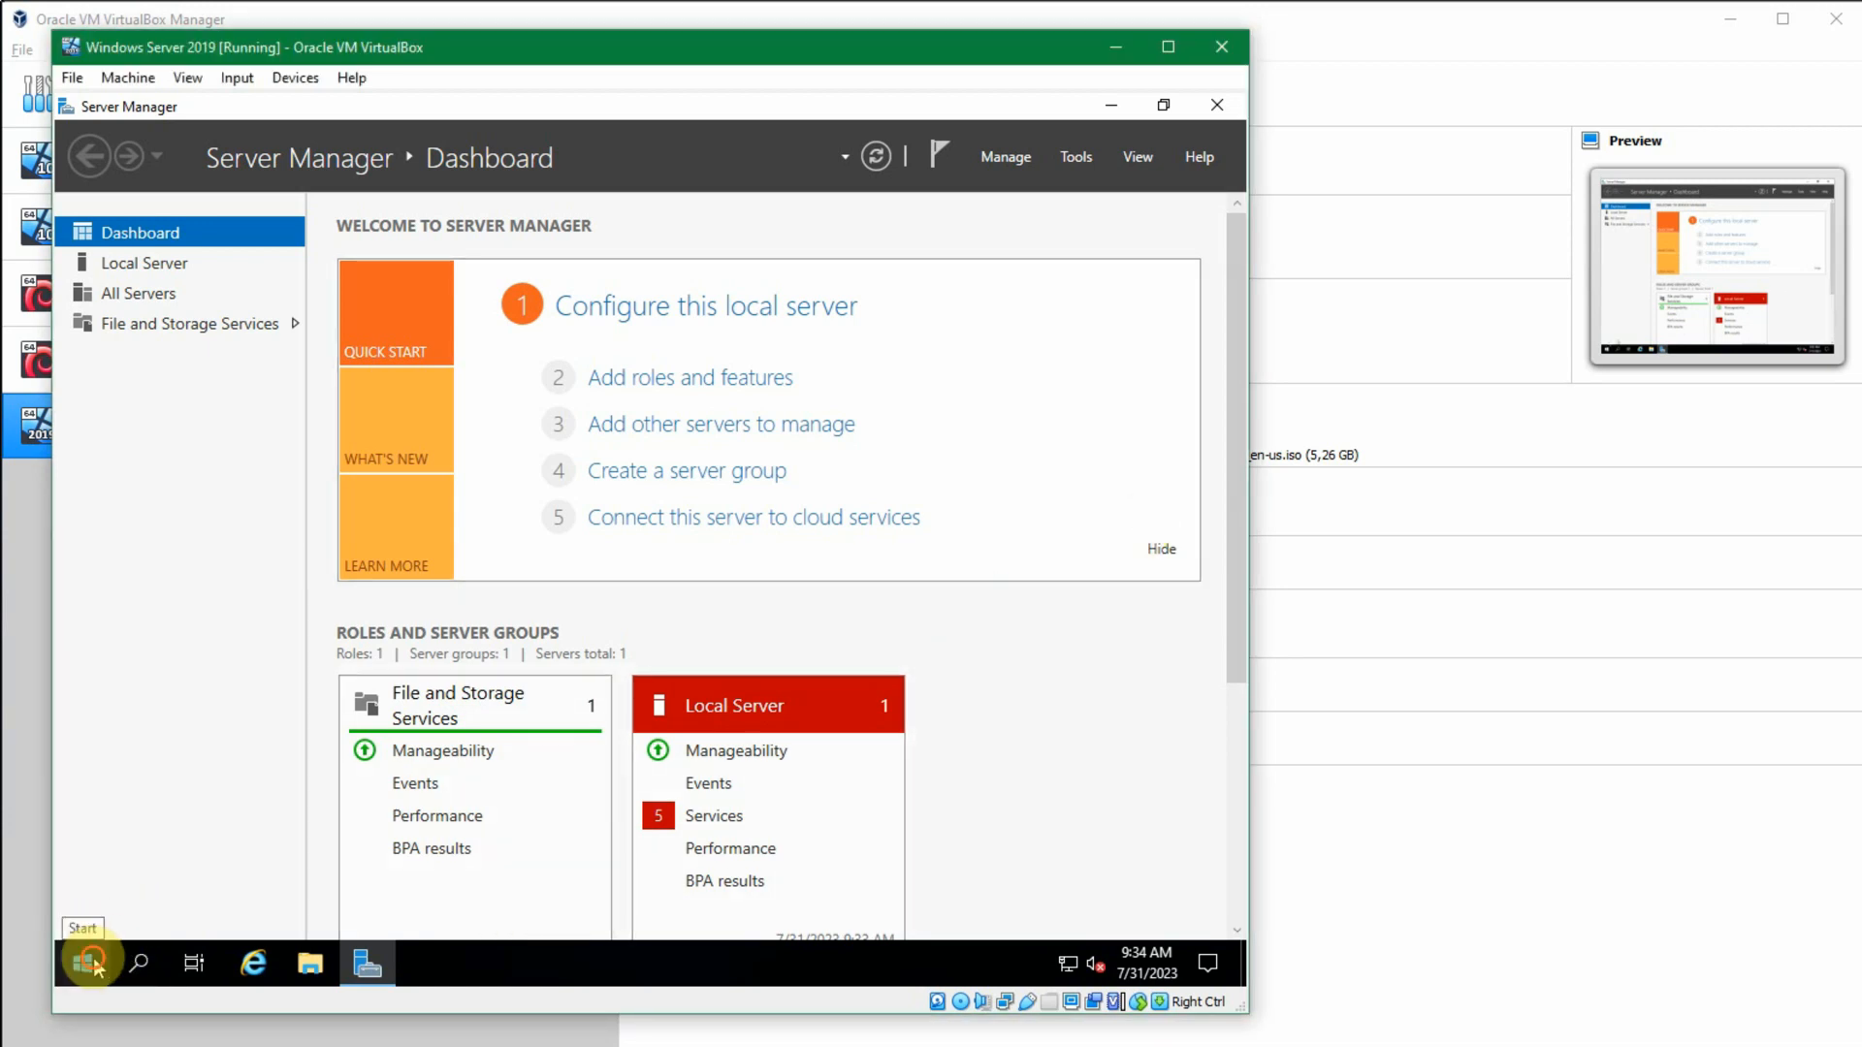
Step: Shut down the Windows Server 2019 machine after reviewing the shutdown reasons, keeping Other (Unplanned), and return to VirtualBox Manager
left_click(85, 963)
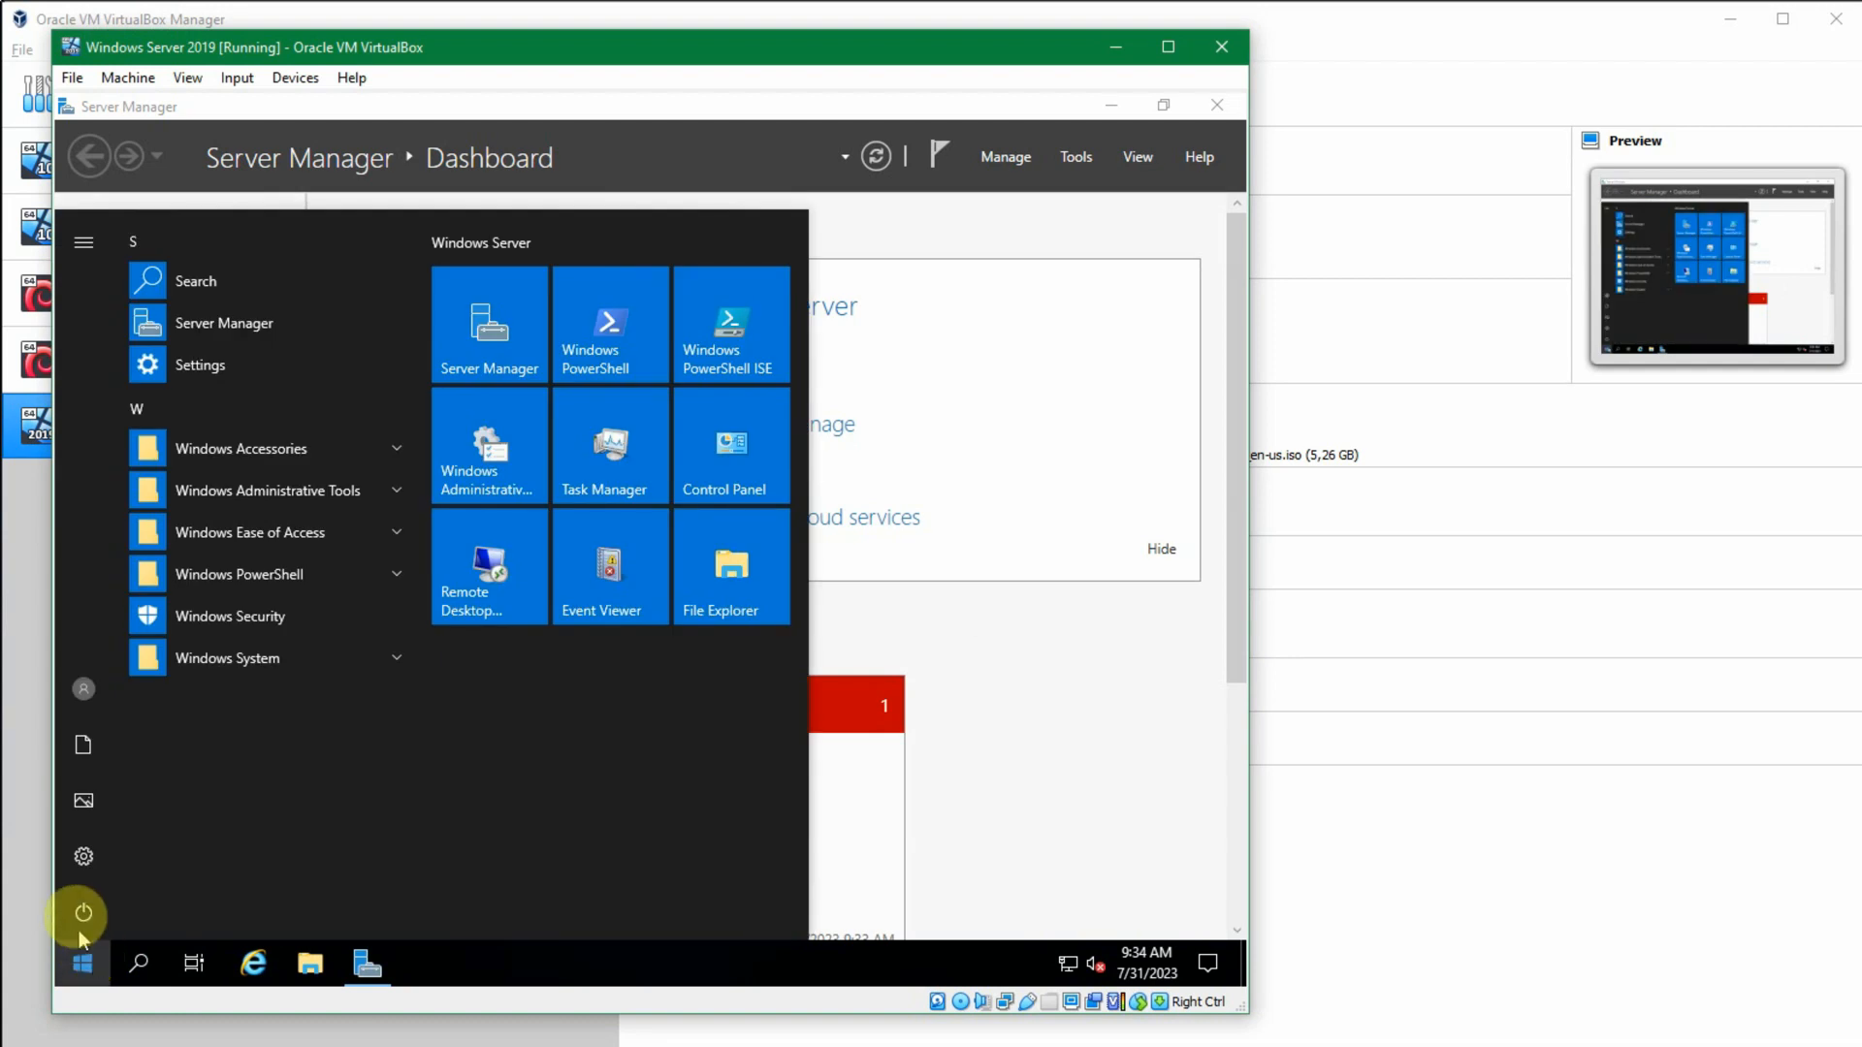
left_click(85, 912)
left_click(162, 813)
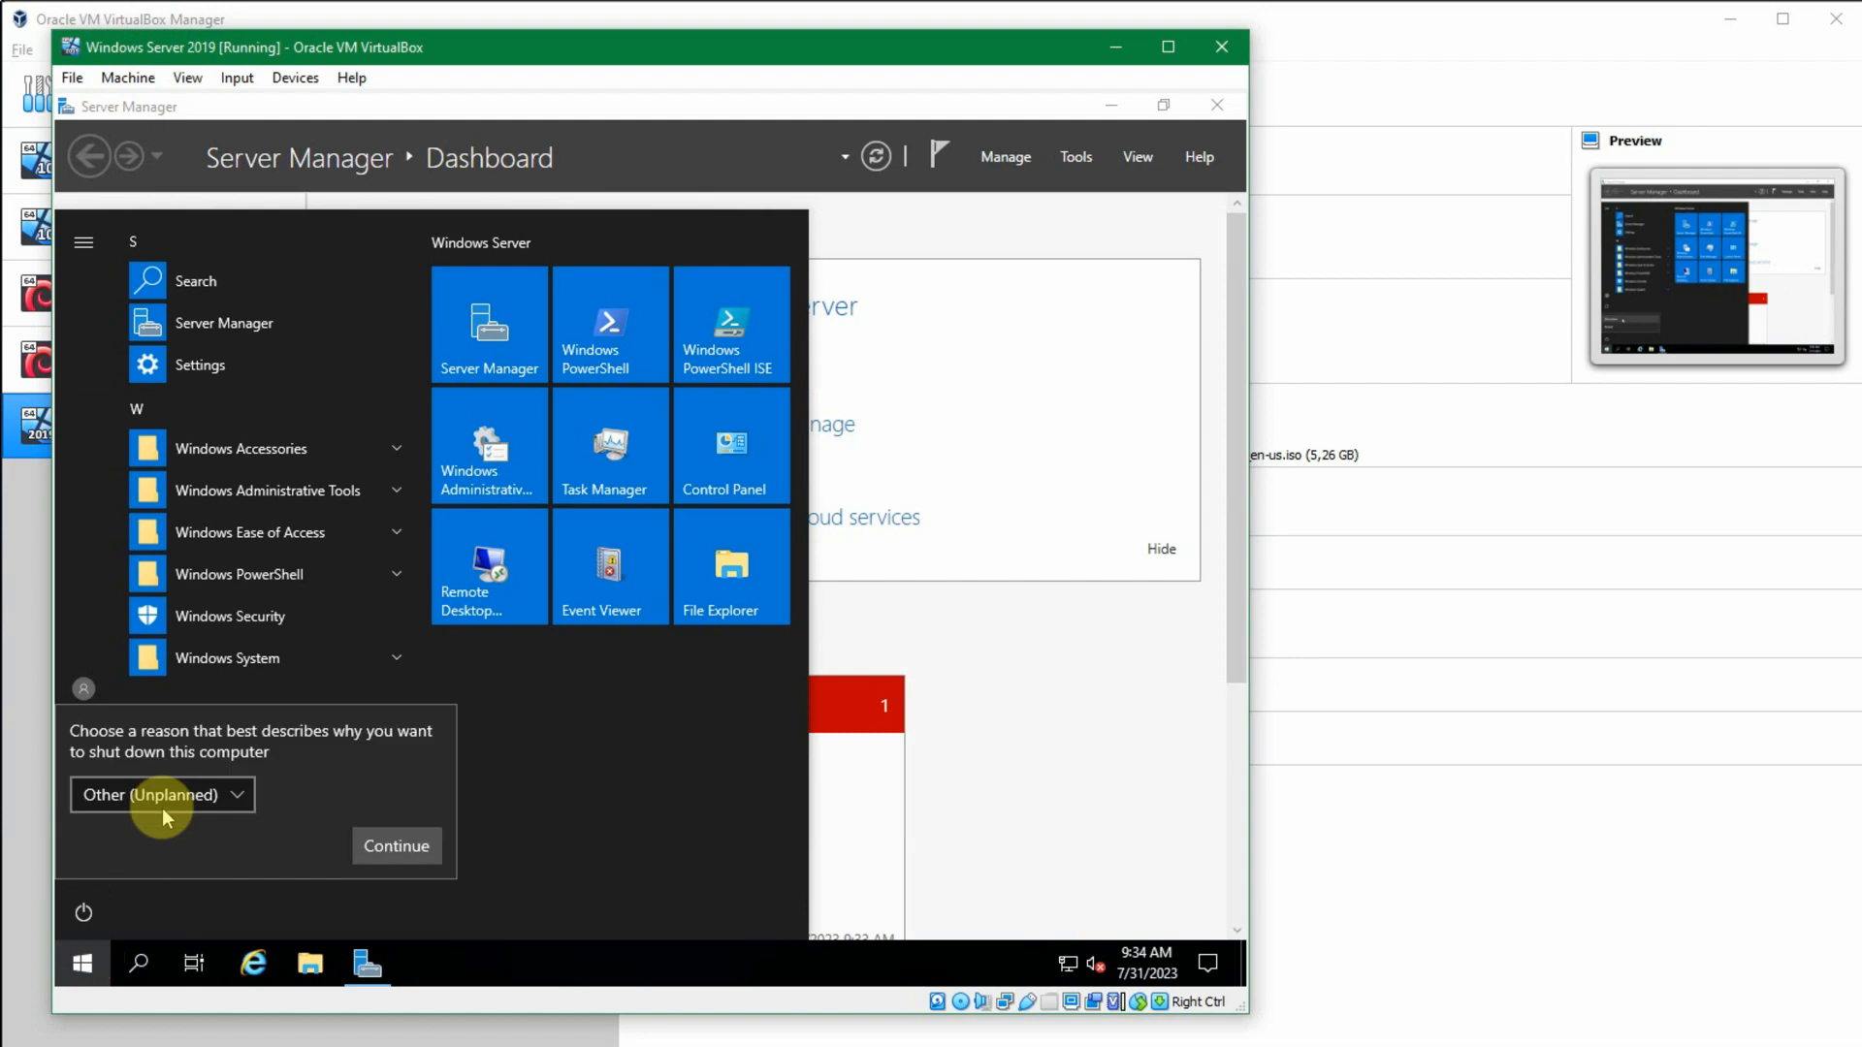
left_click(231, 797)
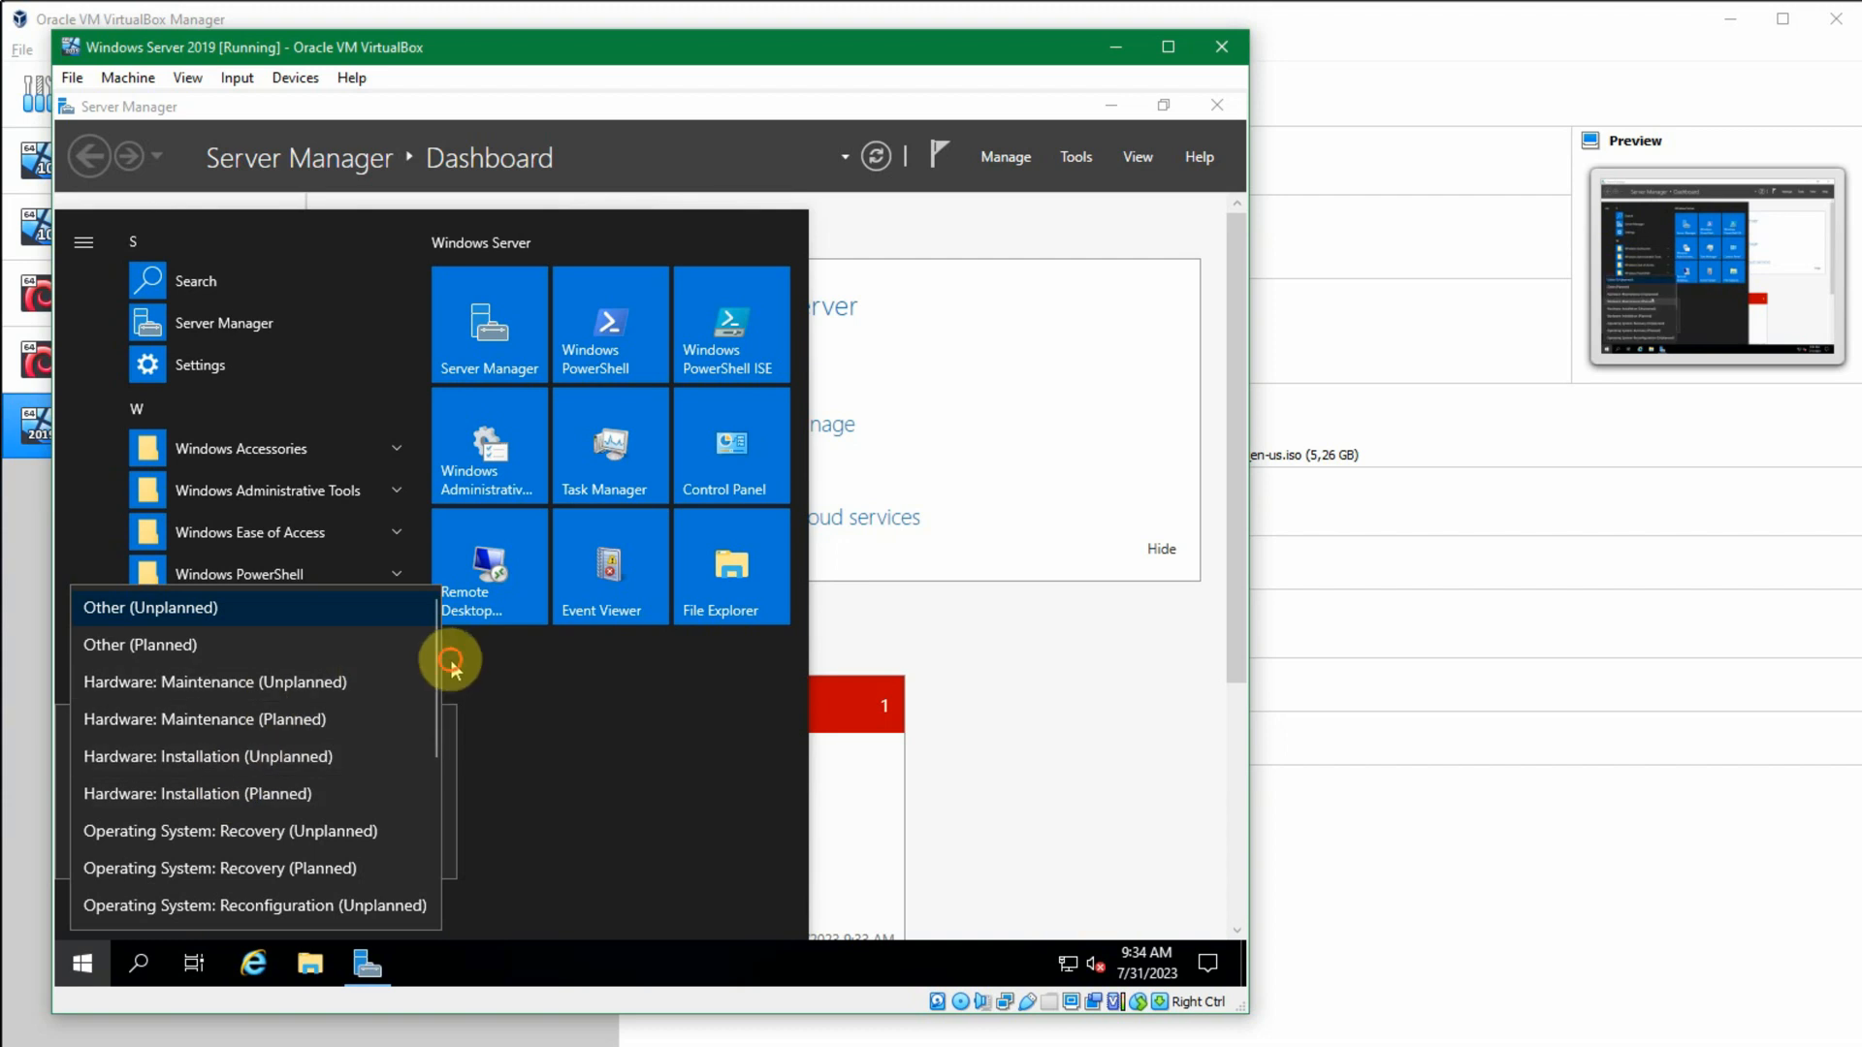
left_click(451, 661)
left_click(196, 798)
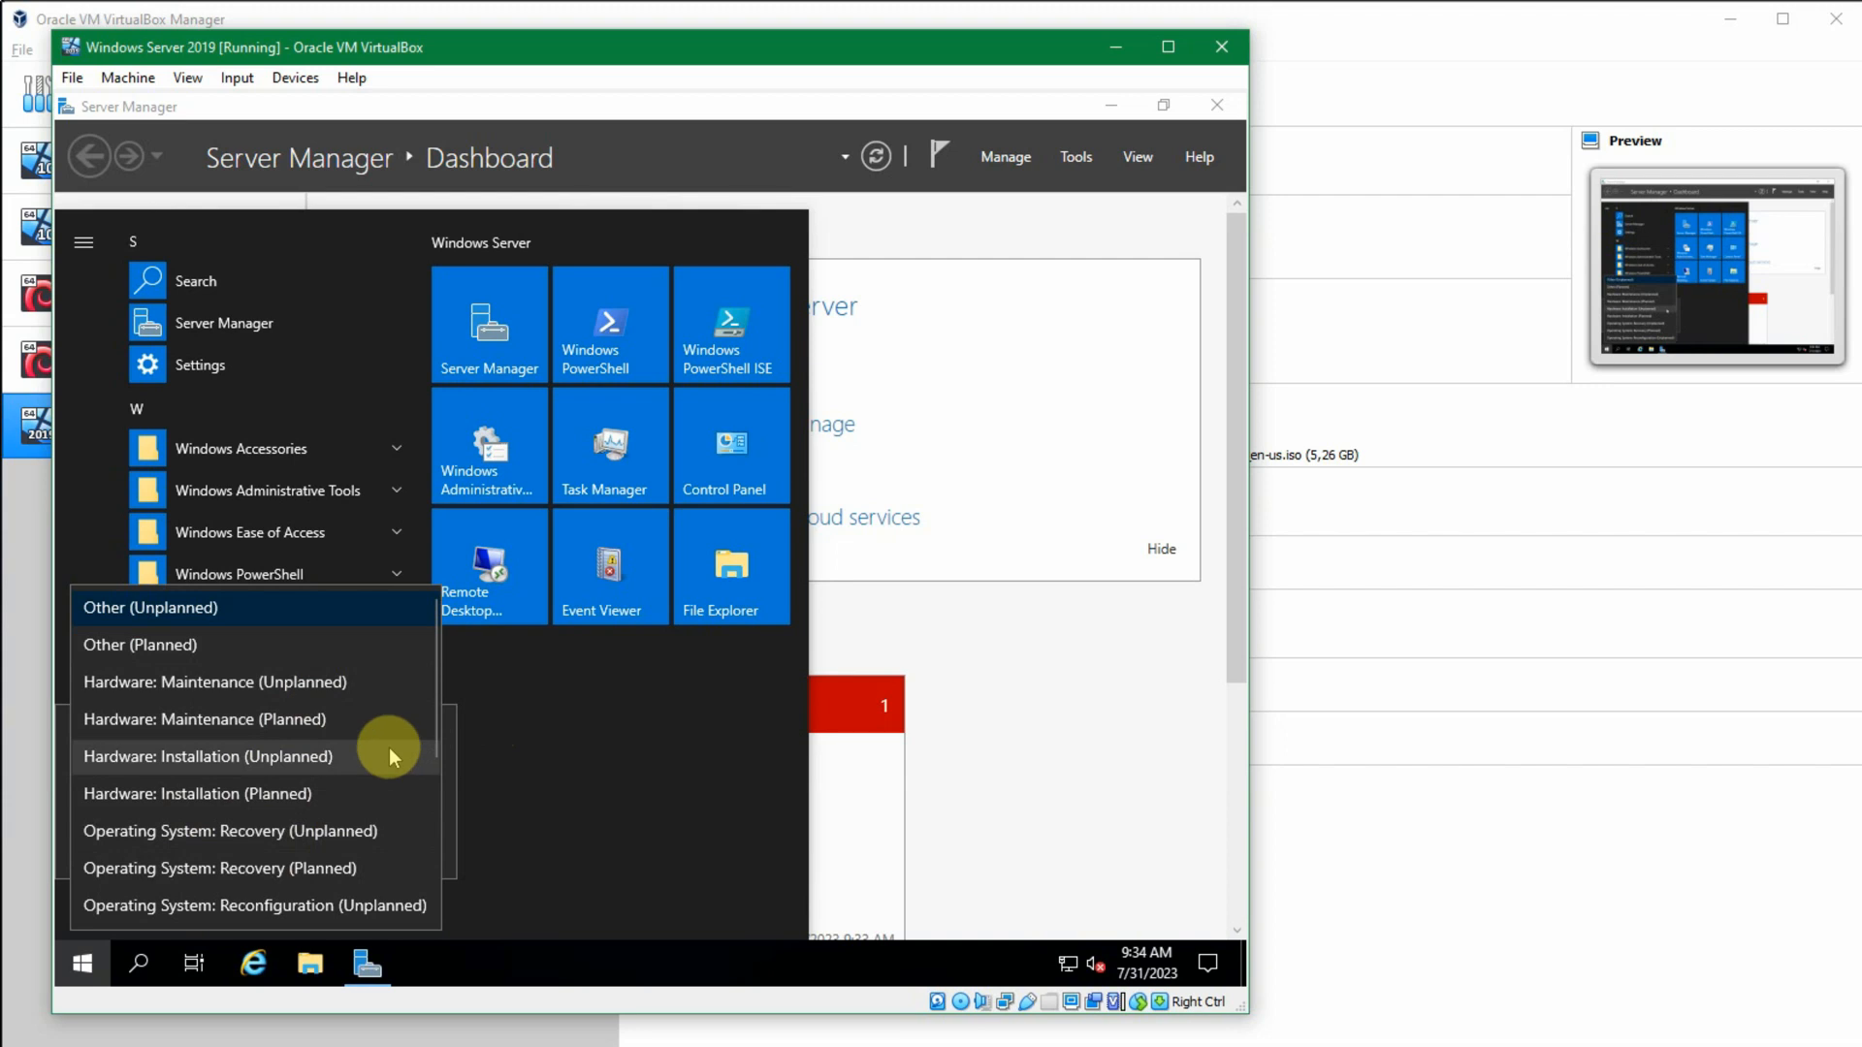
left_click(486, 731)
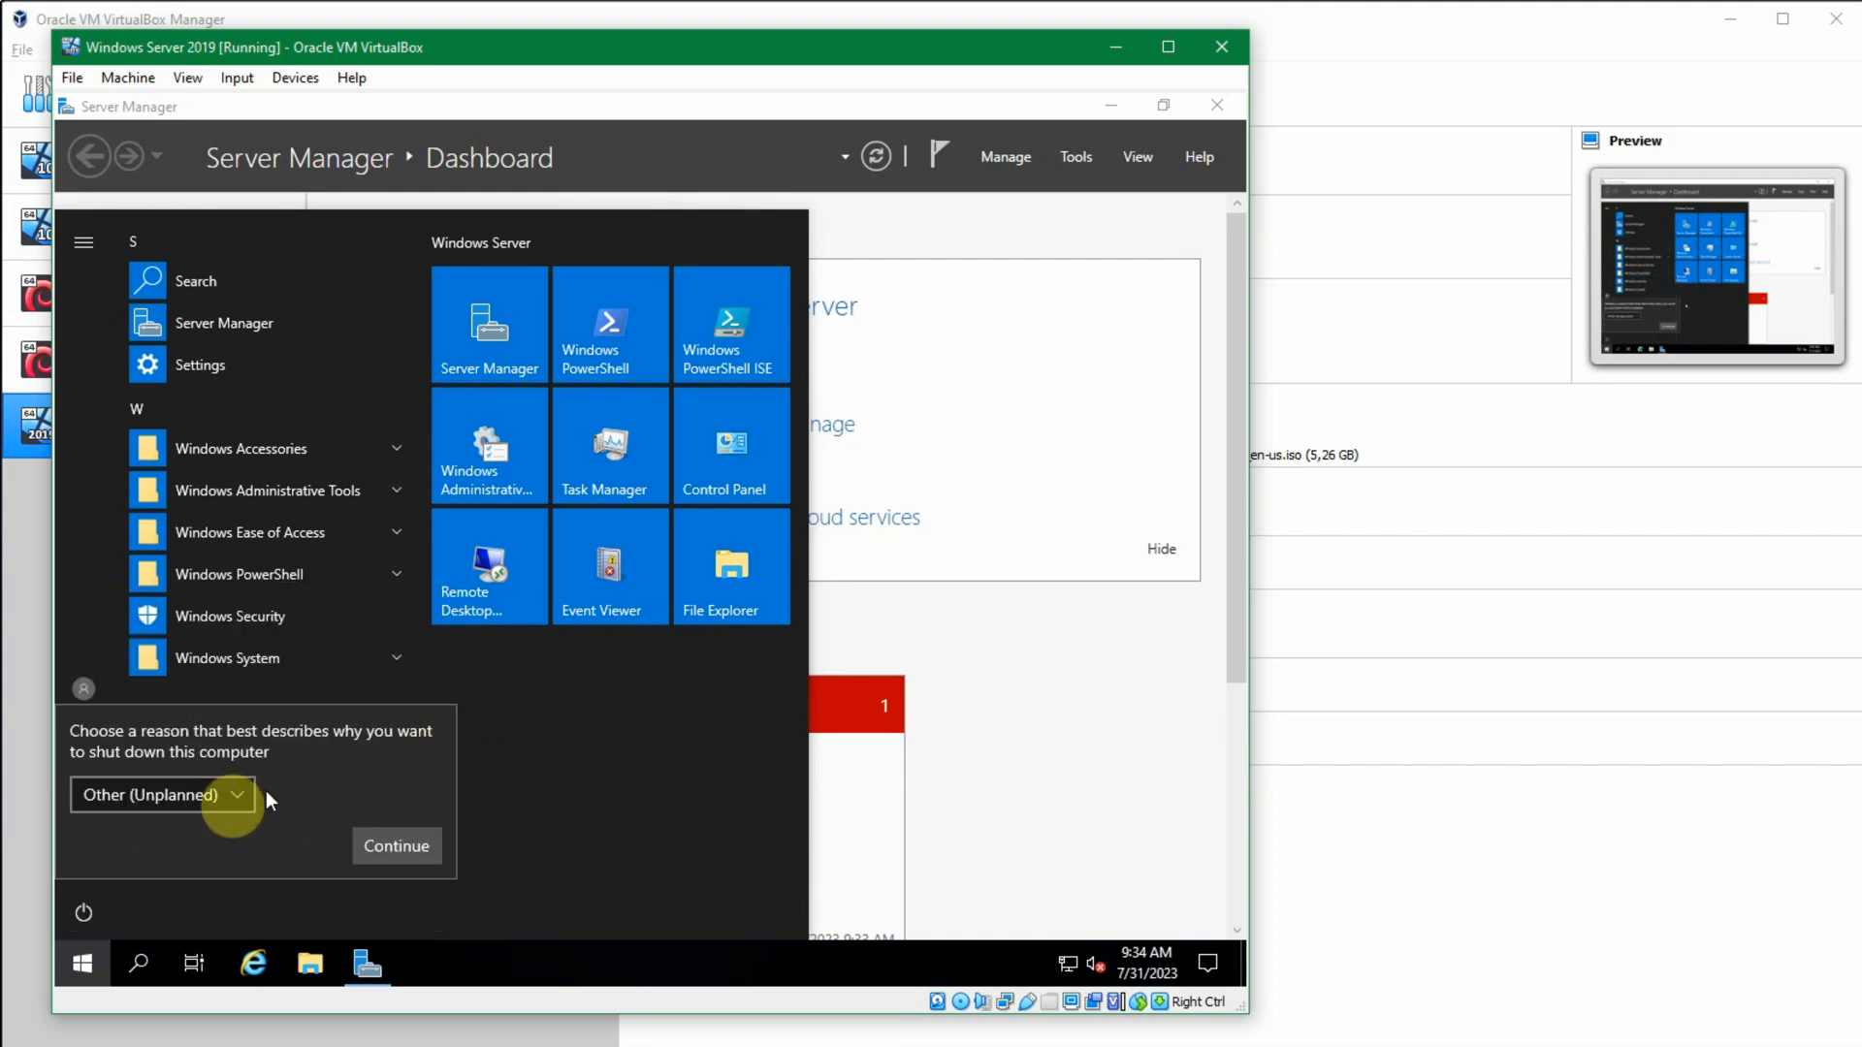
left_click(375, 848)
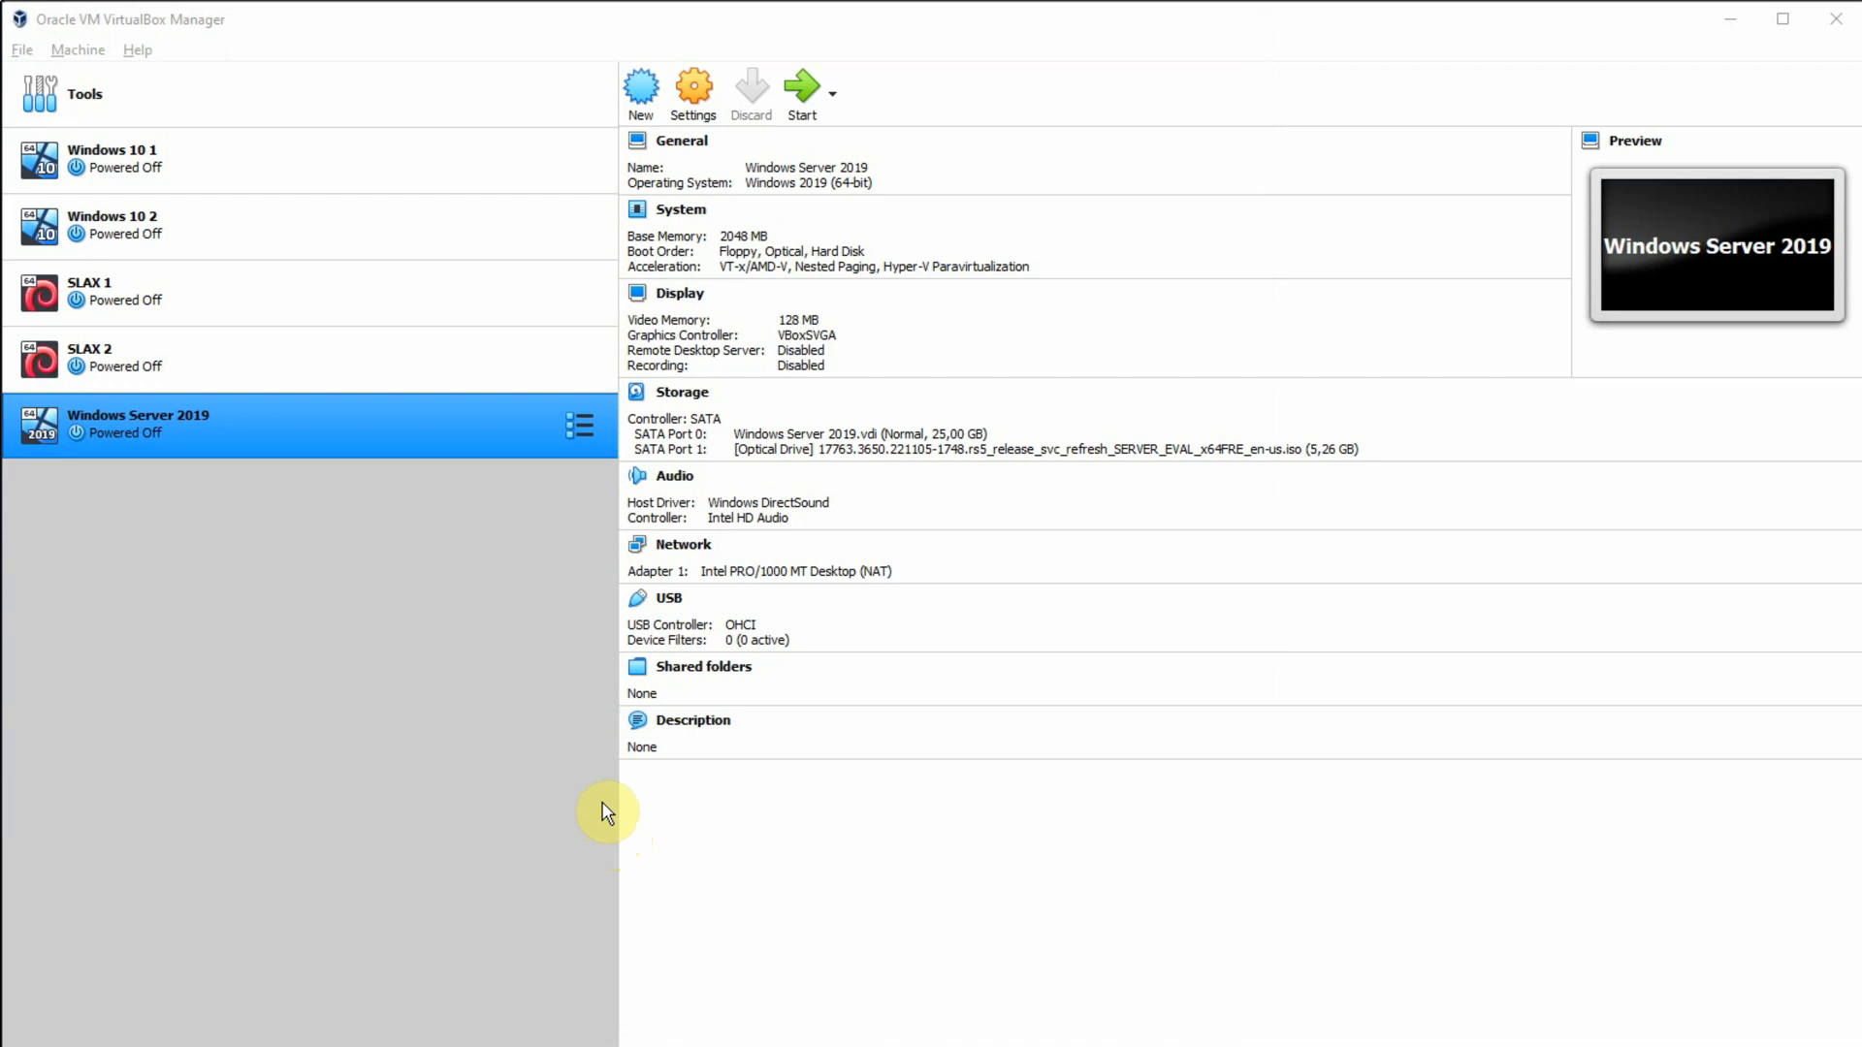
left_click(436, 625)
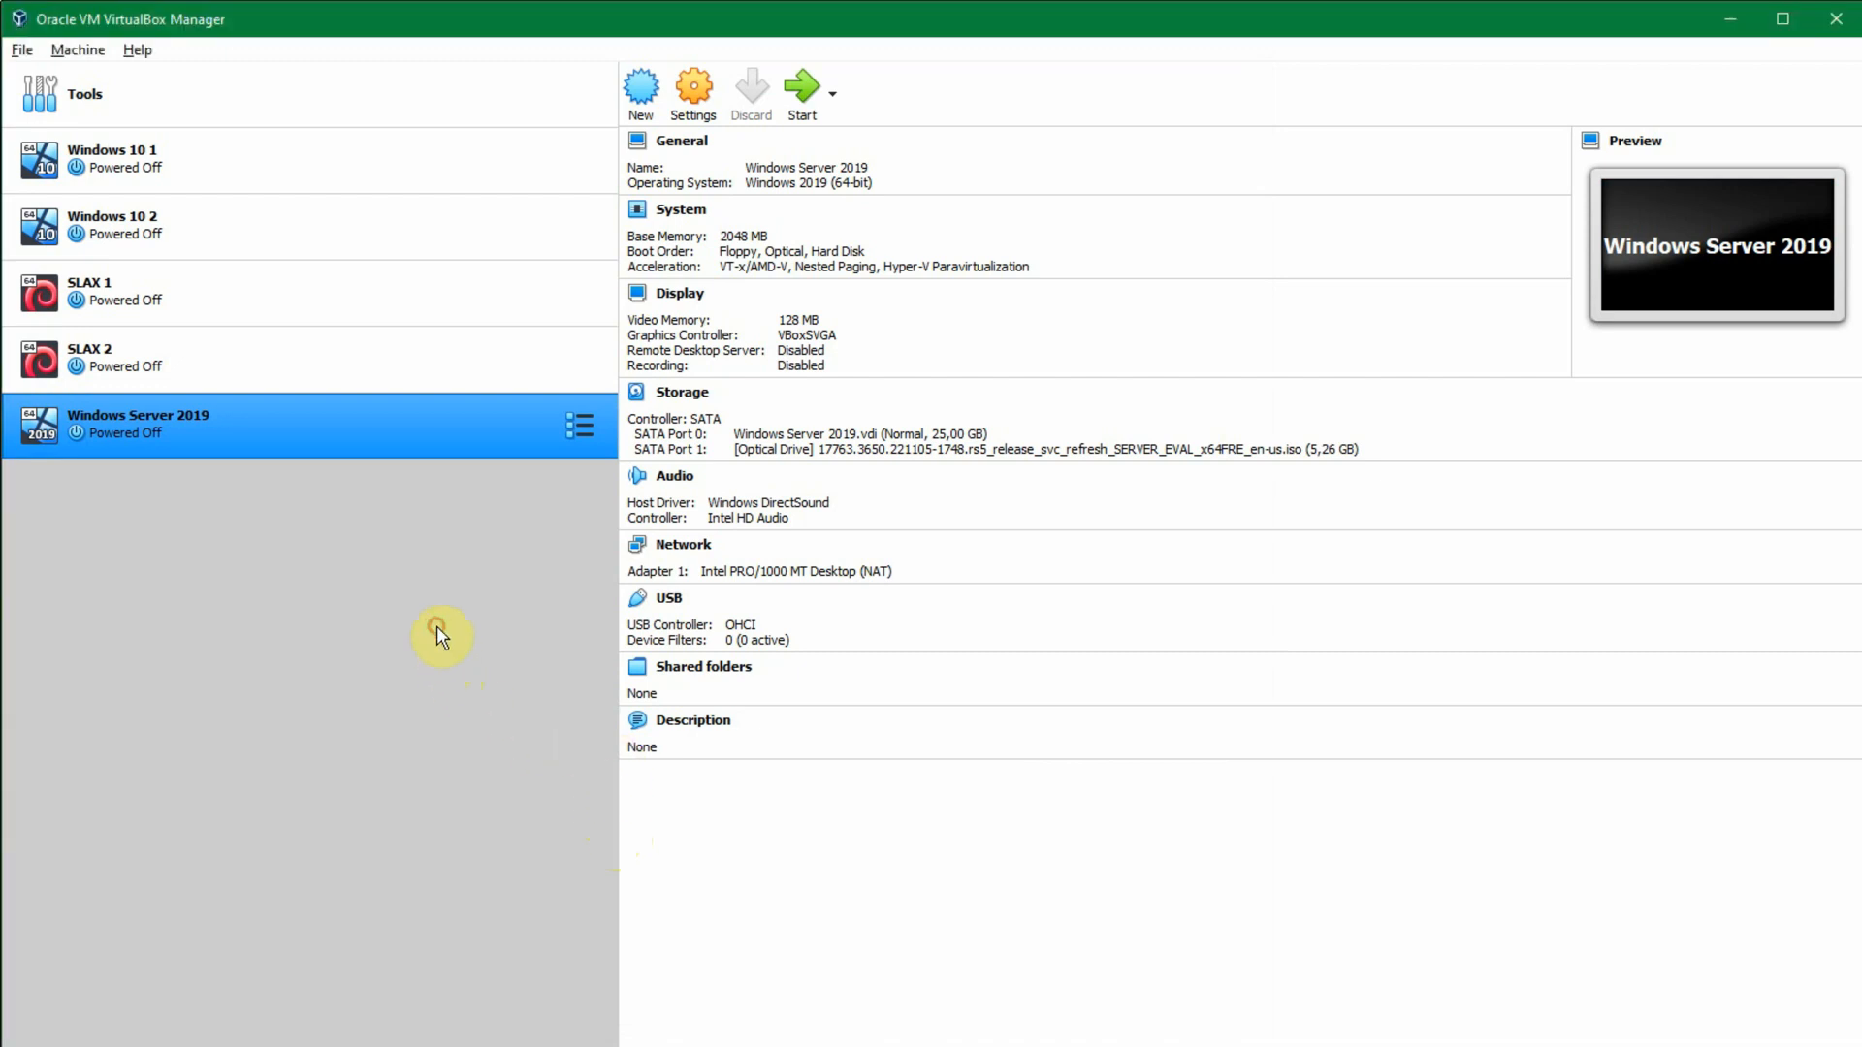